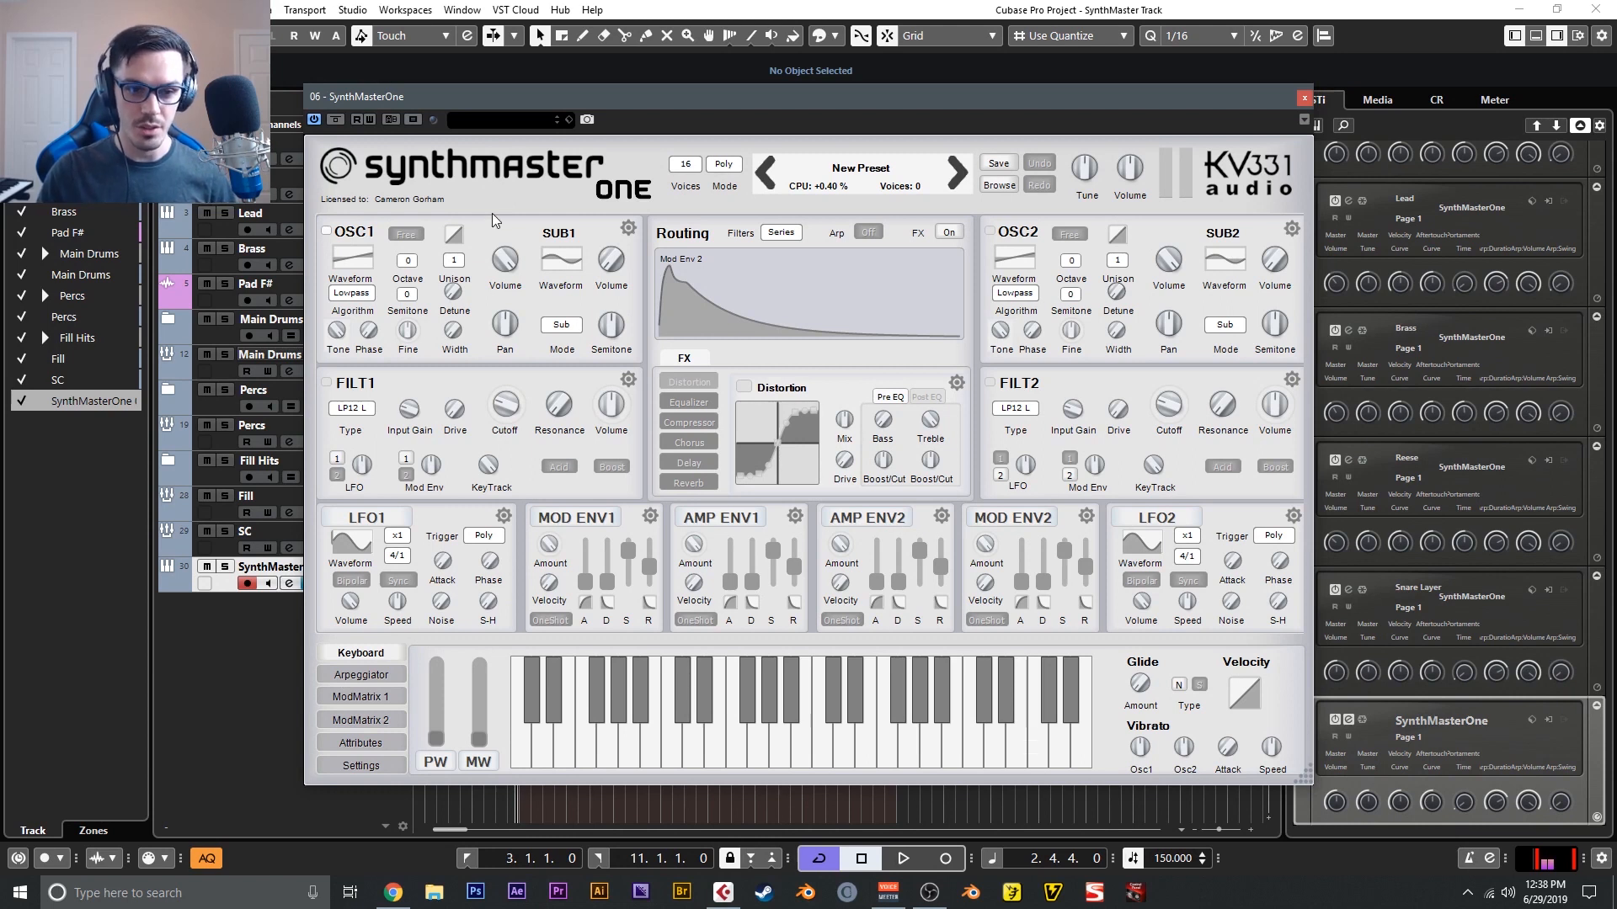
# - View the available global skins for the synth, leaving the current skin selected
pyautogui.click(494, 188)
pyautogui.moveTo(563, 376)
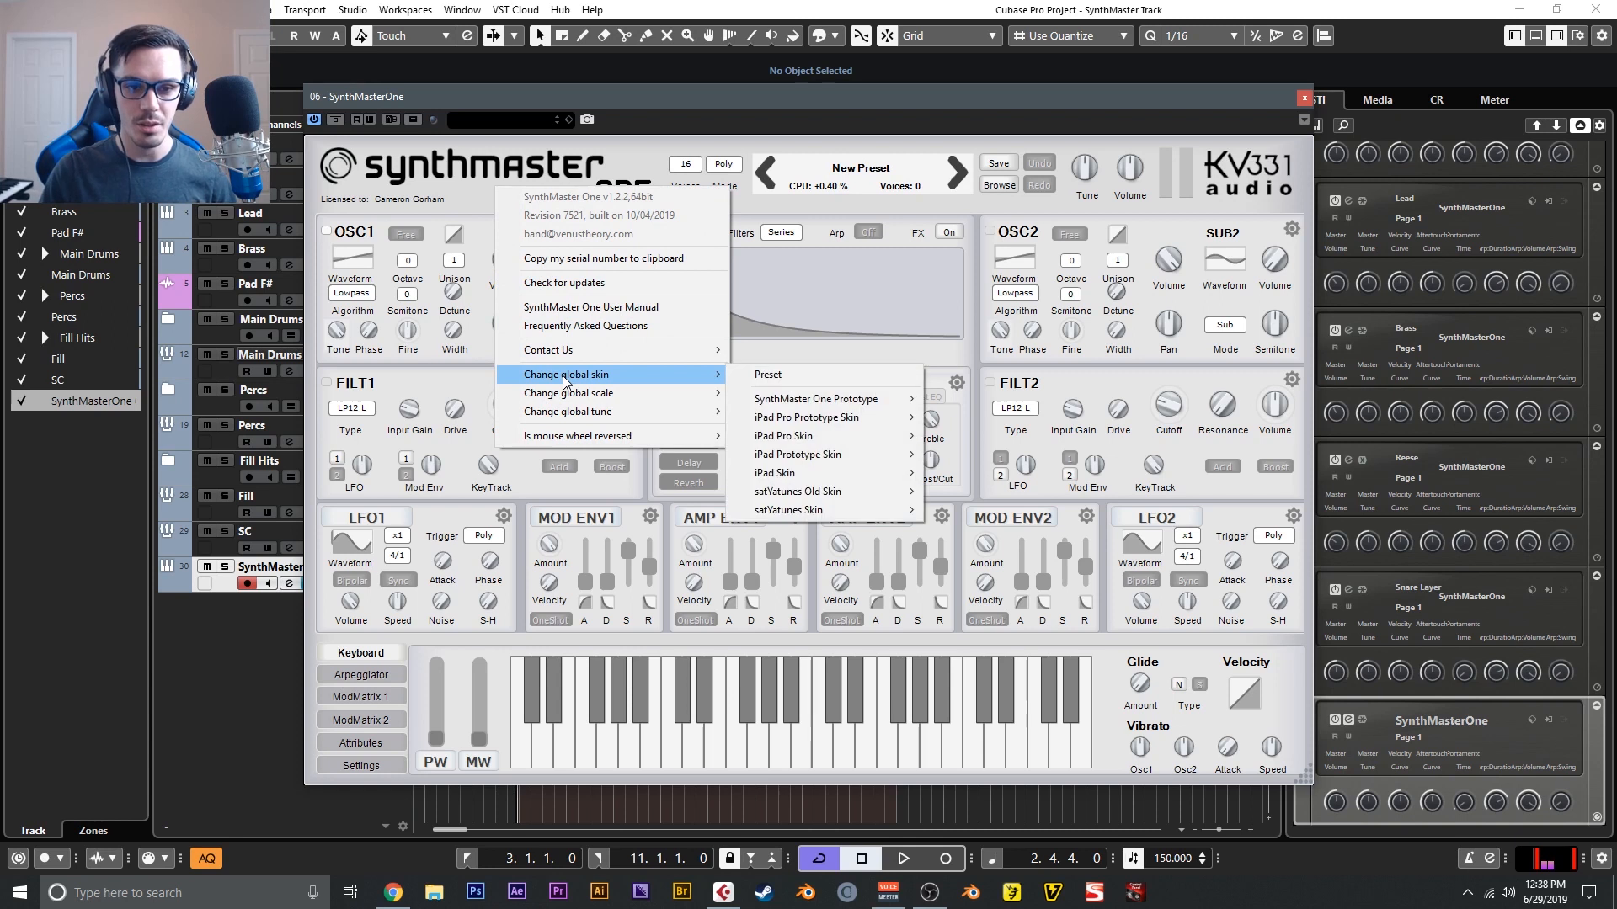
pyautogui.click(482, 190)
pyautogui.moveTo(1120, 164)
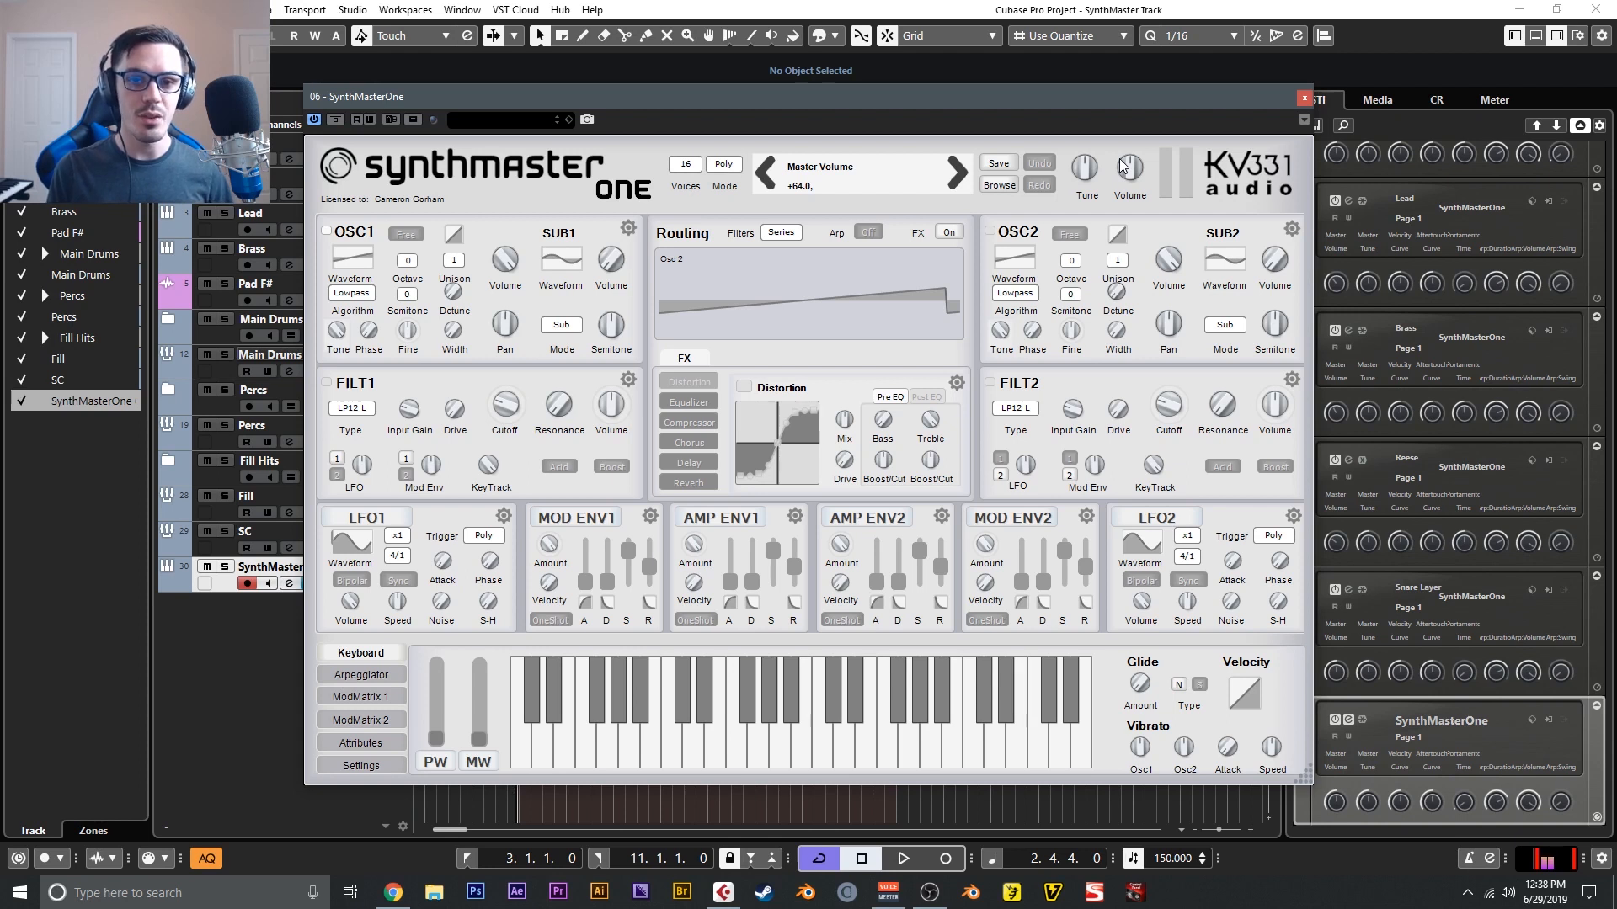
# - Look through the preset list in the browser and return to the synth view
pyautogui.click(999, 184)
pyautogui.moveTo(1278, 278)
pyautogui.mouseDown()
pyautogui.moveTo(1281, 601)
pyautogui.moveTo(1255, 257)
pyautogui.mouseUp()
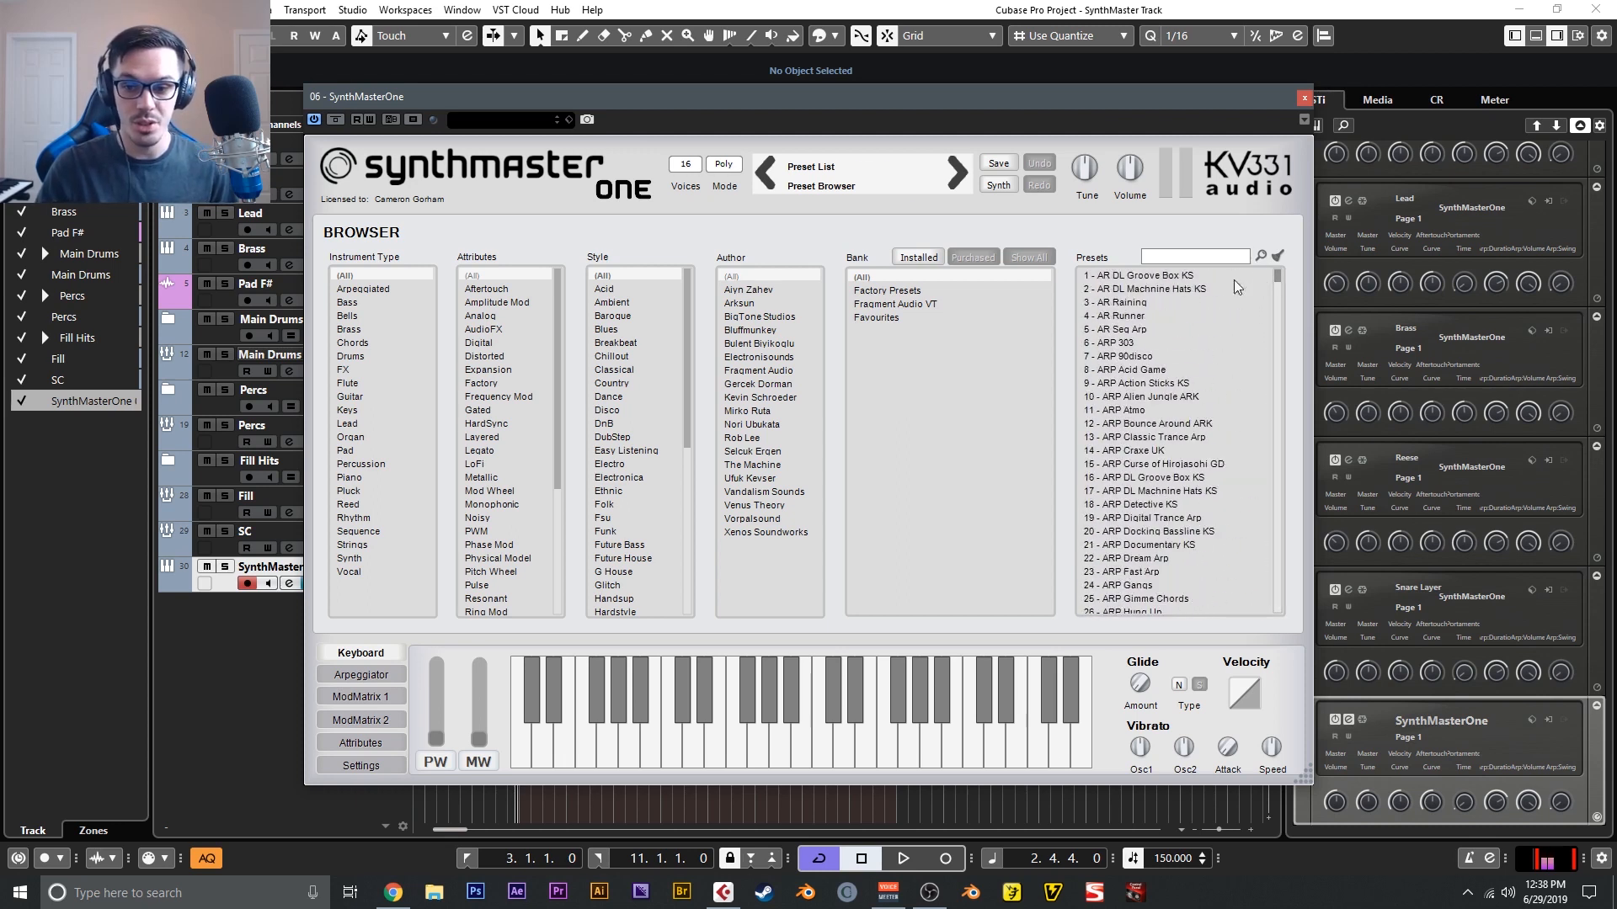
pyautogui.click(995, 189)
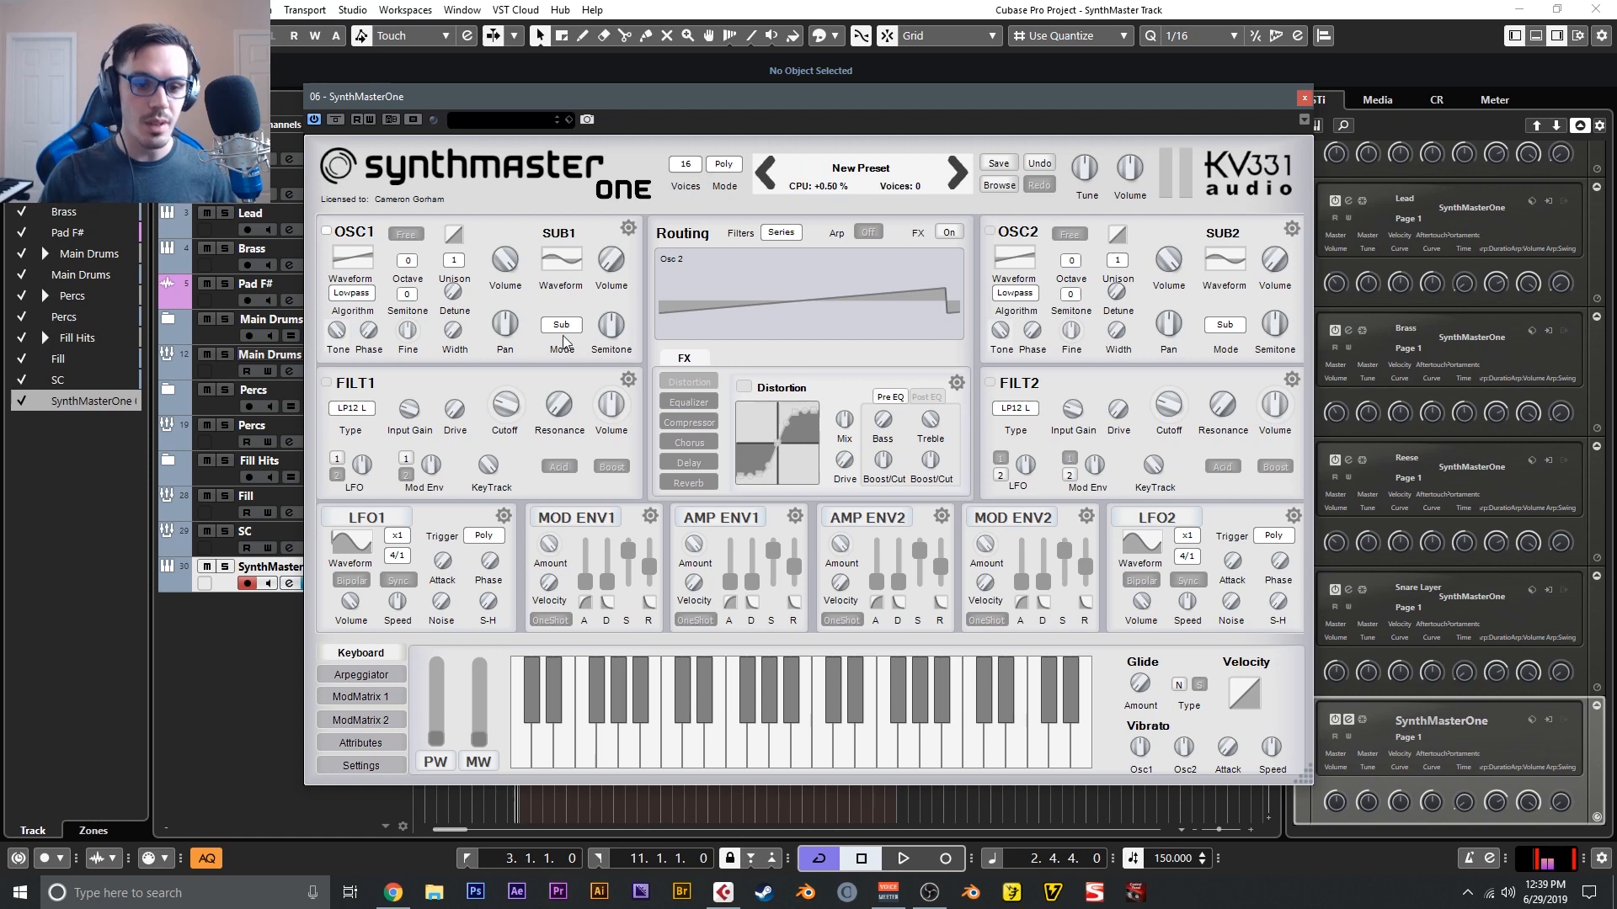
# - View the SUB1 mode choices and try sweeping OSC1's wave index
pyautogui.click(561, 327)
pyautogui.click(523, 351)
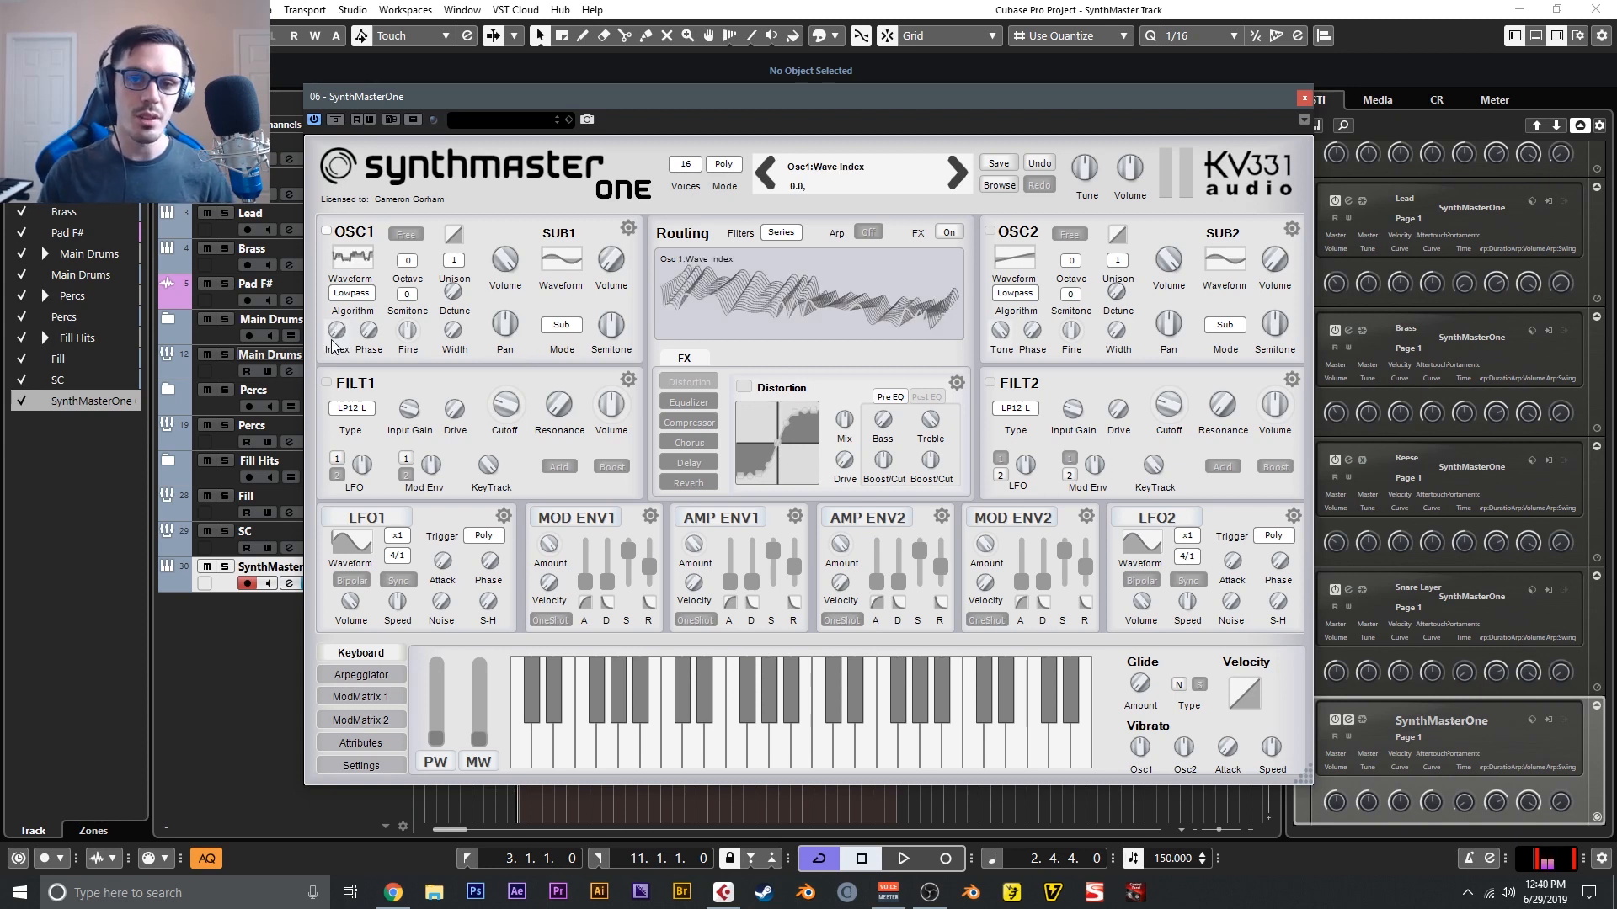
pyautogui.moveTo(339, 331); pyautogui.dragTo(344, 375)
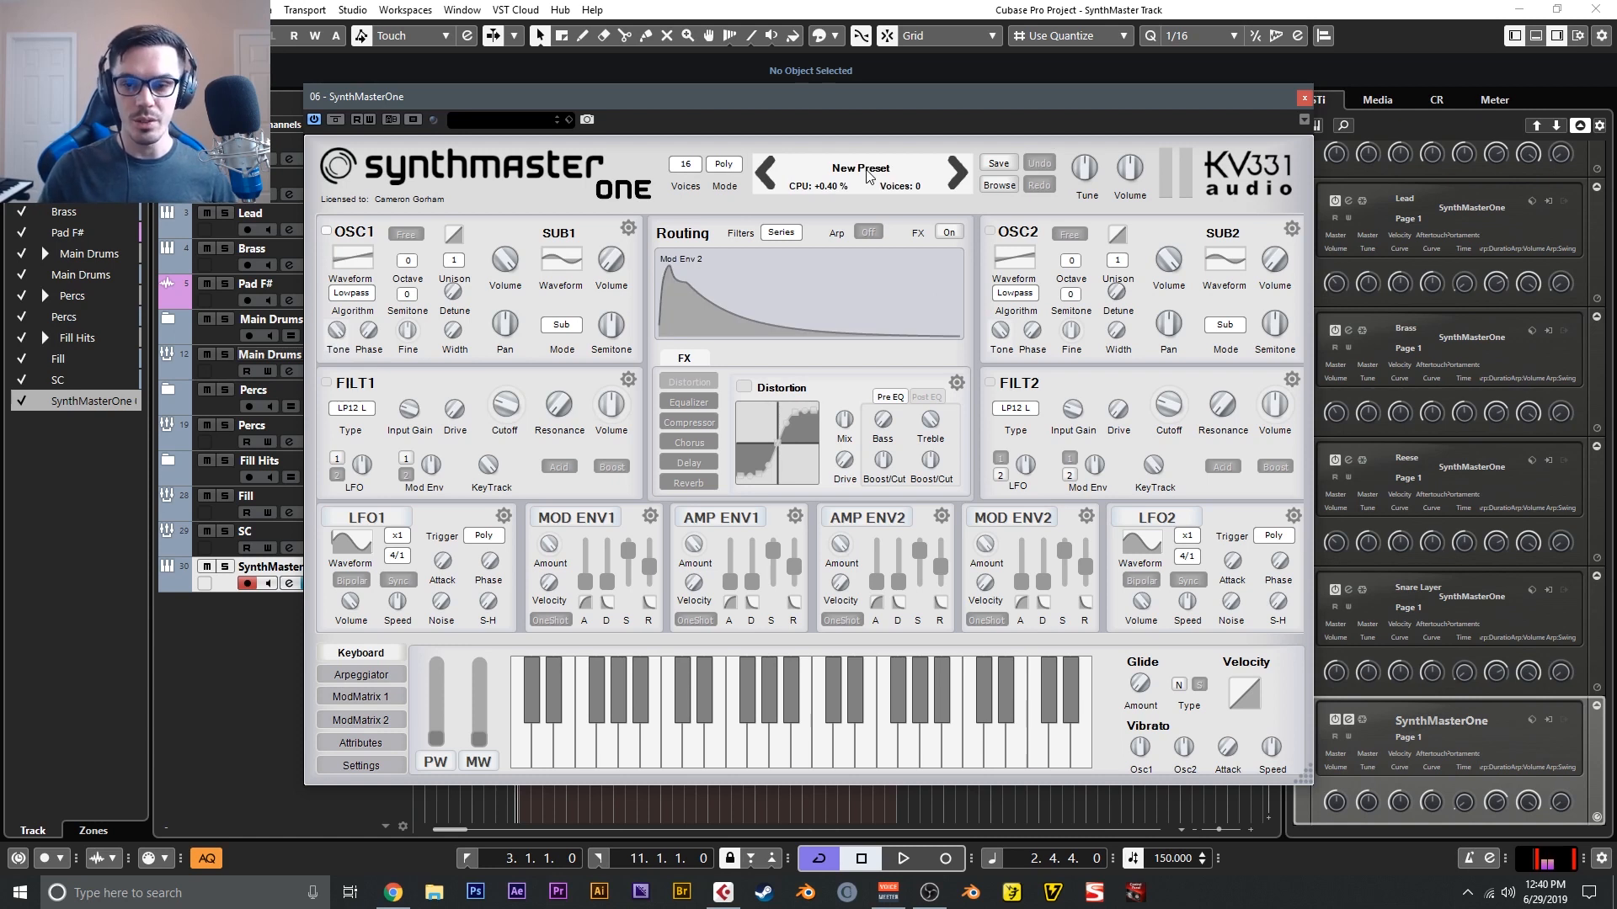
pyautogui.click(1013, 245)
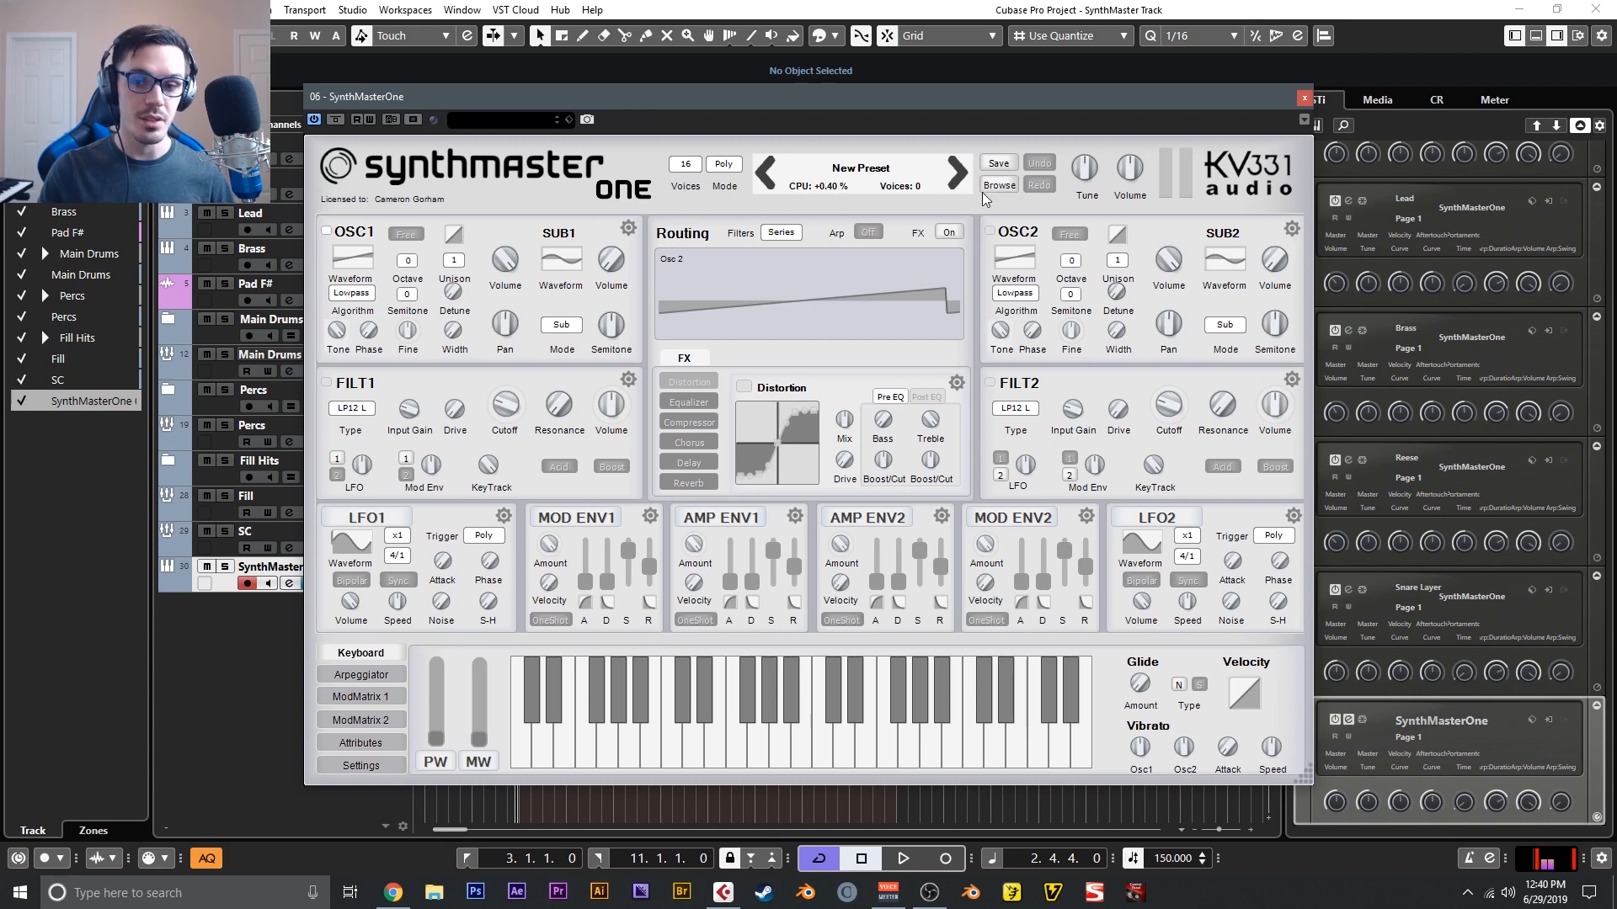
# - View the SUB1 modulation modes and the unison voice counts available for OSC1
pyautogui.click(561, 325)
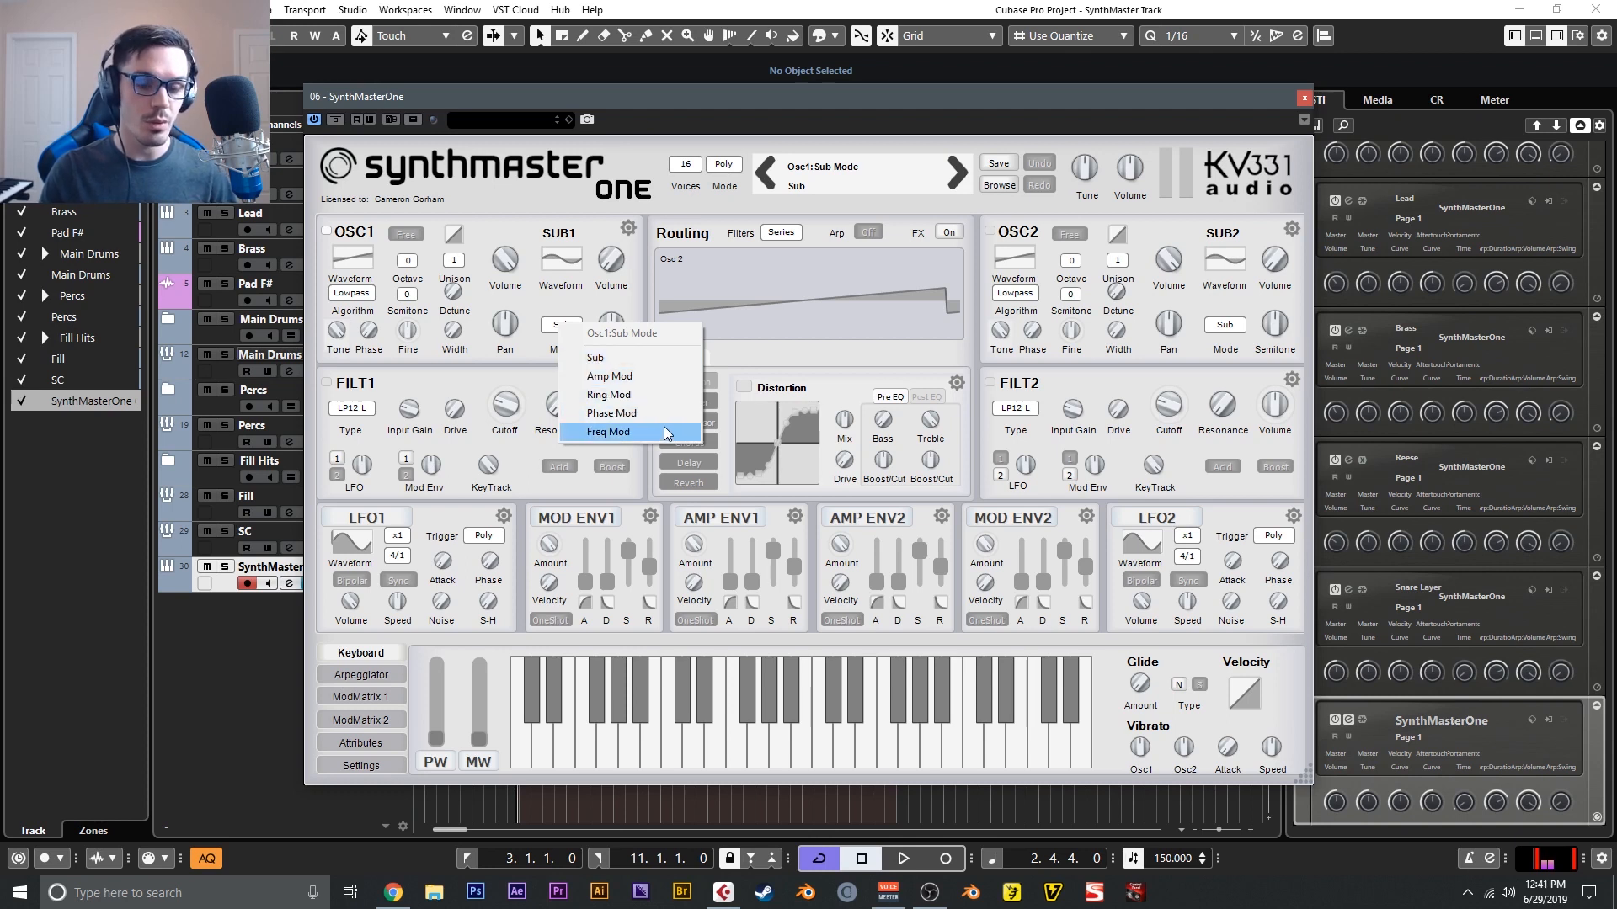
pyautogui.click(478, 236)
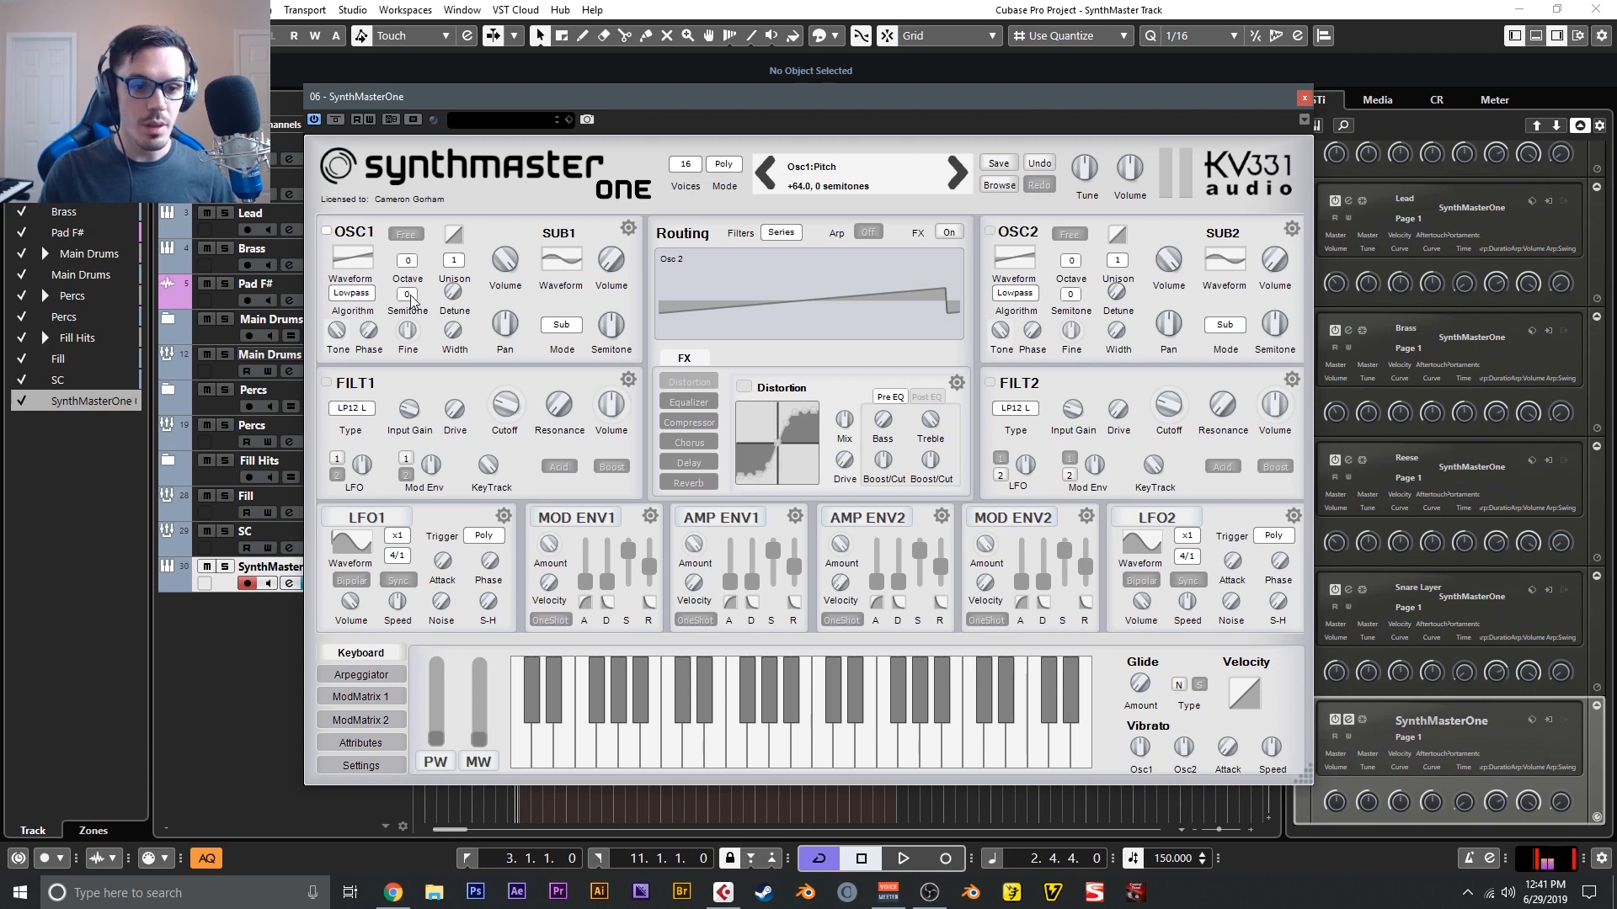
pyautogui.click(457, 259)
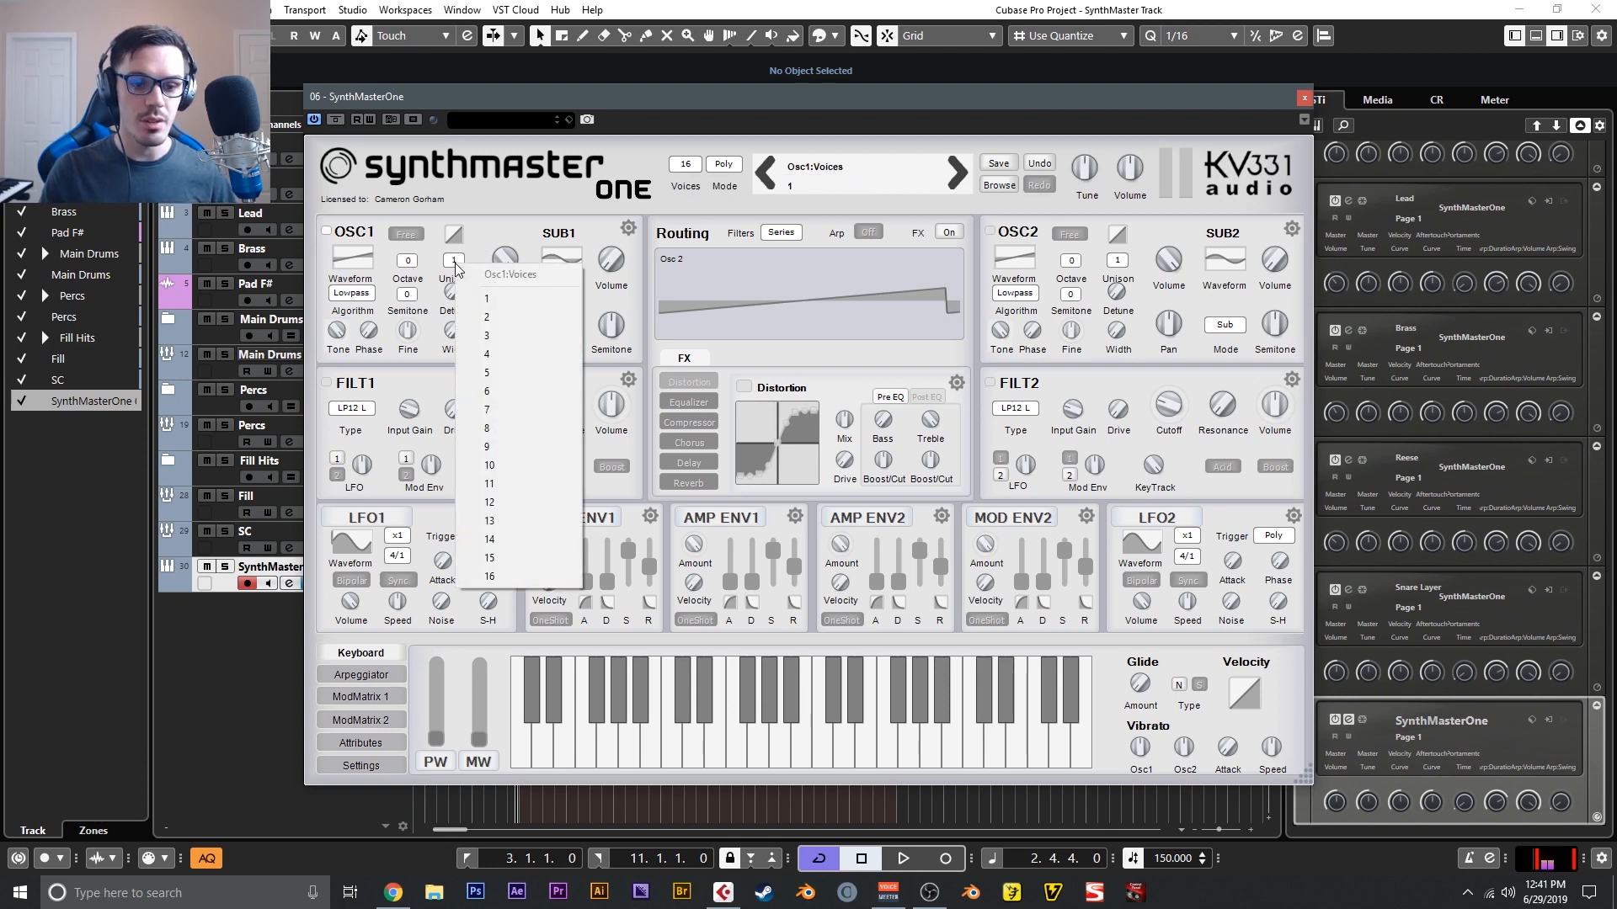
pyautogui.click(528, 242)
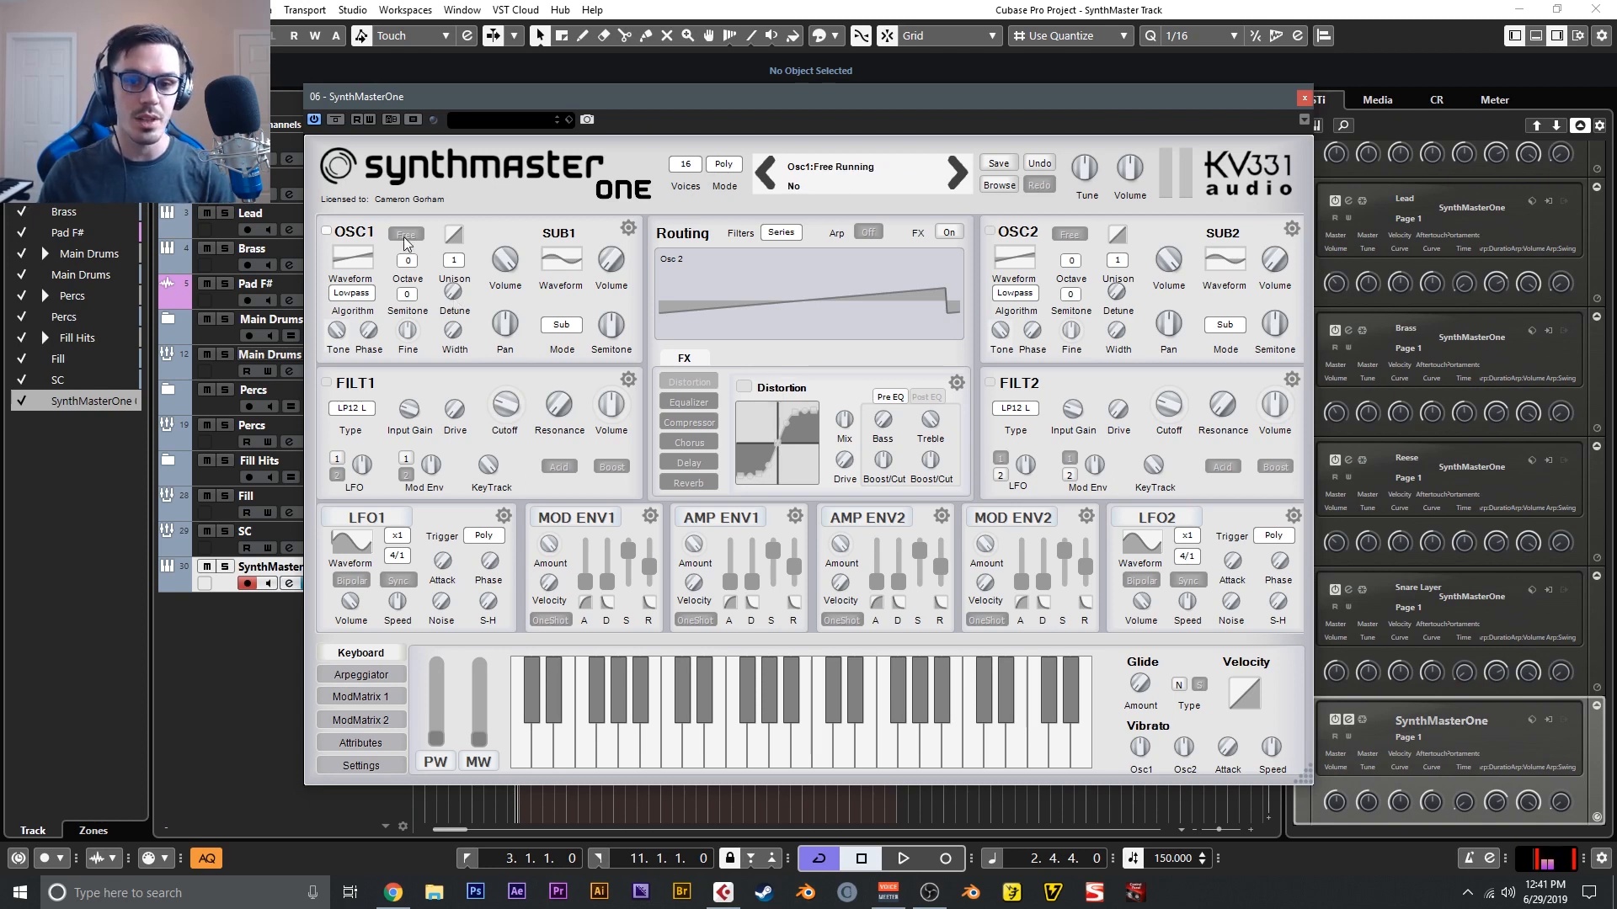
# - Examine OSC1's algorithm choices across the Spectrum, Bend, Sync and Other groups
pyautogui.click(352, 296)
pyautogui.moveTo(388, 332)
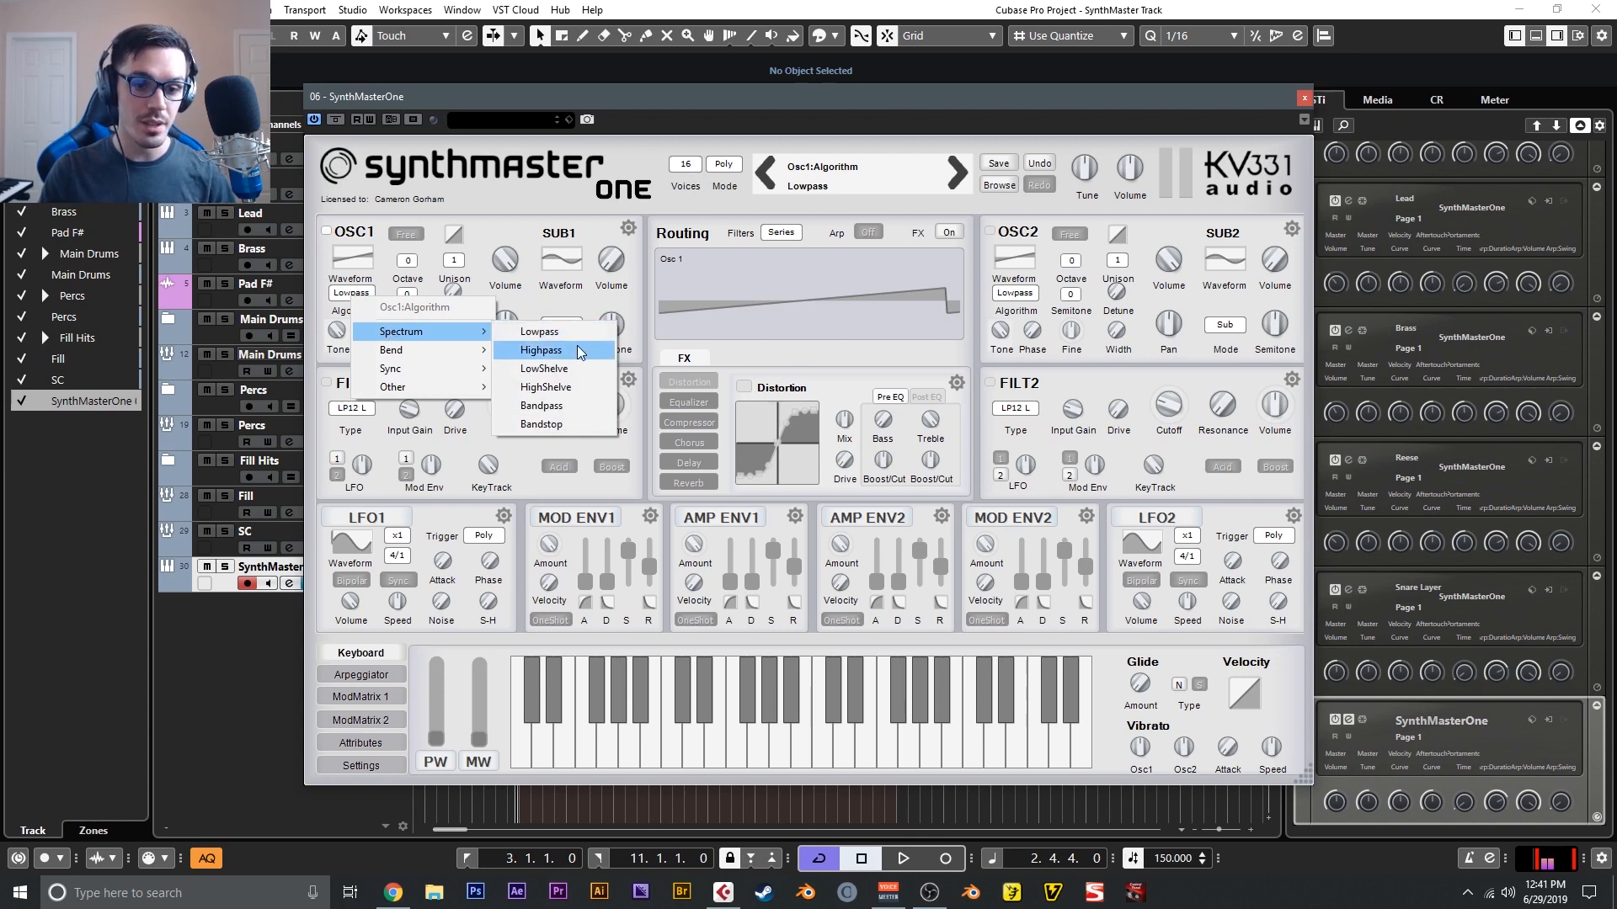
pyautogui.moveTo(449, 352)
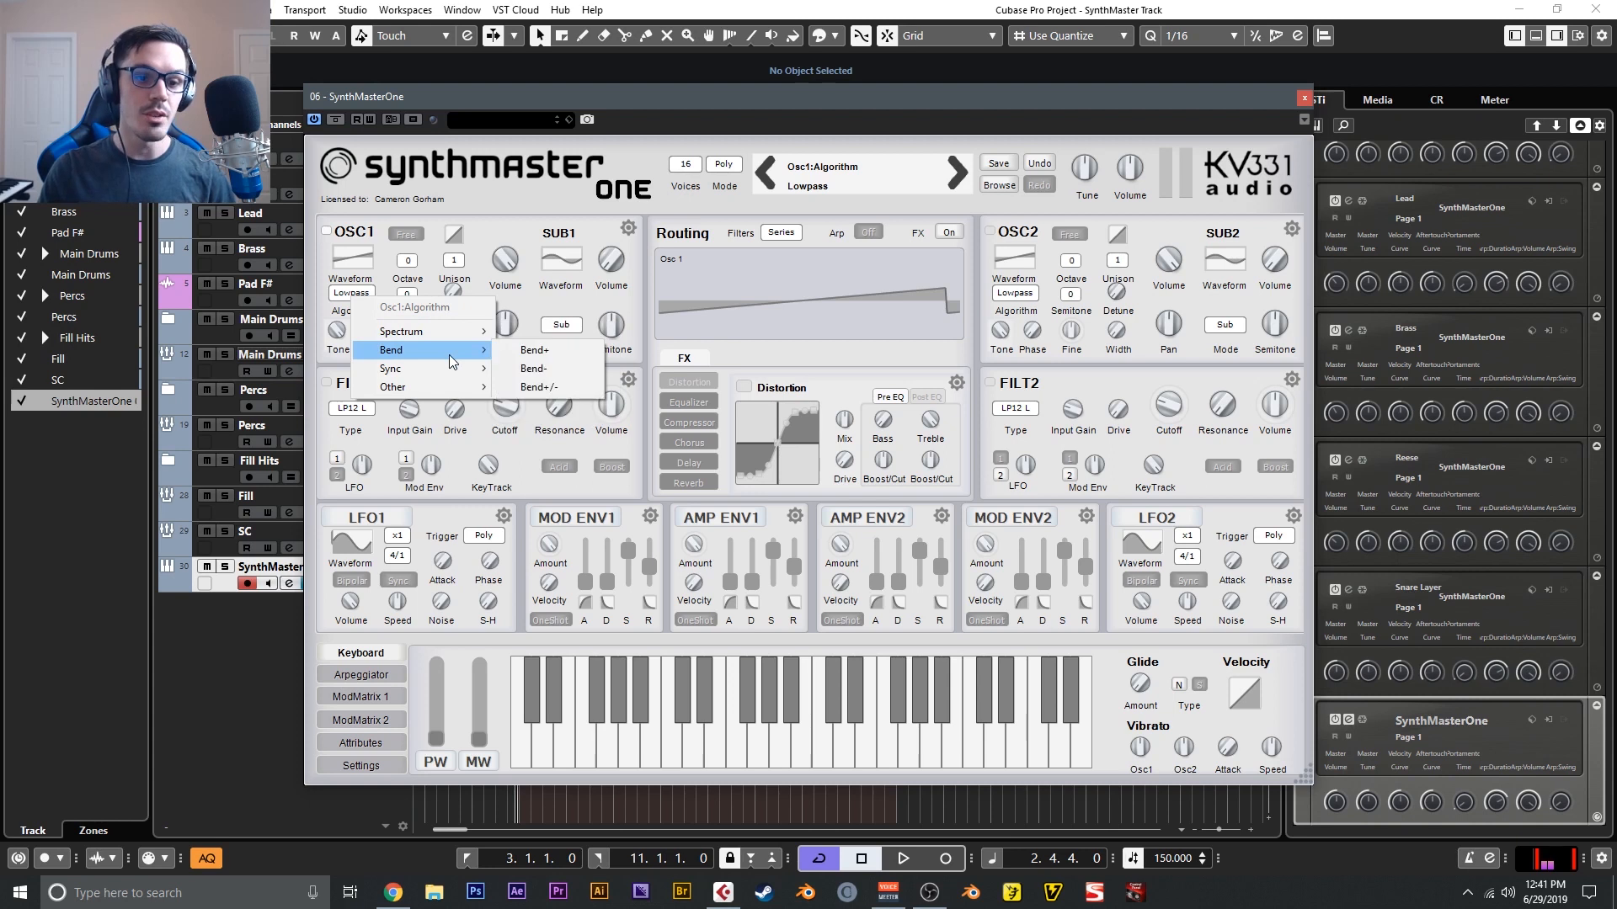
pyautogui.moveTo(461, 389)
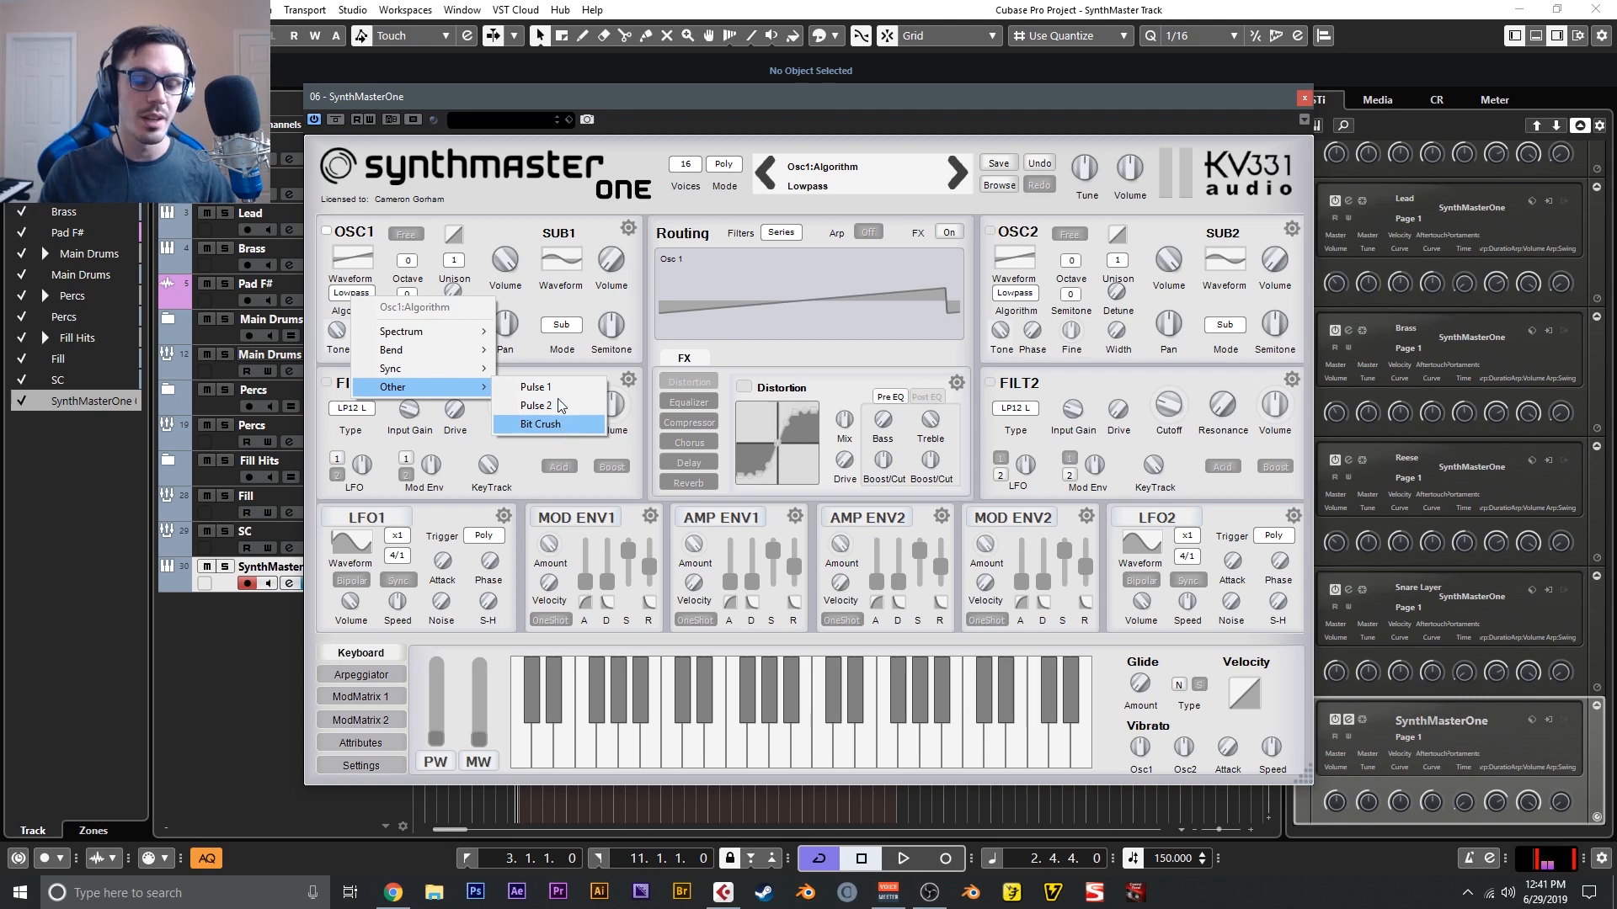
pyautogui.click(517, 237)
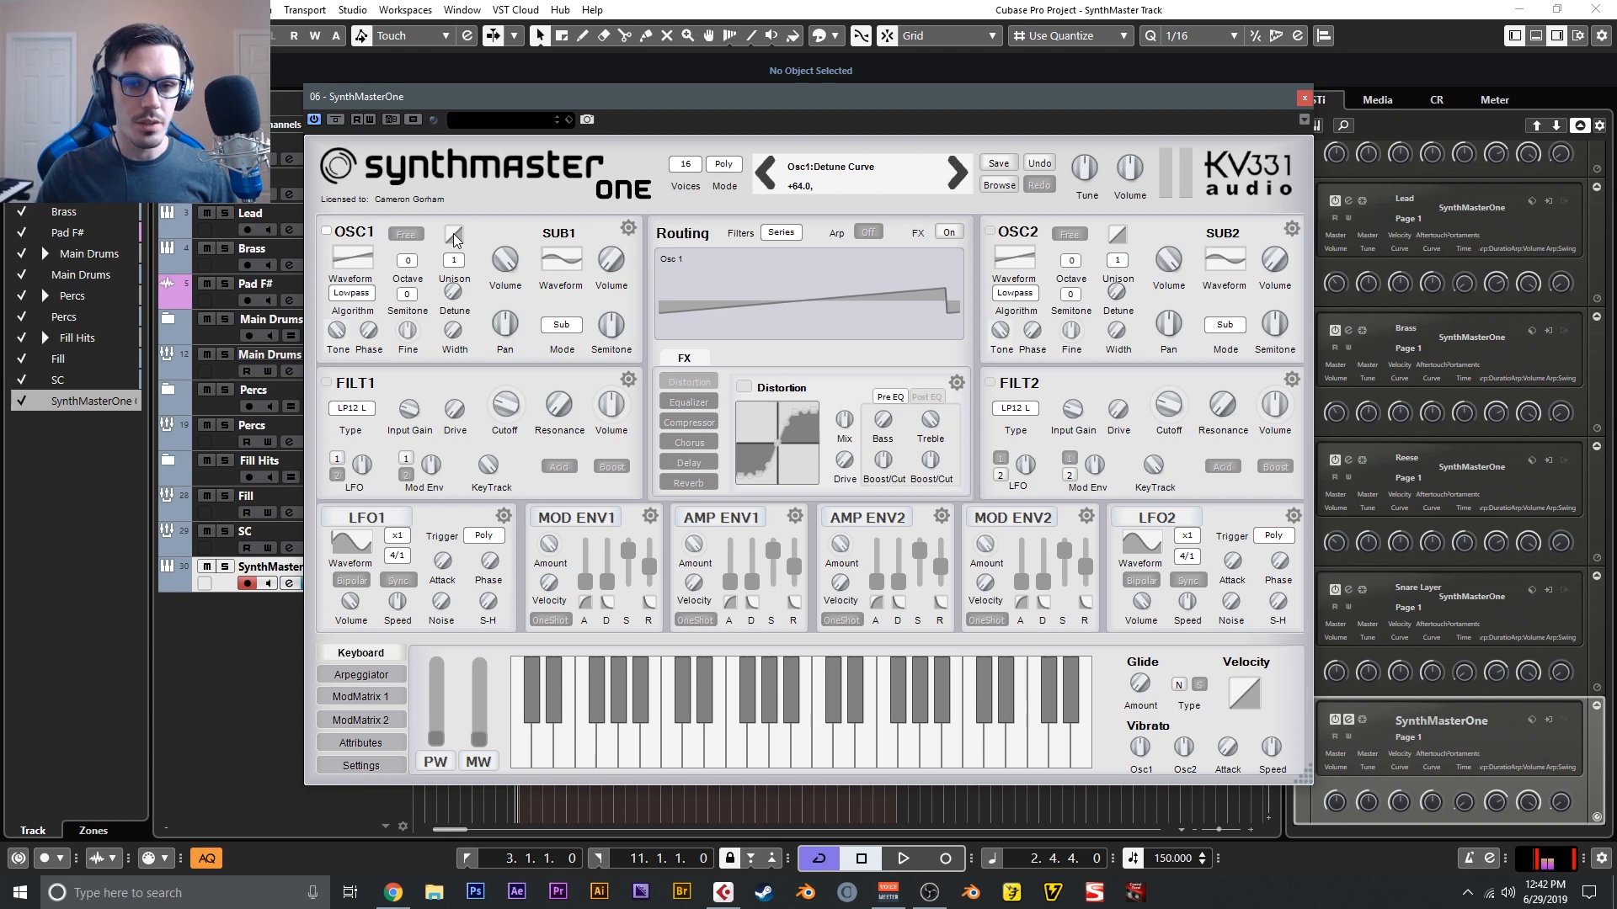
# - Try adjusting OSC1's unison detune curve
pyautogui.moveTo(453, 234)
pyautogui.mouseDown()
pyautogui.moveTo(468, 253)
pyautogui.moveTo(472, 225)
pyautogui.mouseUp()
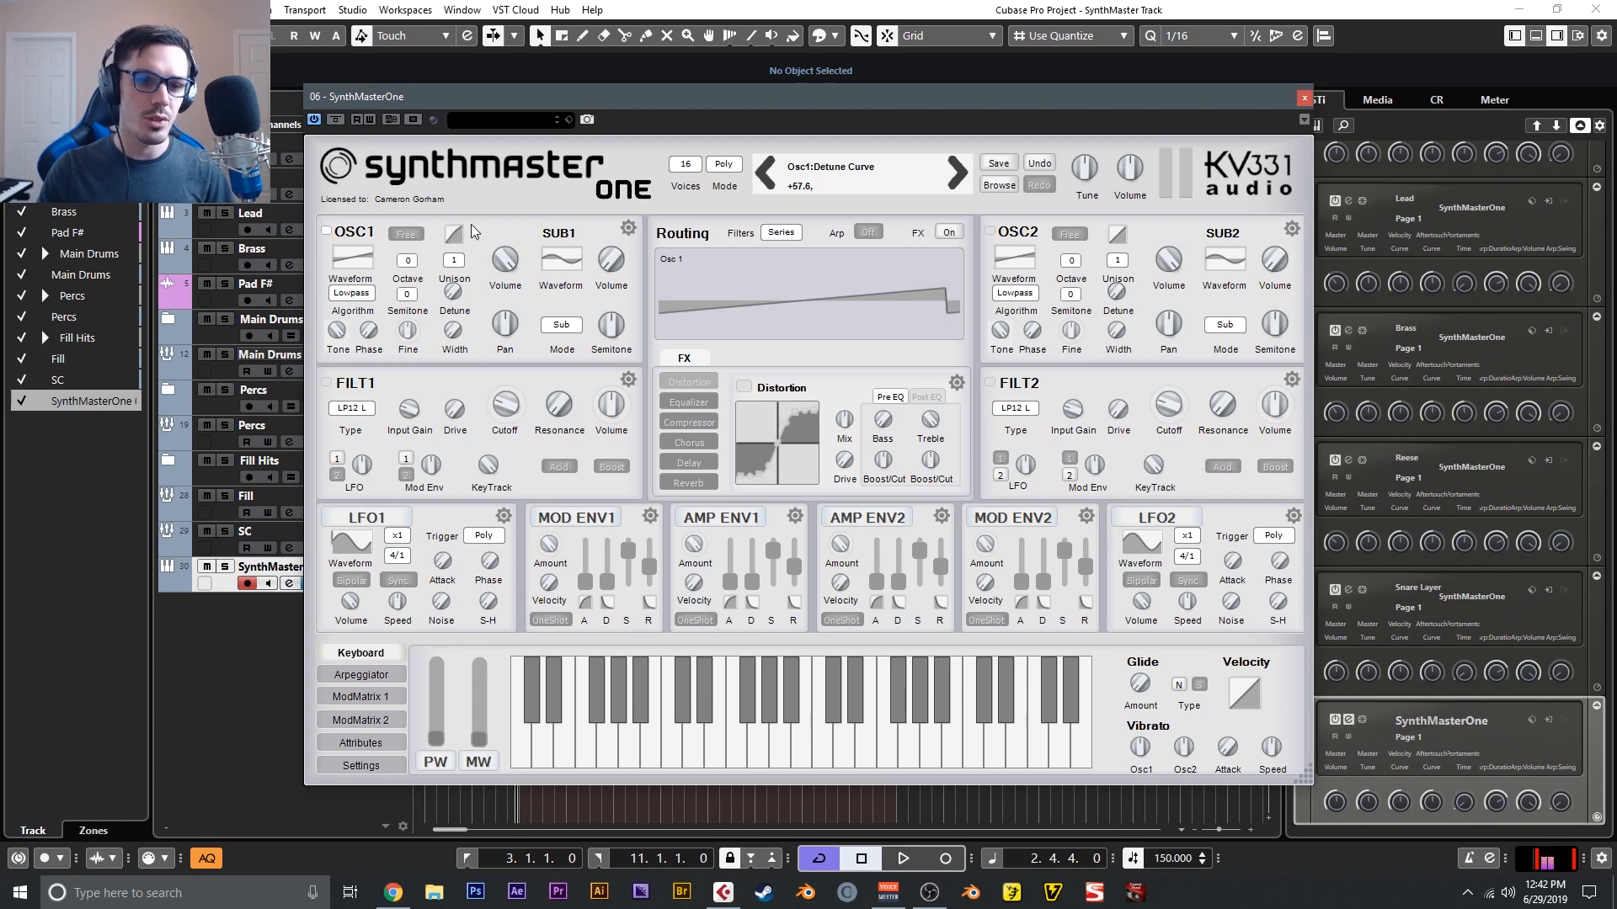
pyautogui.moveTo(477, 229); pyautogui.dragTo(477, 230)
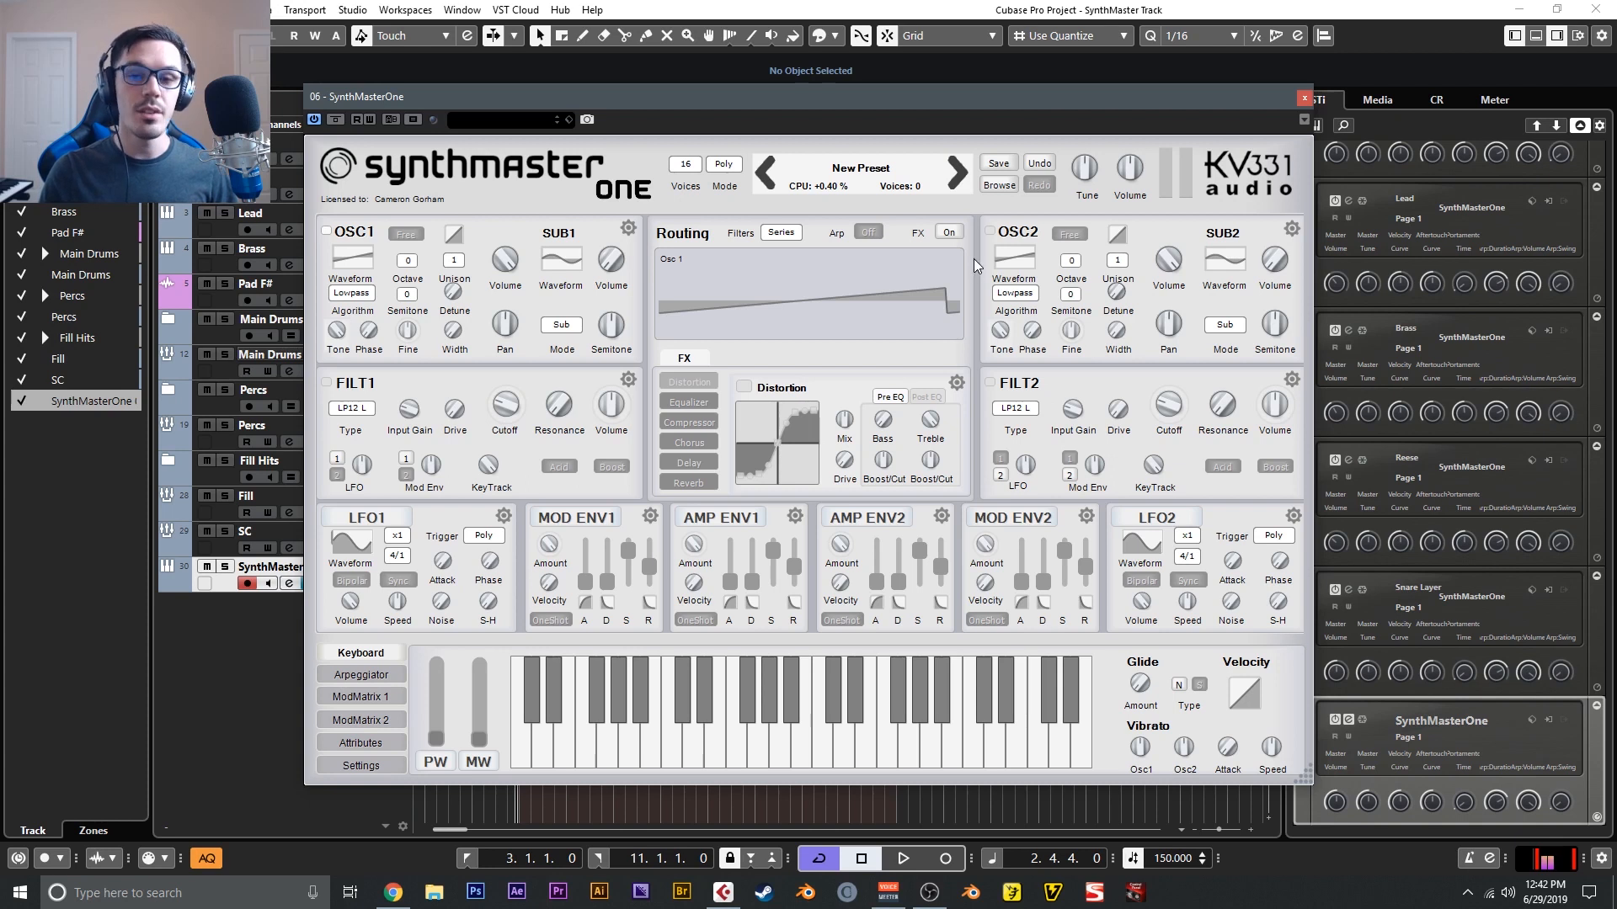
# - View the filter structure routing choices and the filter types available for FILT1
pyautogui.click(787, 236)
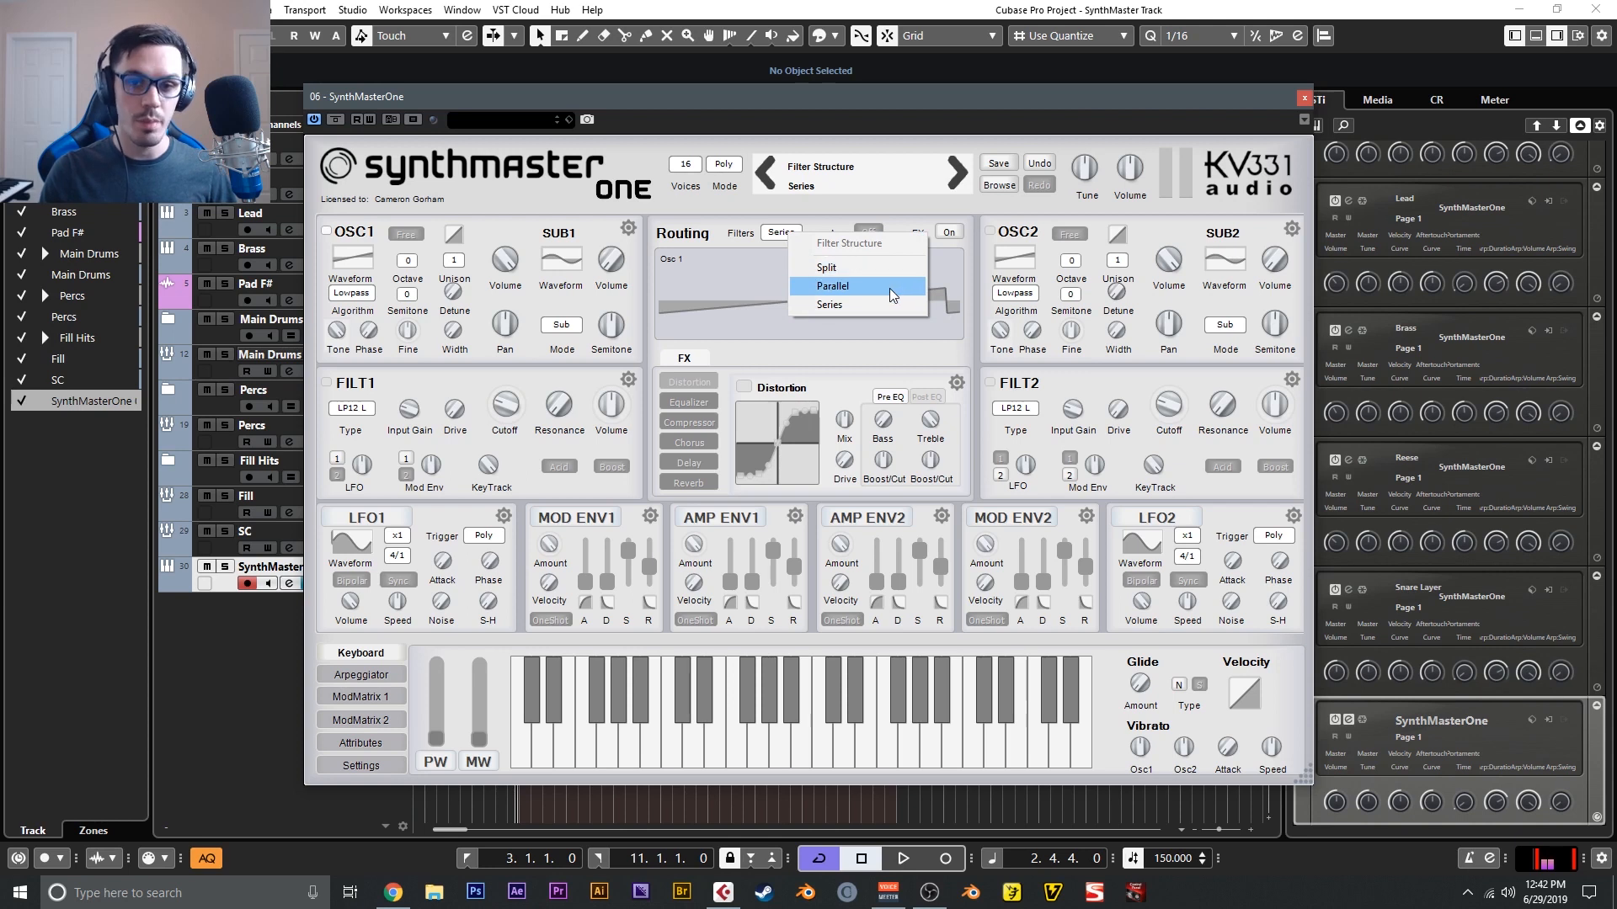
pyautogui.click(350, 408)
pyautogui.moveTo(423, 441)
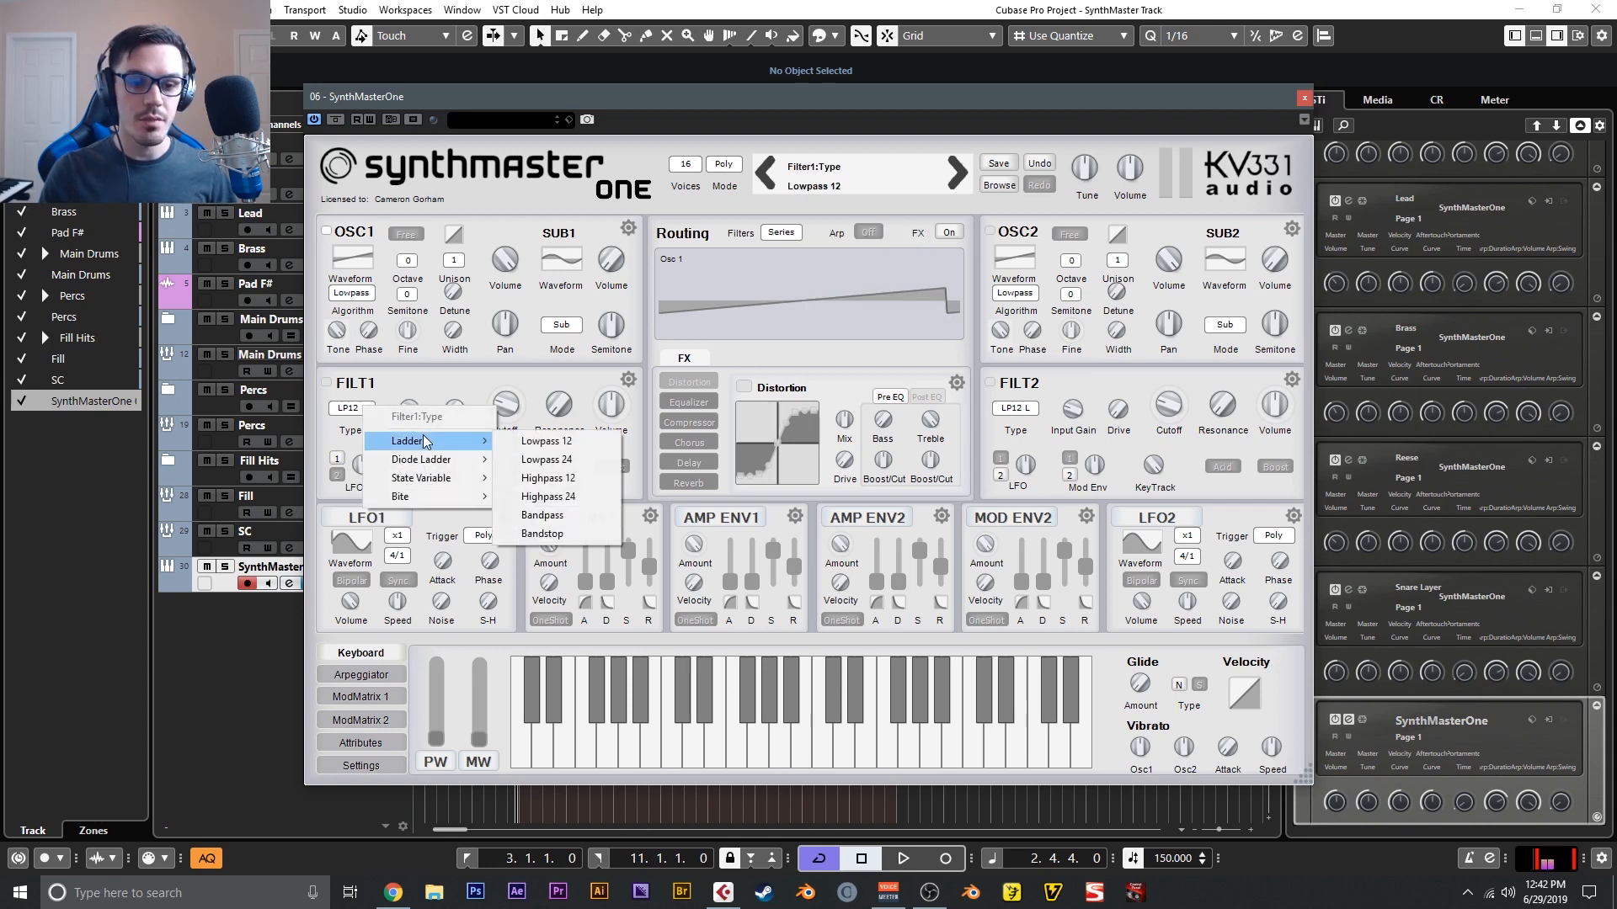
pyautogui.moveTo(452, 478)
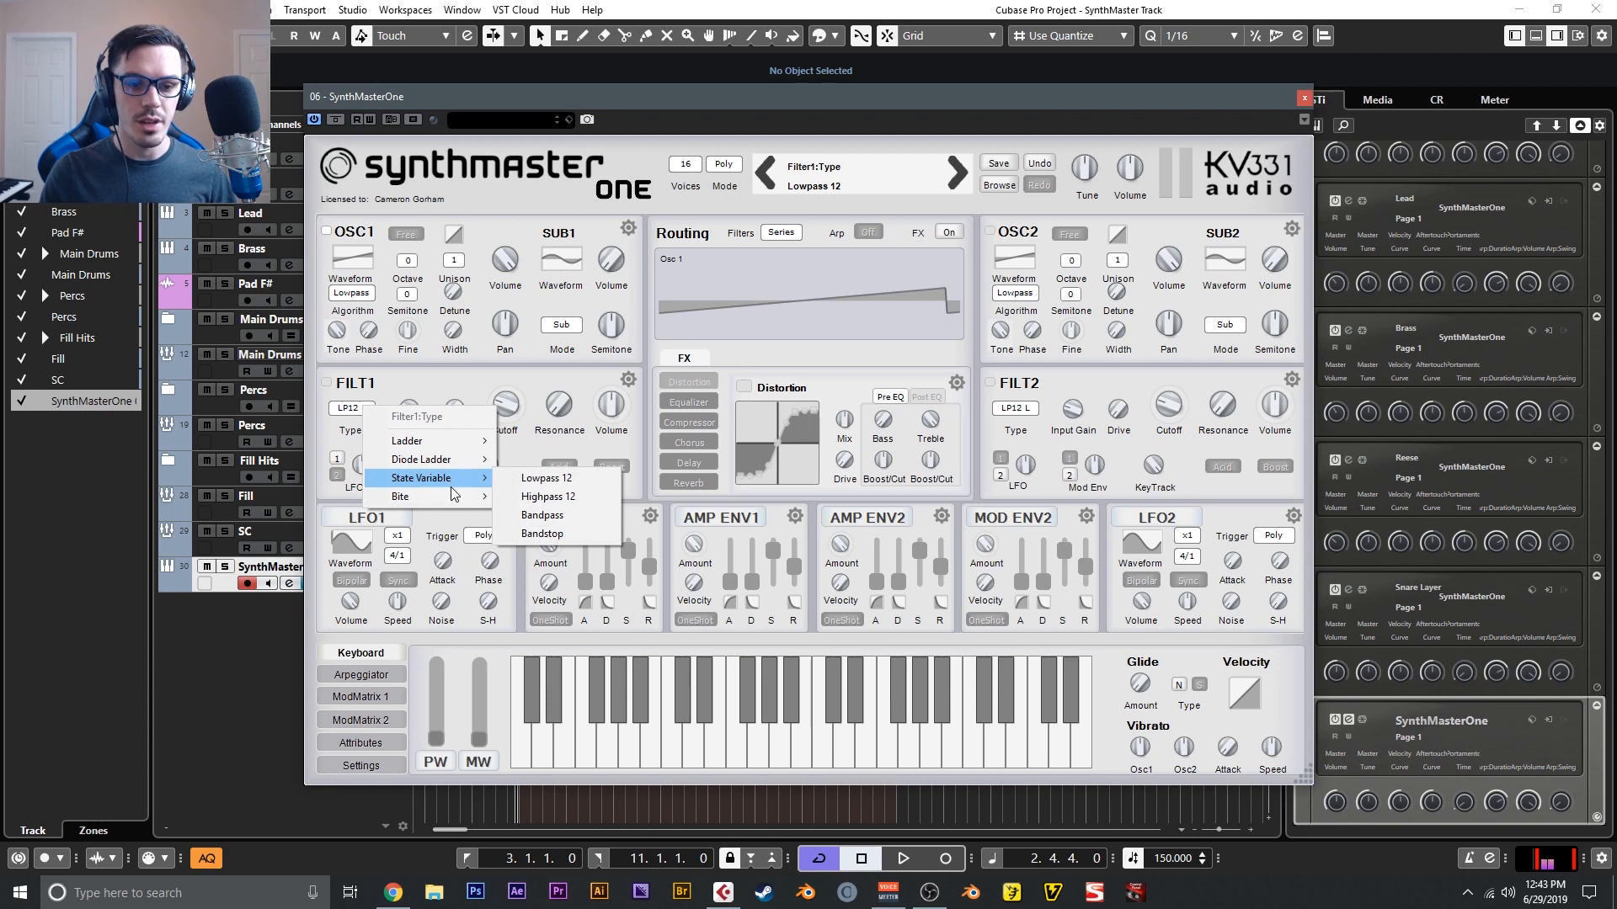
pyautogui.click(452, 381)
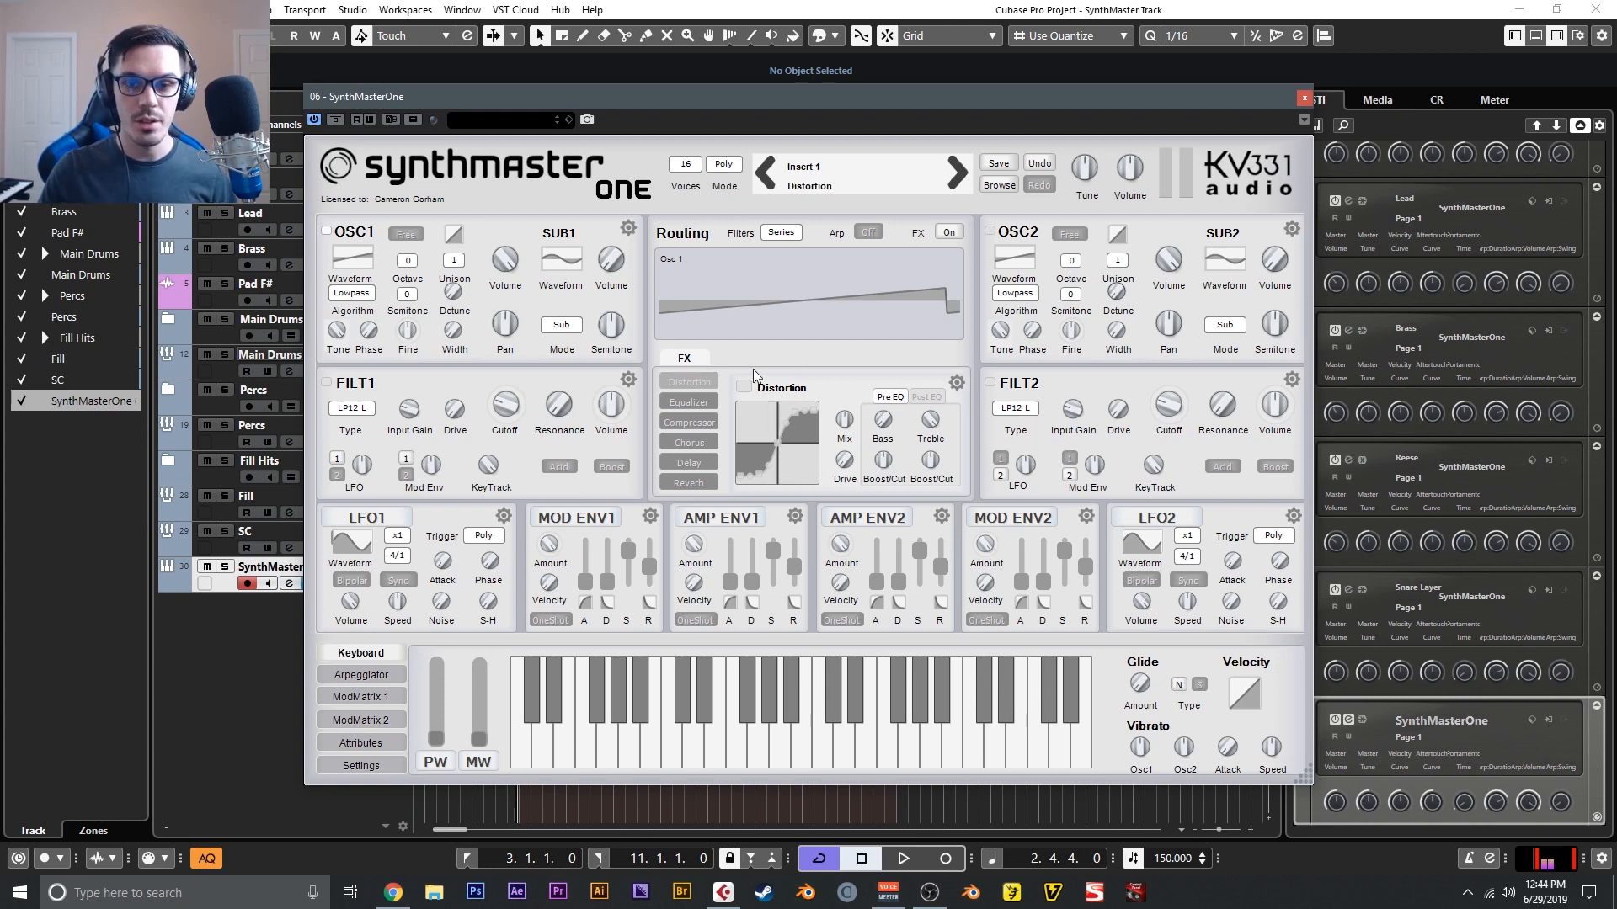
# - Try Reverb as the effect in the first FX insert and switch it on
pyautogui.click(709, 381)
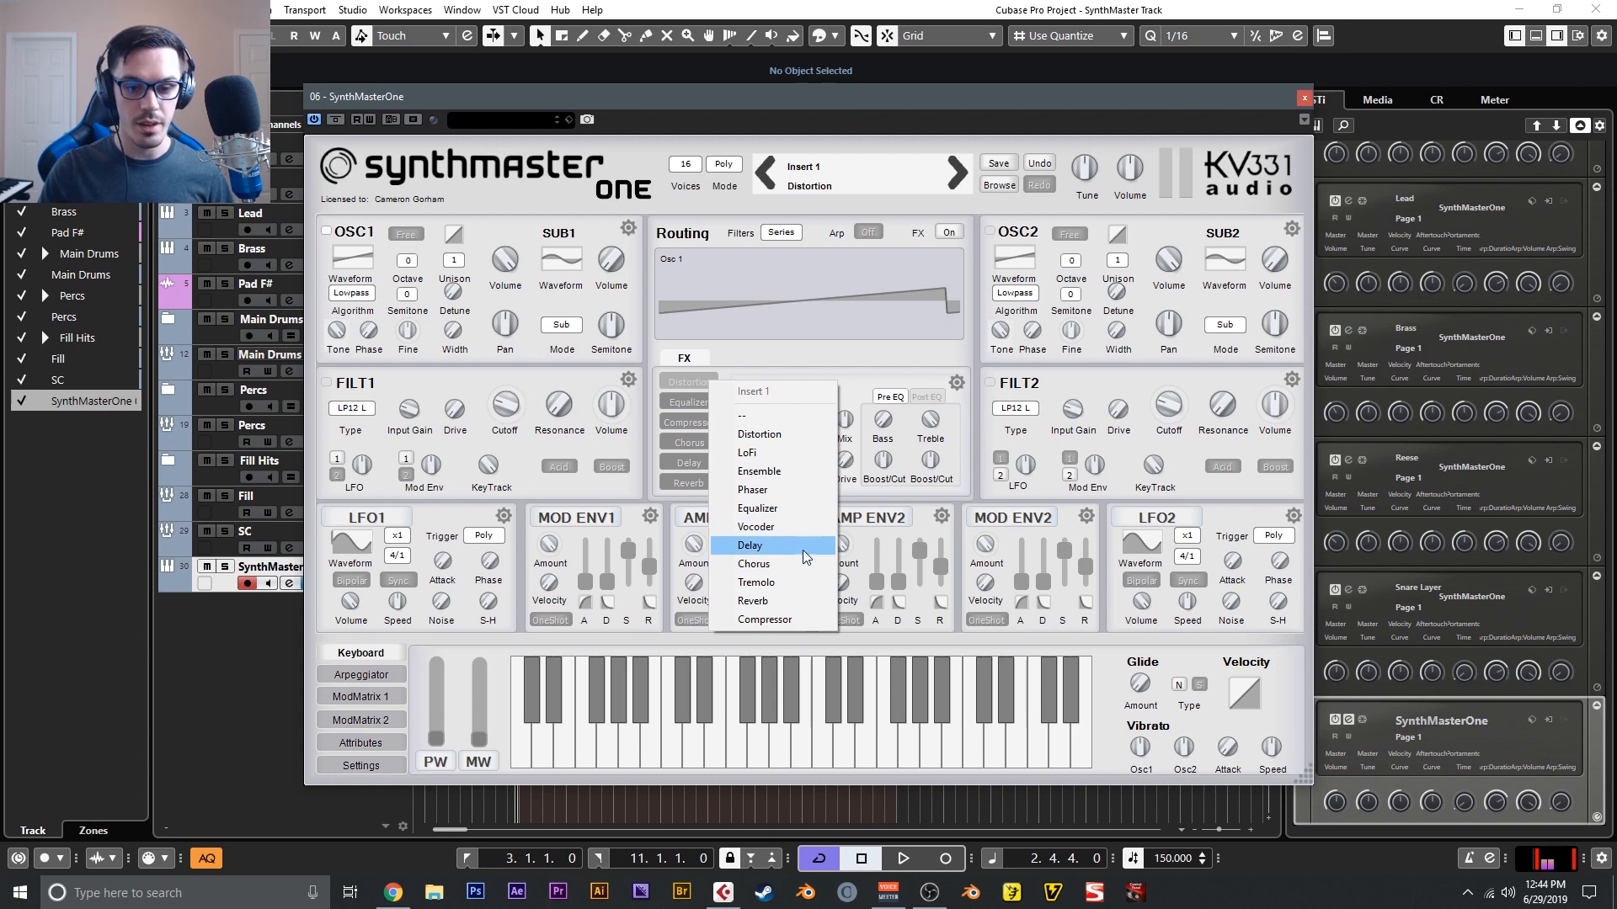
pyautogui.click(806, 604)
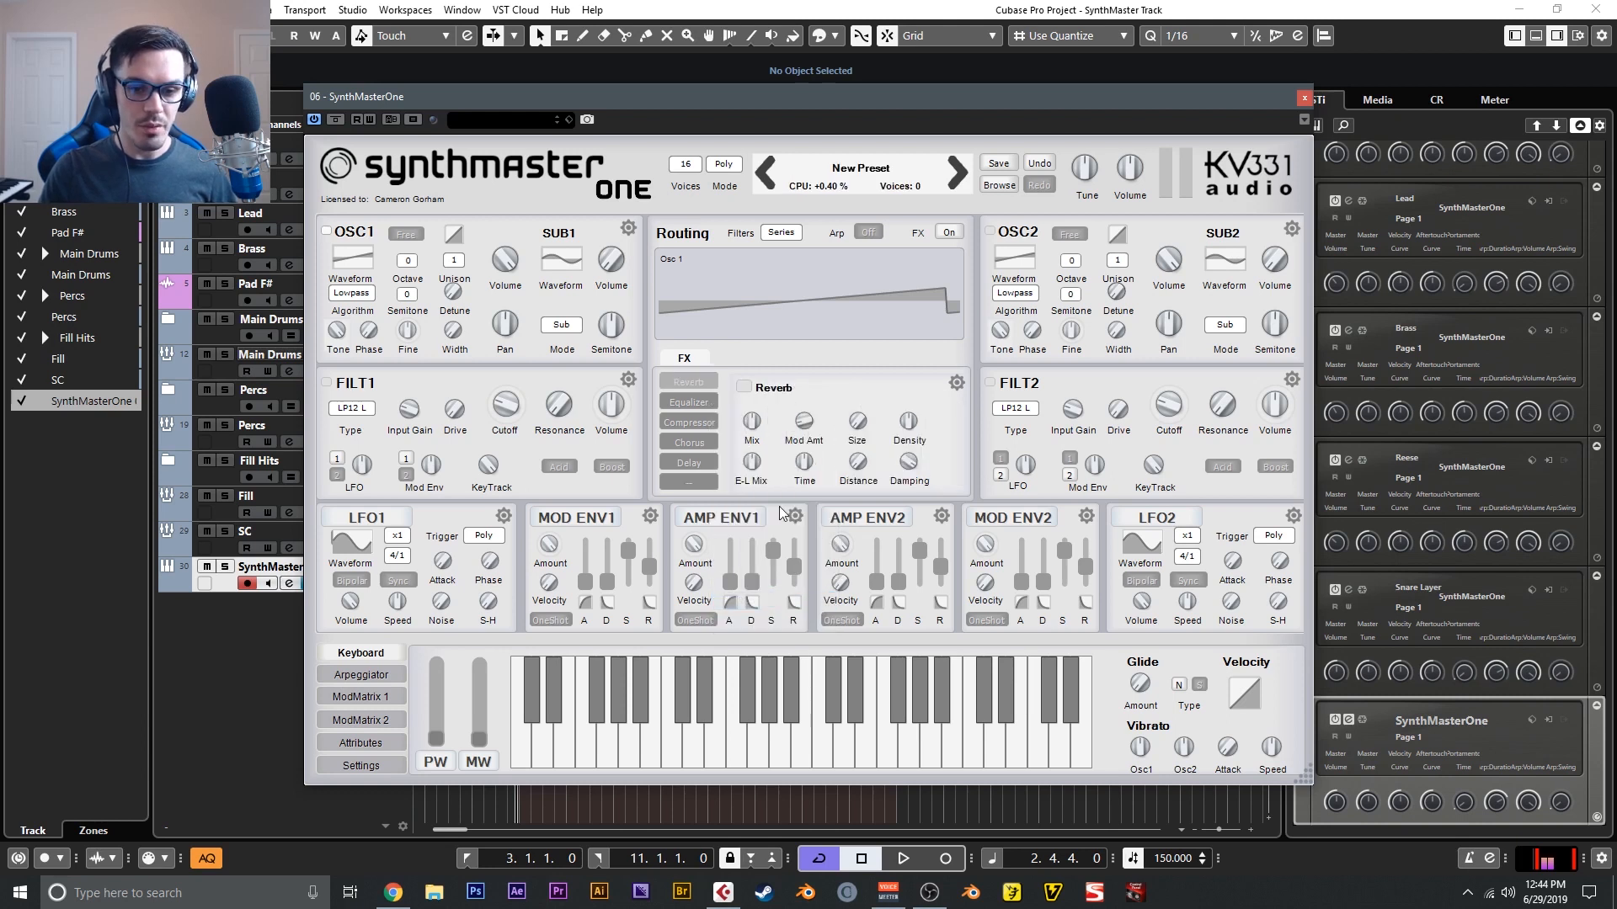
pyautogui.click(745, 387)
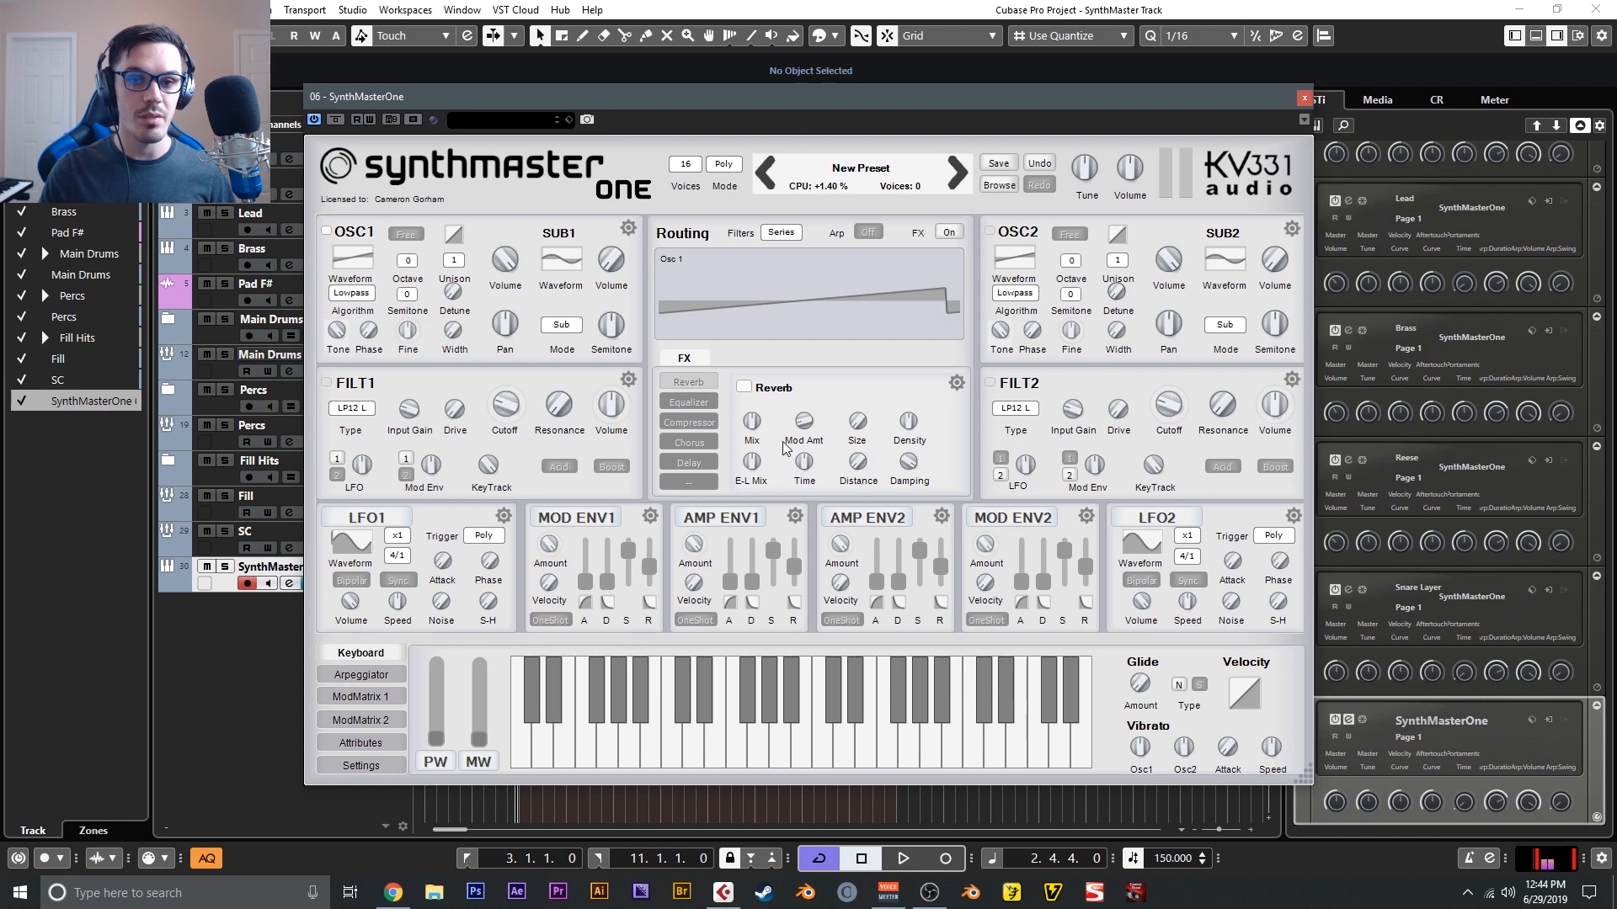
pyautogui.moveTo(756, 425)
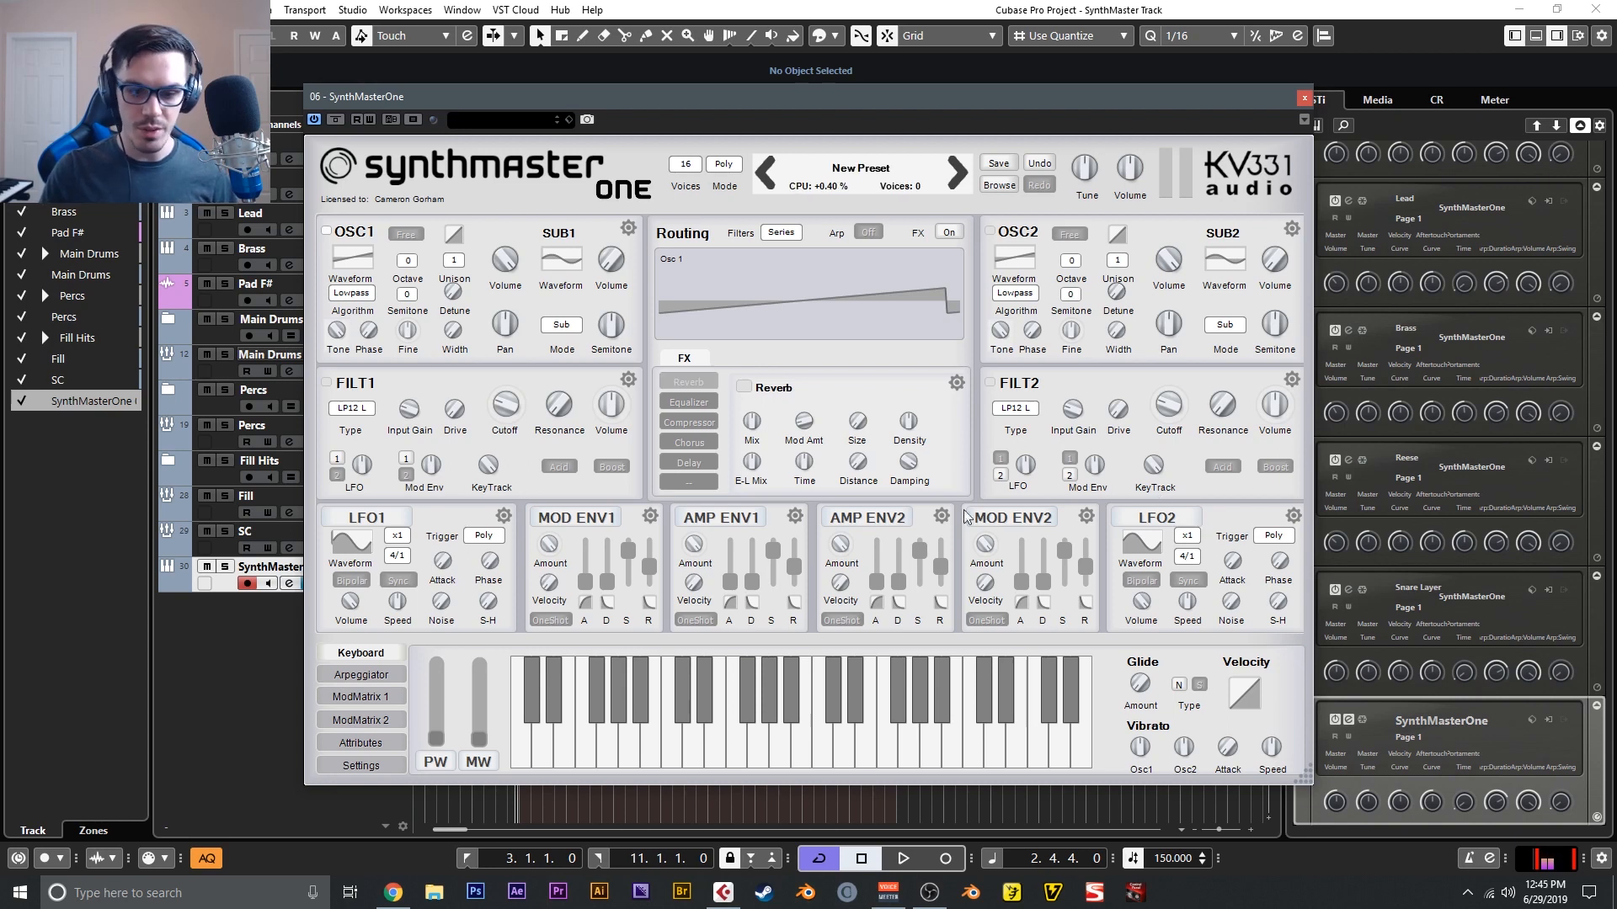
# - View LFO1's trigger modes and beat multiplier settings
pyautogui.click(396, 537)
pyautogui.click(443, 530)
pyautogui.click(486, 538)
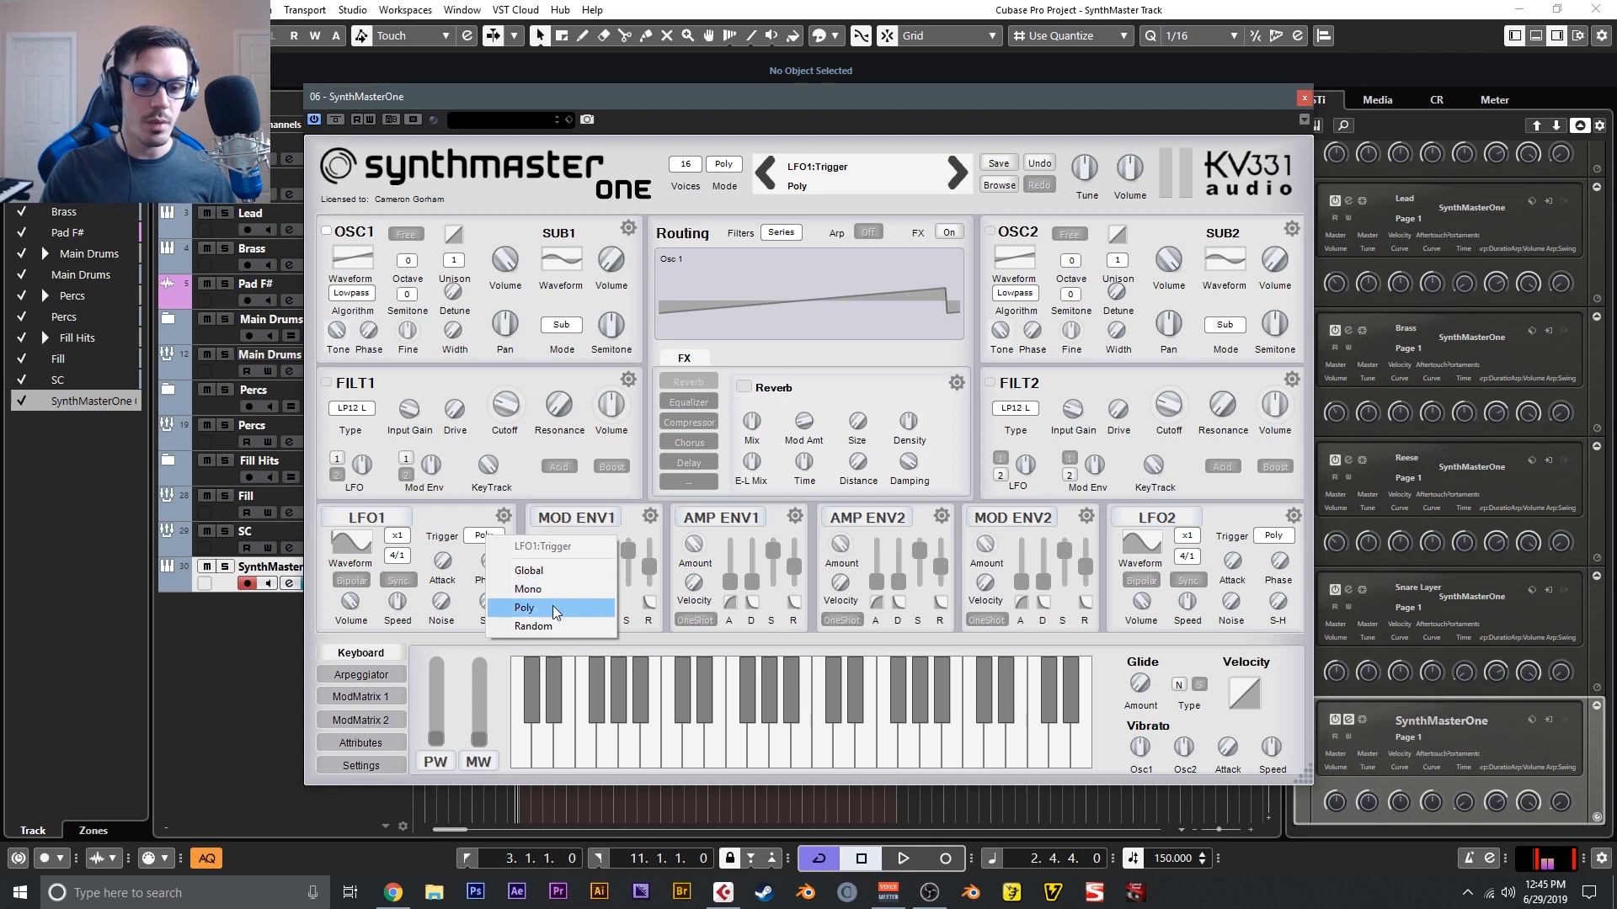
pyautogui.click(397, 558)
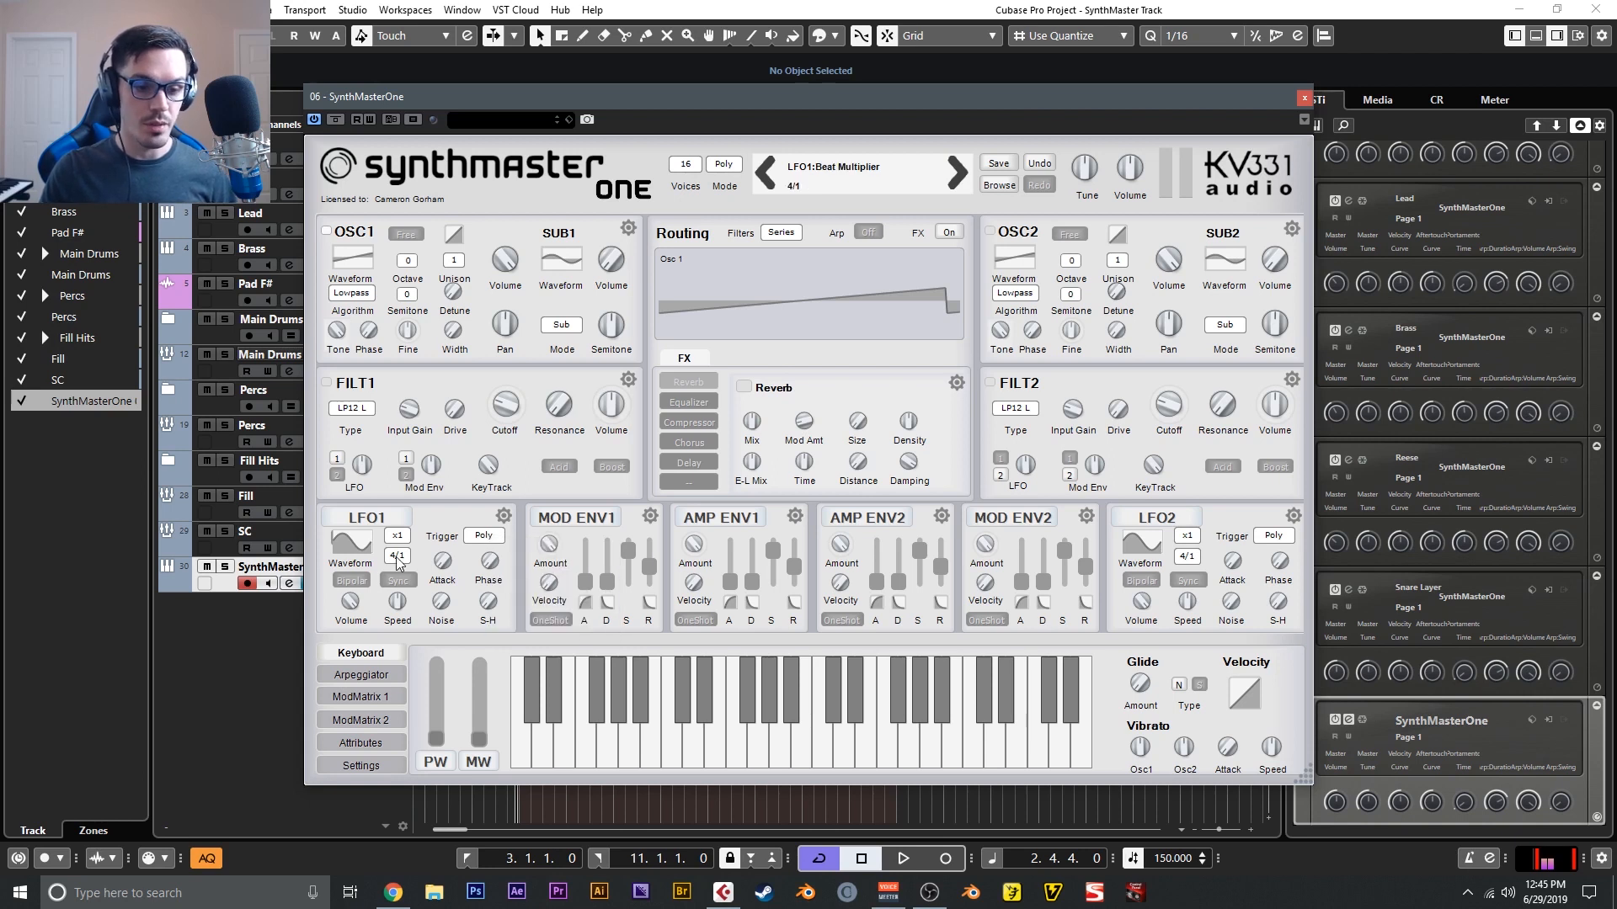
# - Try an Electronisounds waveform on LFO1 and view the modulation and MIDI learn options of its attack control
pyautogui.click(351, 549)
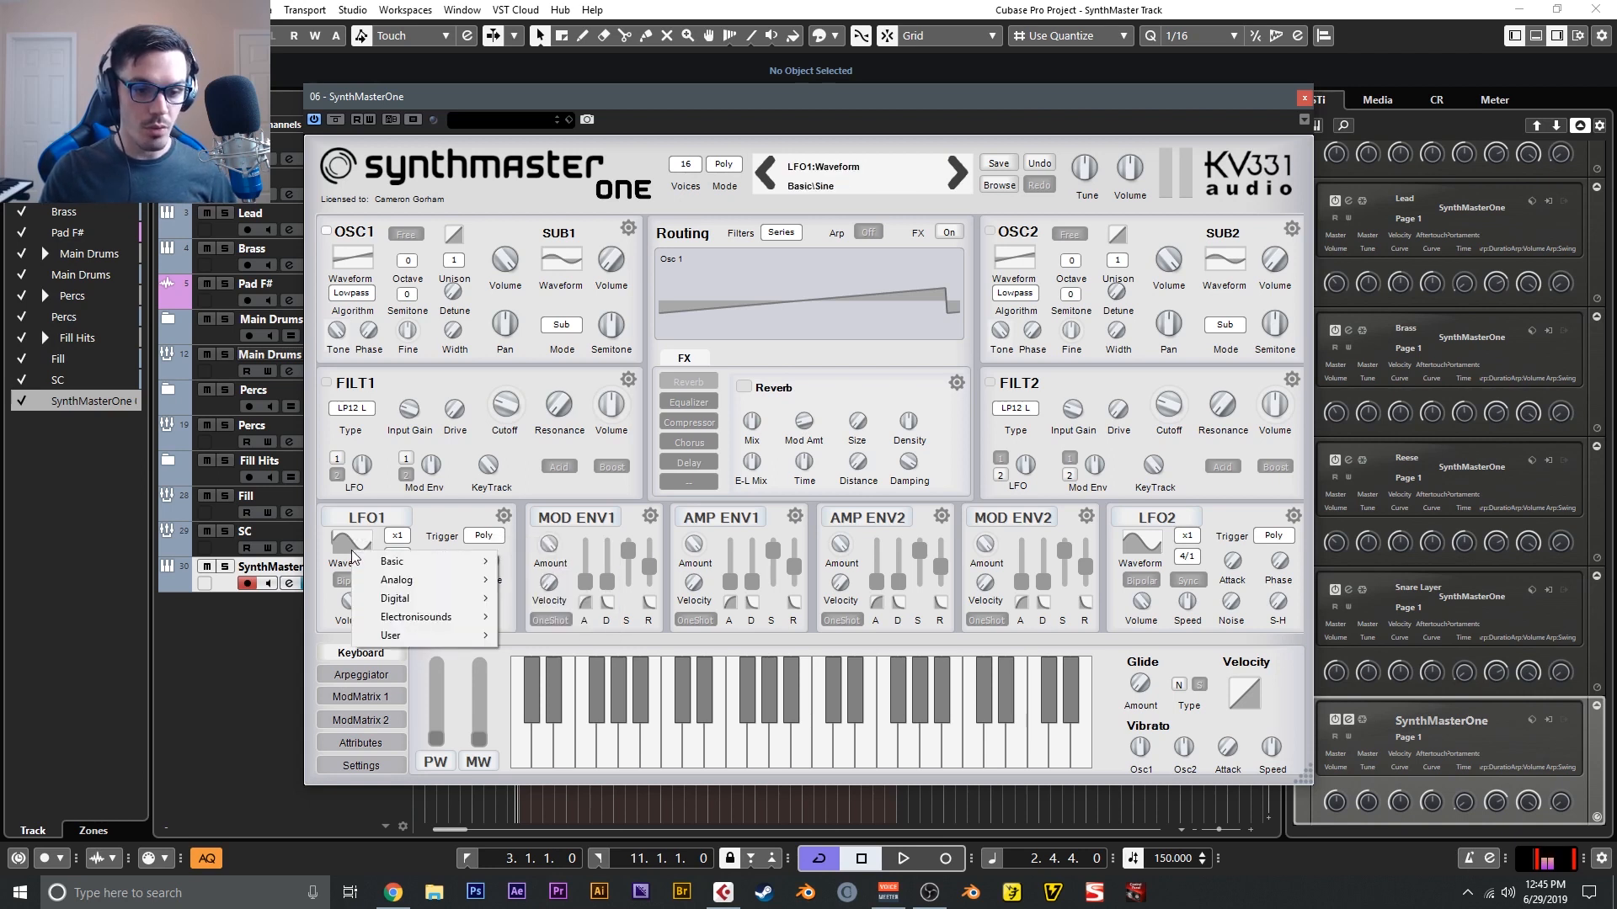
pyautogui.moveTo(409, 617)
pyautogui.click(538, 655)
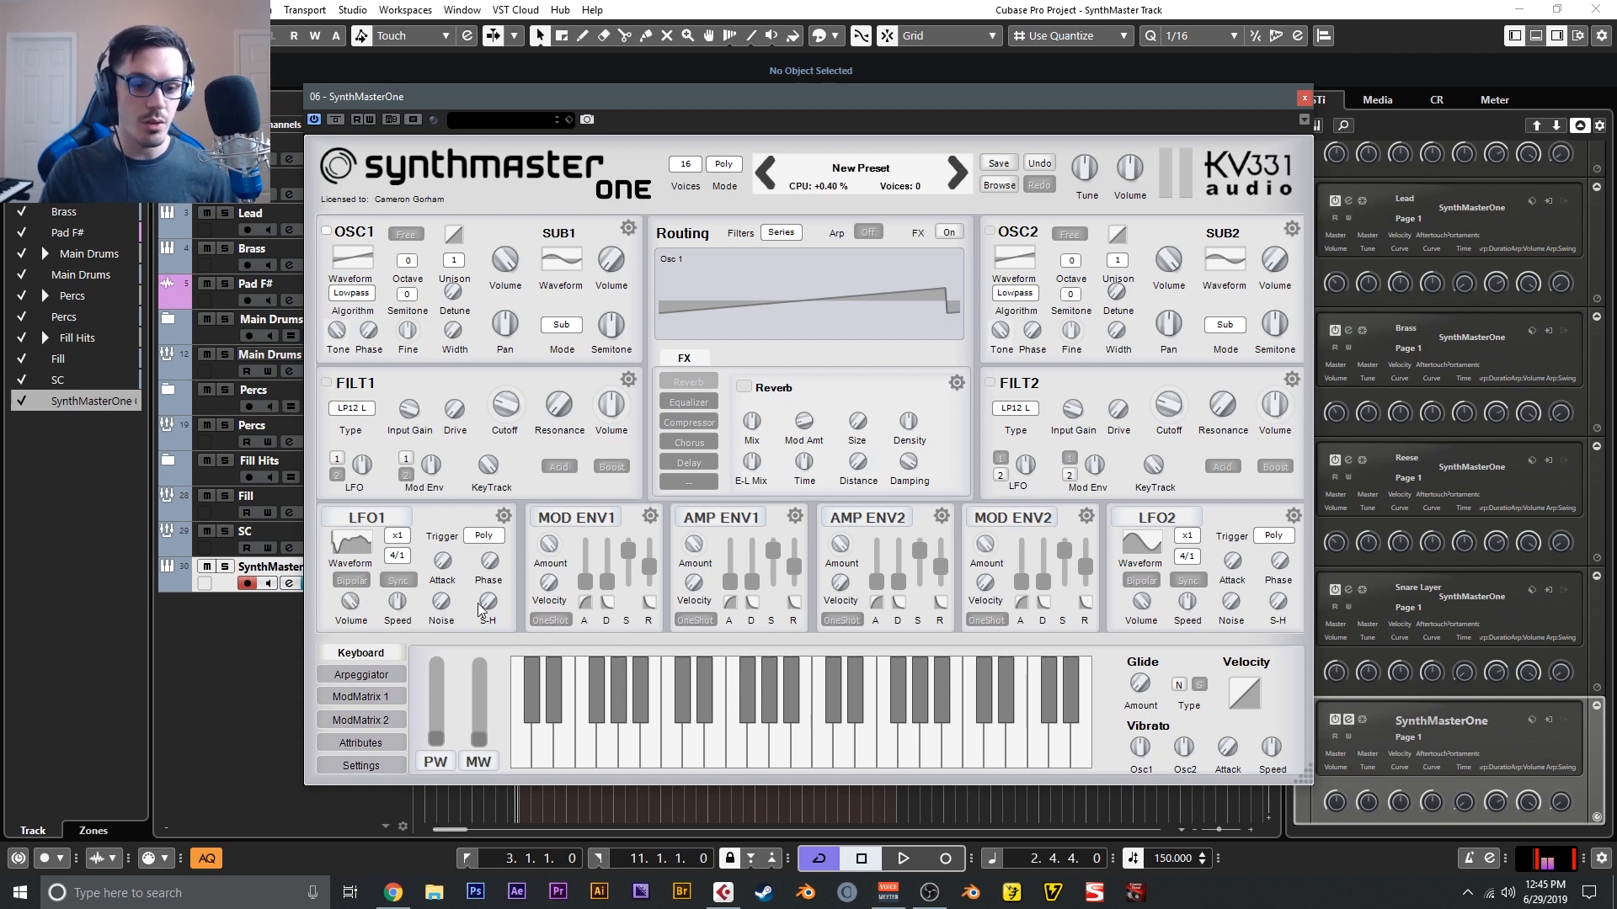
pyautogui.rightClick(442, 569)
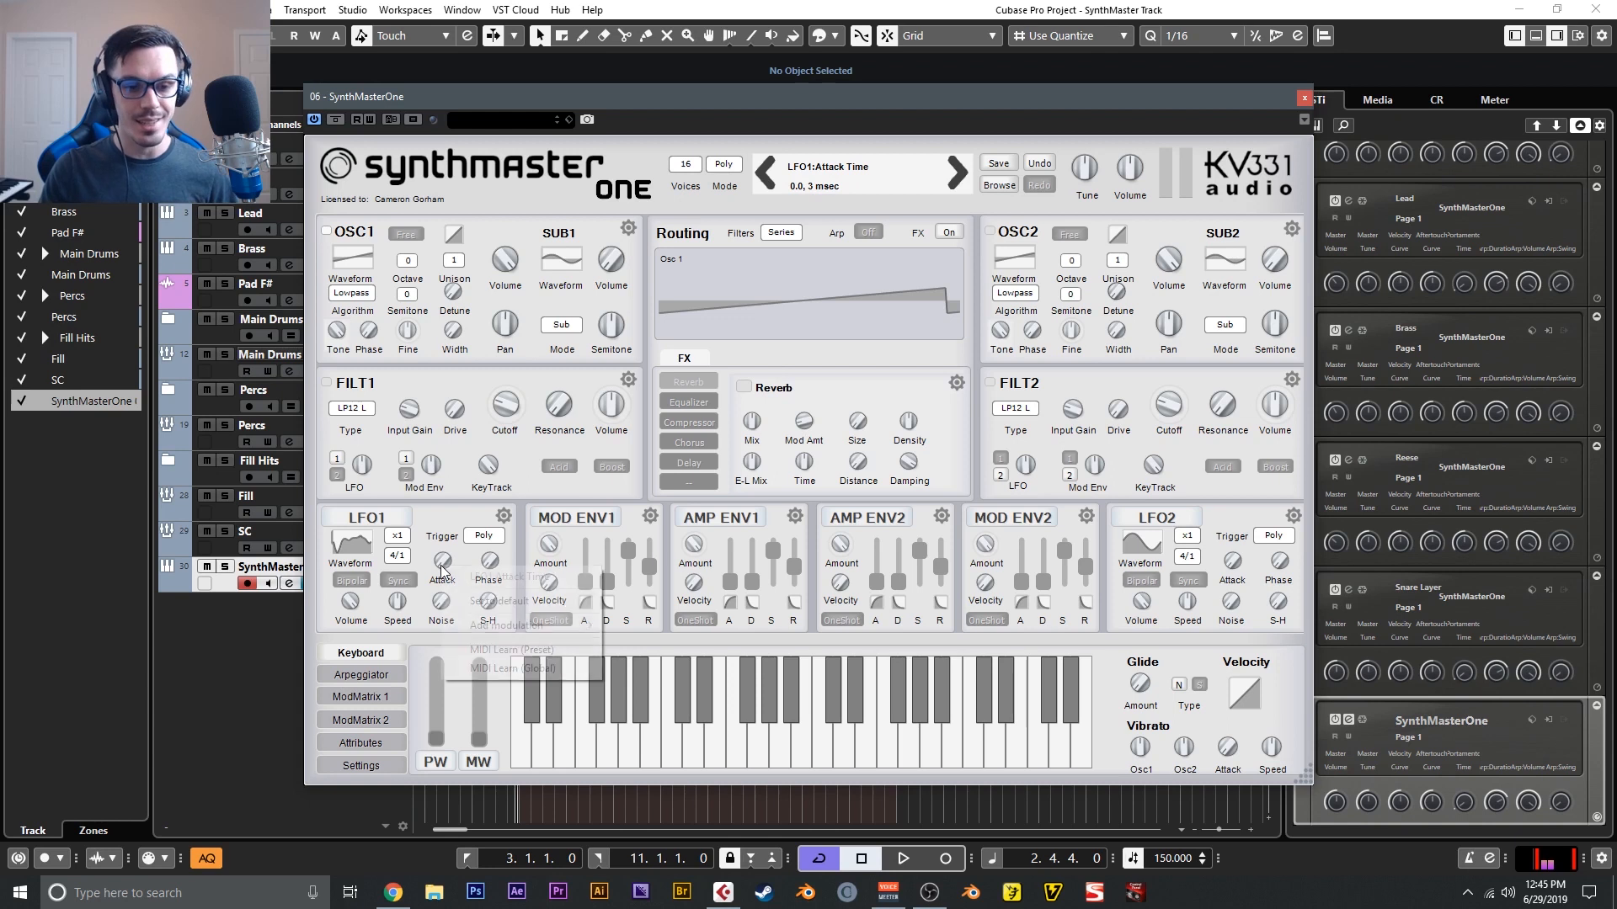
pyautogui.click(446, 563)
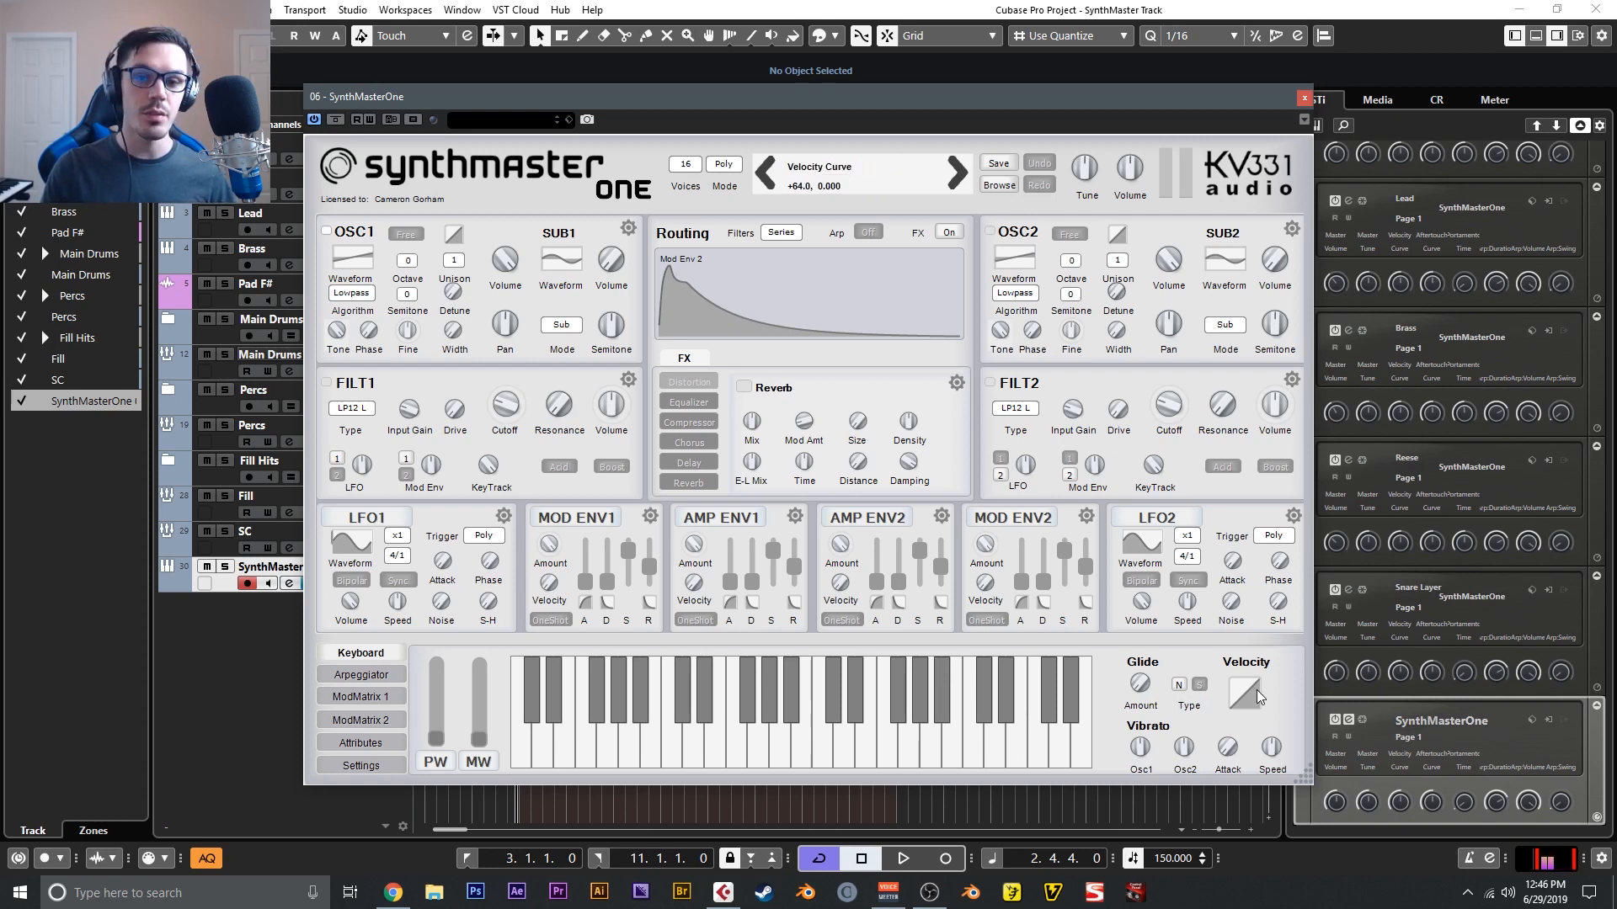
# - View the arpeggiator, both modulation matrix pages and the preset attributes page
pyautogui.click(382, 676)
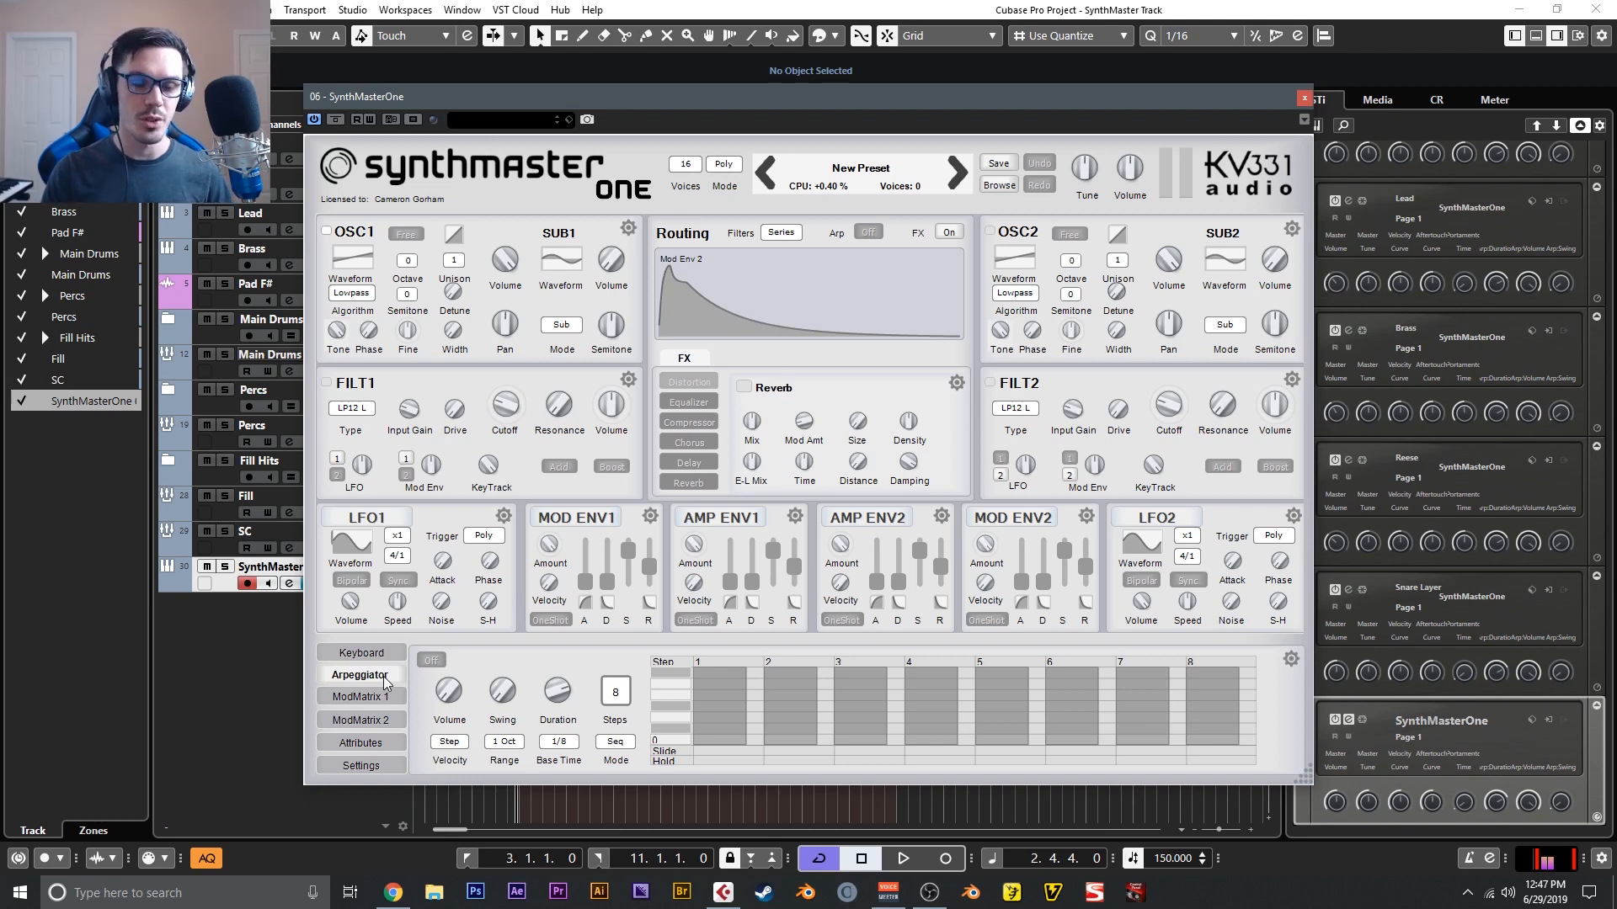
pyautogui.click(383, 697)
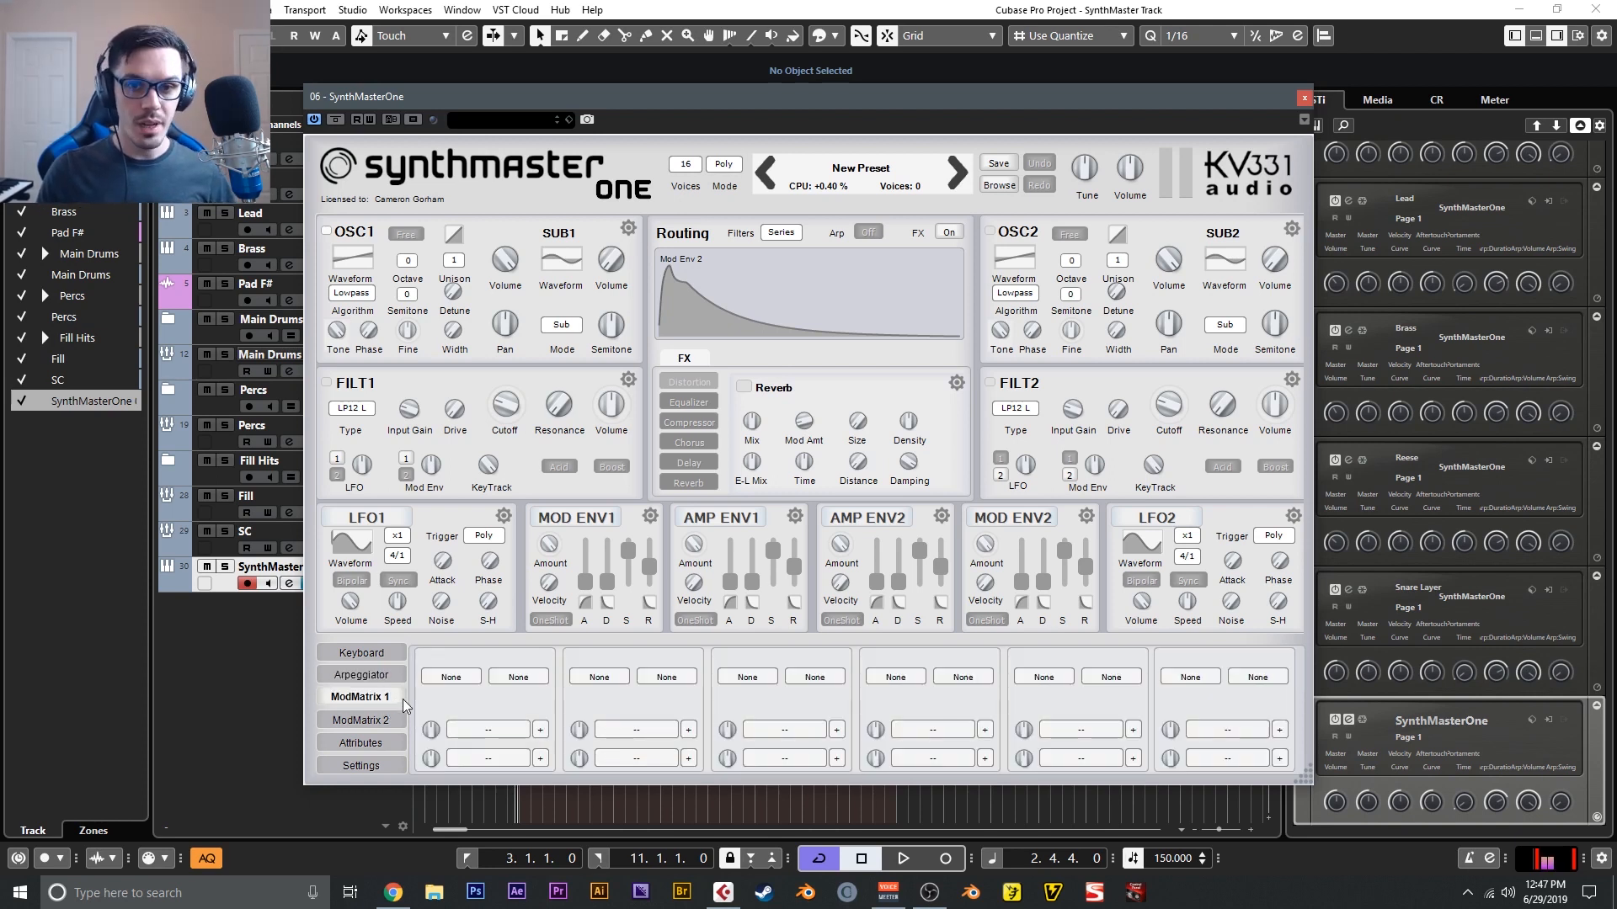
pyautogui.click(404, 720)
pyautogui.click(387, 702)
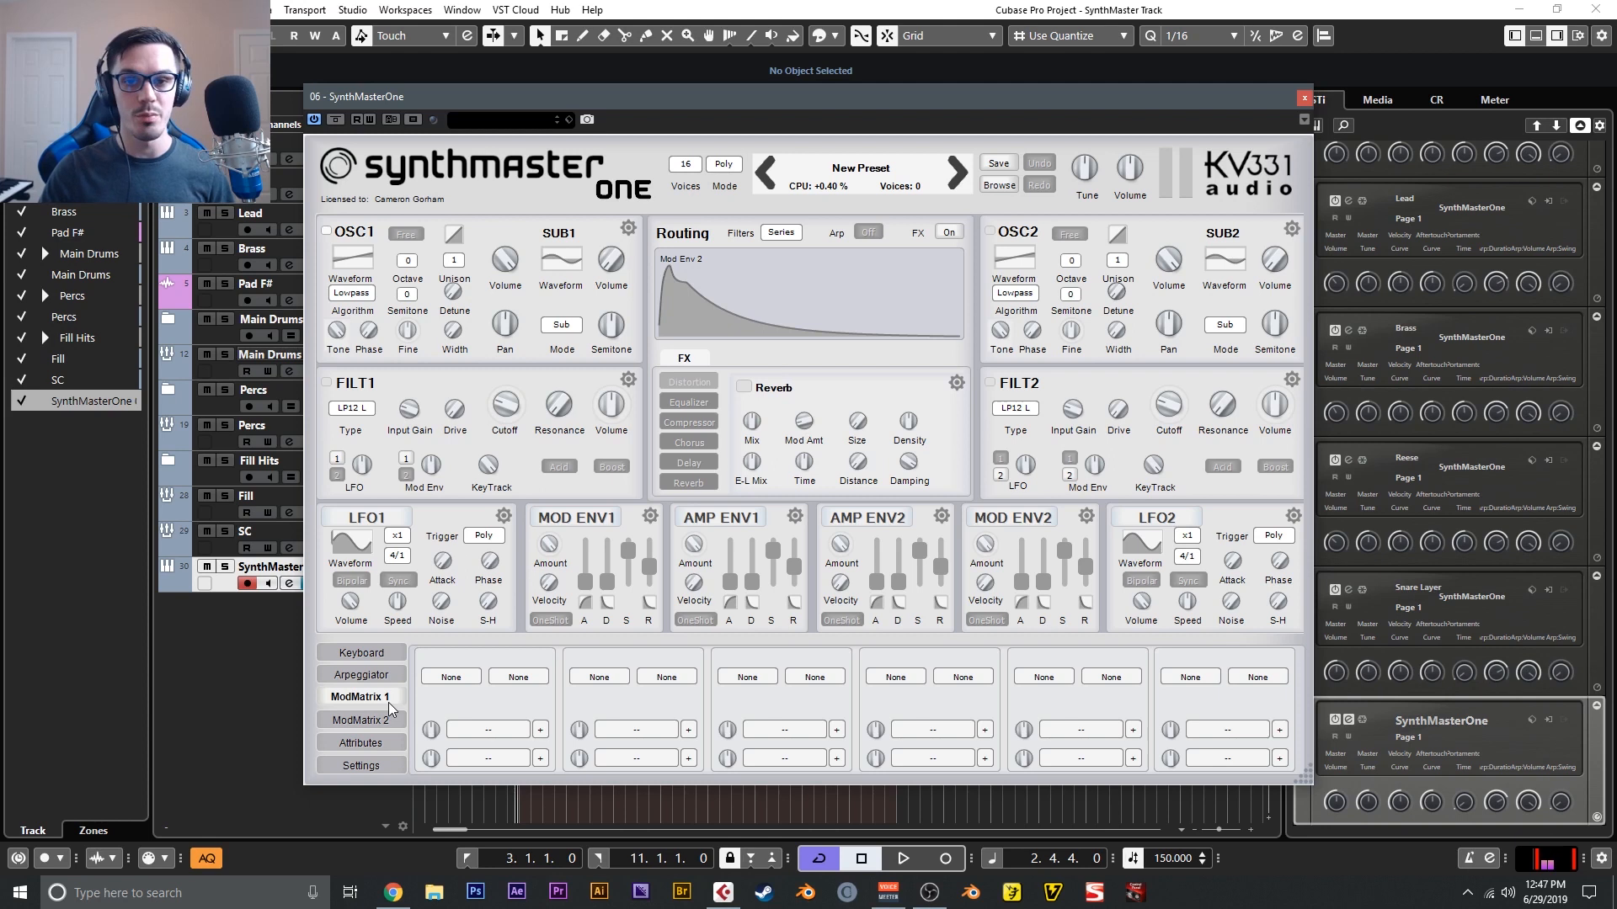
pyautogui.click(365, 744)
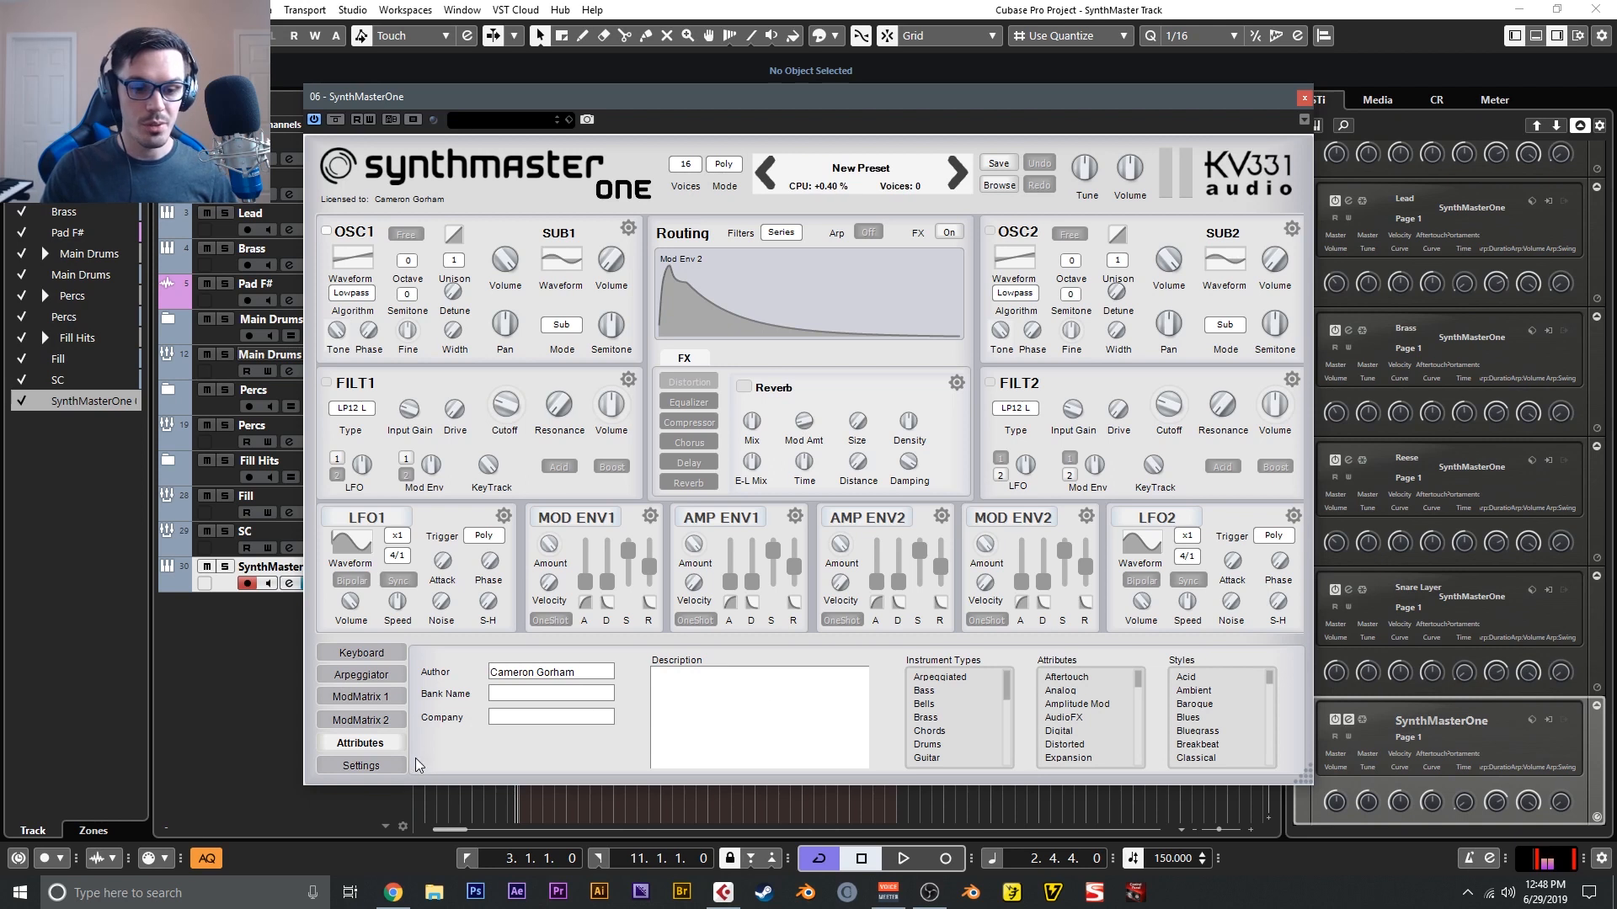
# - Open the synth's Settings page to view its options
pyautogui.click(386, 765)
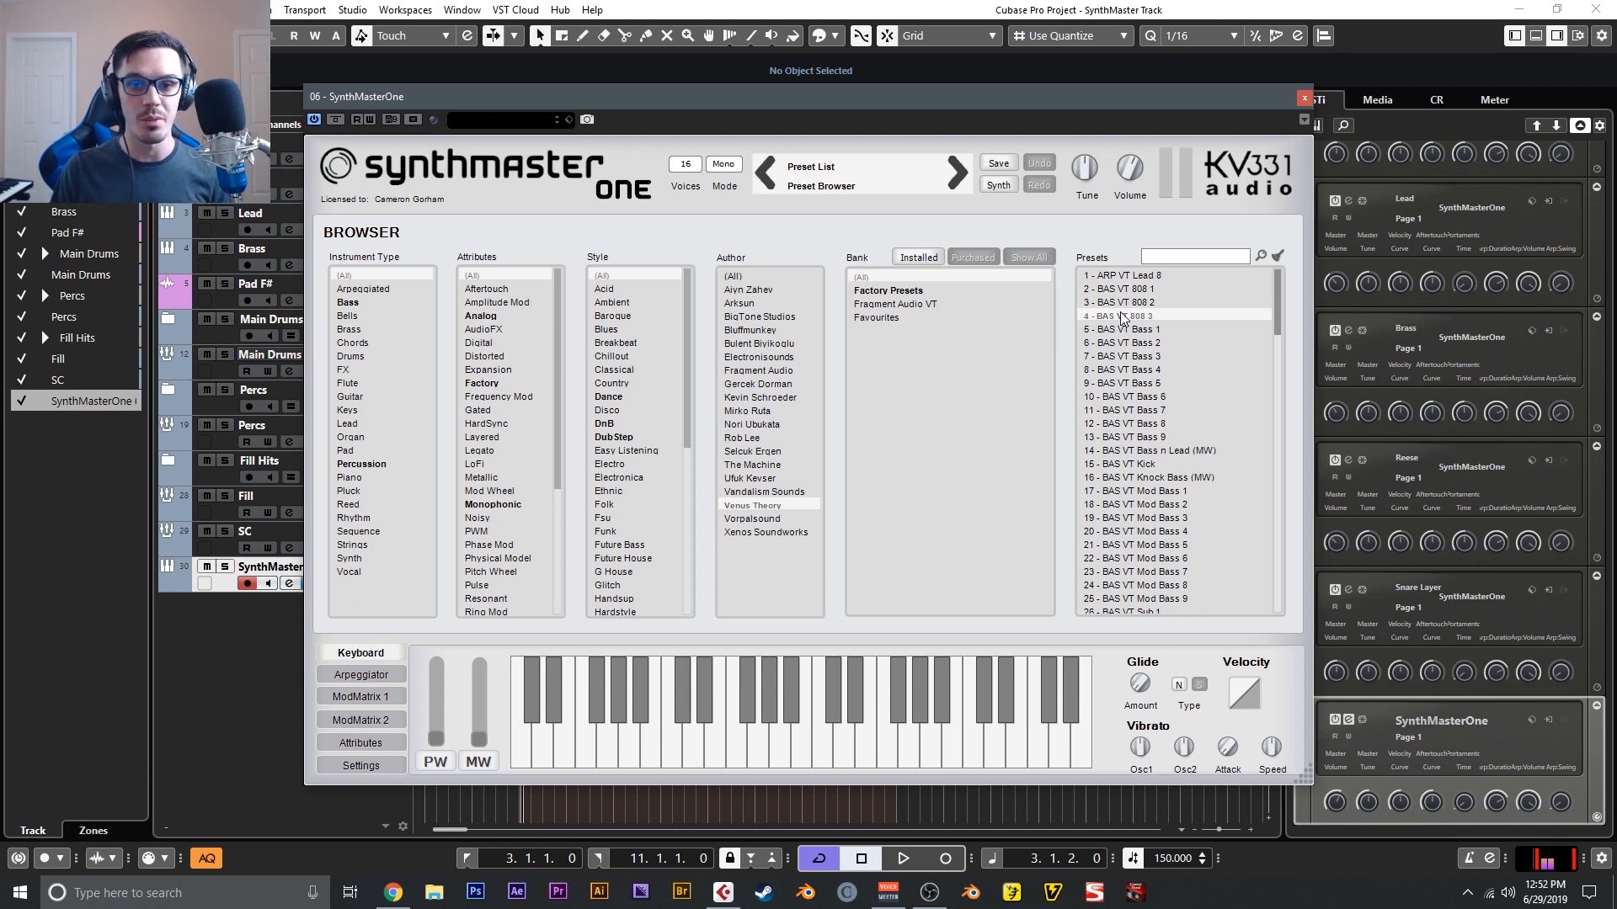
# - Audition the 808 bass presets BAS VT 808 2, BAS VT 808 1 and BAS VT 808 3 from the preset list
pyautogui.click(1124, 303)
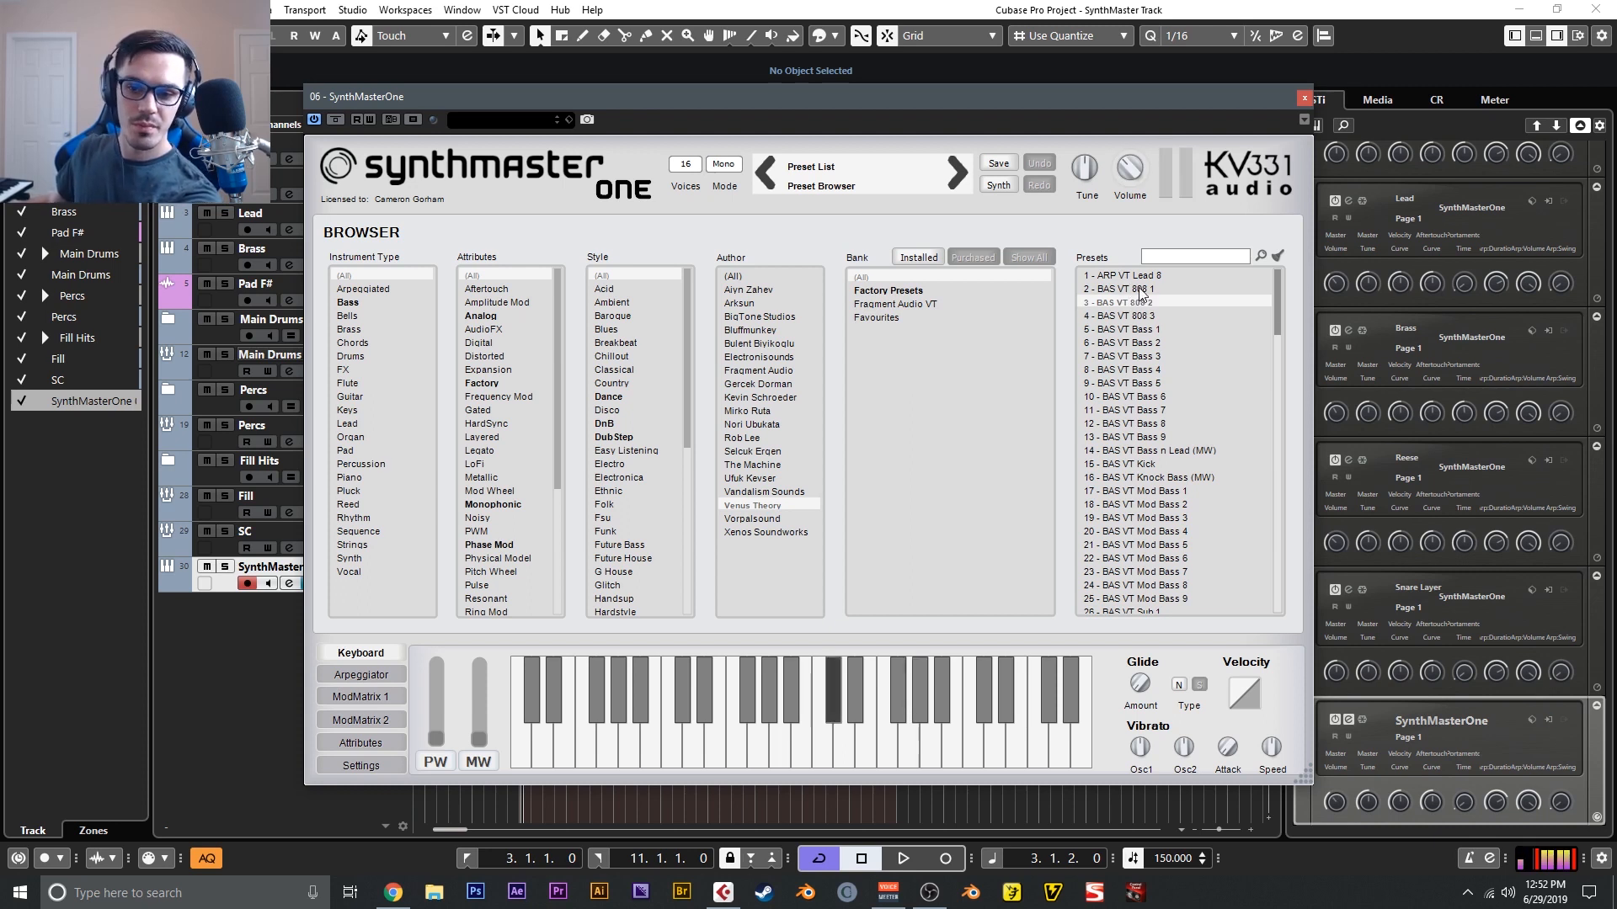
pyautogui.click(1141, 290)
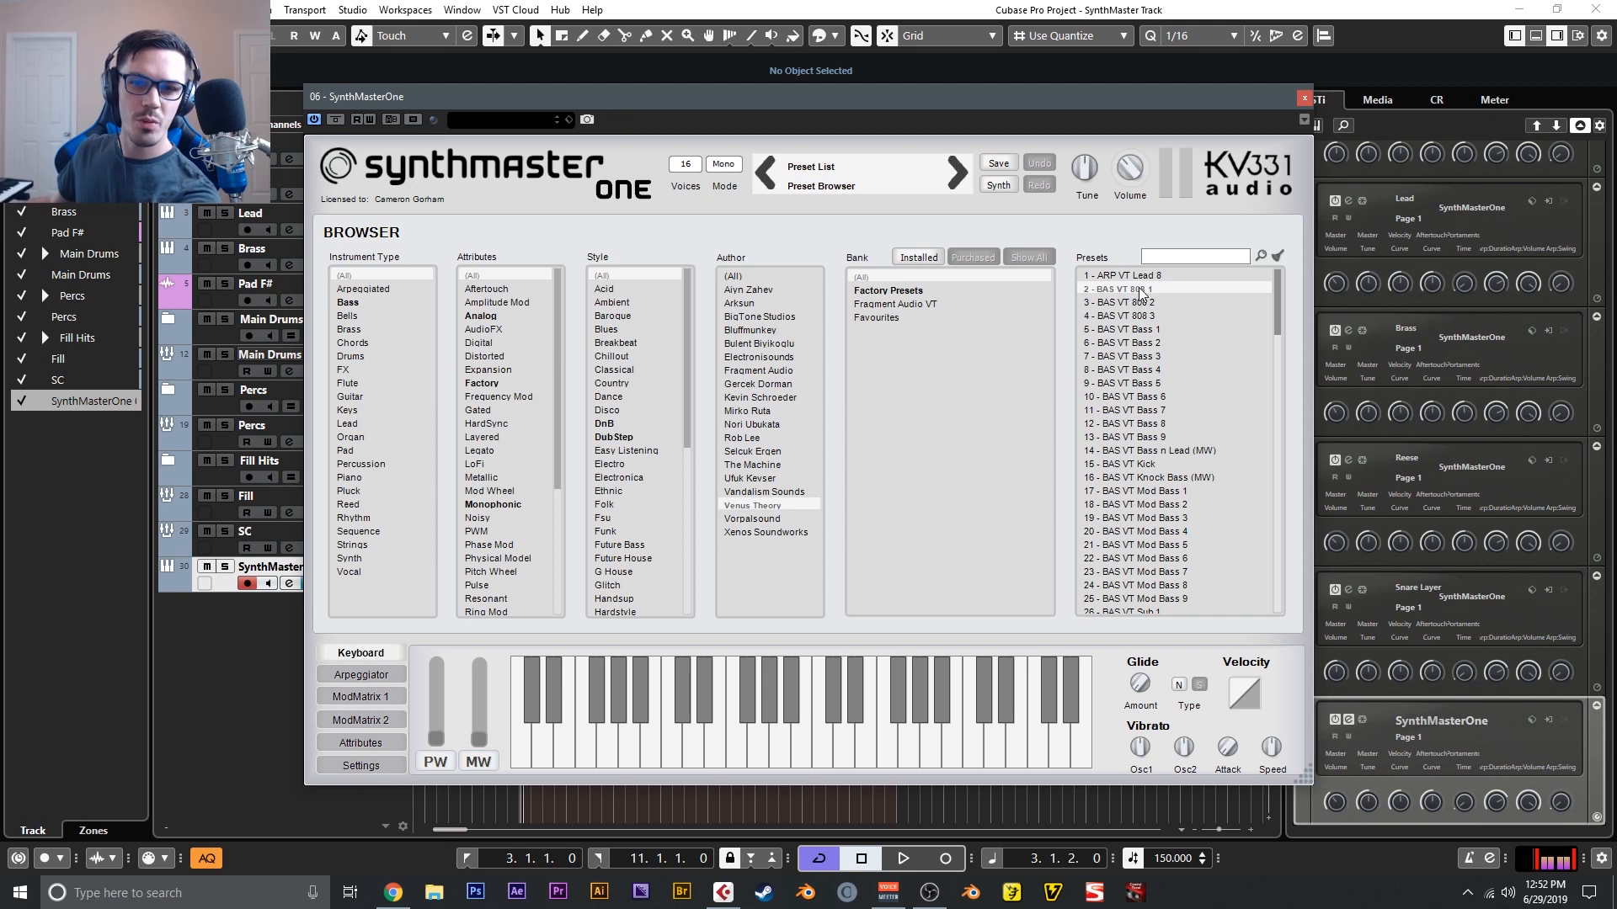
pyautogui.click(1150, 317)
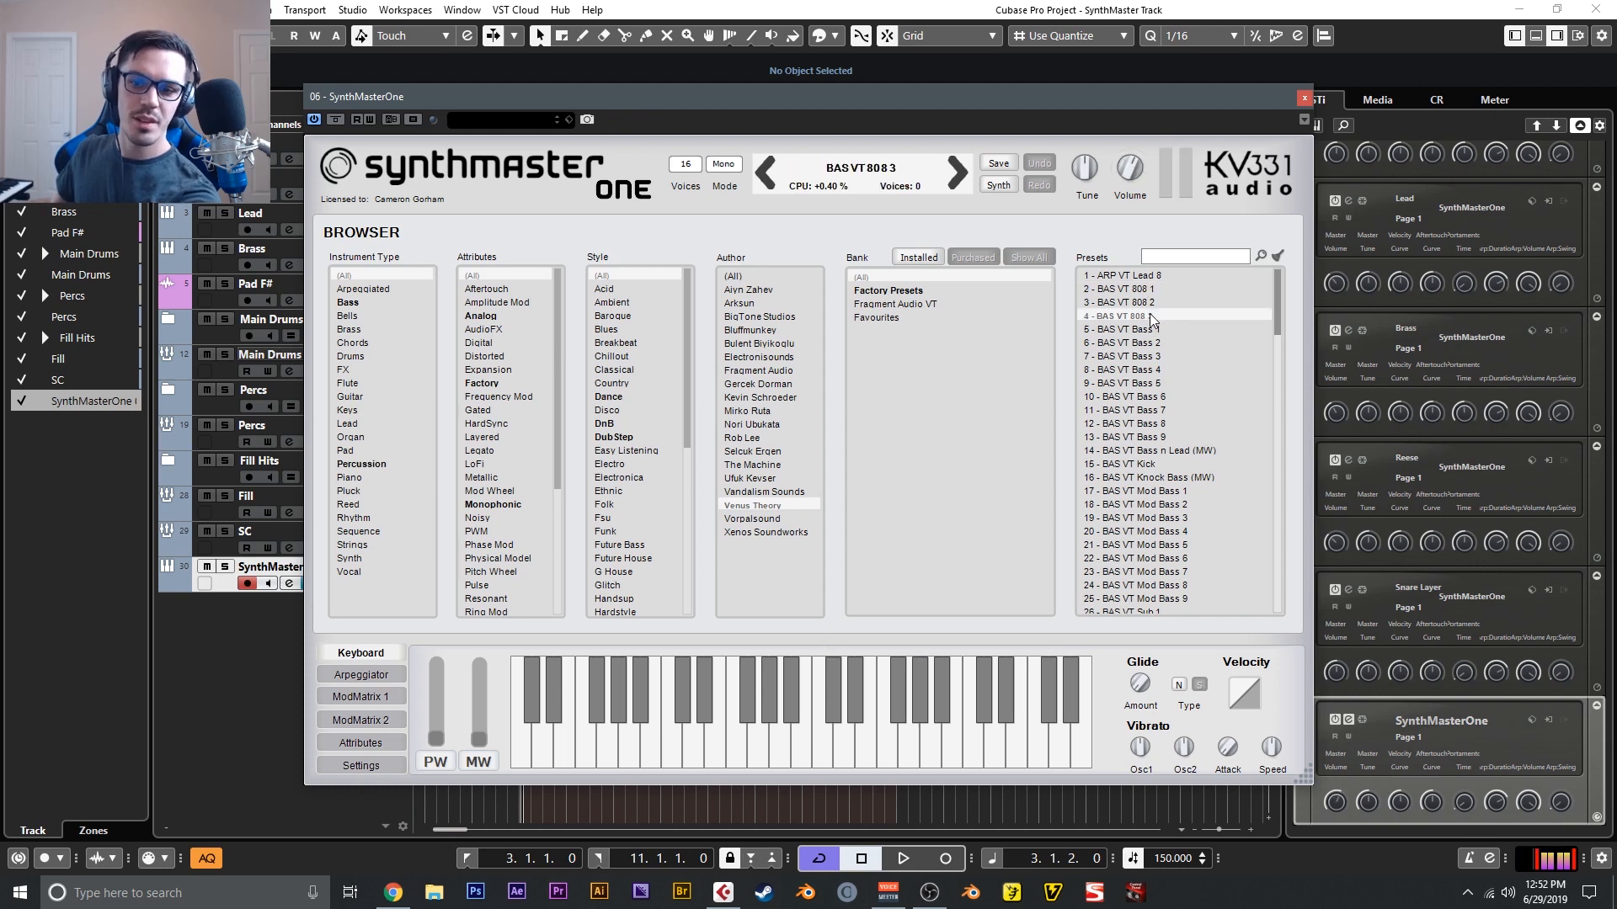
# - Audition the bass presets BAS VT Bass 3, 2, 1, 5 and 8, ending on BAS VT Knock Bass (MW)
pyautogui.click(1154, 356)
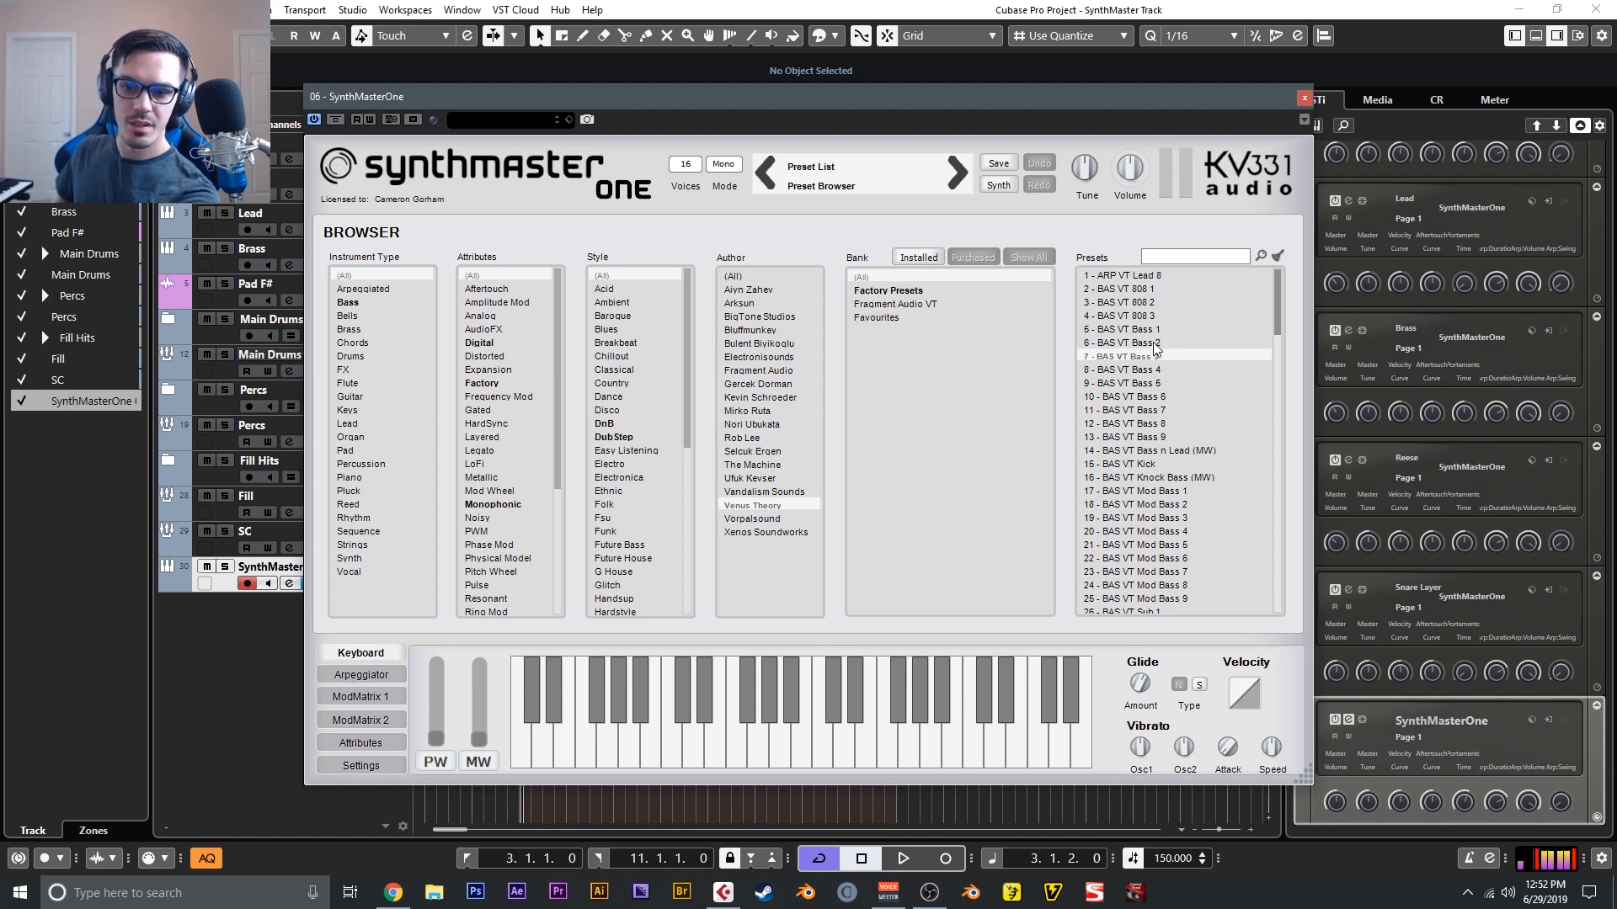
pyautogui.click(1153, 342)
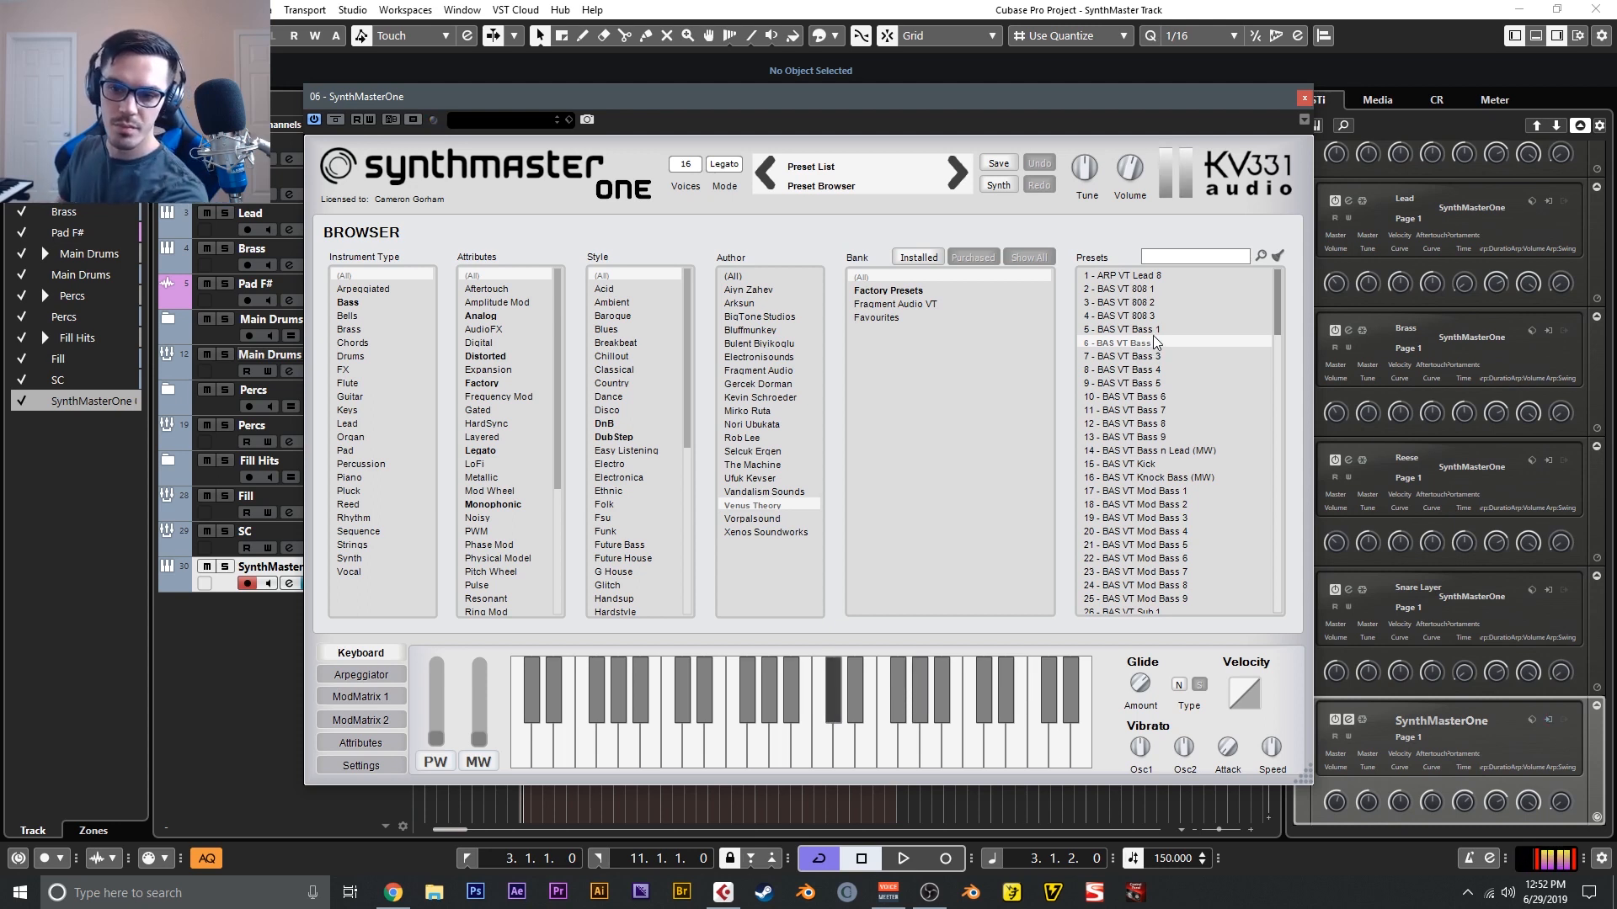
pyautogui.click(1154, 329)
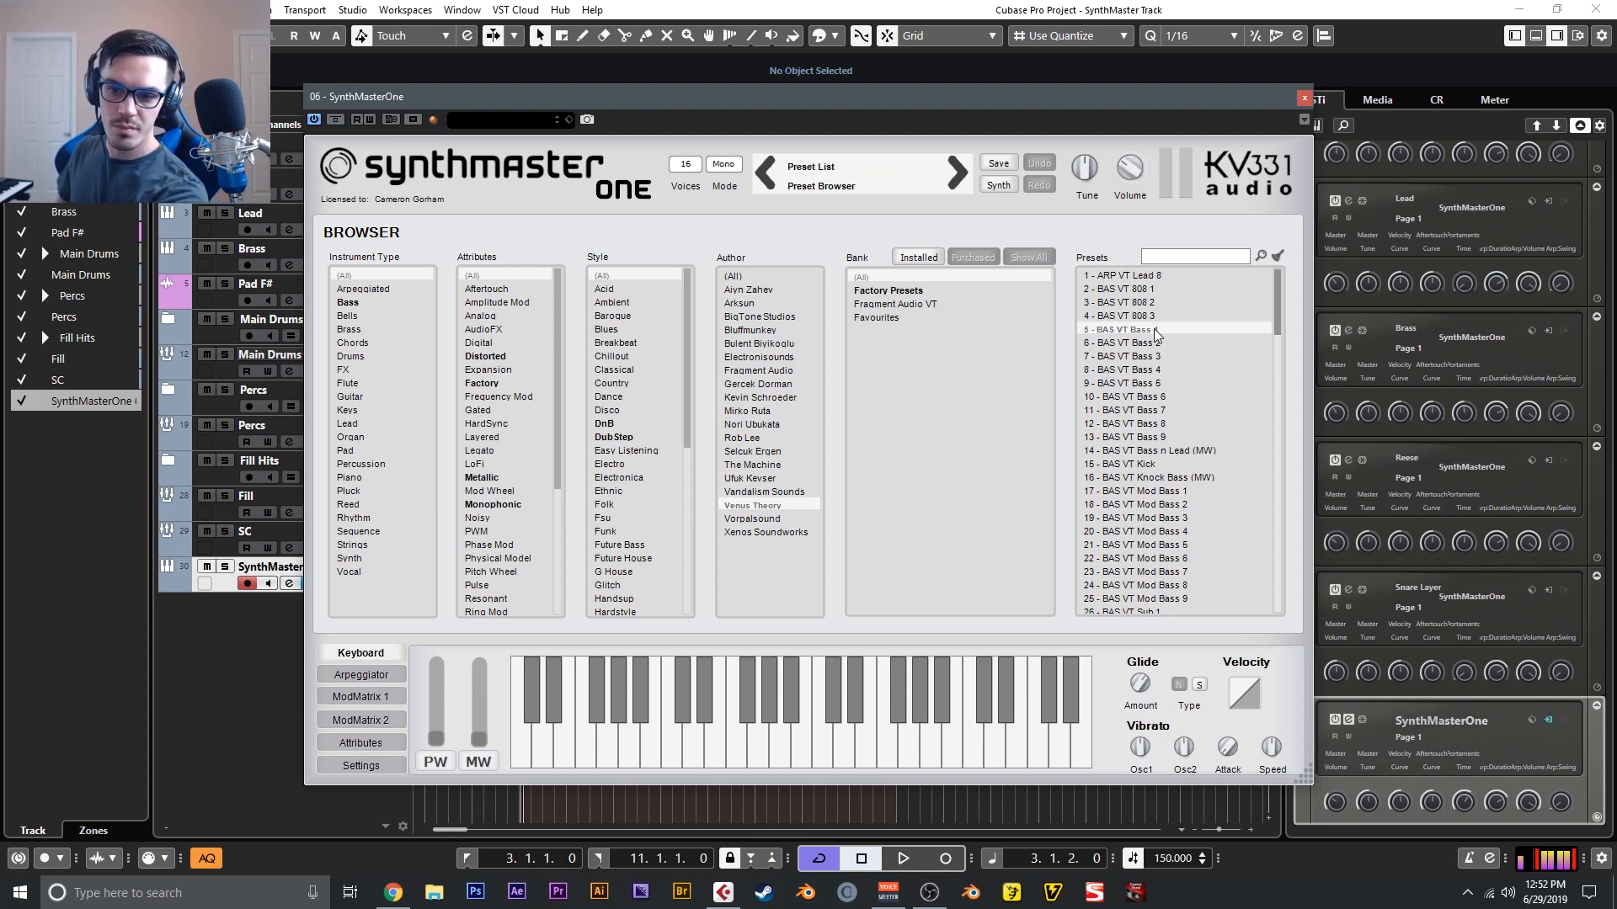
pyautogui.click(1154, 383)
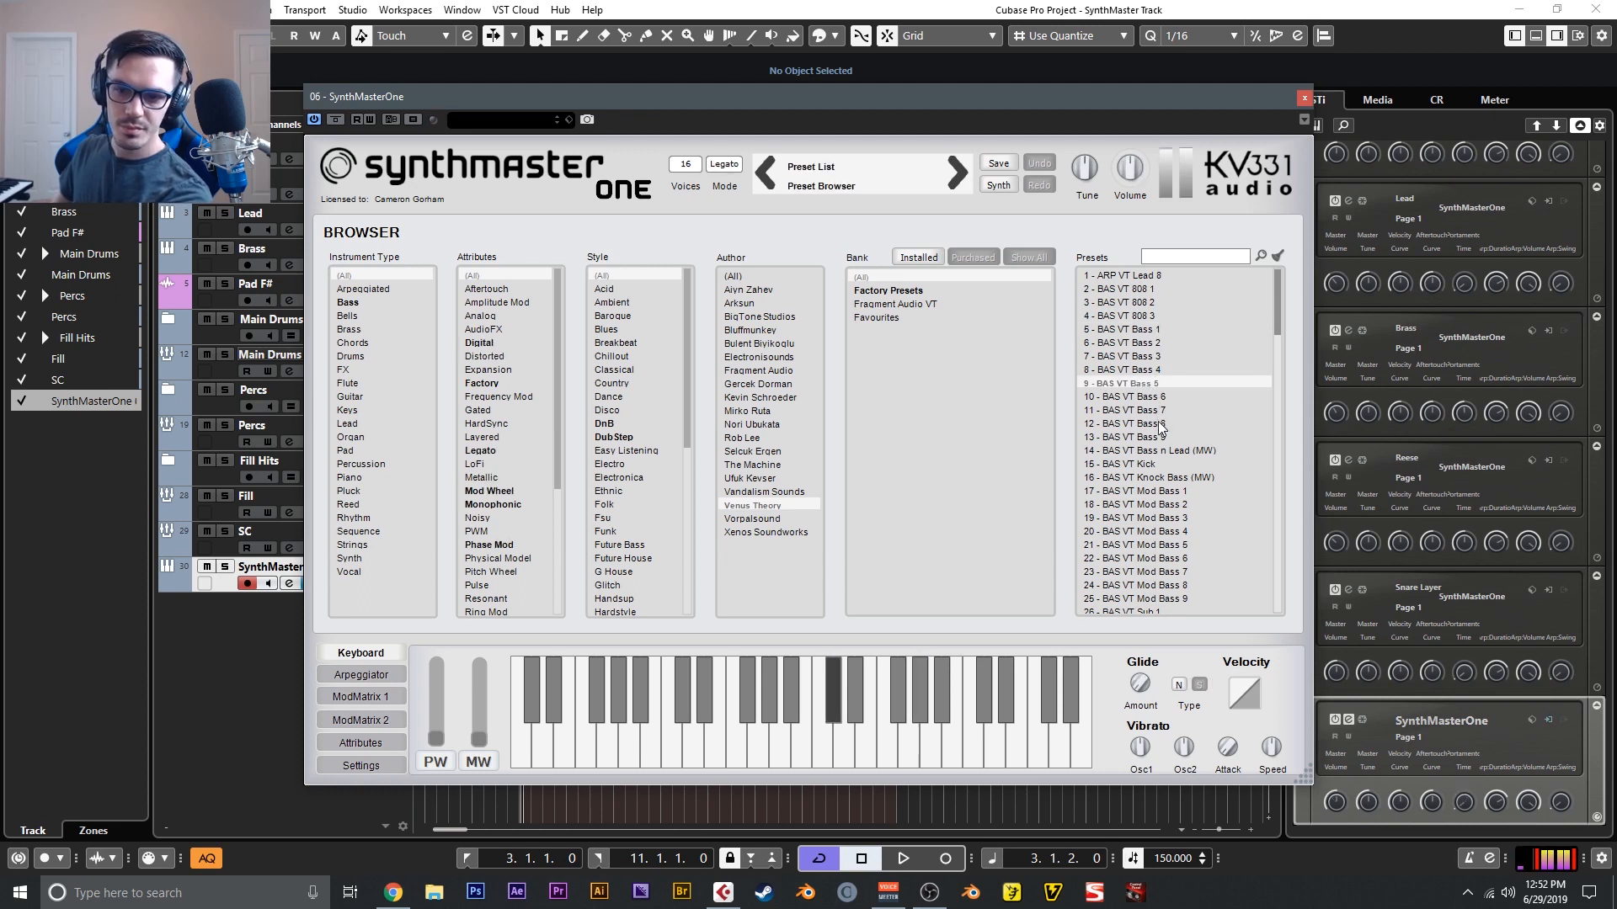
pyautogui.click(1159, 423)
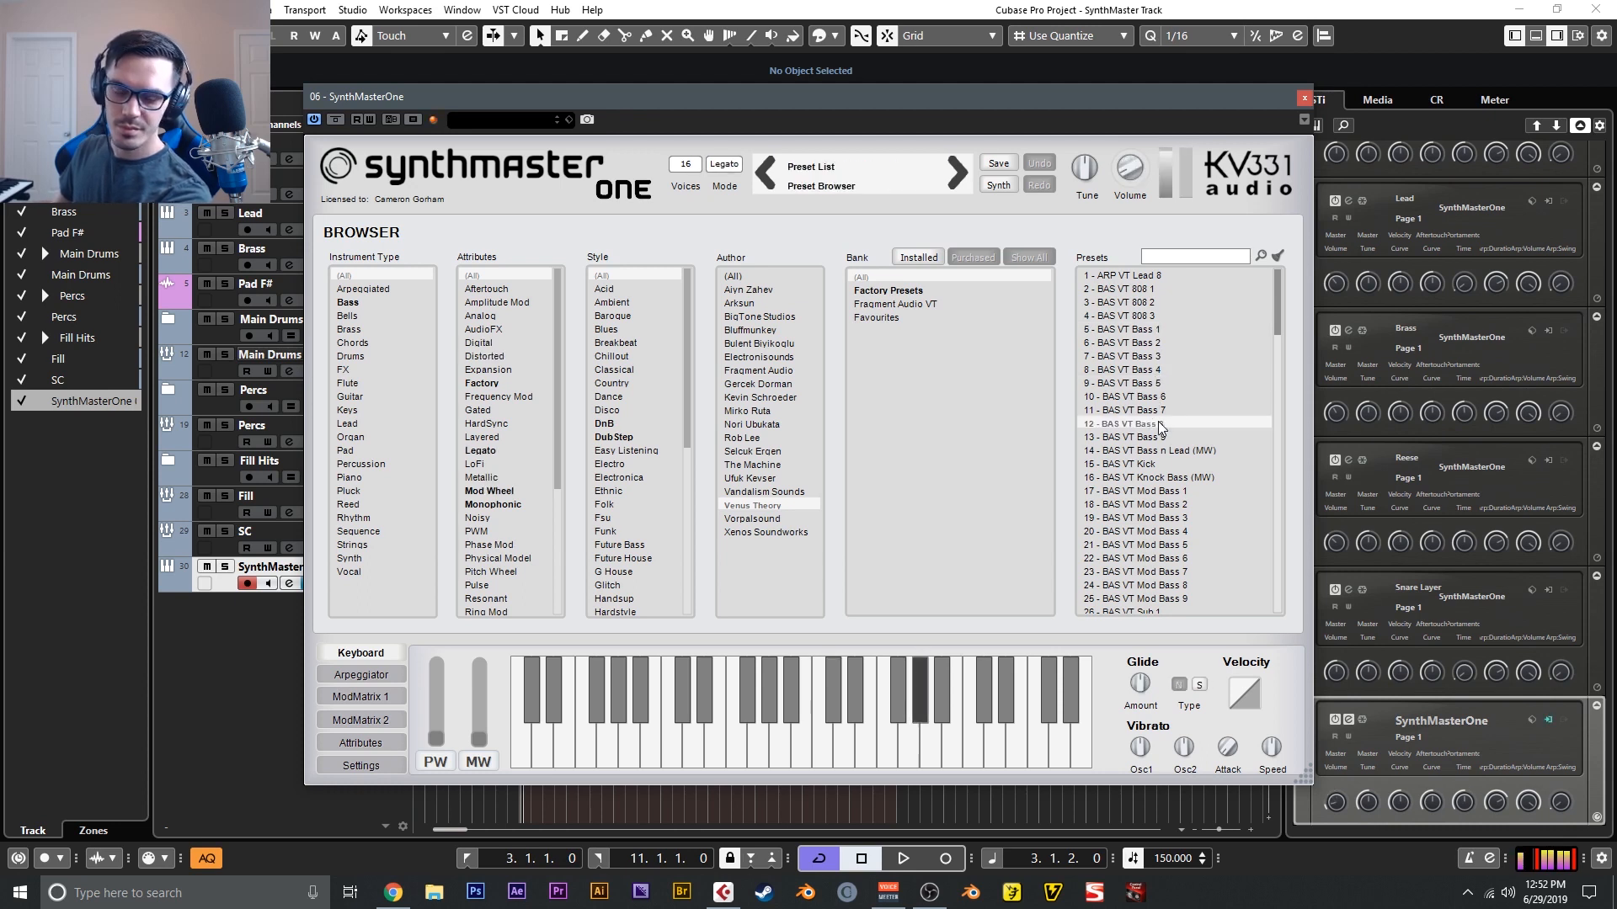
pyautogui.click(1167, 477)
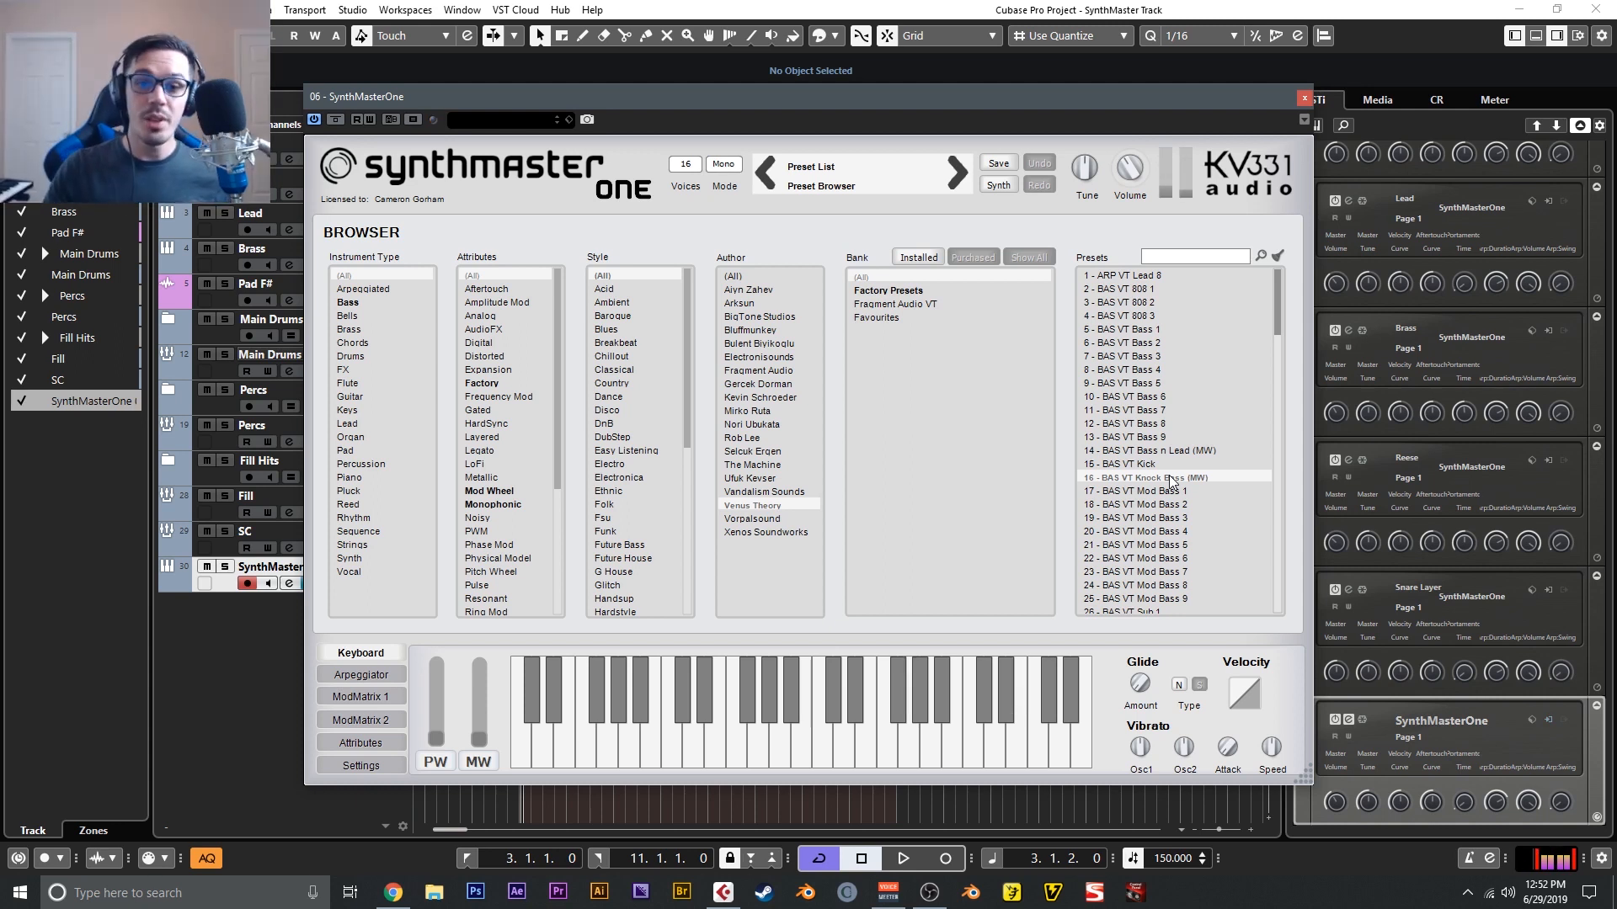
# - Audition the pad presets PAD VT Pad 06, PAD VT Pad 03 and PAD VT Pad 01
pyautogui.scroll(-5, 1170, 480)
pyautogui.scroll(2, 1171, 475)
pyautogui.click(1180, 573)
pyautogui.scroll(-2, 1169, 534)
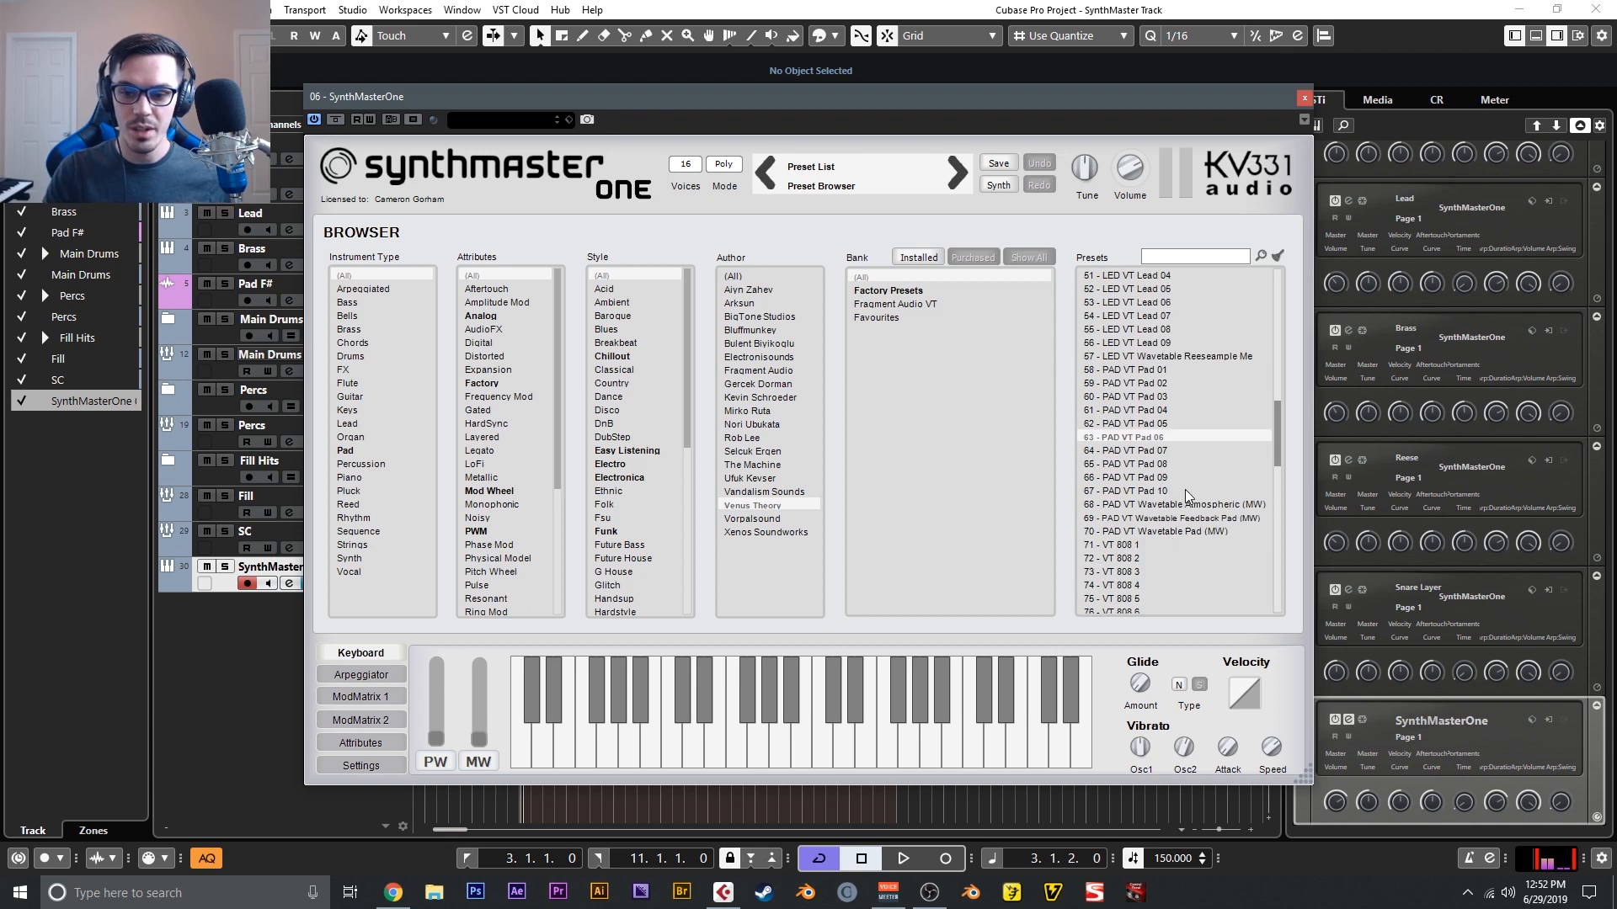
pyautogui.scroll(2, 1184, 496)
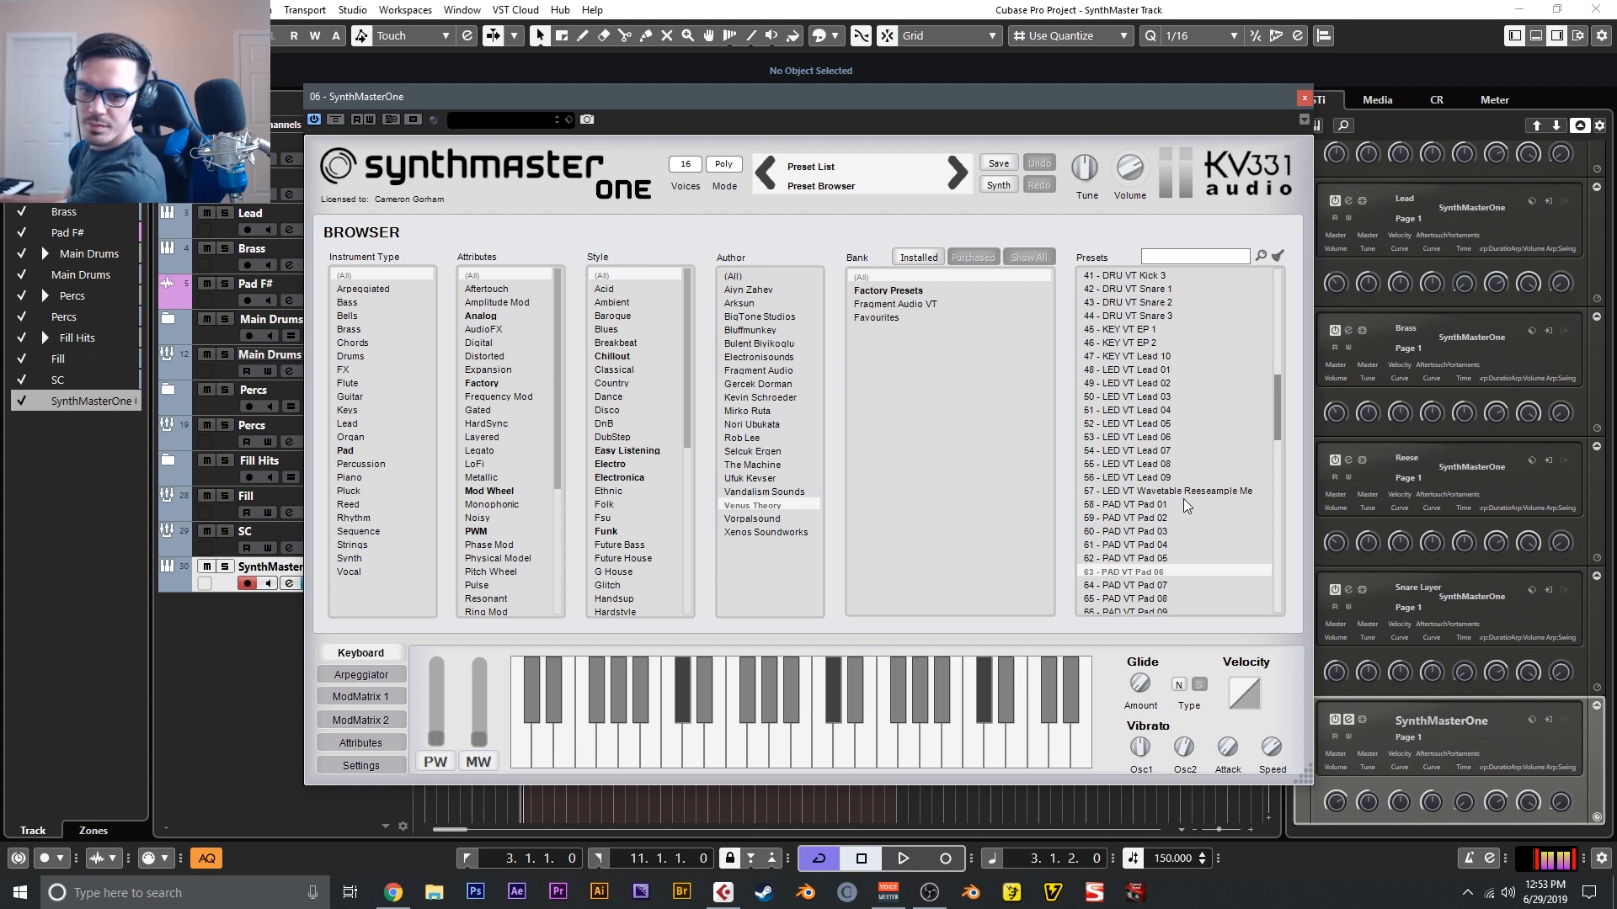
pyautogui.click(1180, 529)
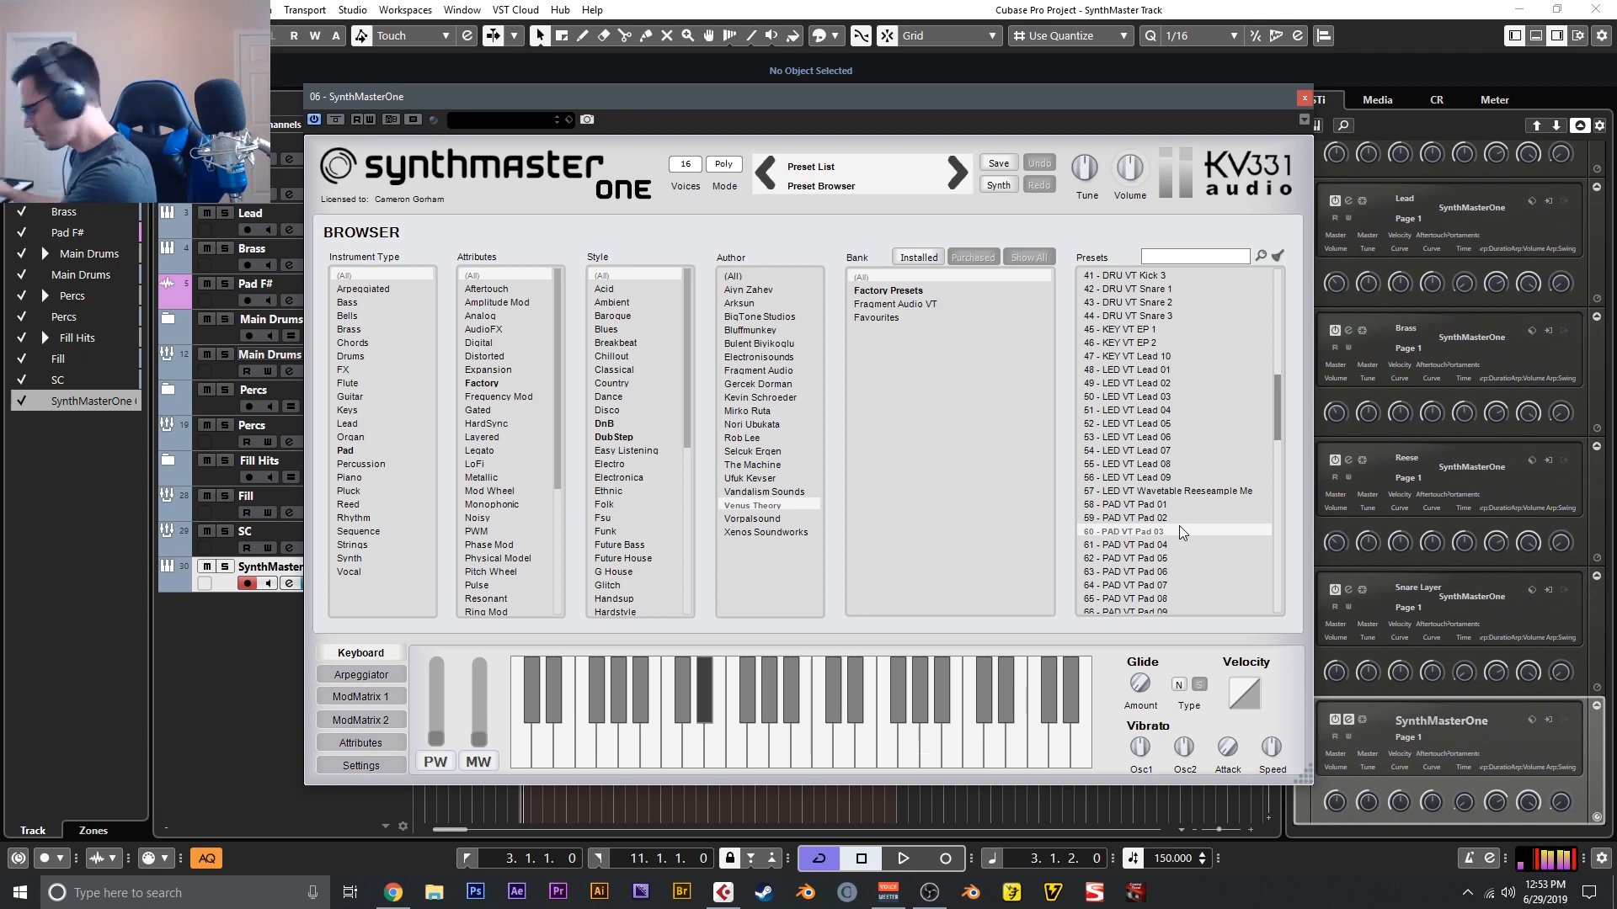
pyautogui.click(1169, 506)
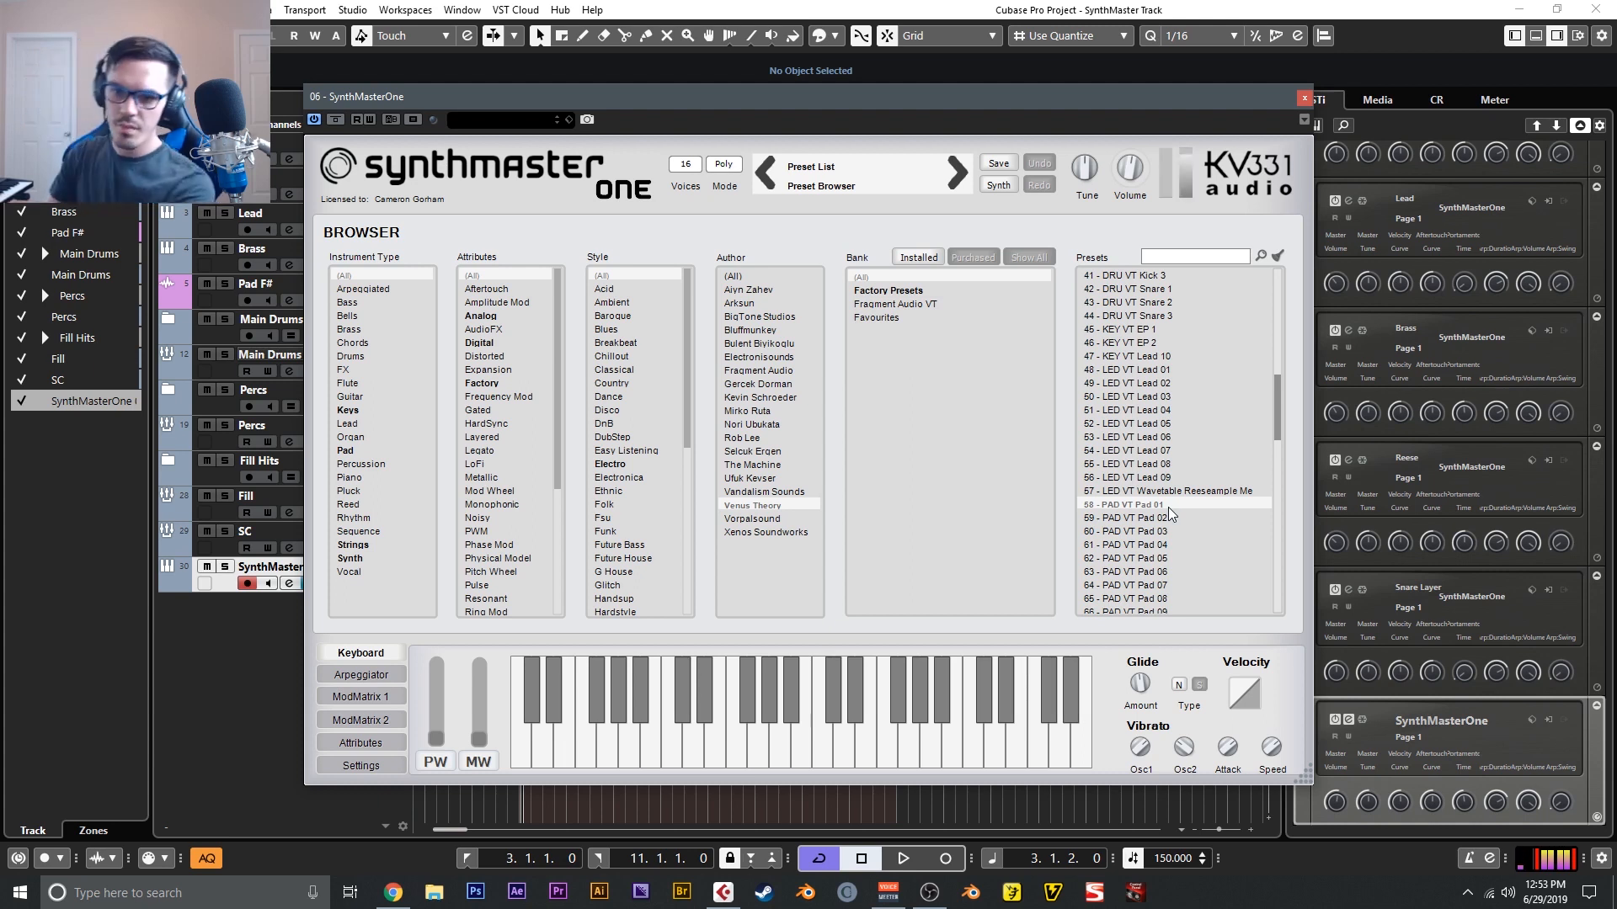
# - Audition the drum presets DRU VT Hat, Hat 2, Kick 2, Kick 3, Snare 2 and Snare 3
pyautogui.scroll(3, 1172, 444)
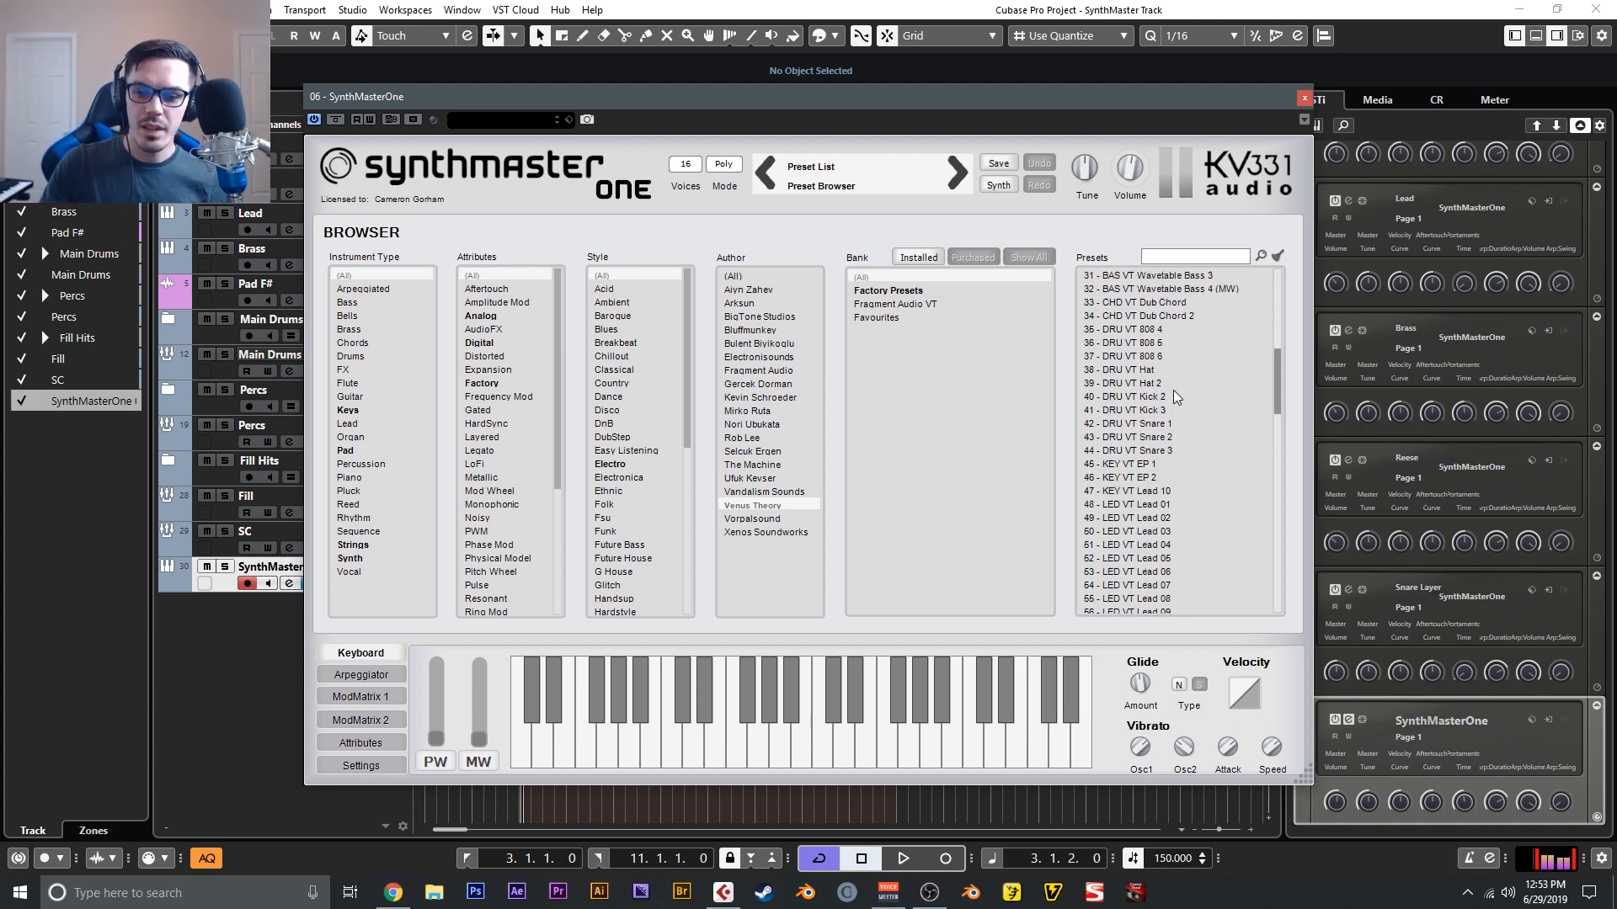
pyautogui.click(1163, 369)
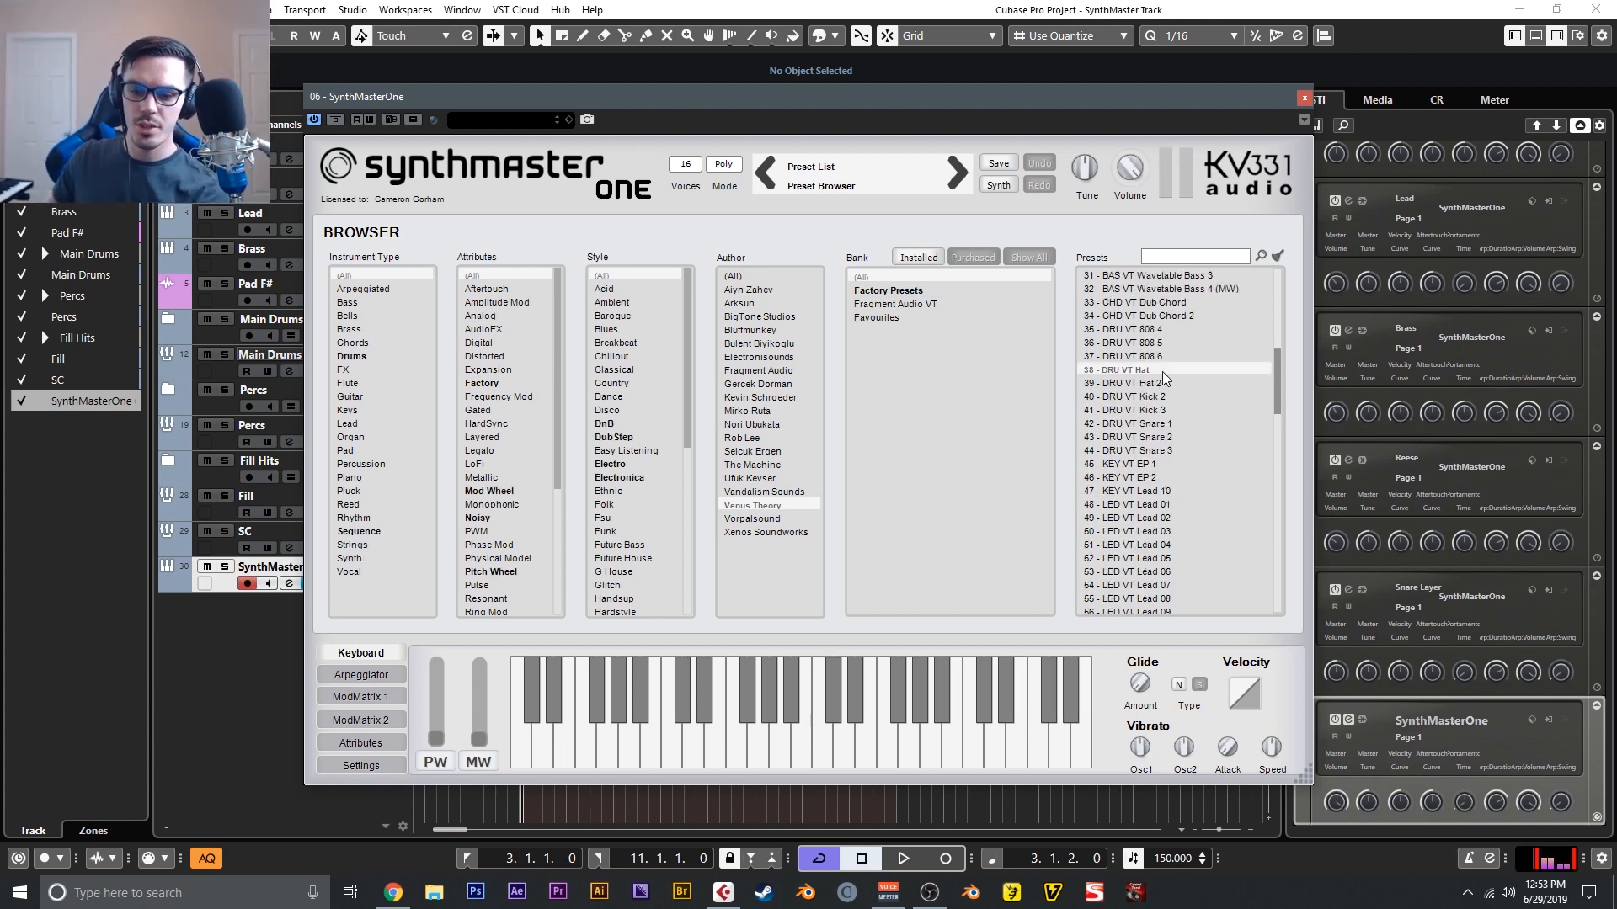
pyautogui.click(1145, 385)
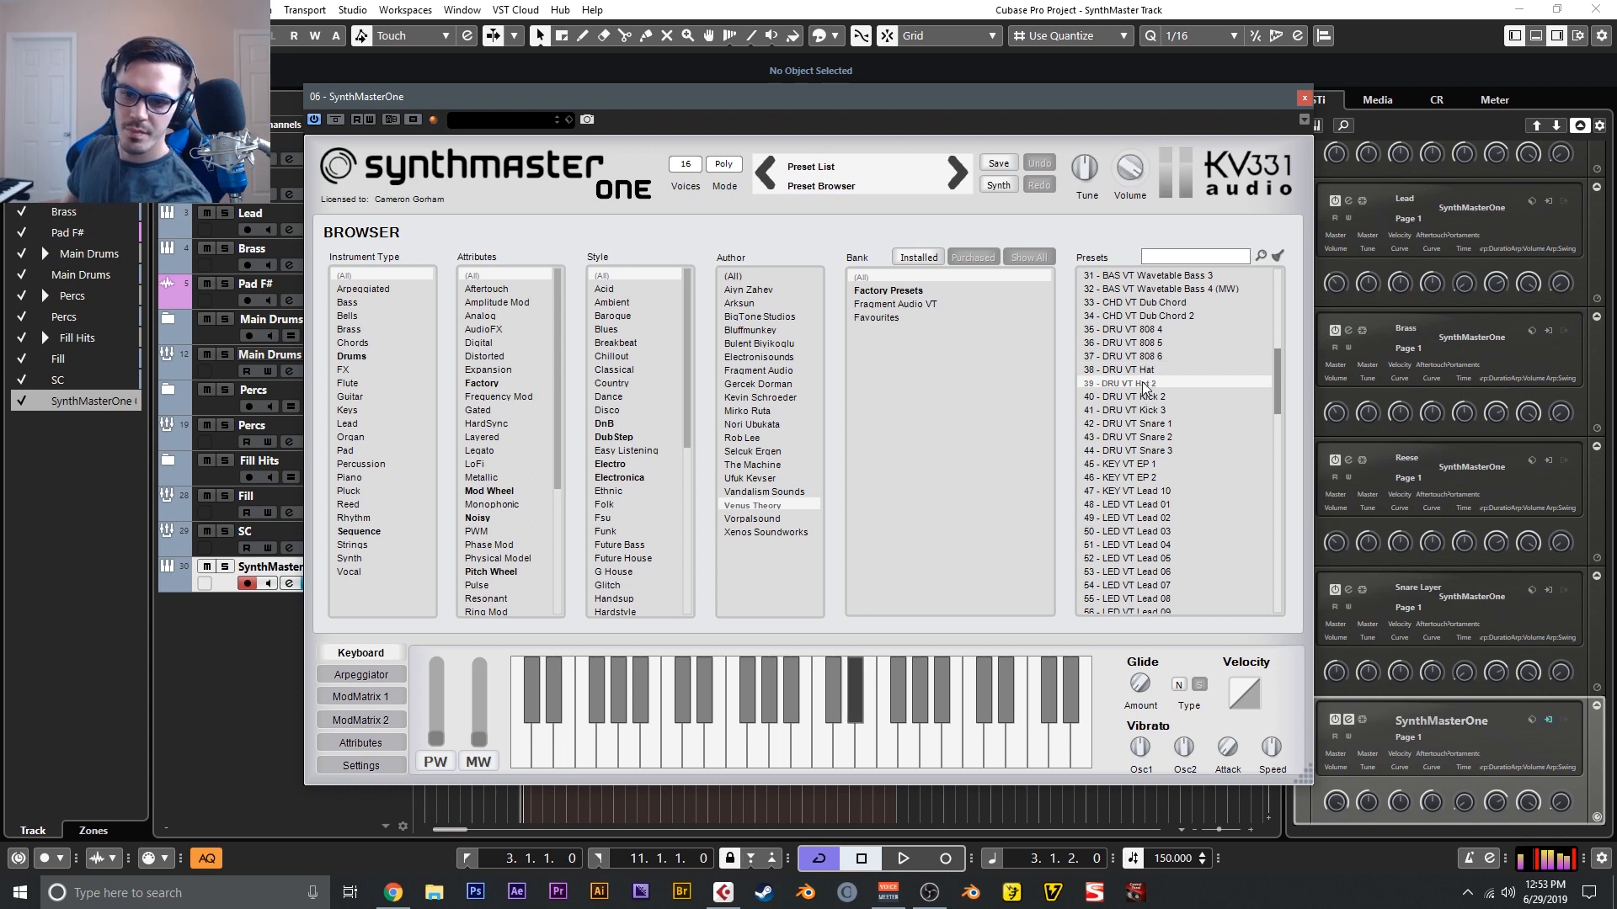
pyautogui.click(1151, 398)
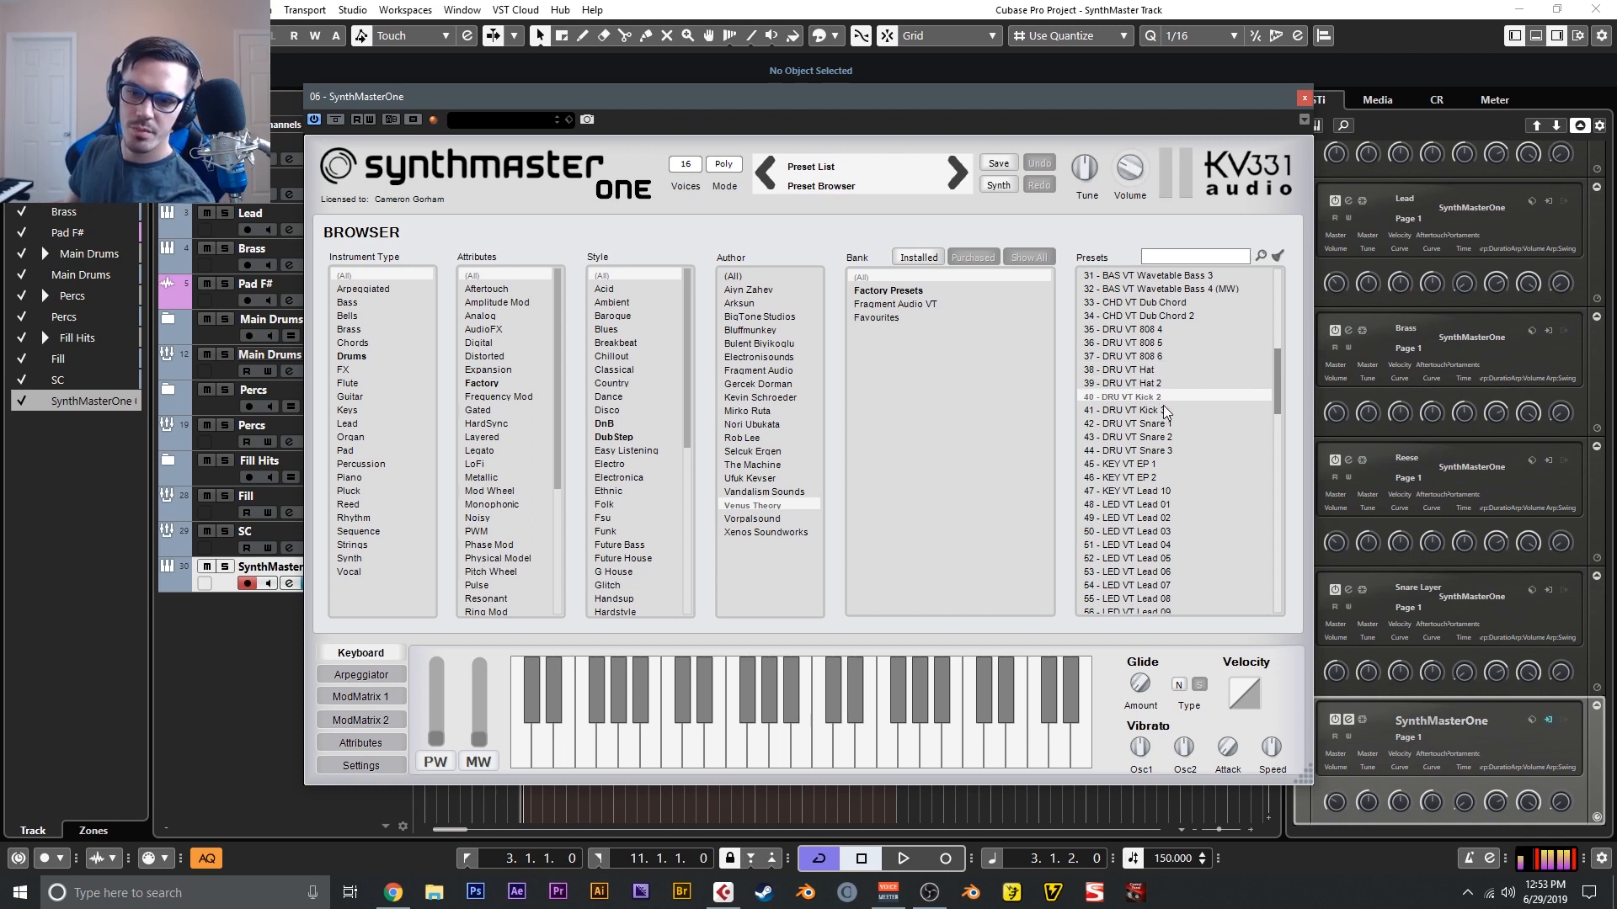
pyautogui.click(1164, 408)
pyautogui.click(1169, 434)
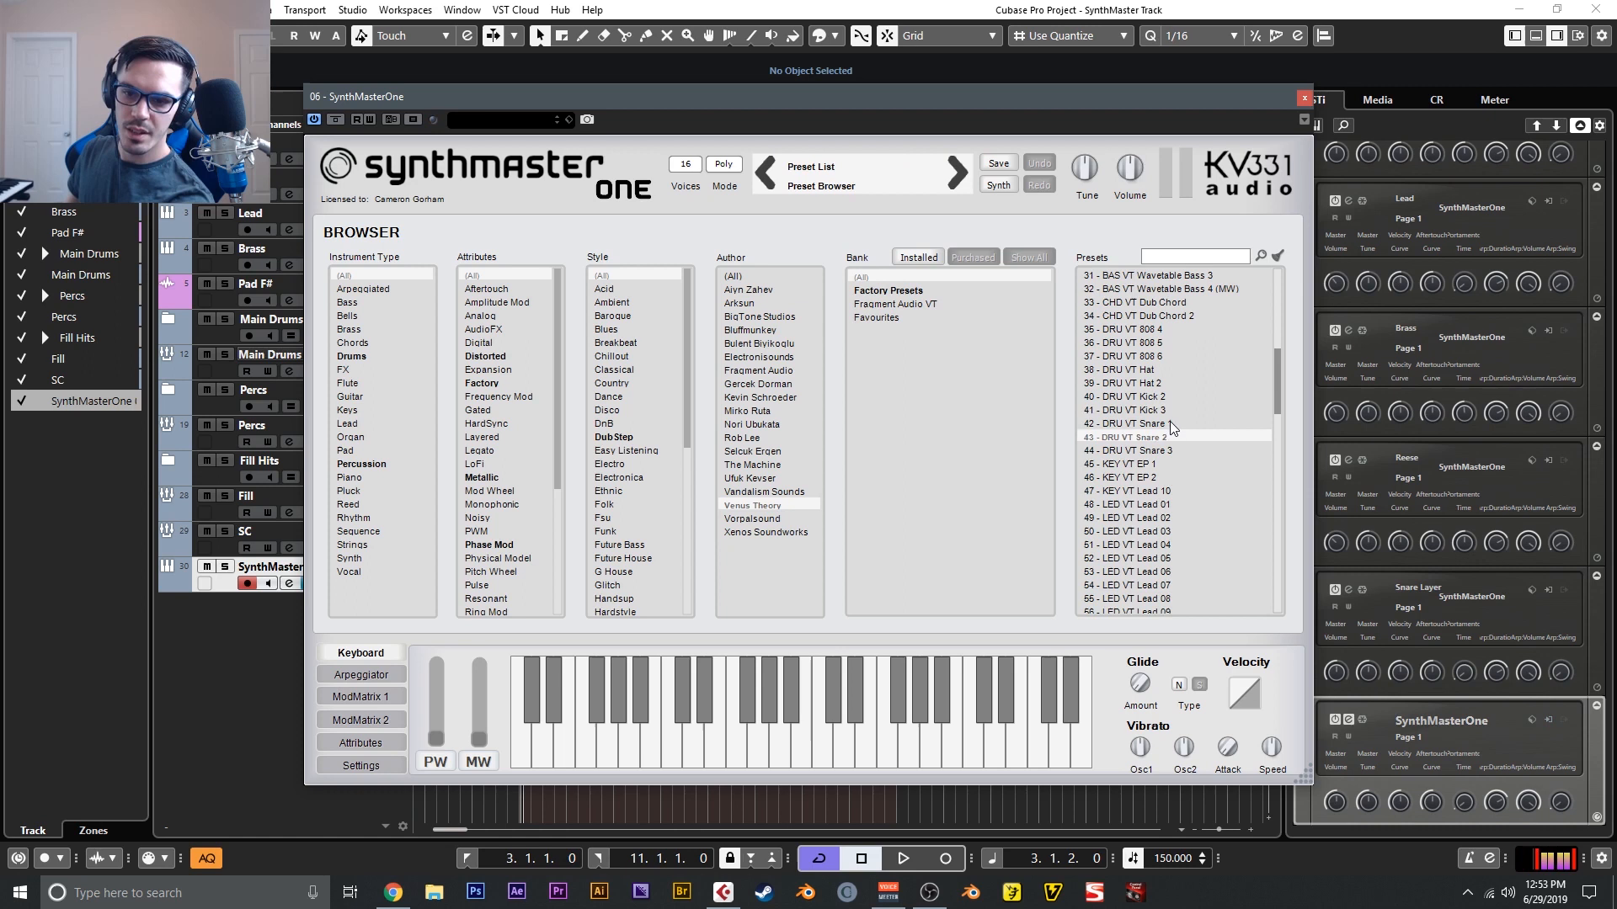
pyautogui.click(1170, 452)
# - Audition the keys presets KEY VT EP 1 and 2 and the leads LED VT Lead 01, 02, 03, 05, 07, 09 and 08
pyautogui.click(1168, 465)
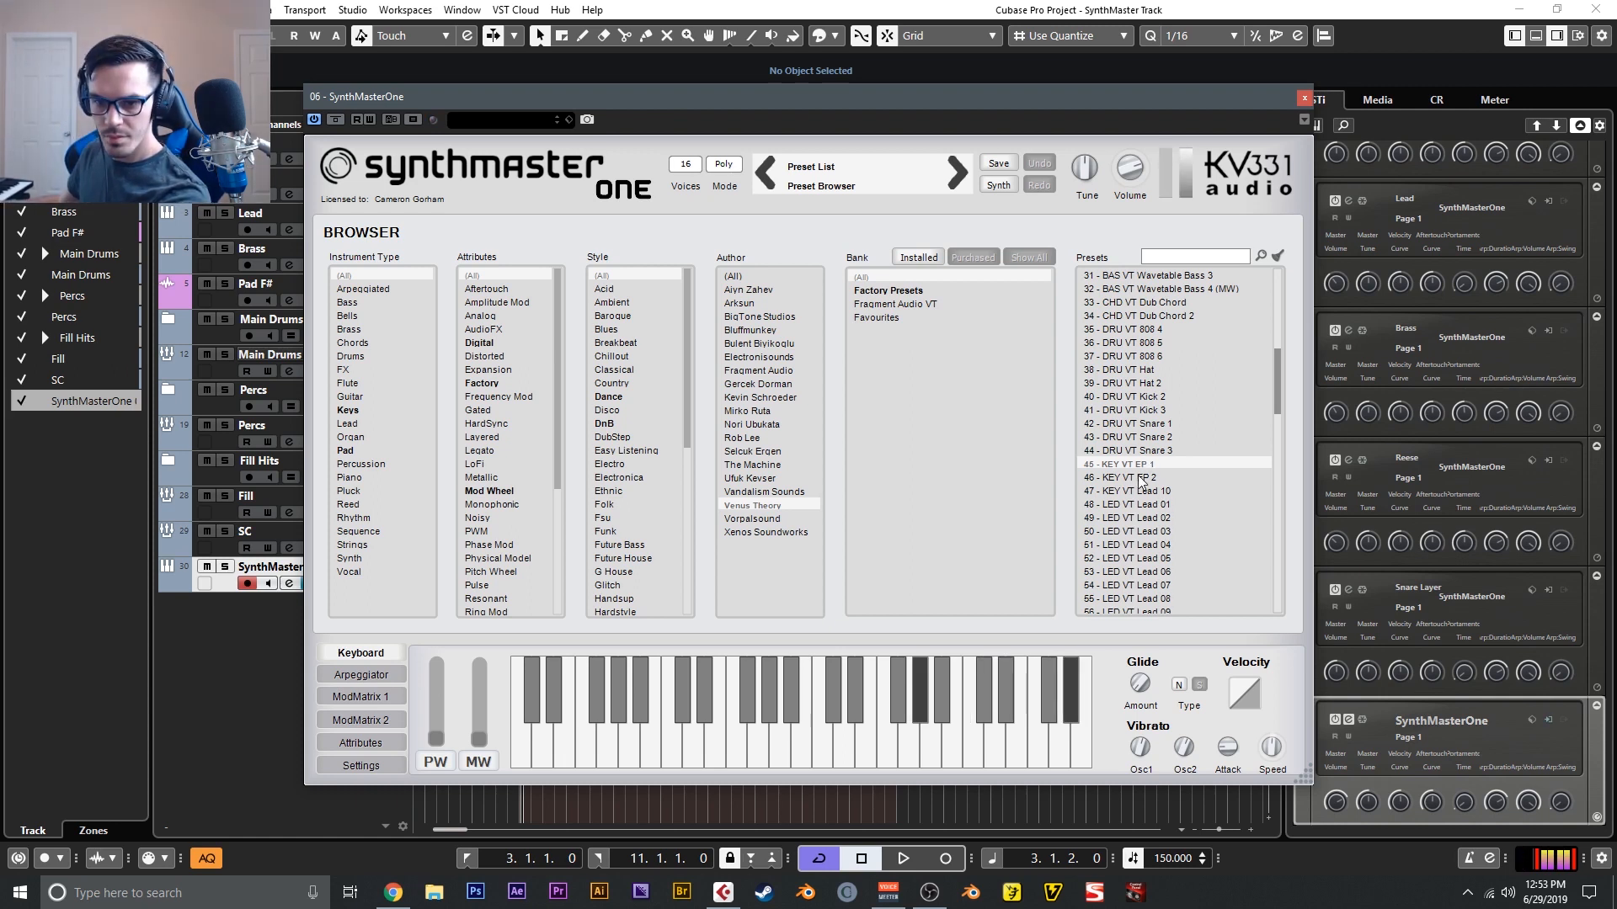
pyautogui.click(1141, 479)
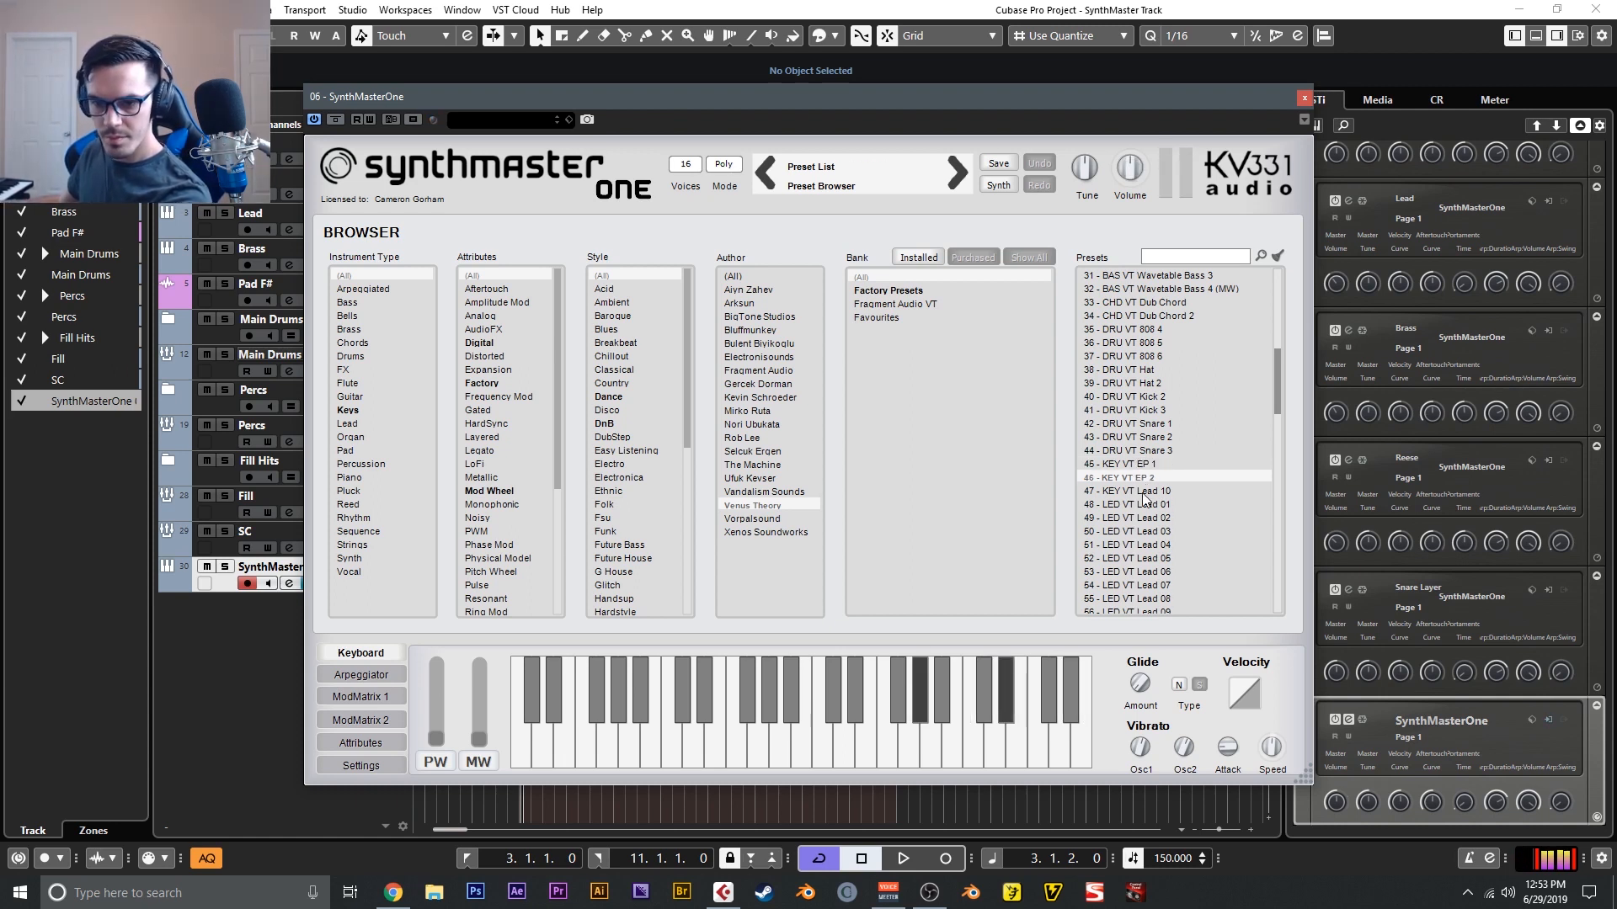
pyautogui.click(1146, 505)
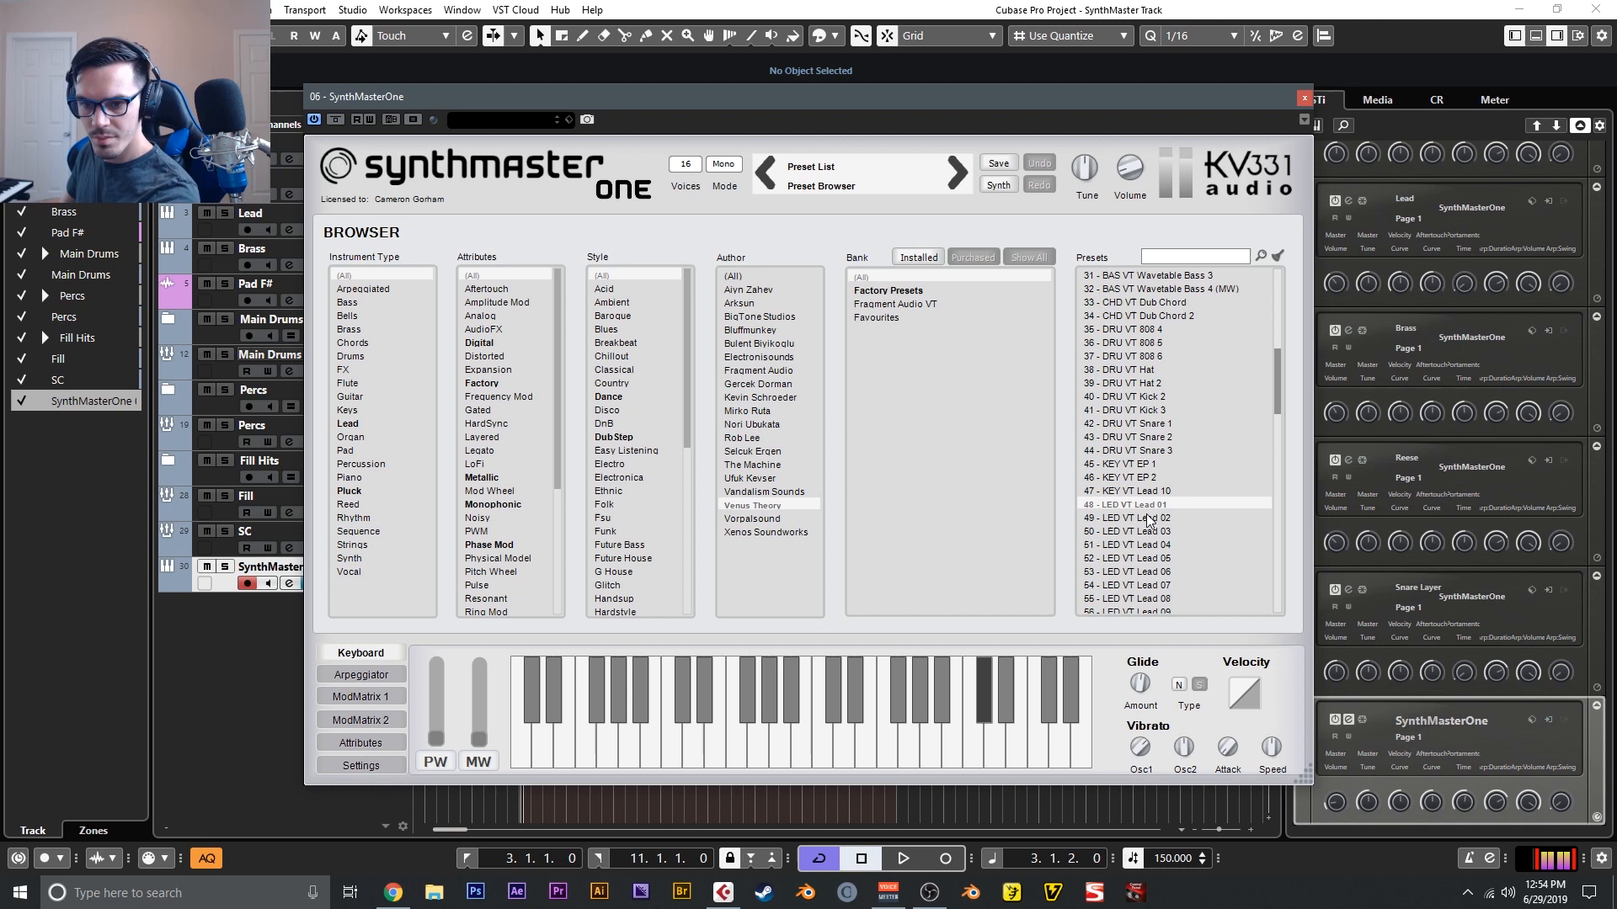
pyautogui.click(1148, 517)
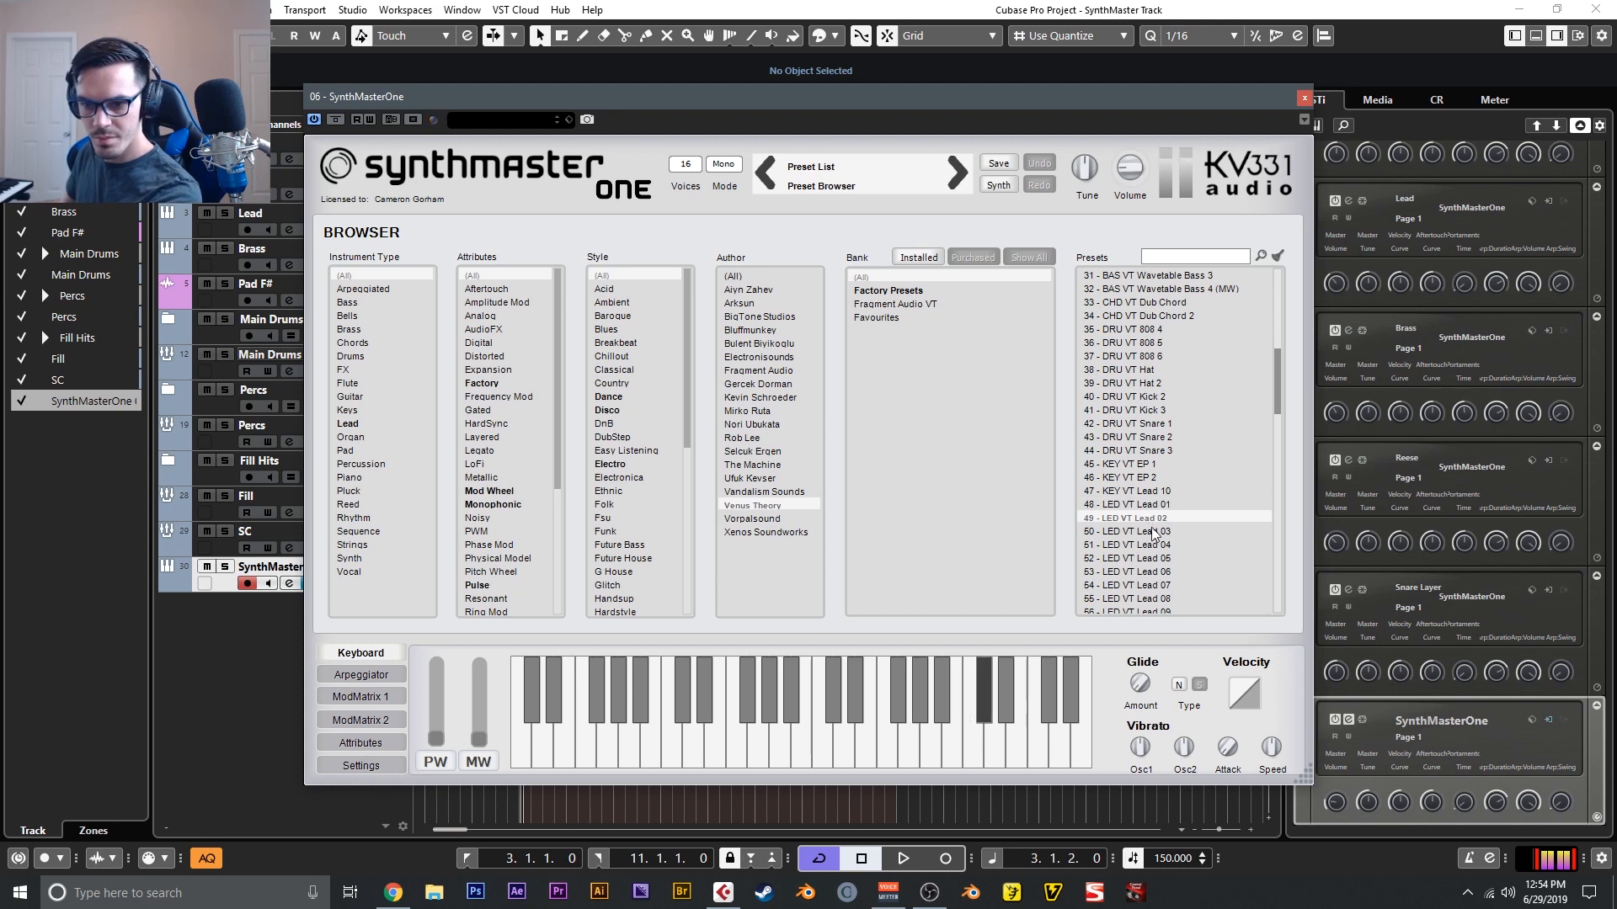
pyautogui.click(1154, 532)
pyautogui.click(1159, 559)
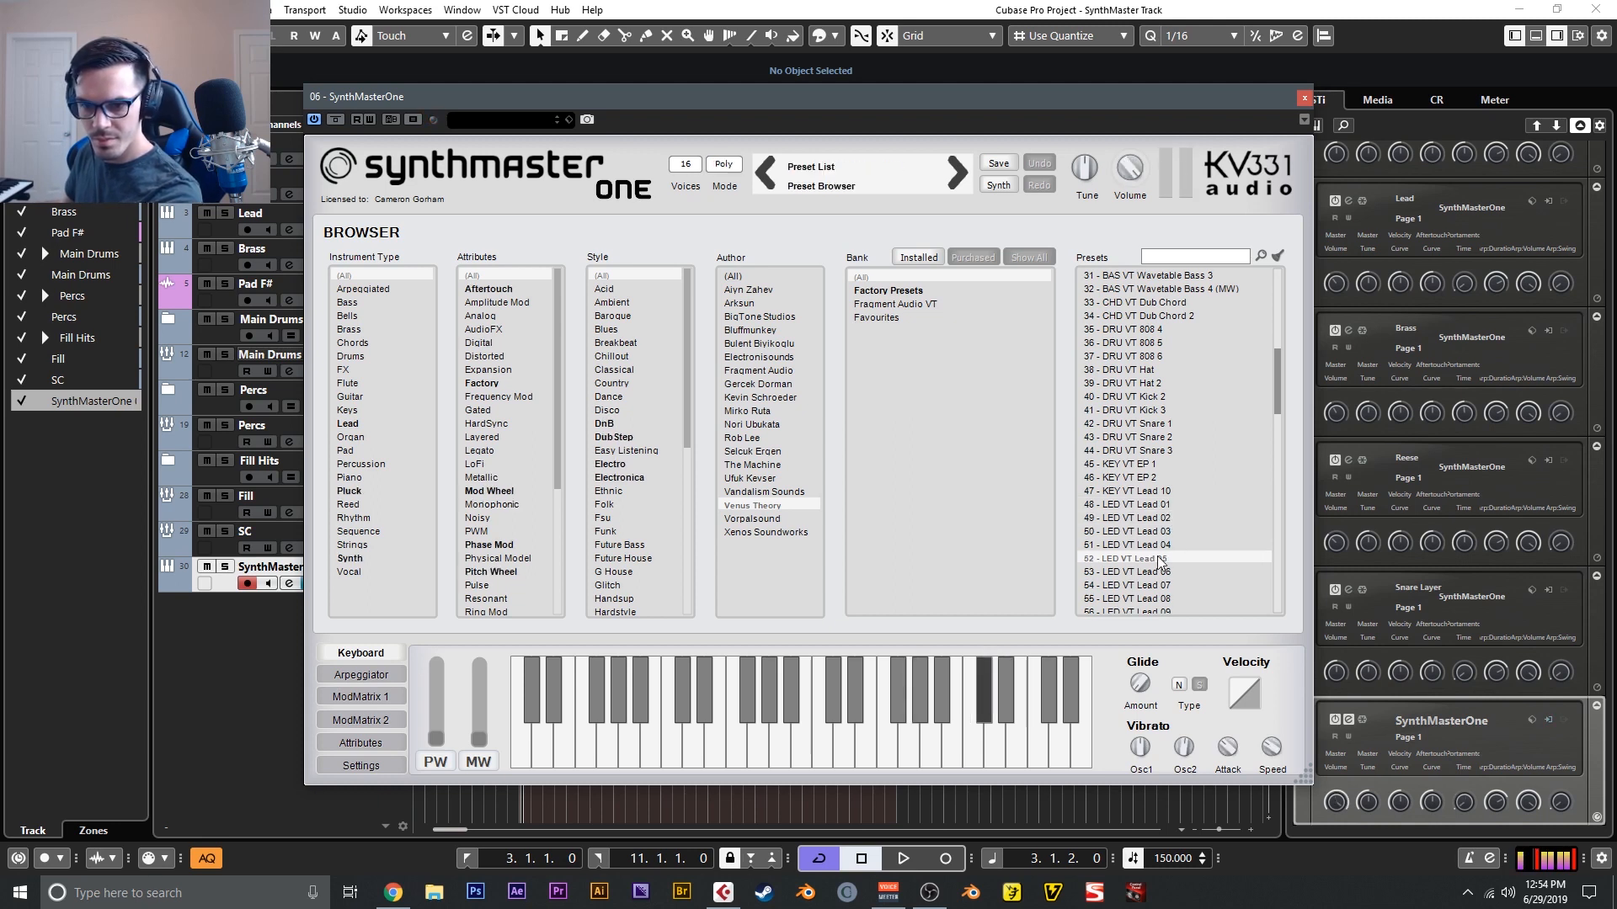
pyautogui.click(1162, 586)
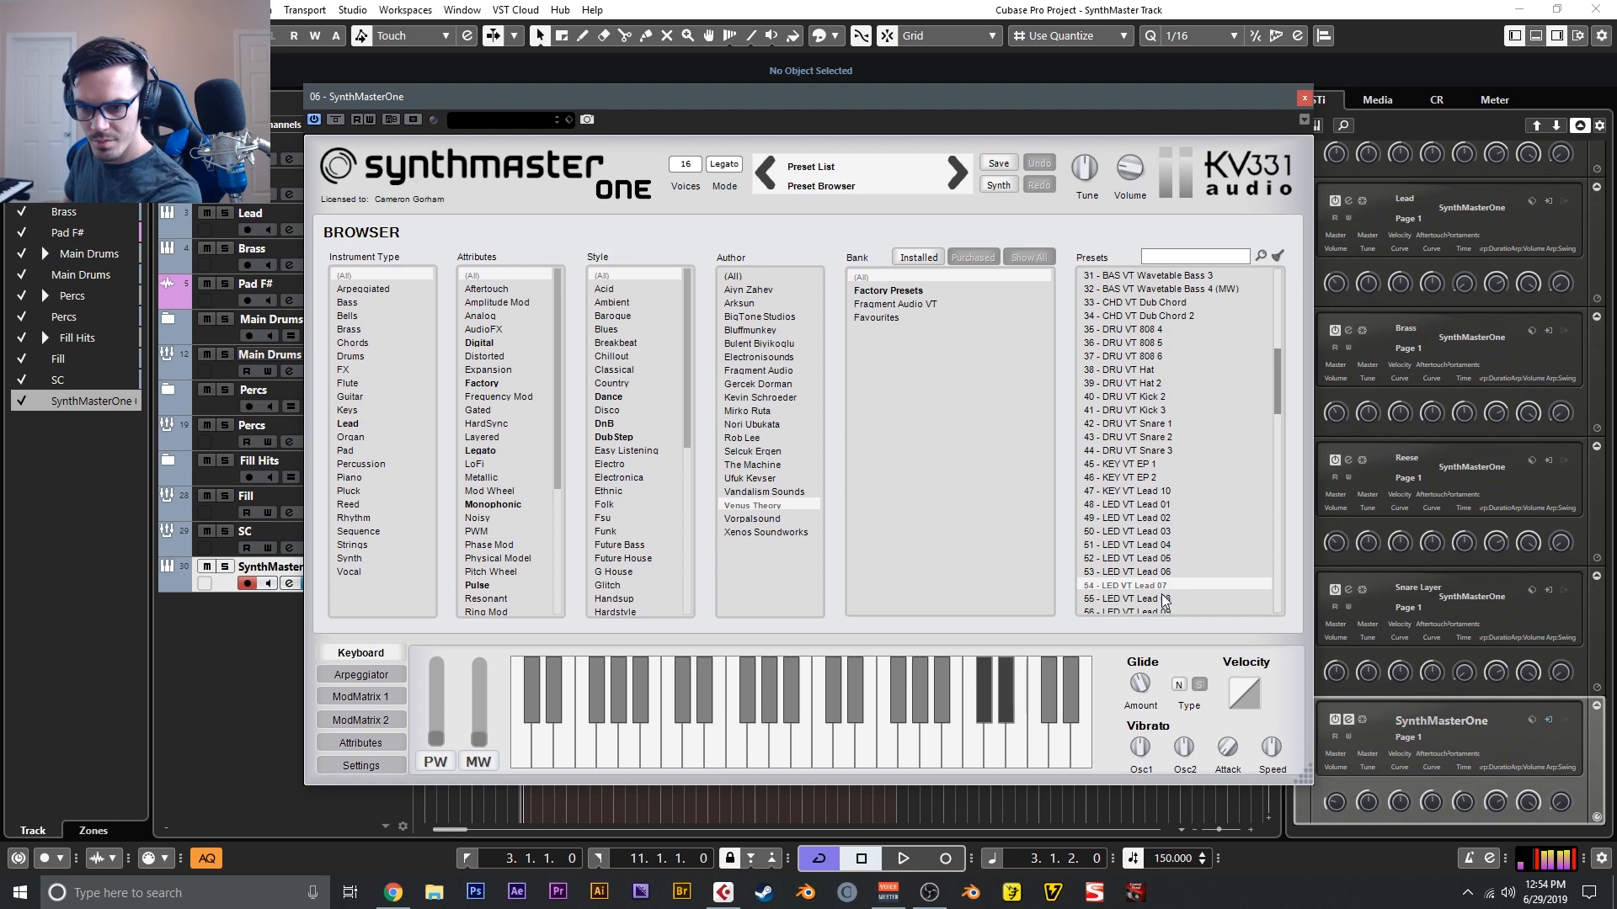
pyautogui.scroll(-3, 1164, 598)
pyautogui.click(1148, 477)
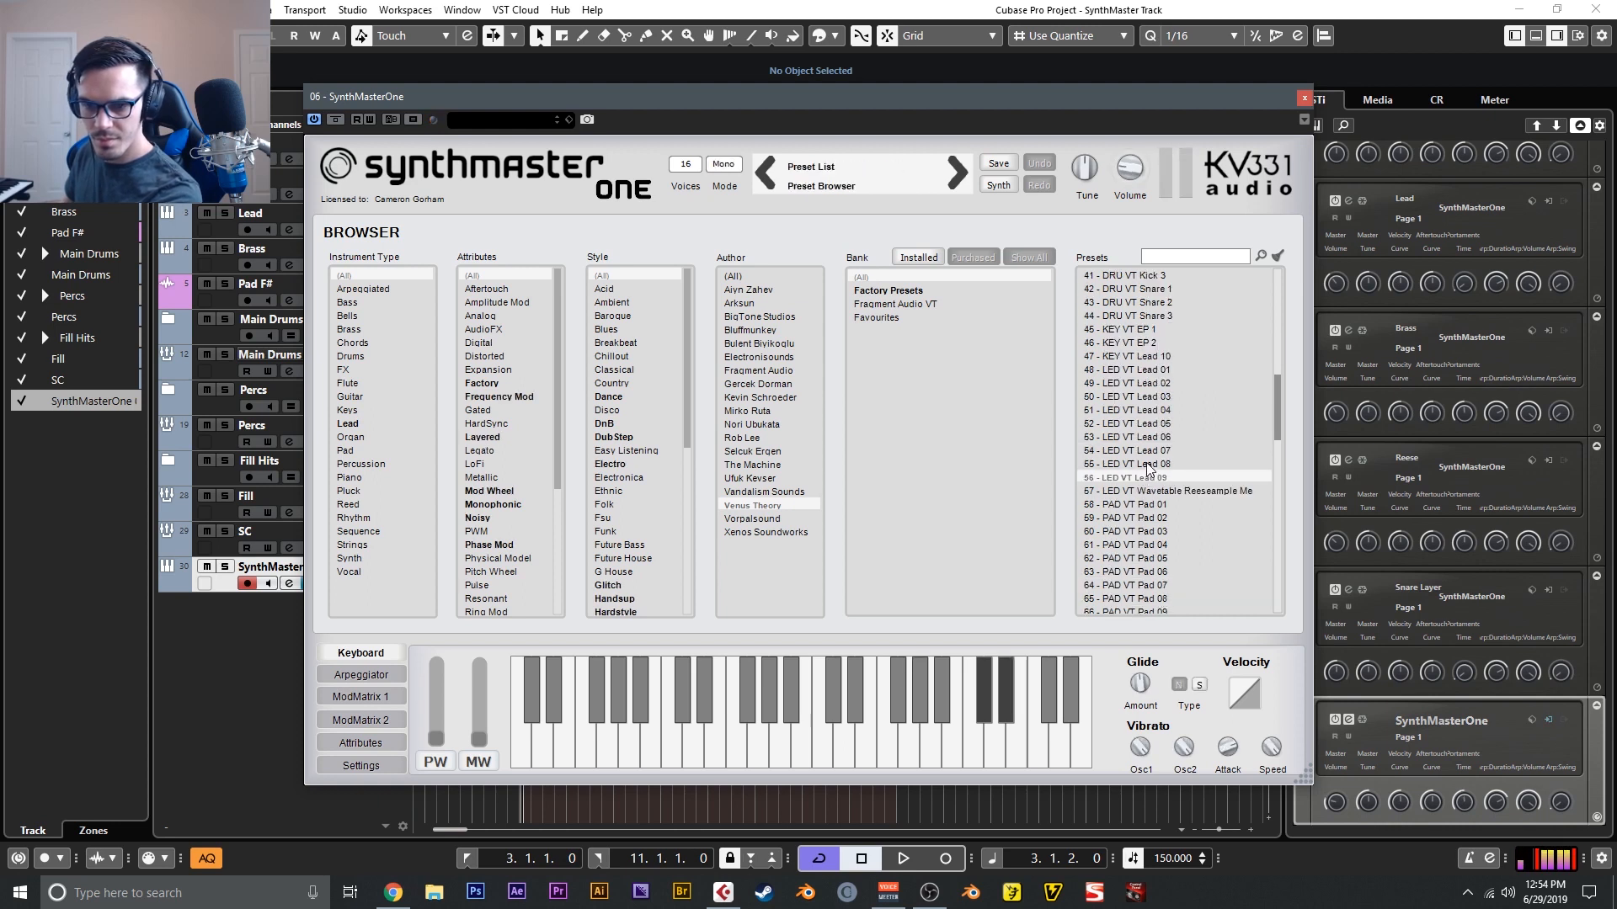
pyautogui.click(1147, 464)
# - Audition the modulated basses BAS VT Mod Bass 3, 1, 2, 4, 6, 7 and 9, ending on BAS VT Wavetable Bass 1 (MW)
pyautogui.scroll(12, 1147, 464)
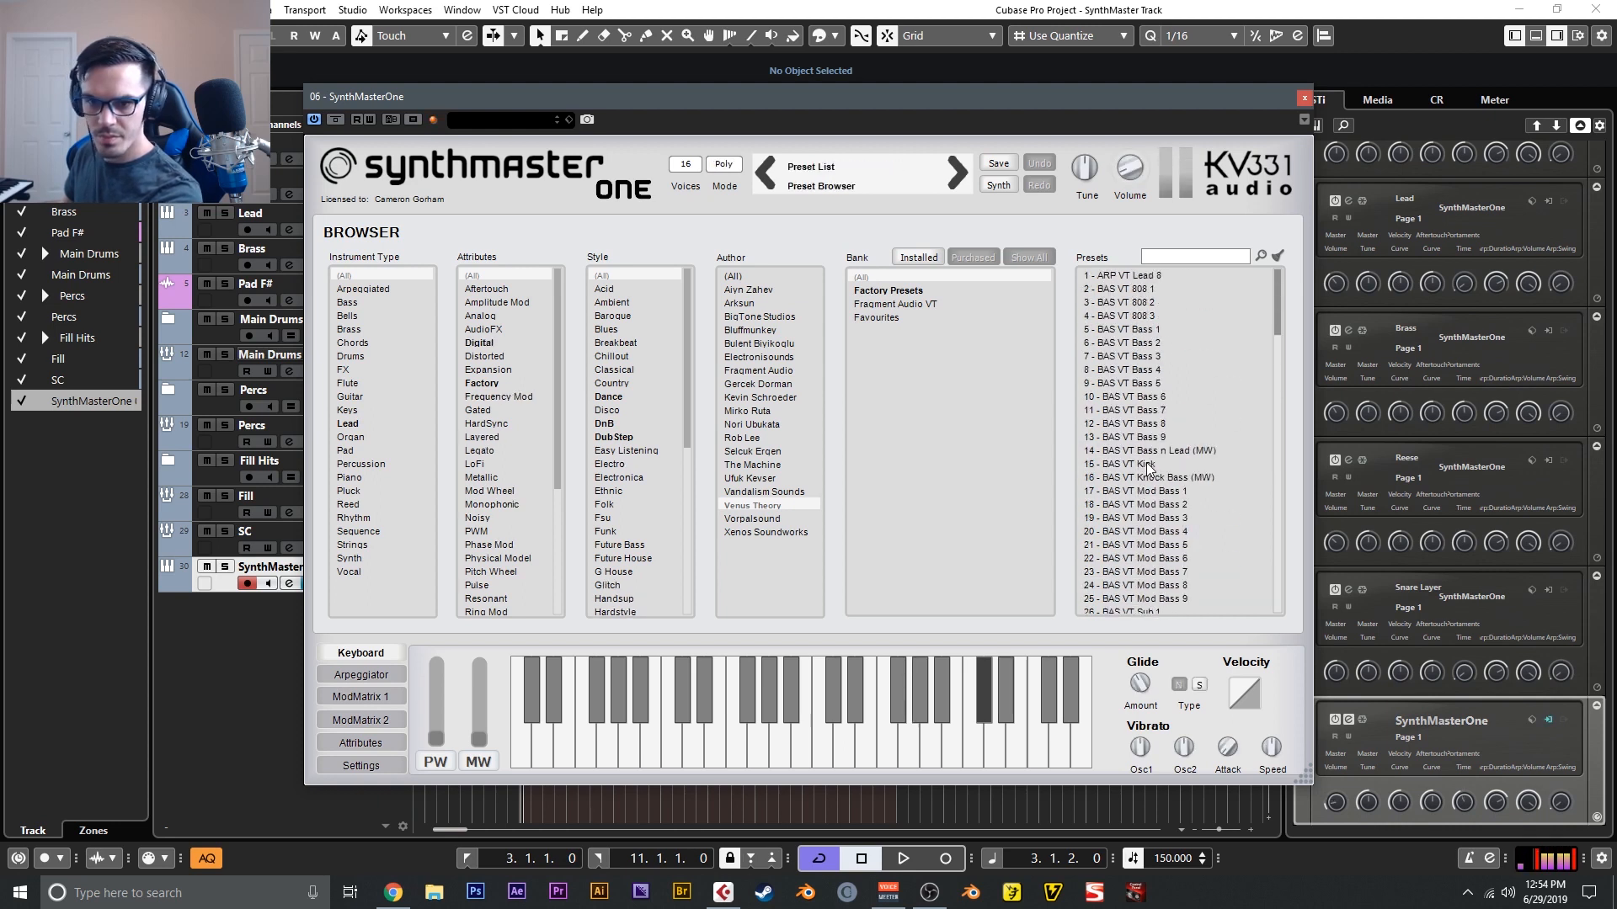
pyautogui.scroll(-3, 1158, 495)
pyautogui.click(1139, 383)
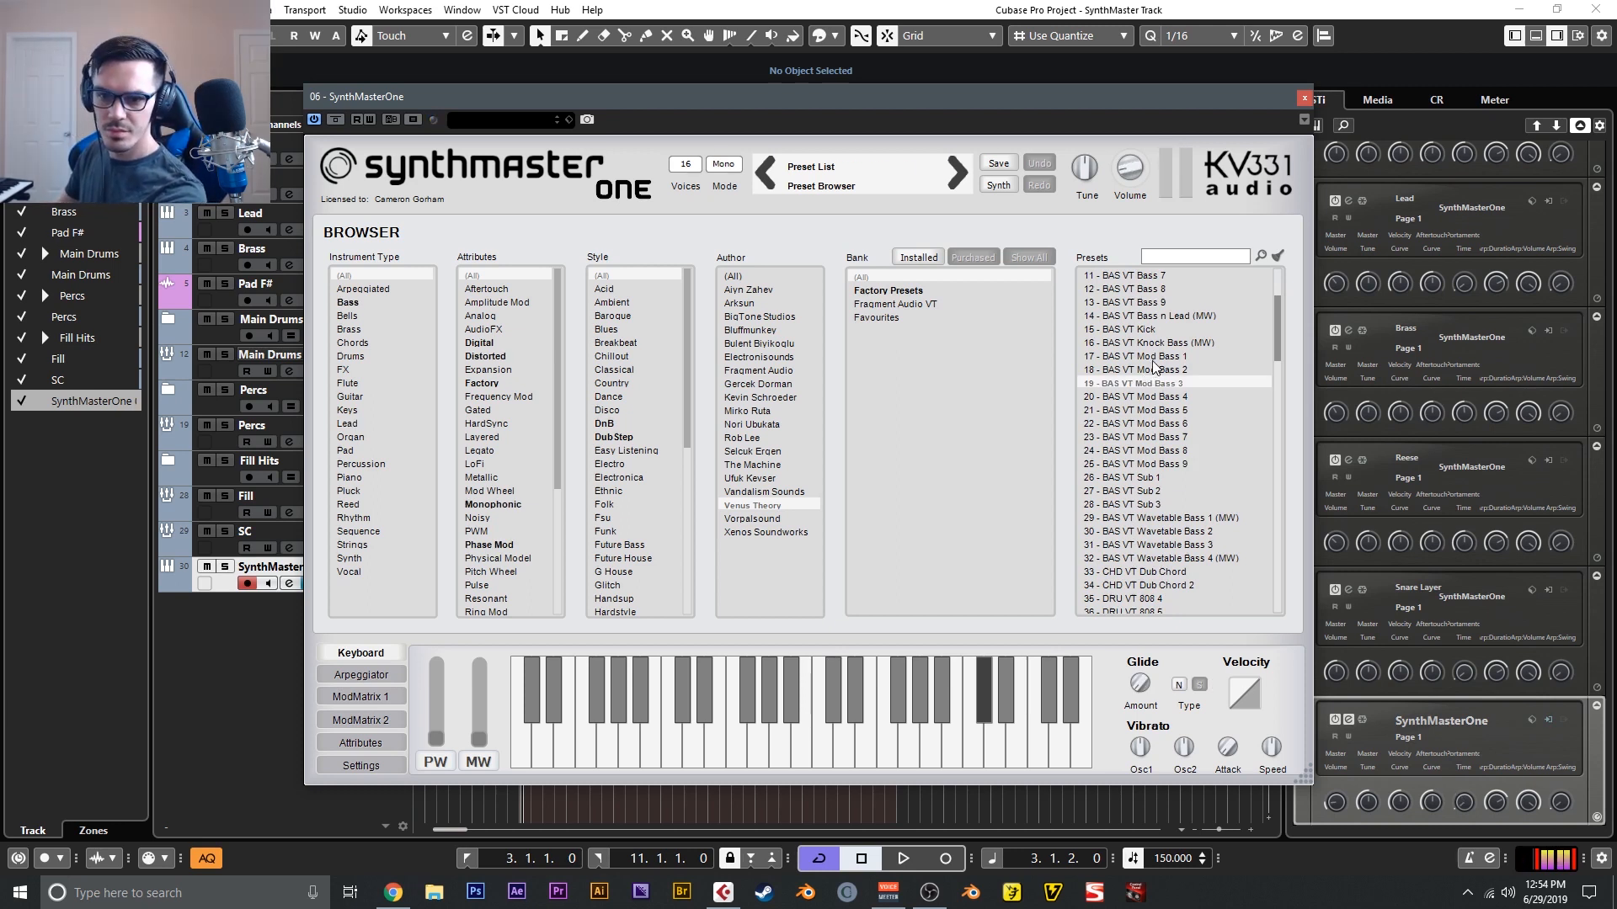
pyautogui.click(1162, 356)
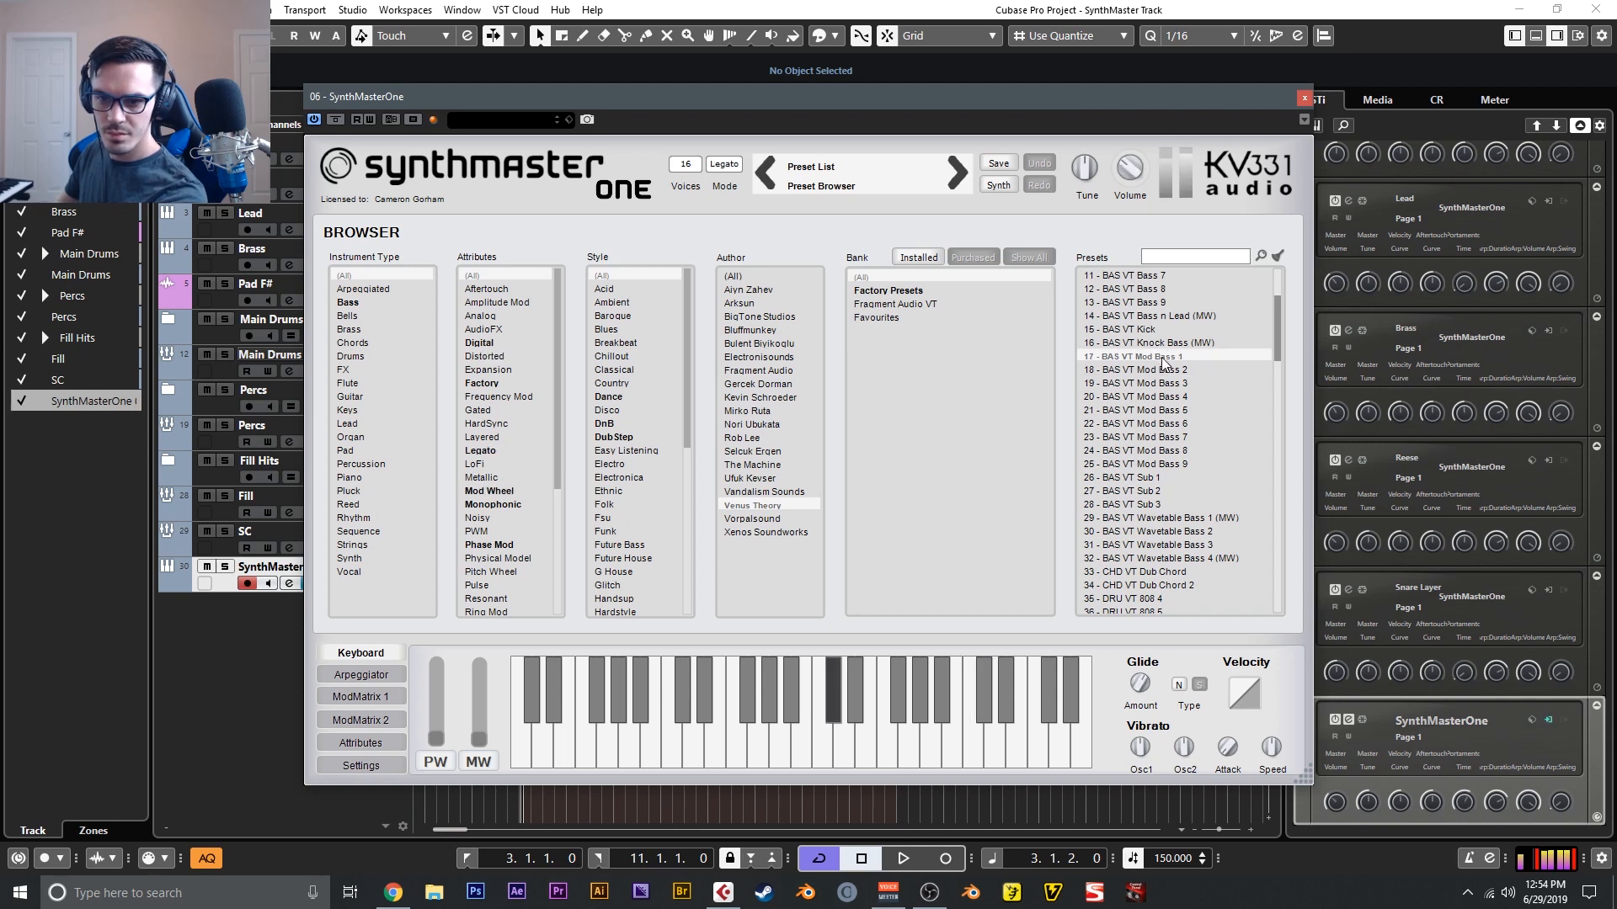
pyautogui.click(1167, 371)
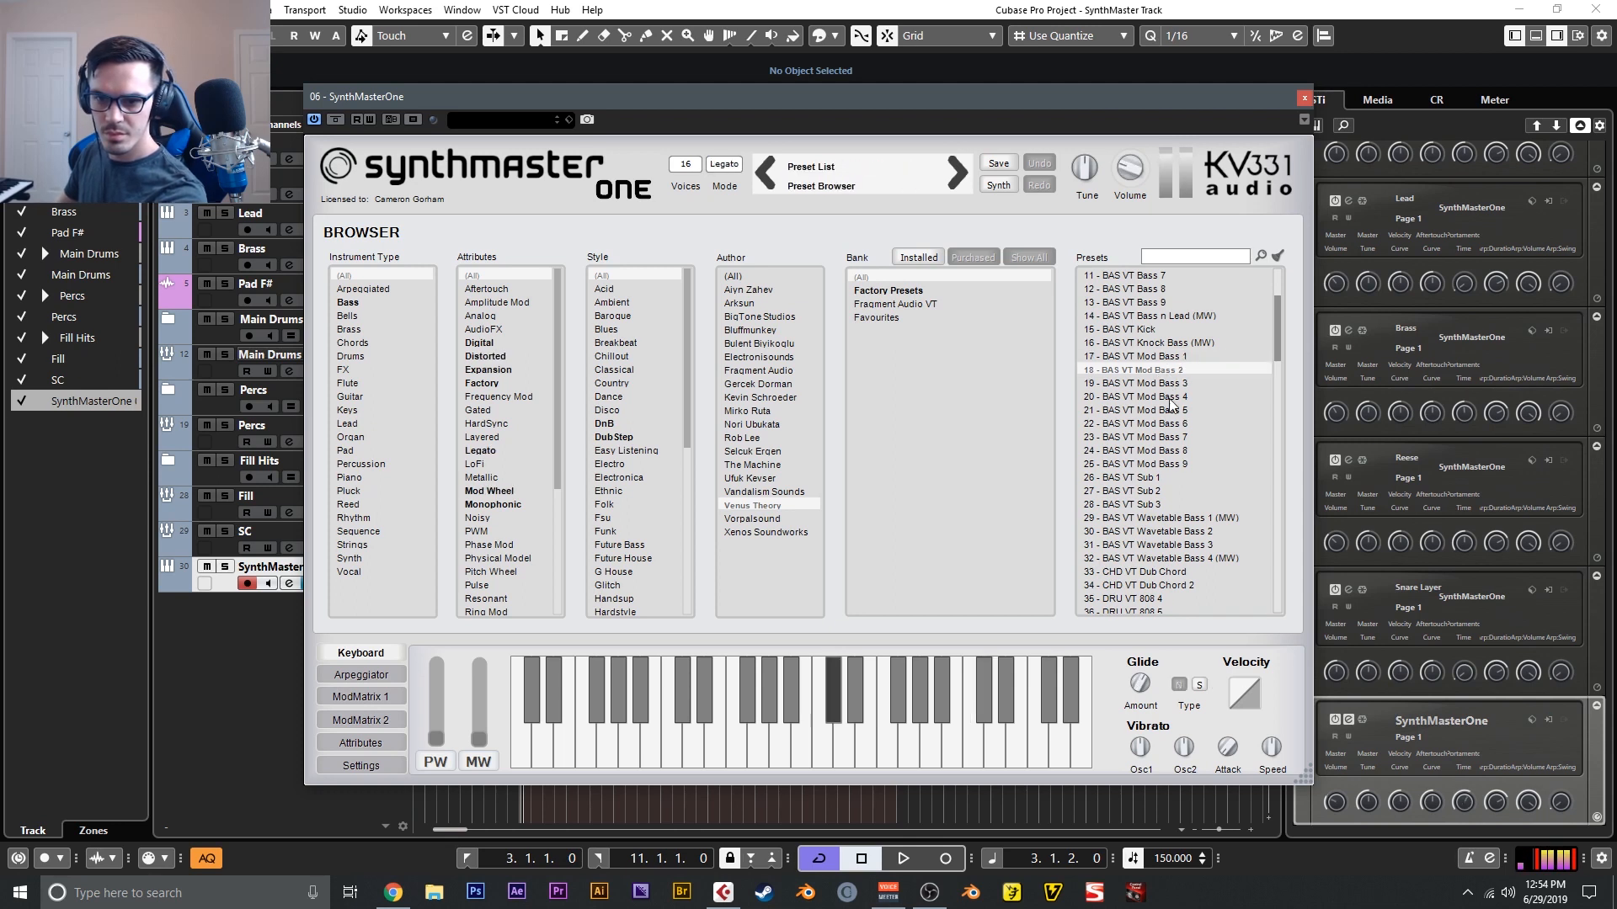
pyautogui.click(1170, 398)
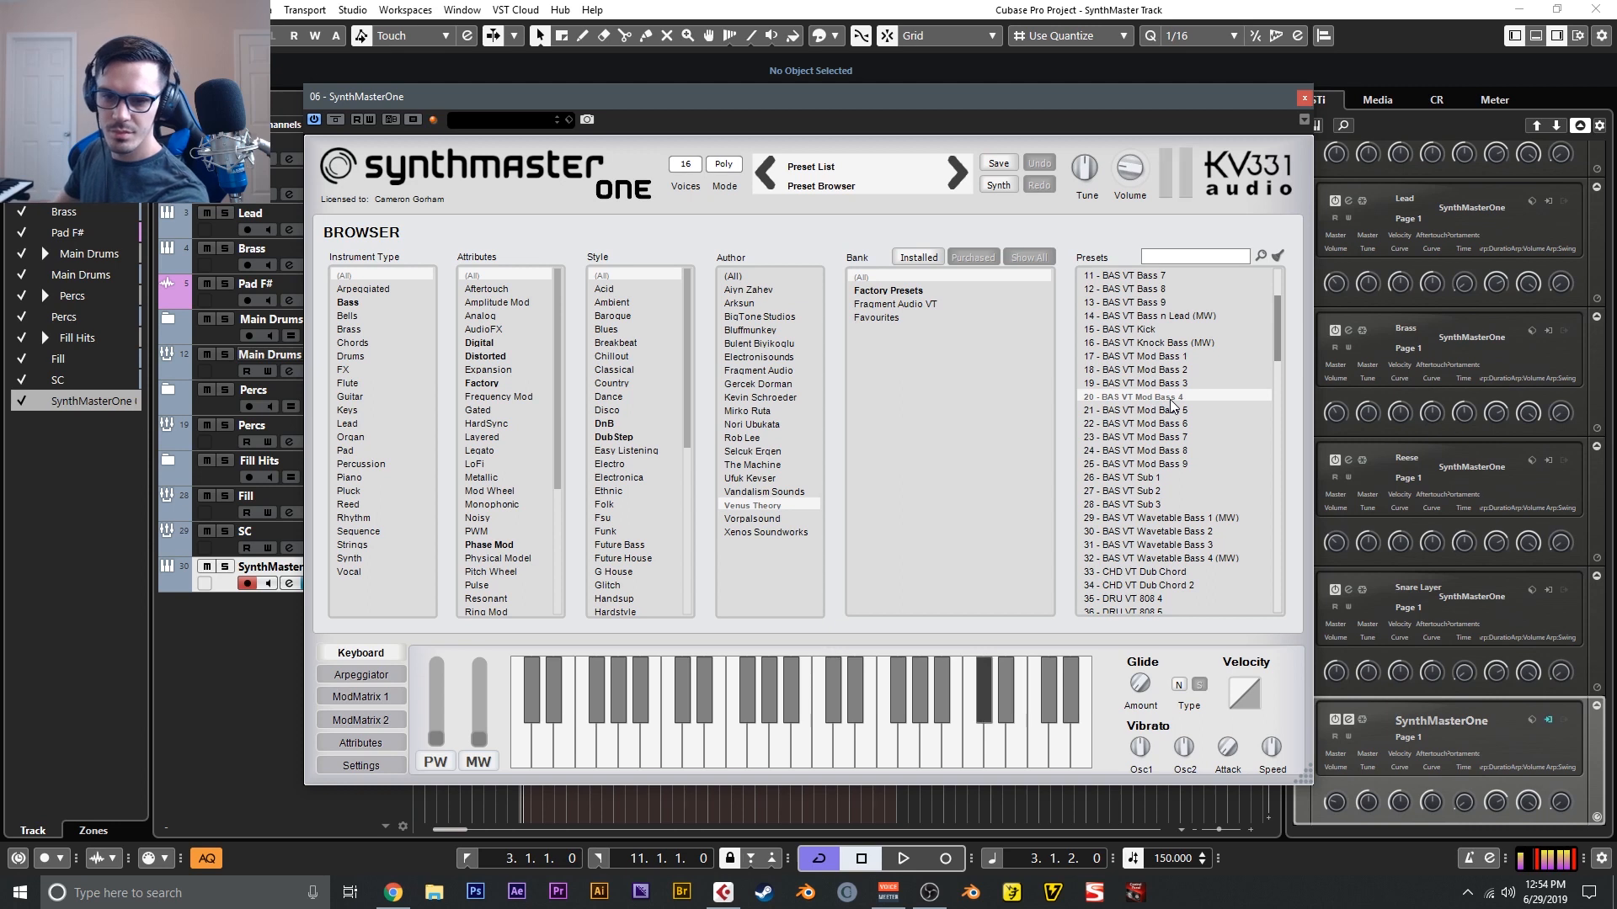
pyautogui.click(1175, 424)
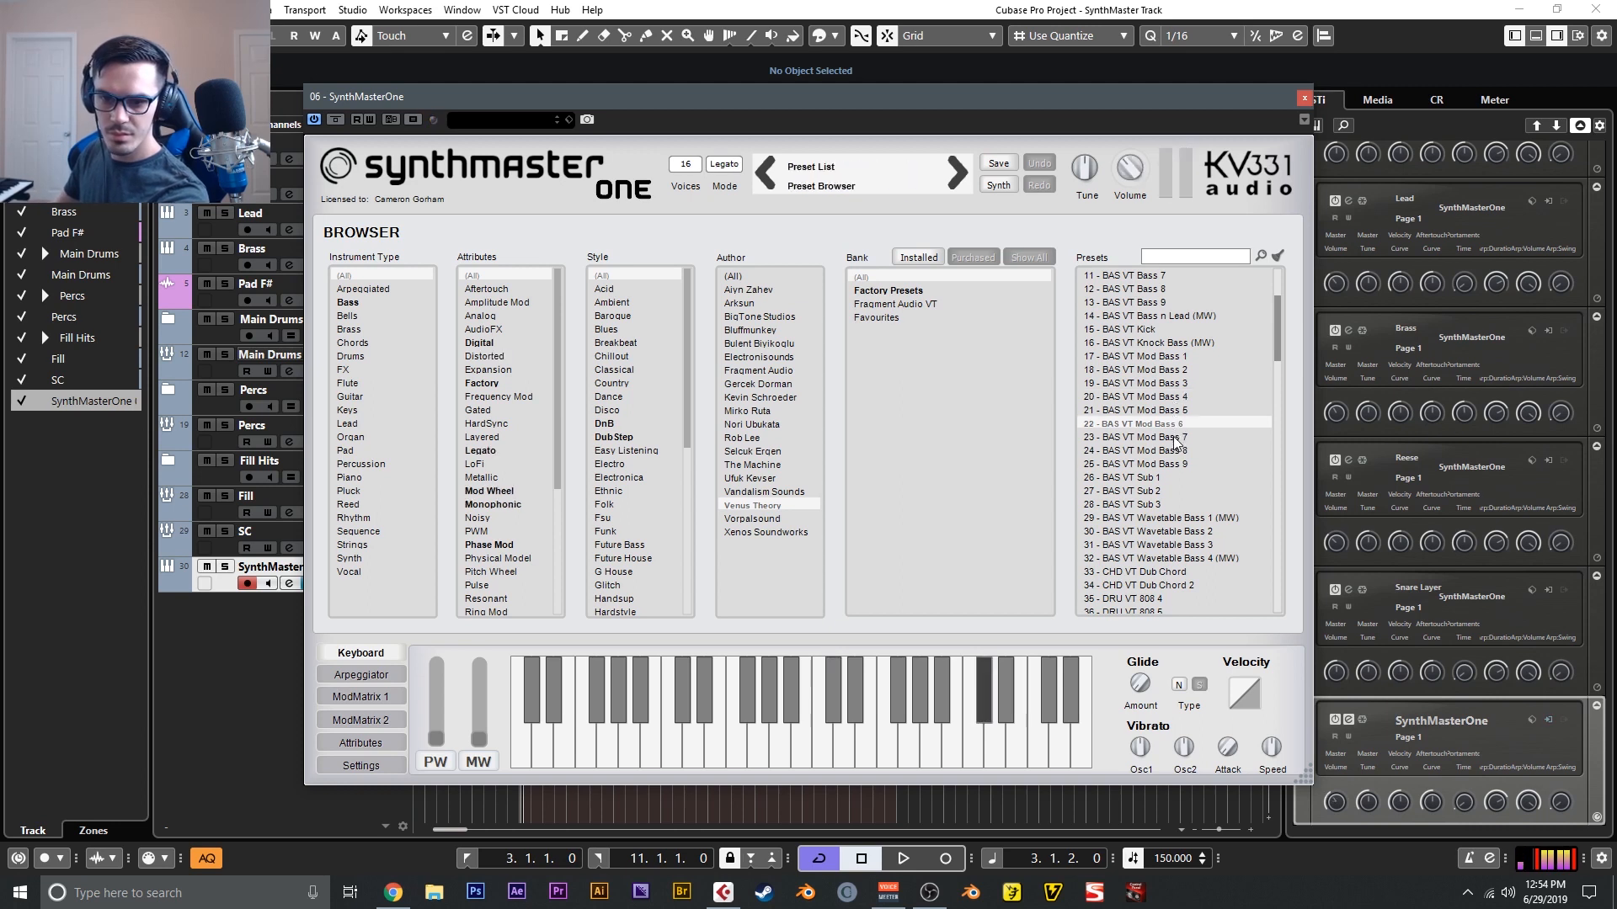
pyautogui.click(1176, 437)
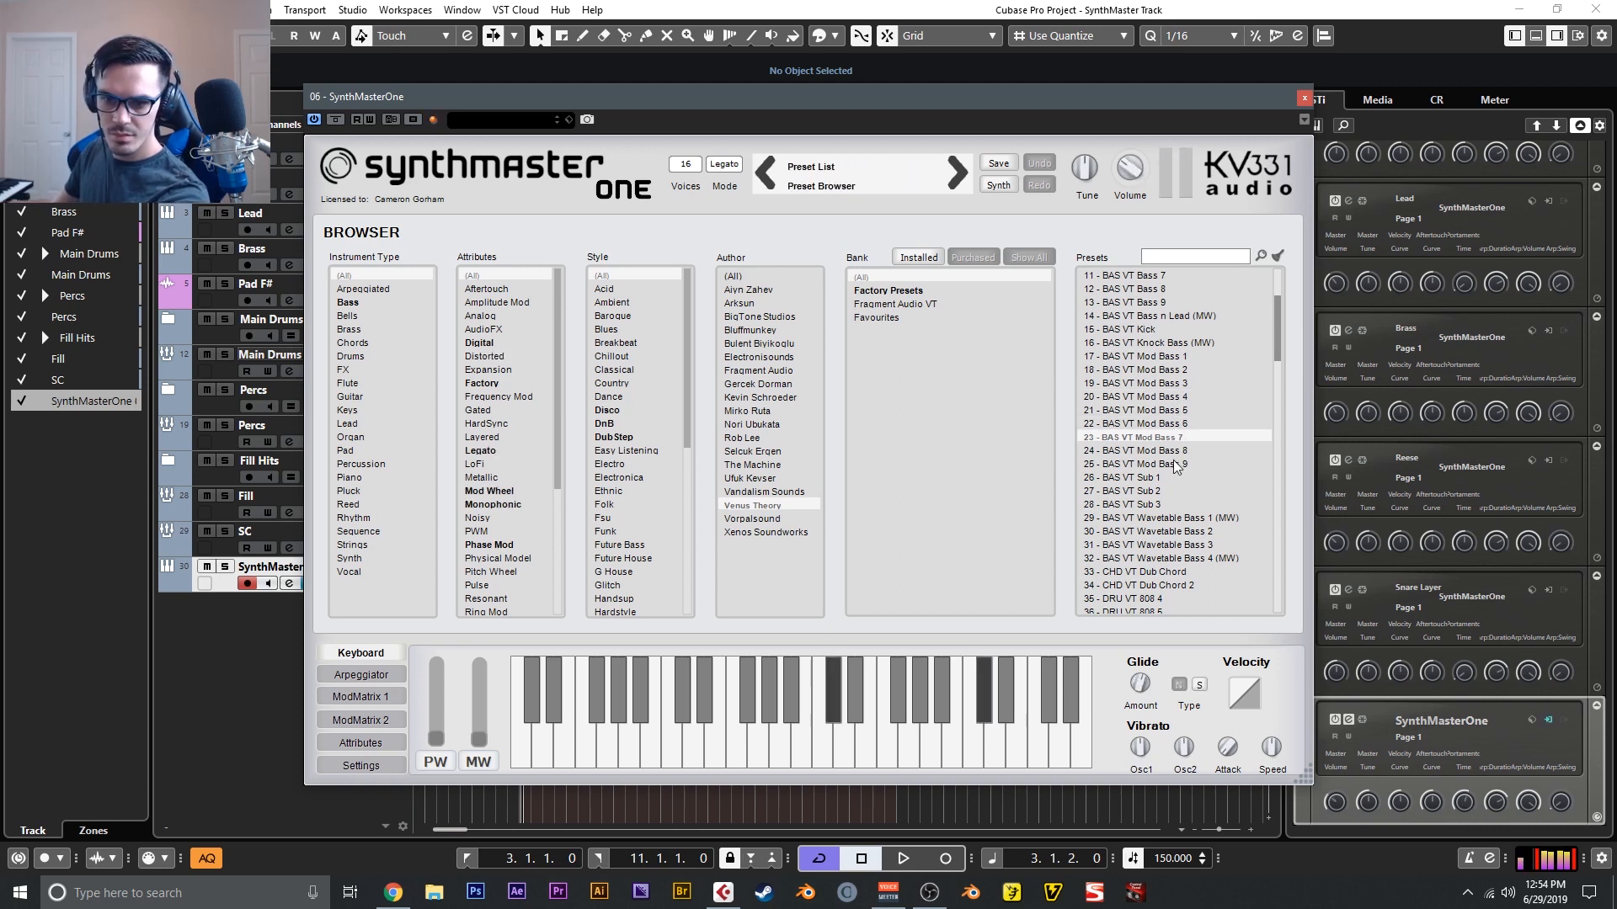
pyautogui.click(1176, 464)
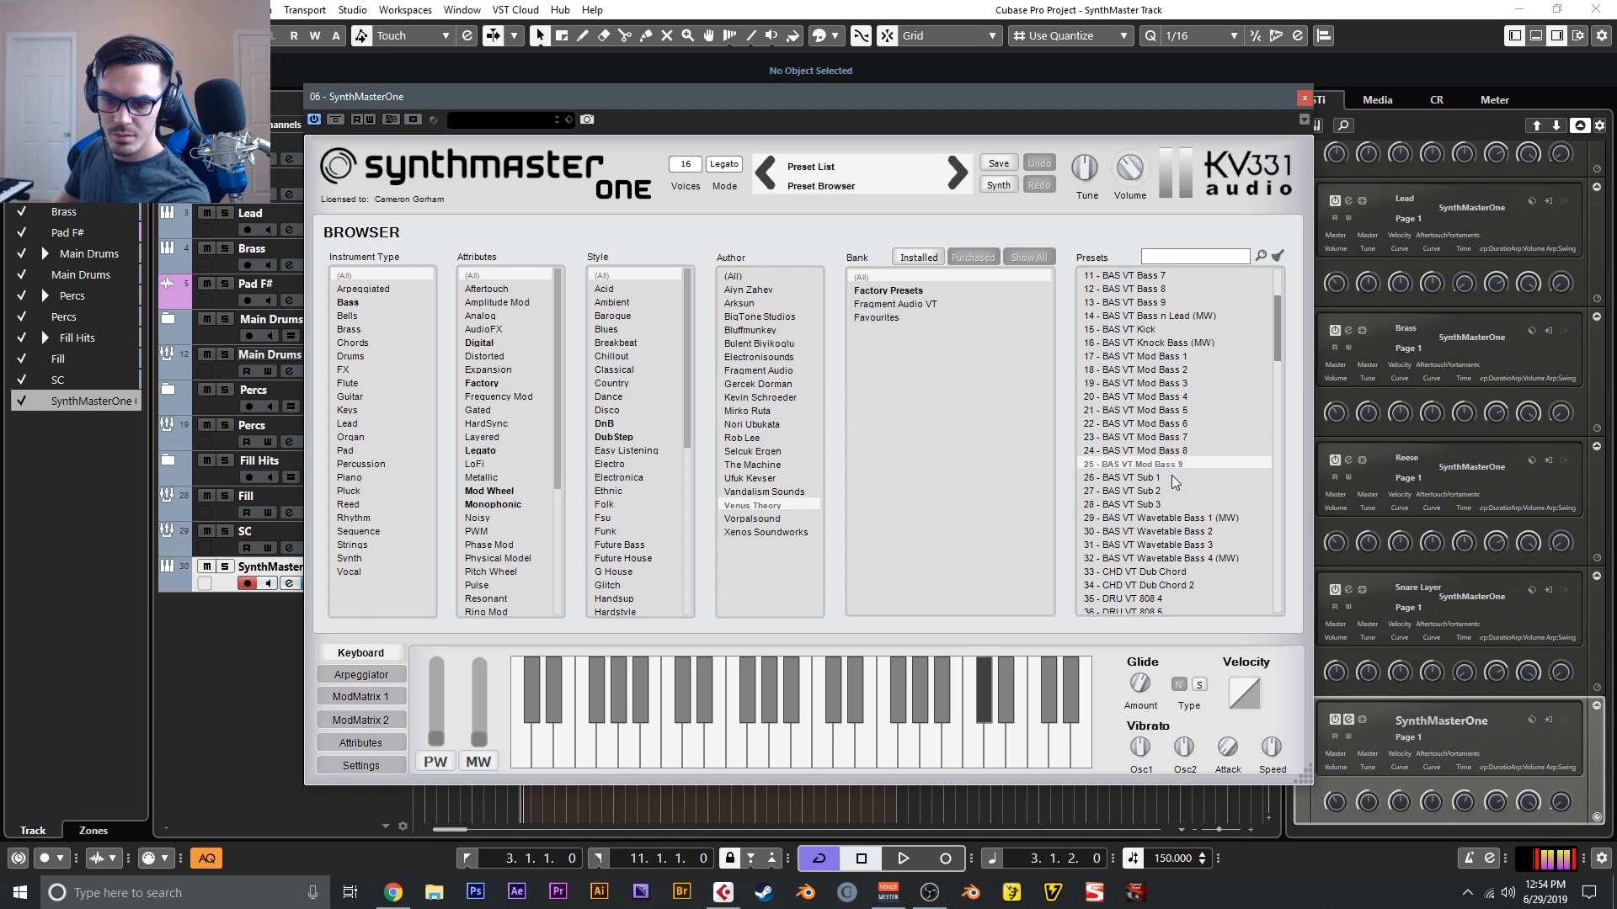
pyautogui.click(1169, 518)
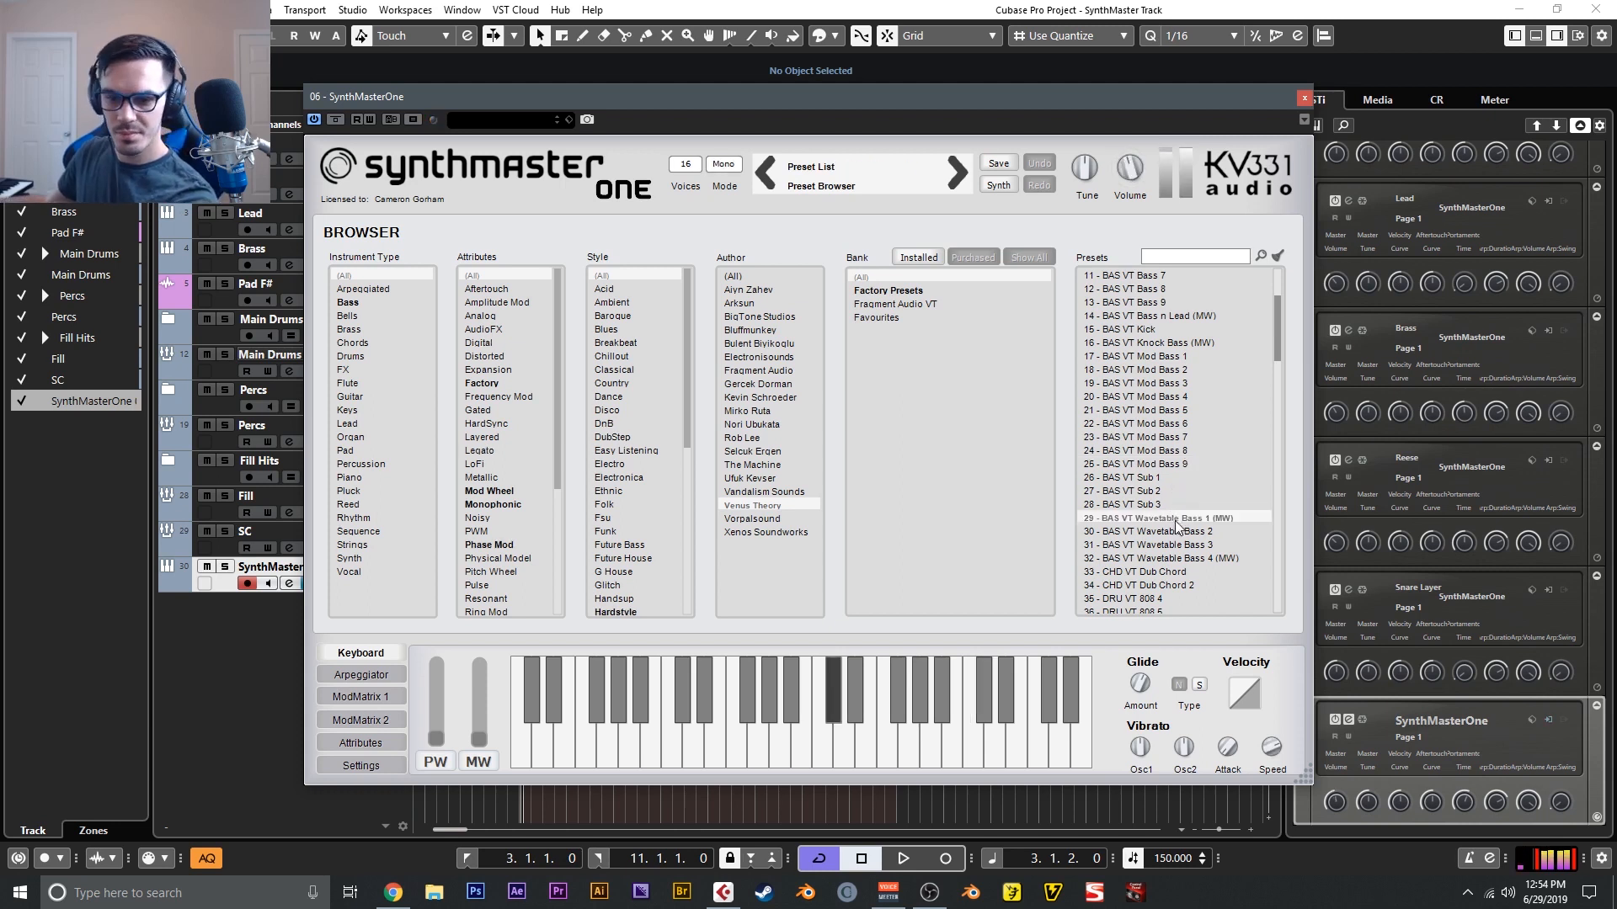
# - Audition the wavetable bass presets BAS VT Wavetable Bass 2 and BAS VT Wavetable Bass 4 (MW)
pyautogui.click(1188, 533)
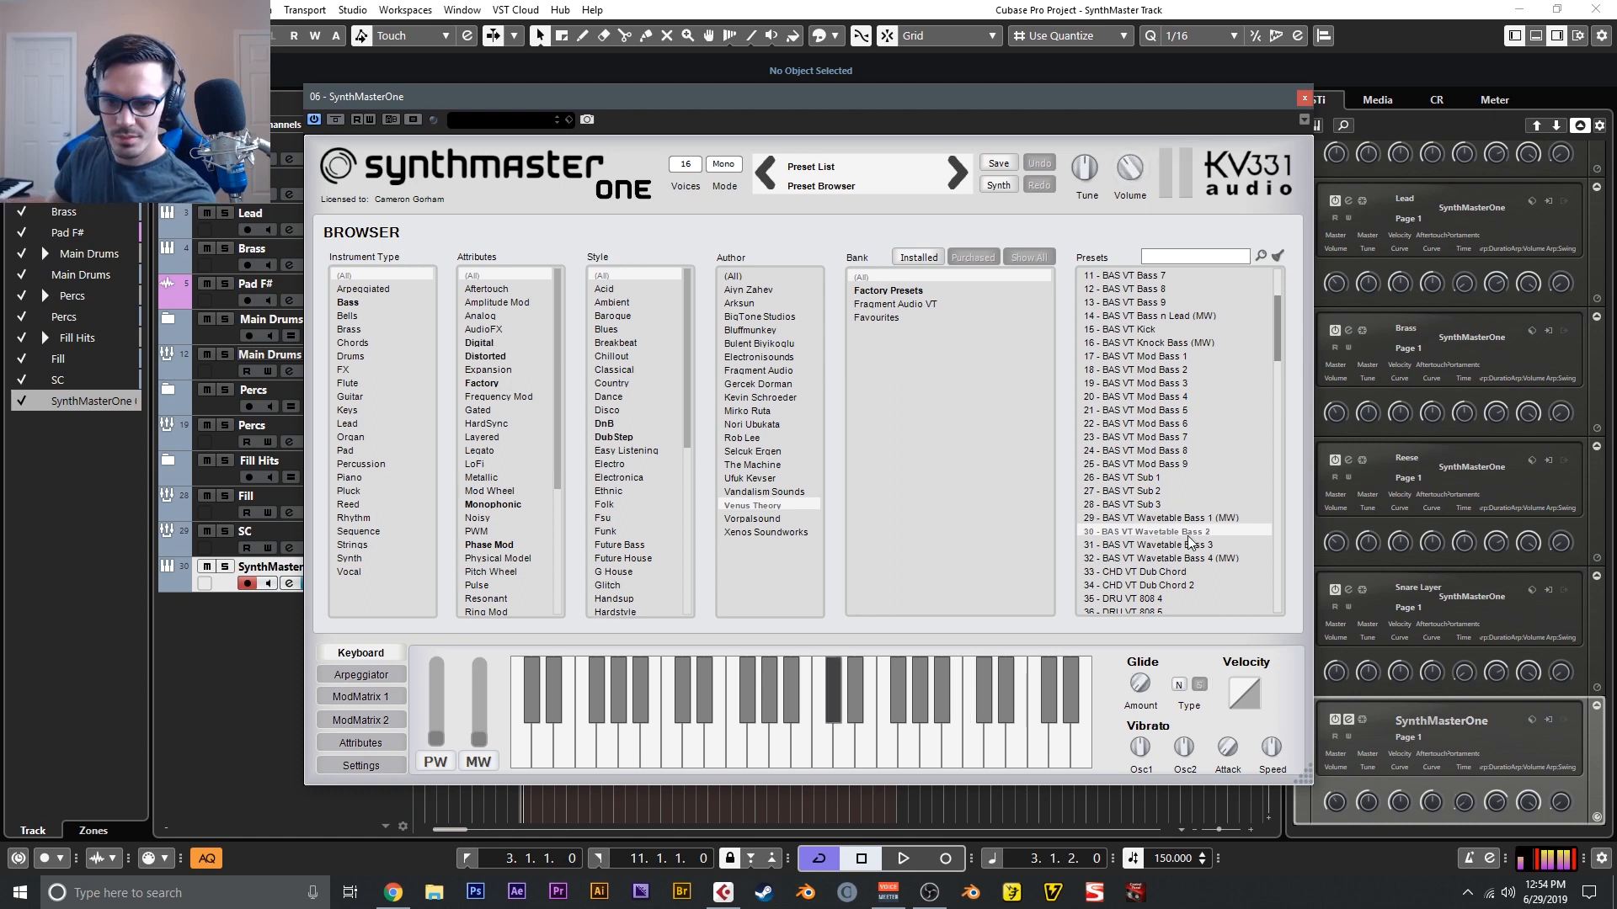
pyautogui.click(1190, 557)
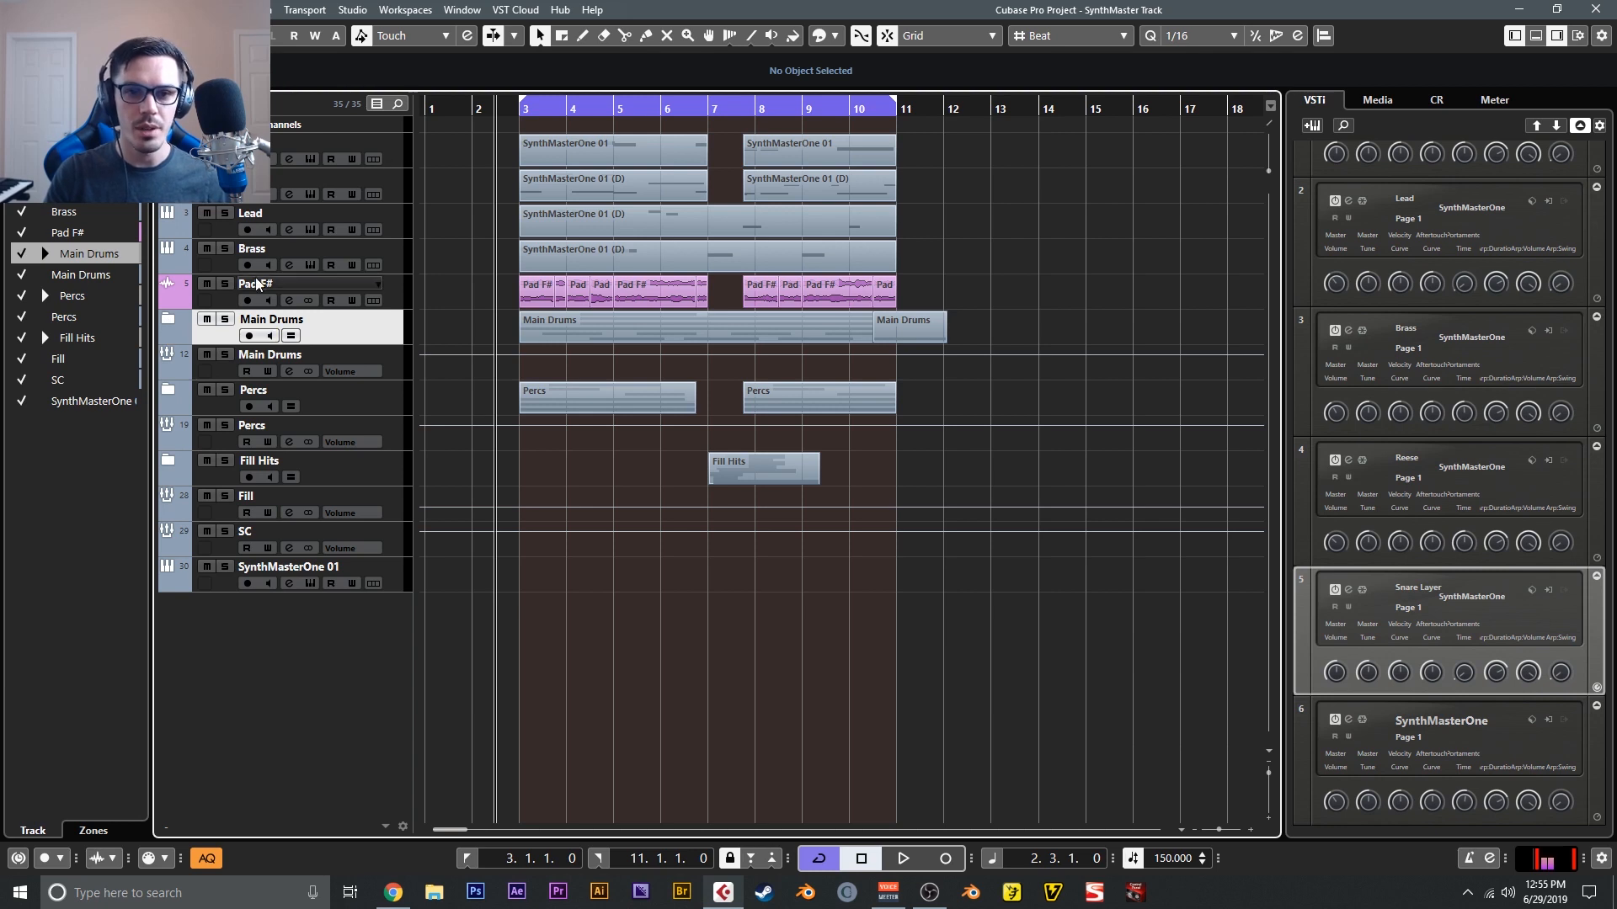
# - Select the clips on the SynthMasterOne tracks, and view the synth settings of the Snare Layer track inside the Main Drums folder
pyautogui.moveTo(428, 150); pyautogui.dragTo(893, 263)
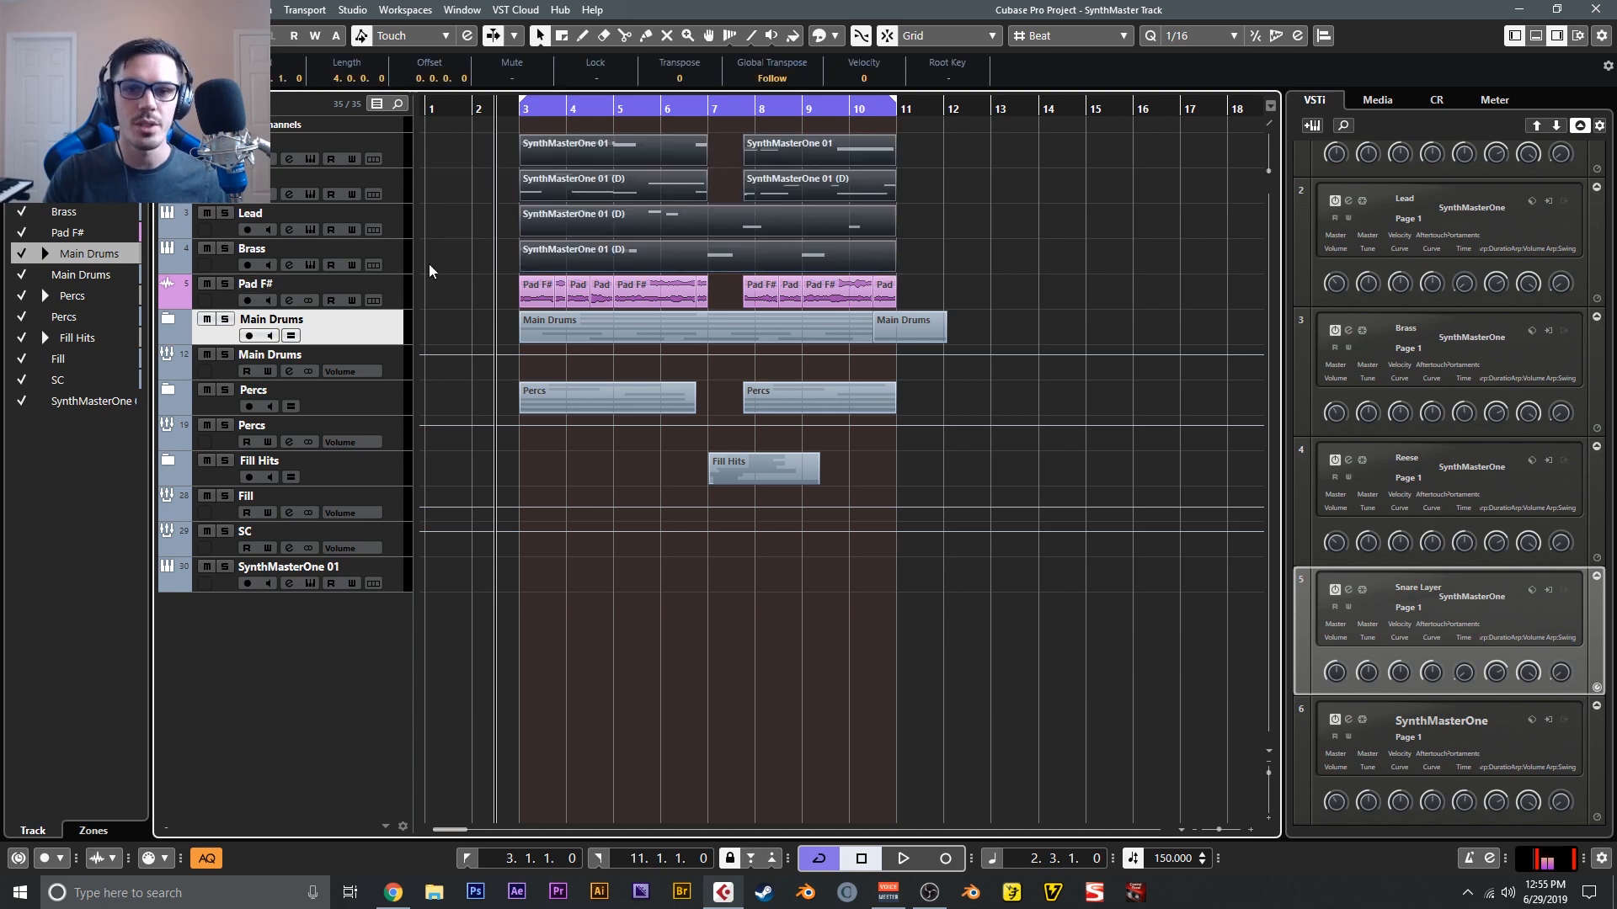
pyautogui.click(195, 327)
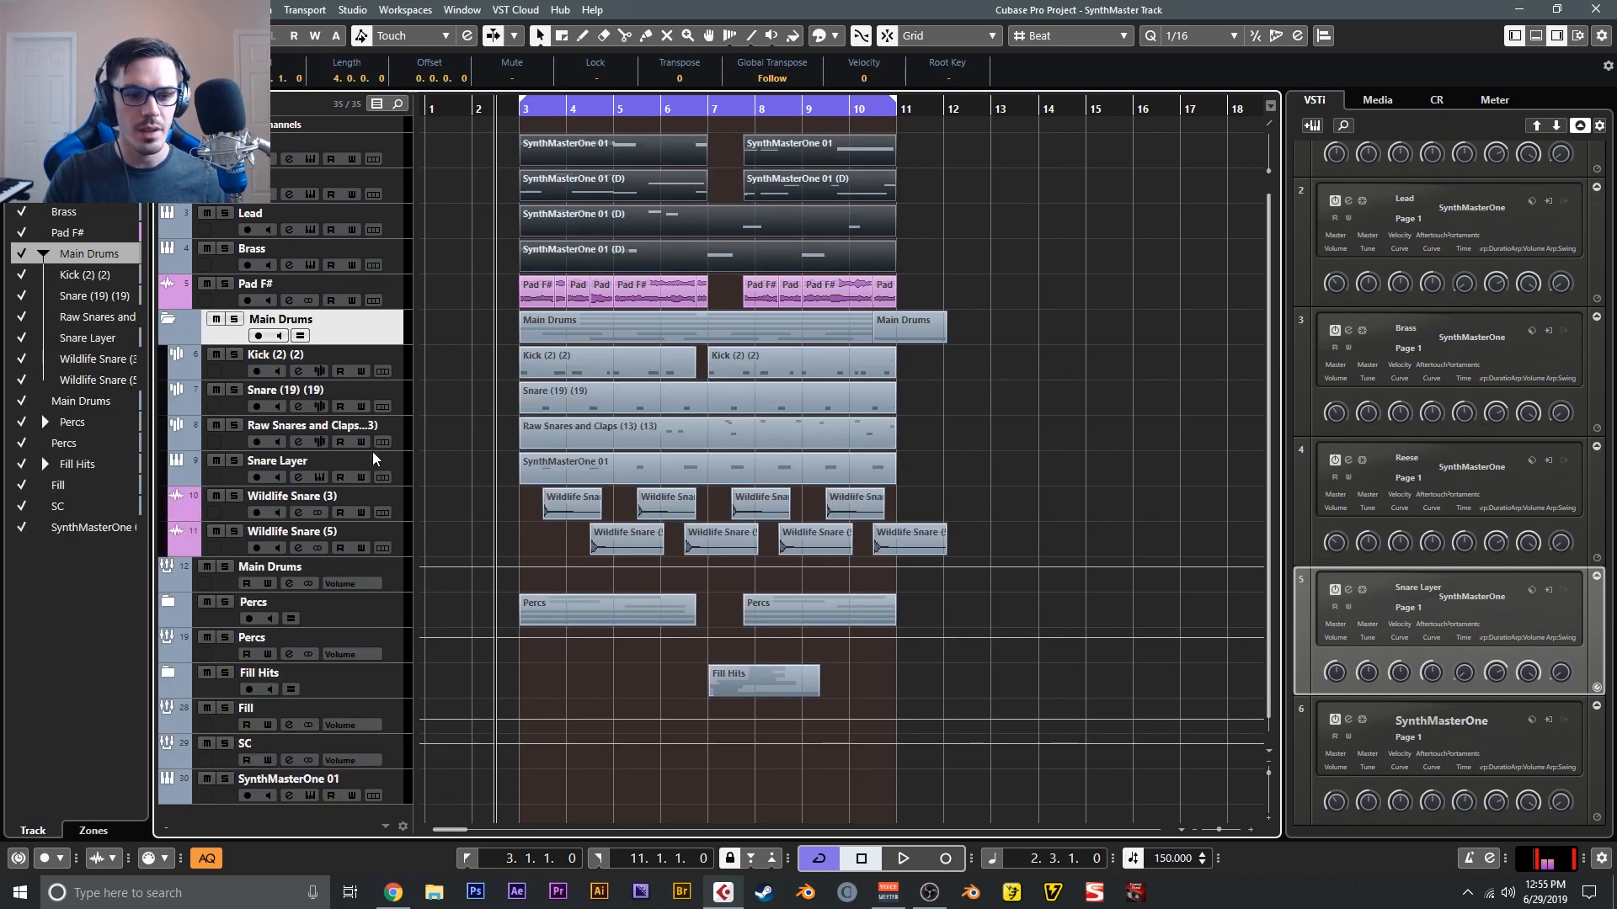
pyautogui.click(350, 471)
pyautogui.click(320, 477)
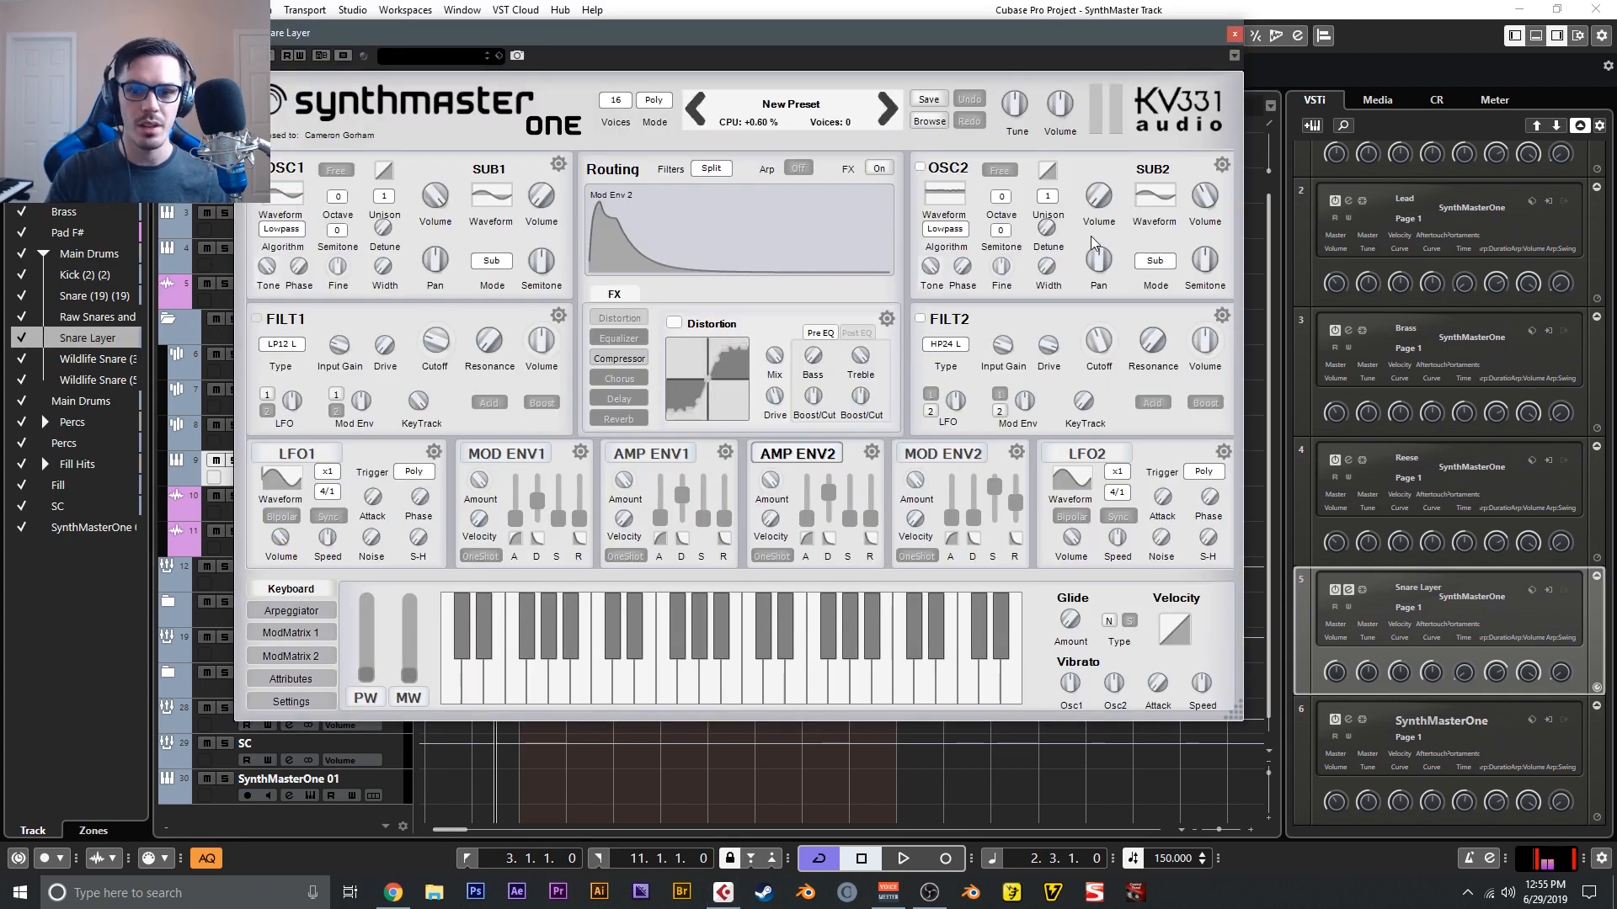
pyautogui.click(1234, 36)
# - Play the full arrangement to the end of the loop and collapse the Main Drums folder
pyautogui.press('space')
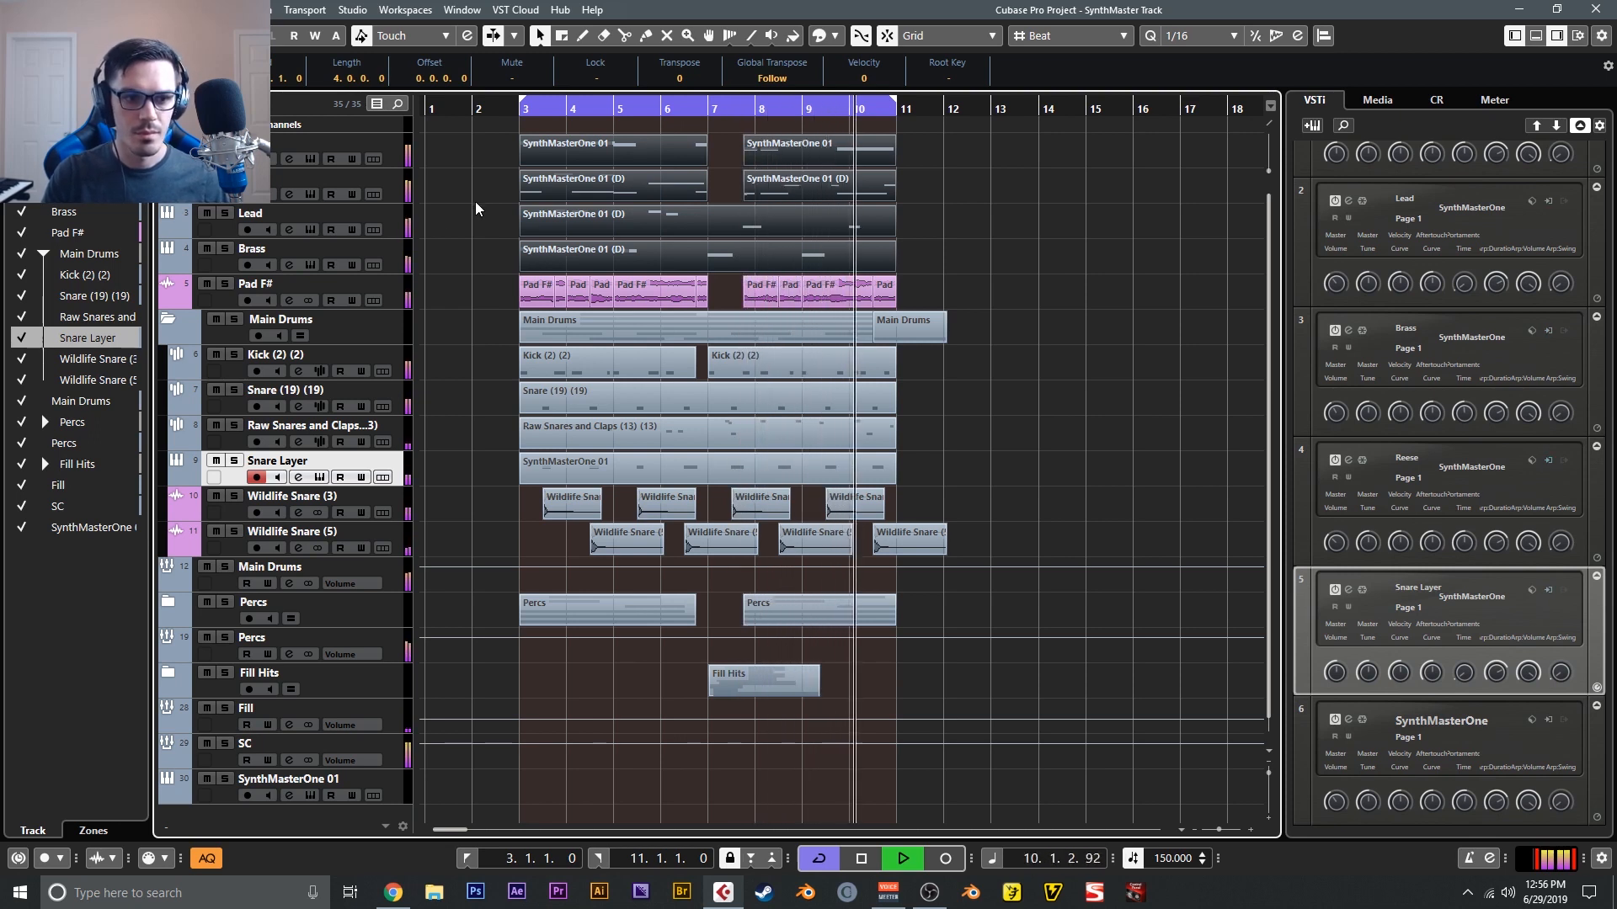
pyautogui.click(168, 319)
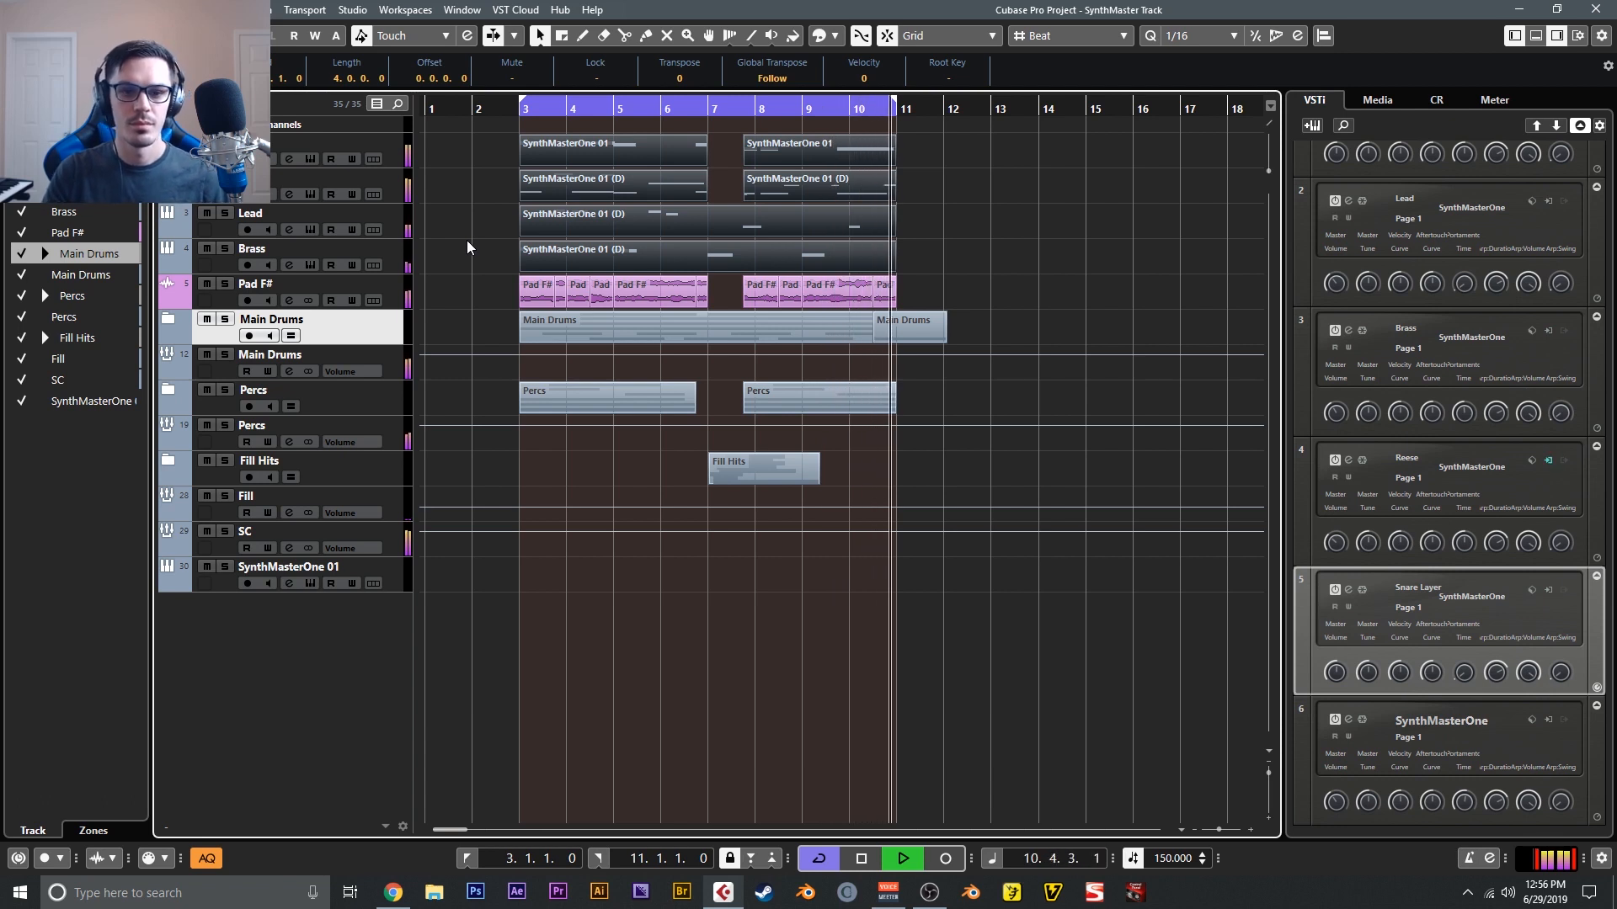
pyautogui.press('space')
# - View the Sub track's synth with its VT Sub 1 preset and listen to the track soloed
pyautogui.click(400, 158)
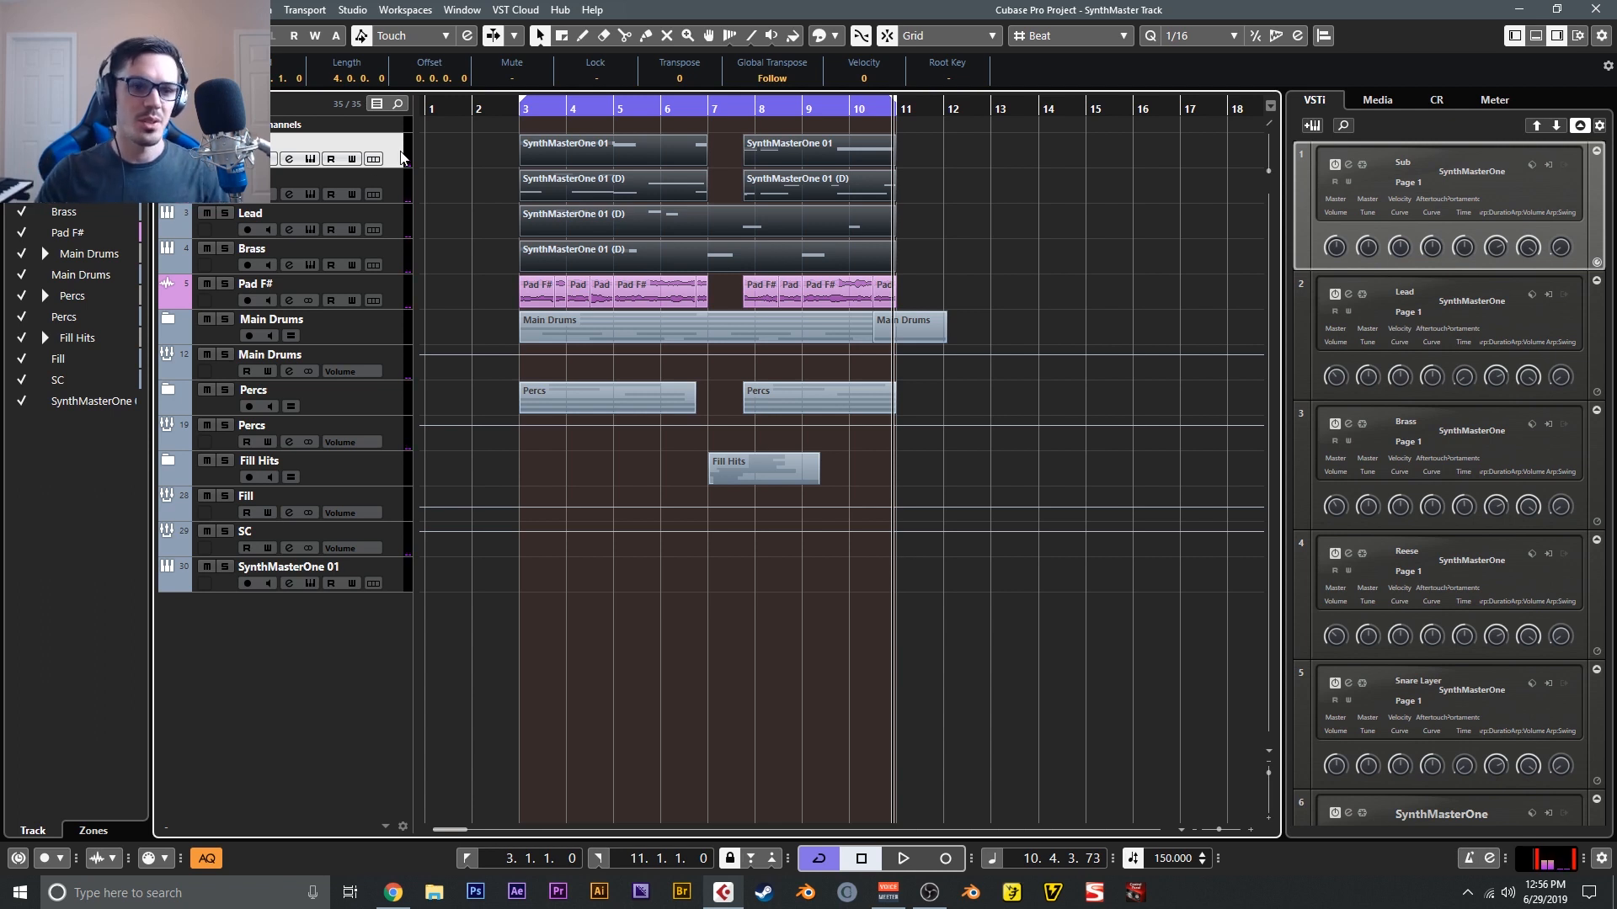
pyautogui.click(308, 164)
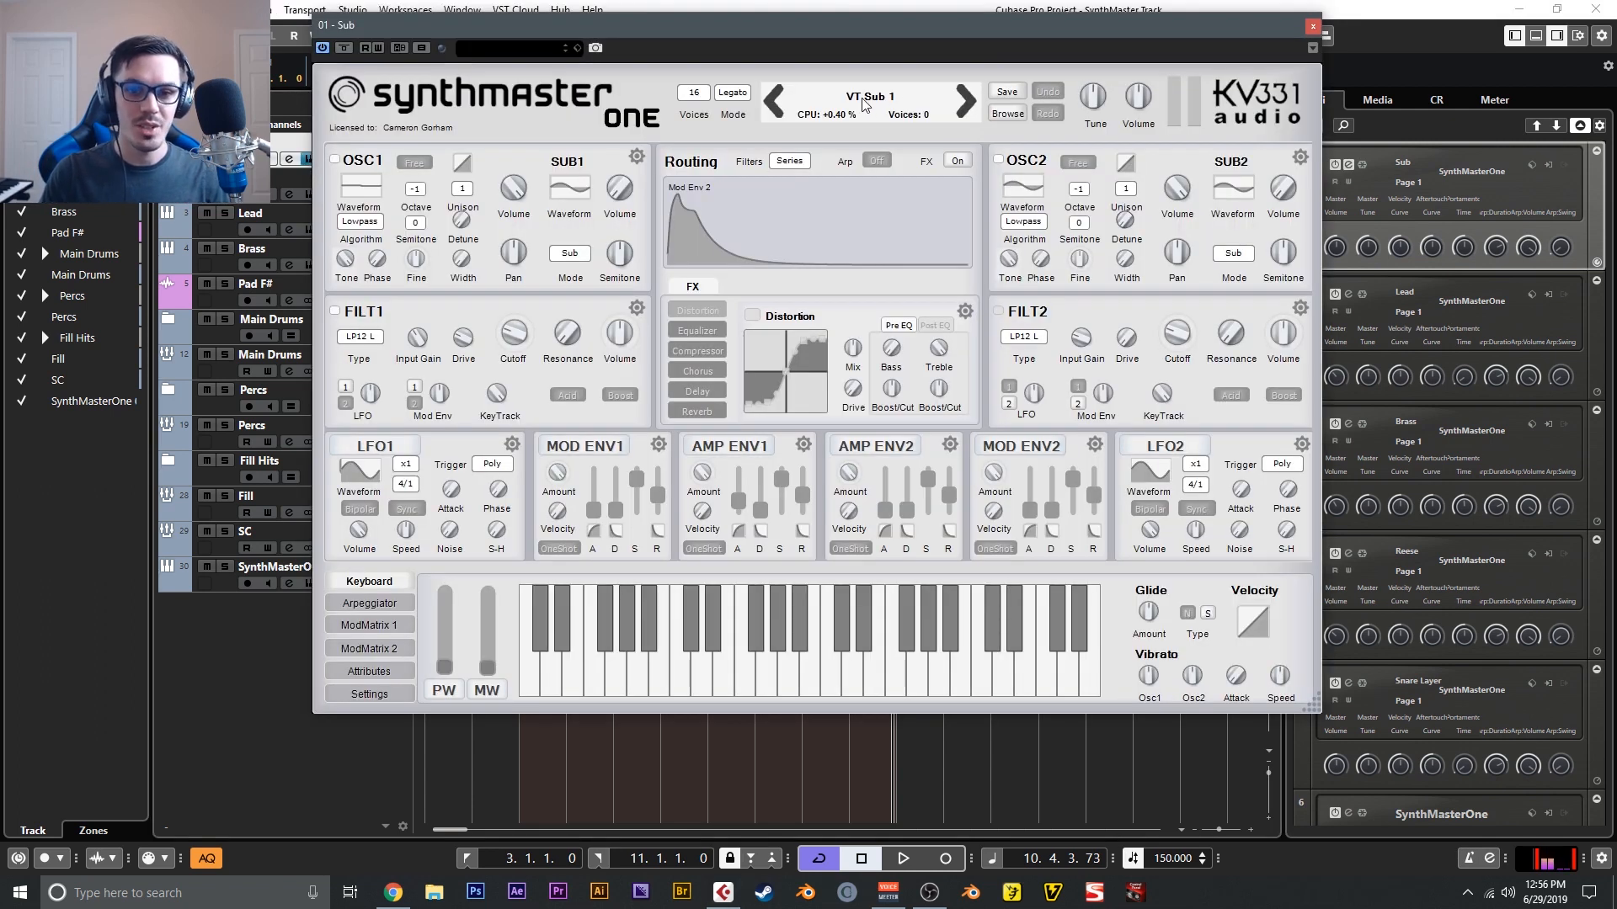
pyautogui.click(224, 142)
pyautogui.press('space')
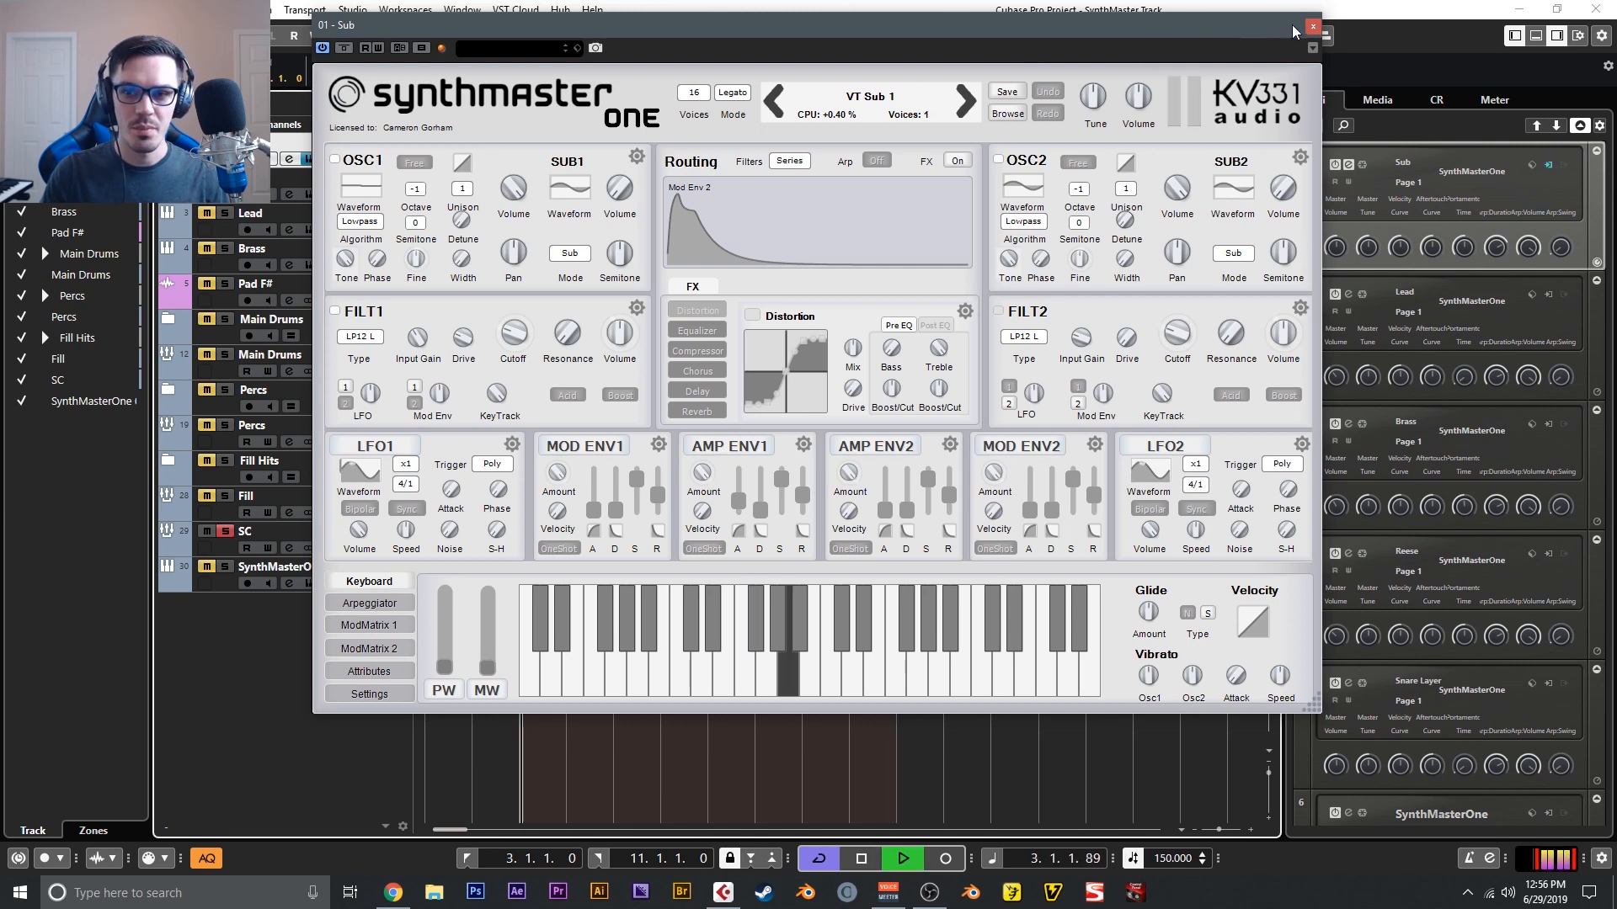
pyautogui.click(1312, 25)
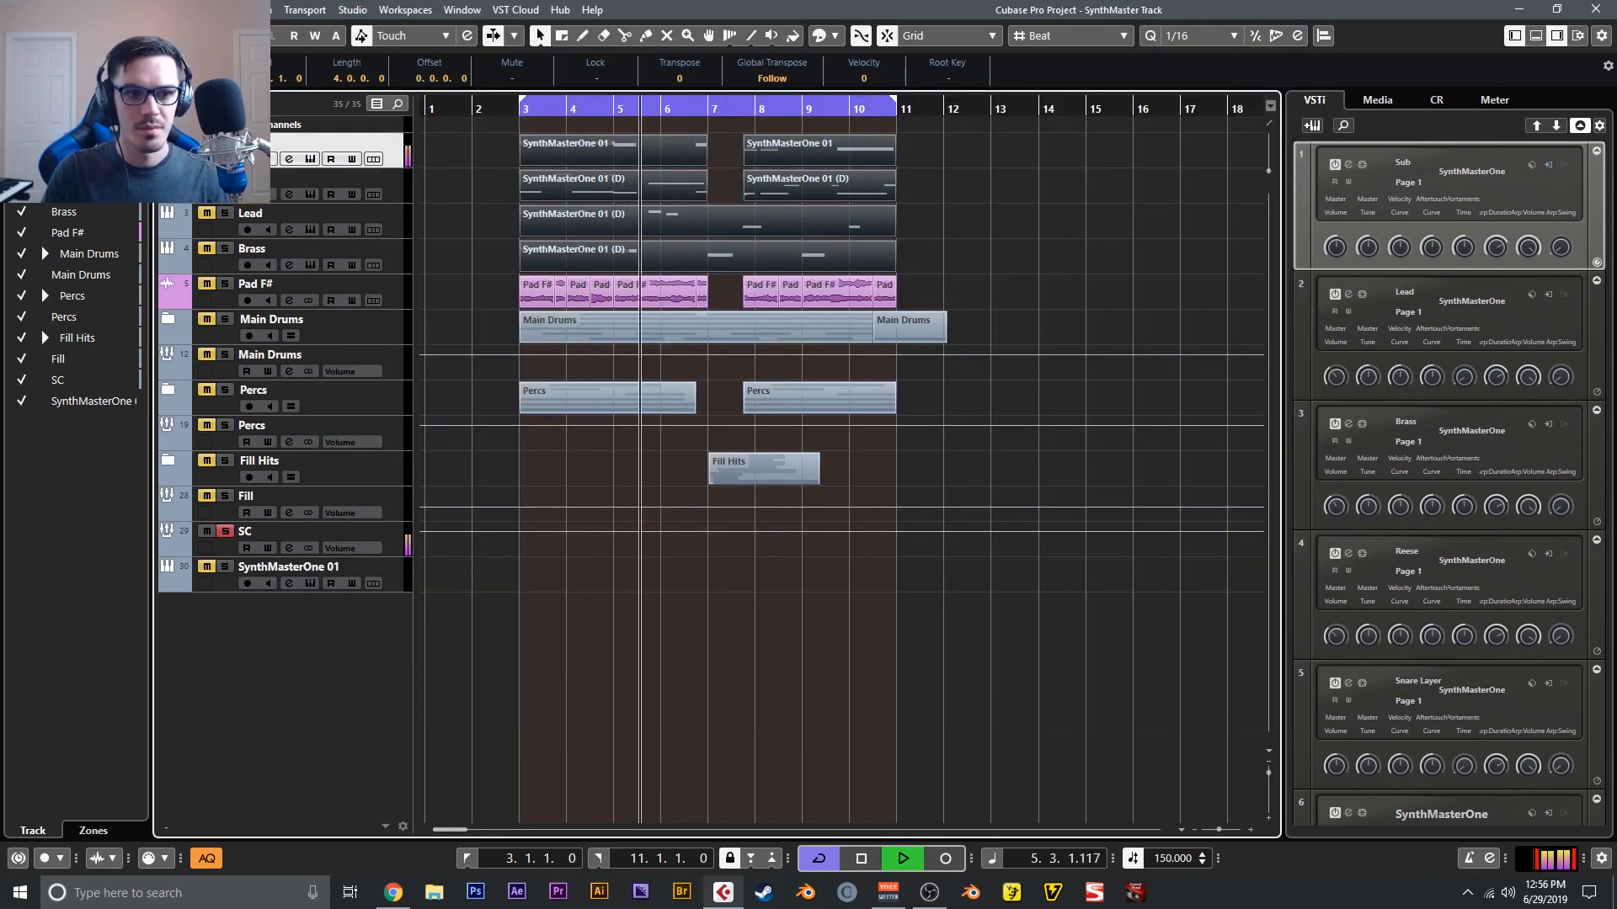
pyautogui.press('space')
# - View the Reese track's synth with its BAS VT Bass 4 preset and play the bass part
pyautogui.click(310, 194)
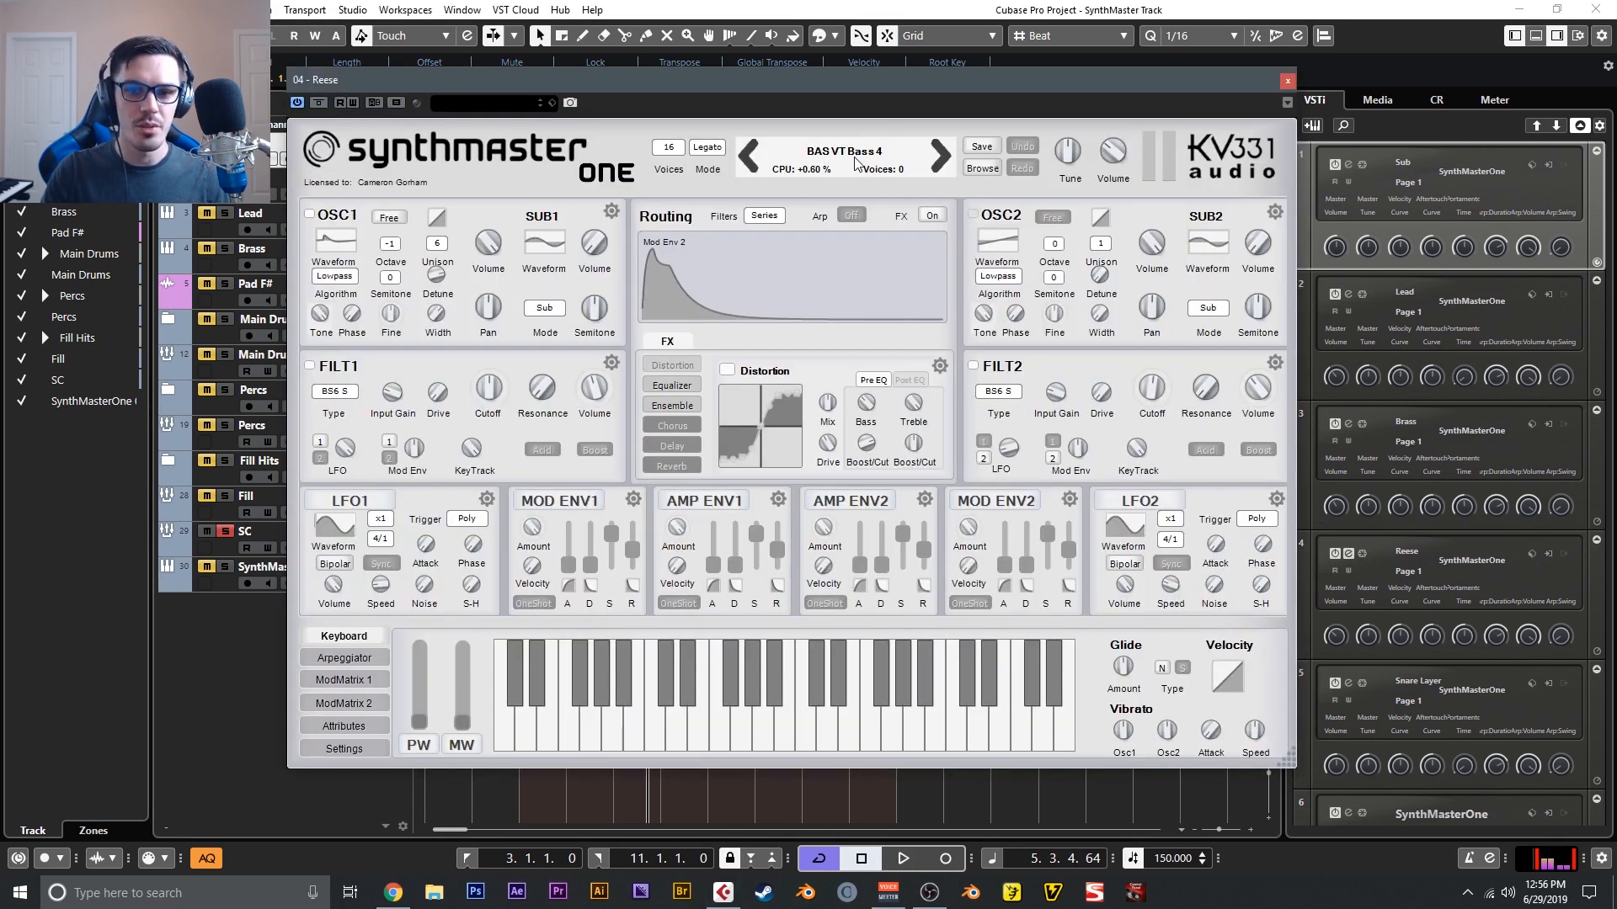
pyautogui.click(1287, 80)
pyautogui.press('space')
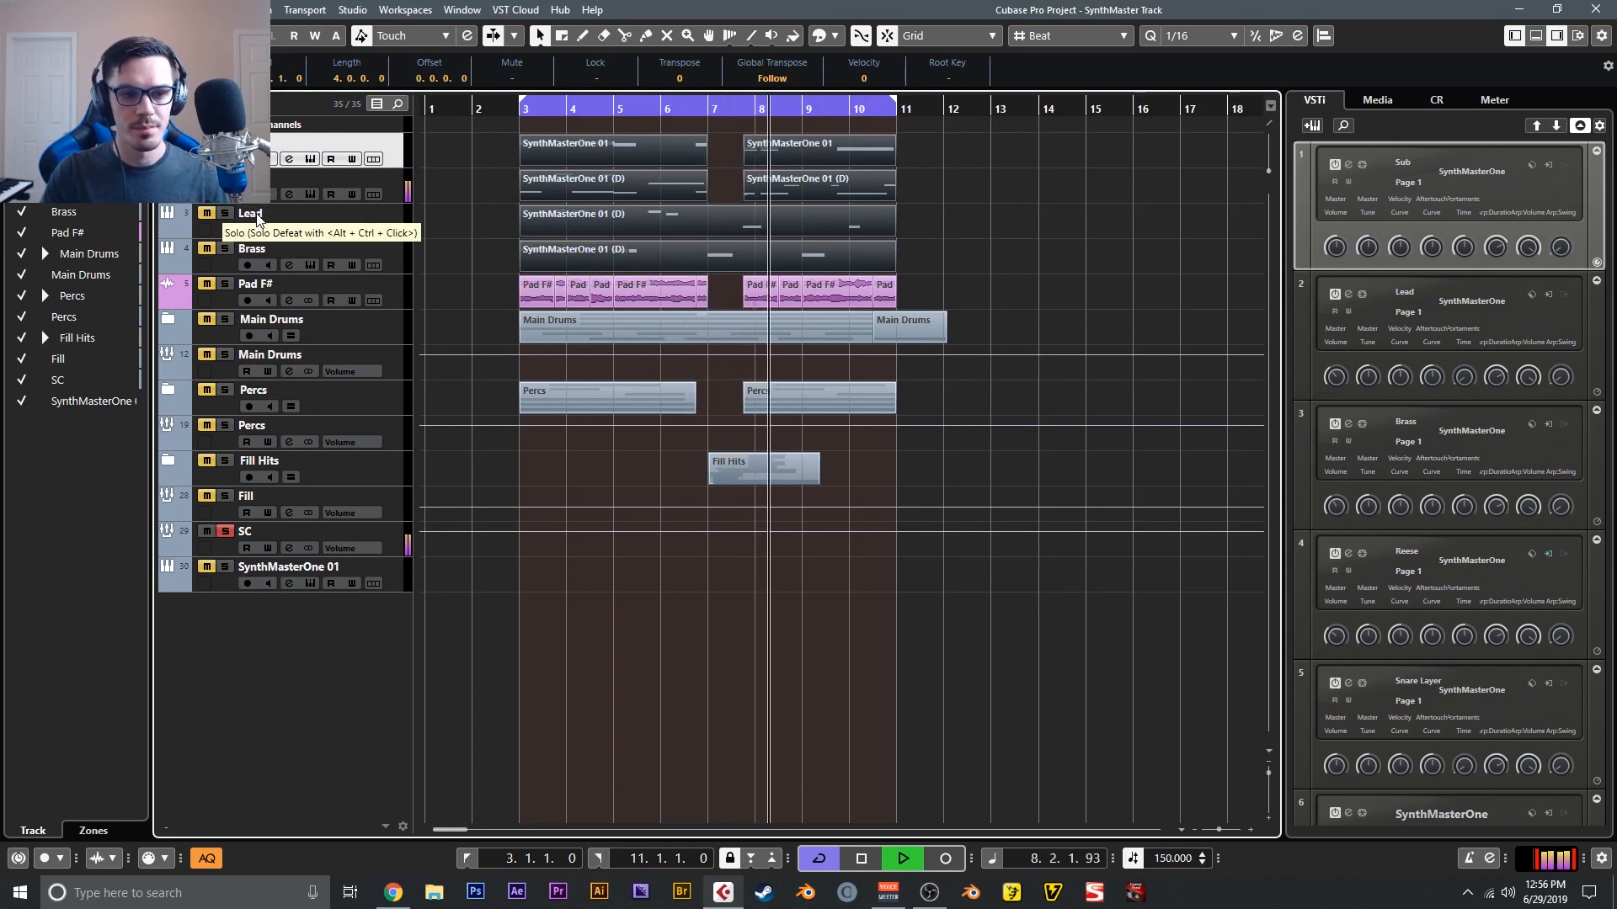
# - Solo the Lead track, view its synth settings and play the part from the start of the loop
pyautogui.click(226, 221)
pyautogui.press('space')
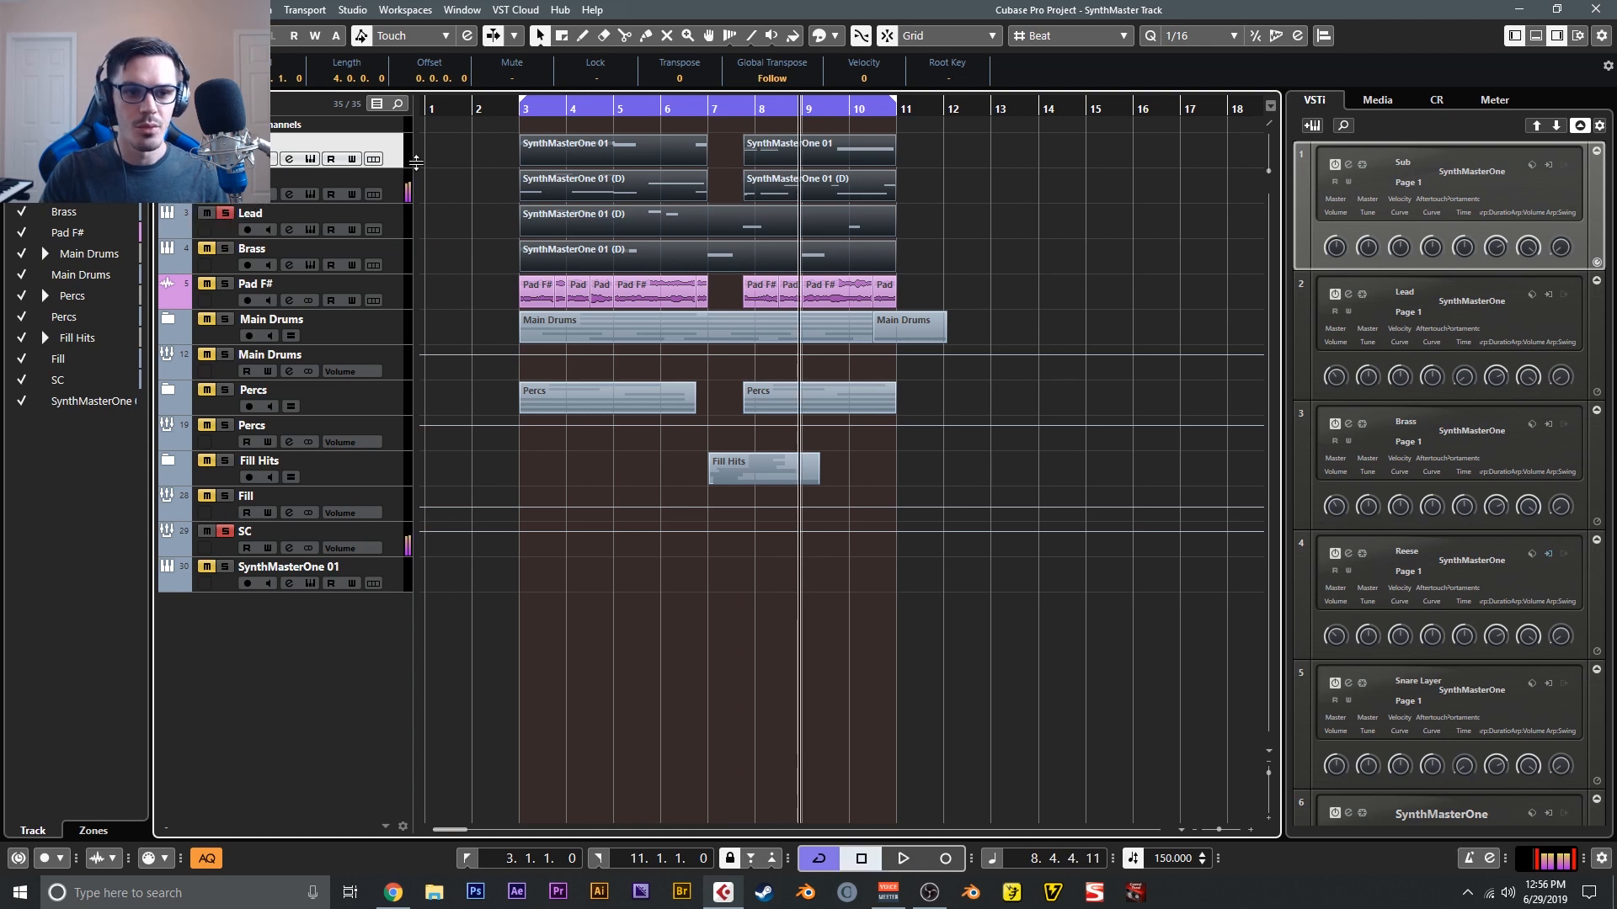
pyautogui.click(508, 108)
pyautogui.click(307, 230)
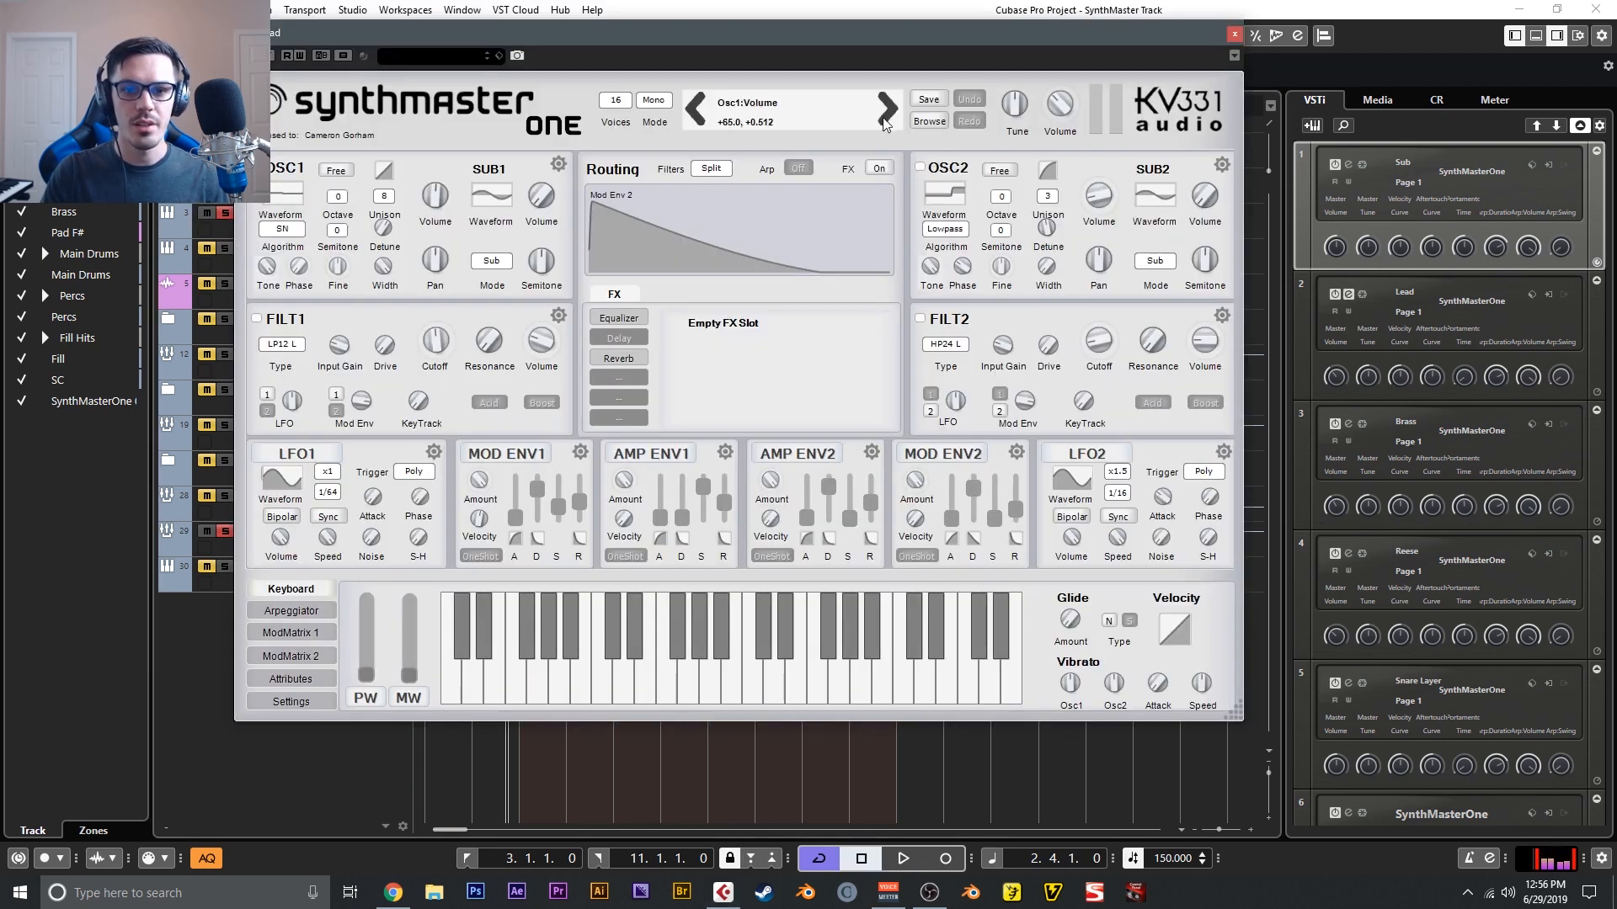
pyautogui.click(1231, 35)
pyautogui.press('space')
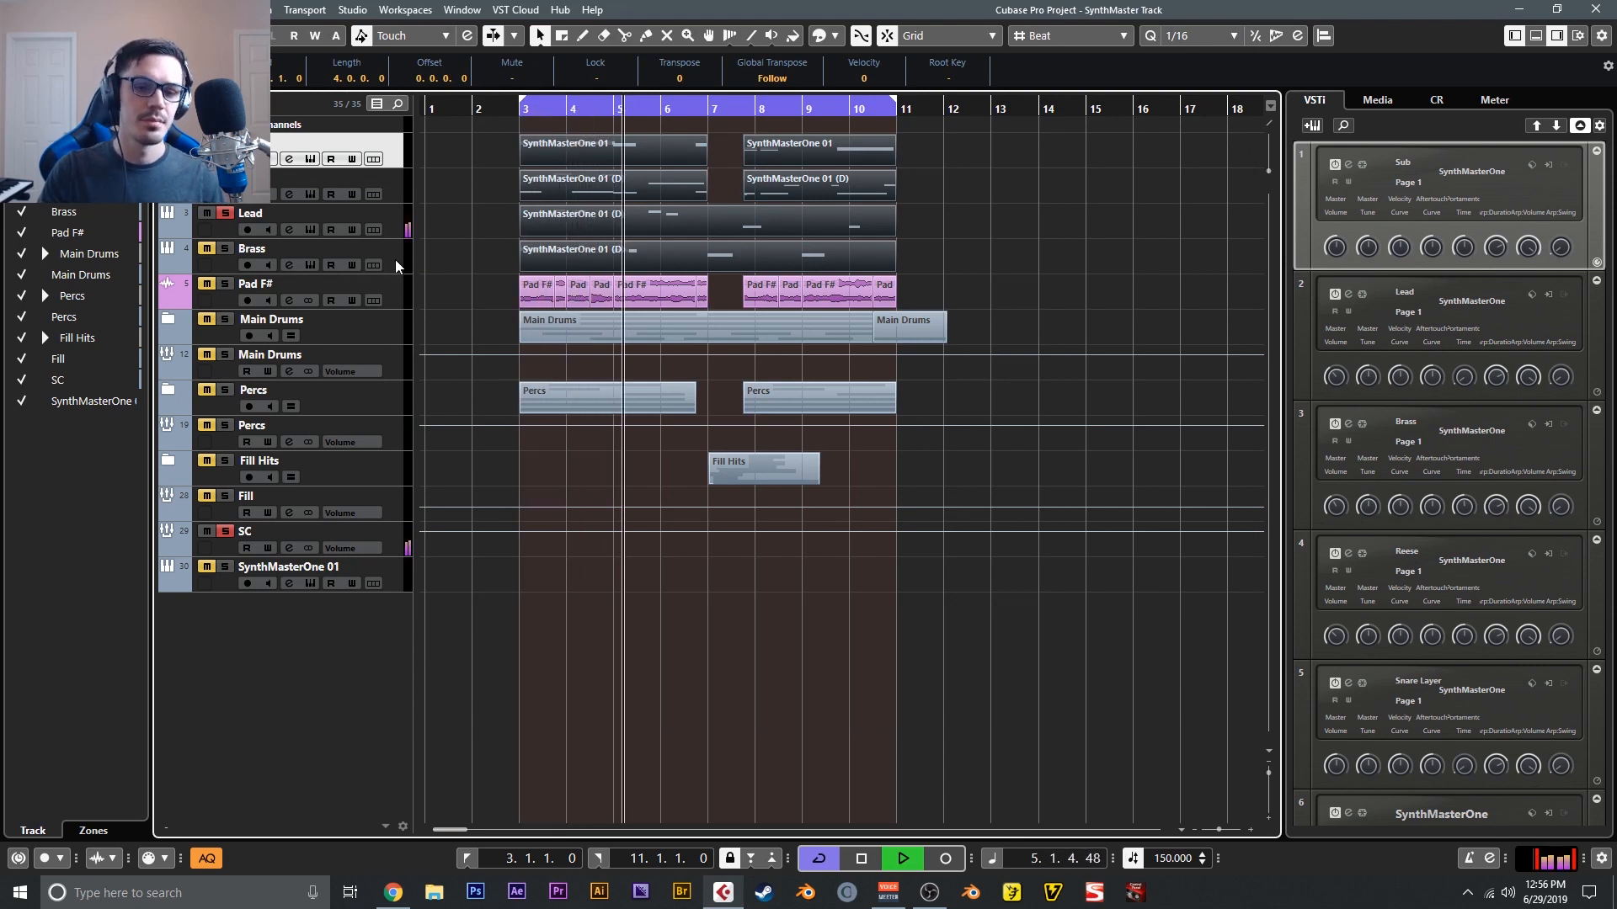
# - Solo the Brass track instead of the Lead and view its synth with the VT Lead 10 preset
pyautogui.click(225, 248)
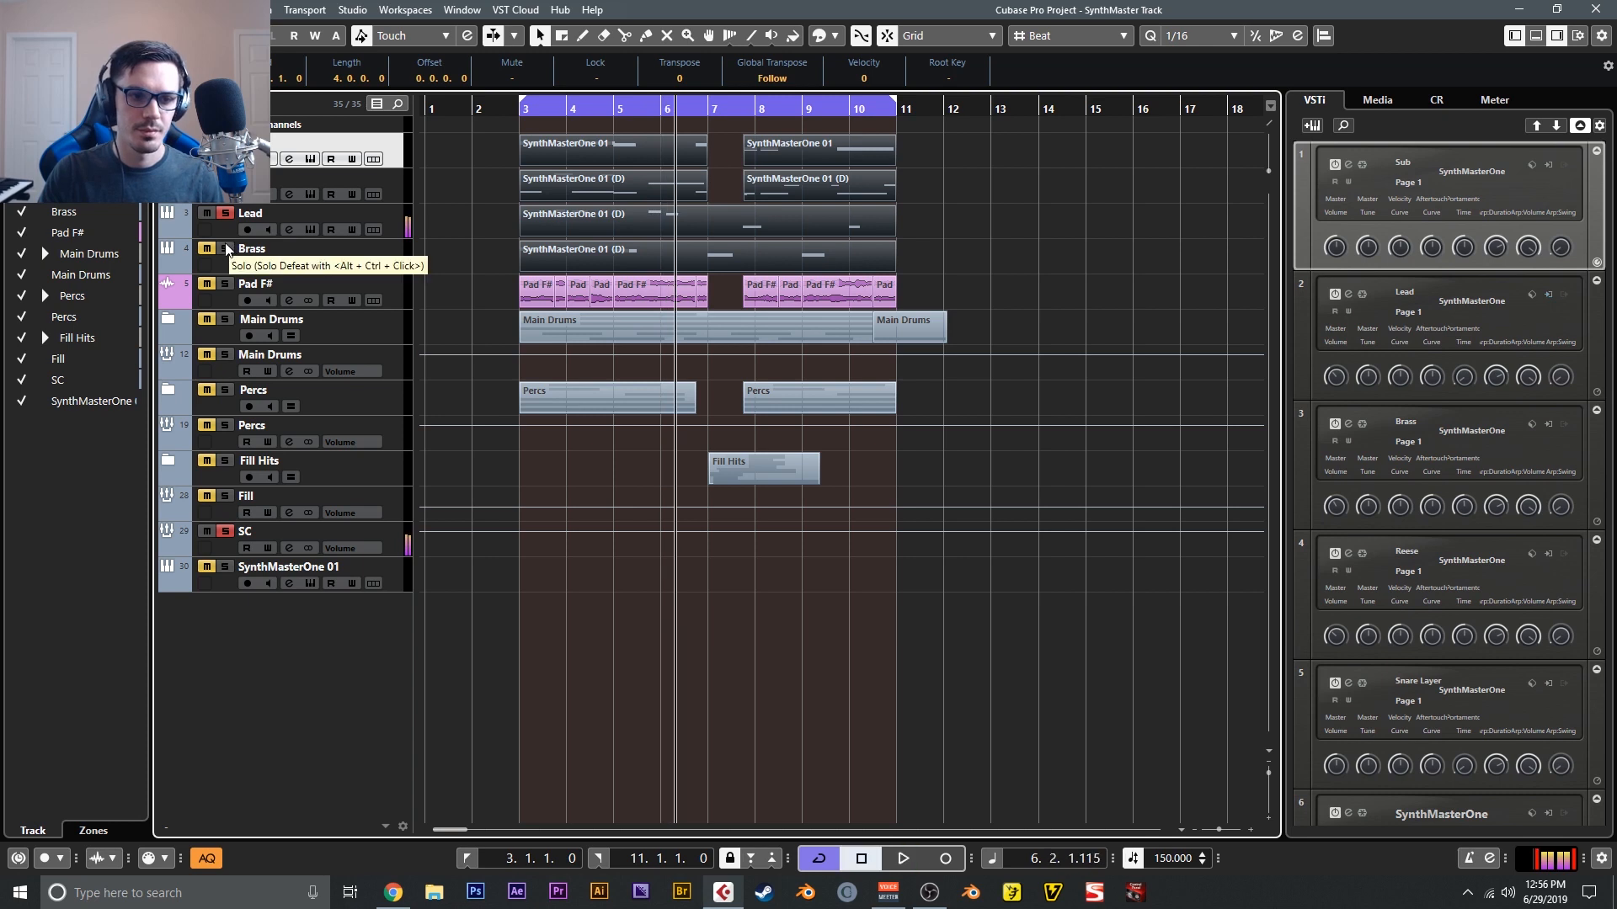
pyautogui.click(225, 213)
pyautogui.press('space')
pyautogui.click(309, 266)
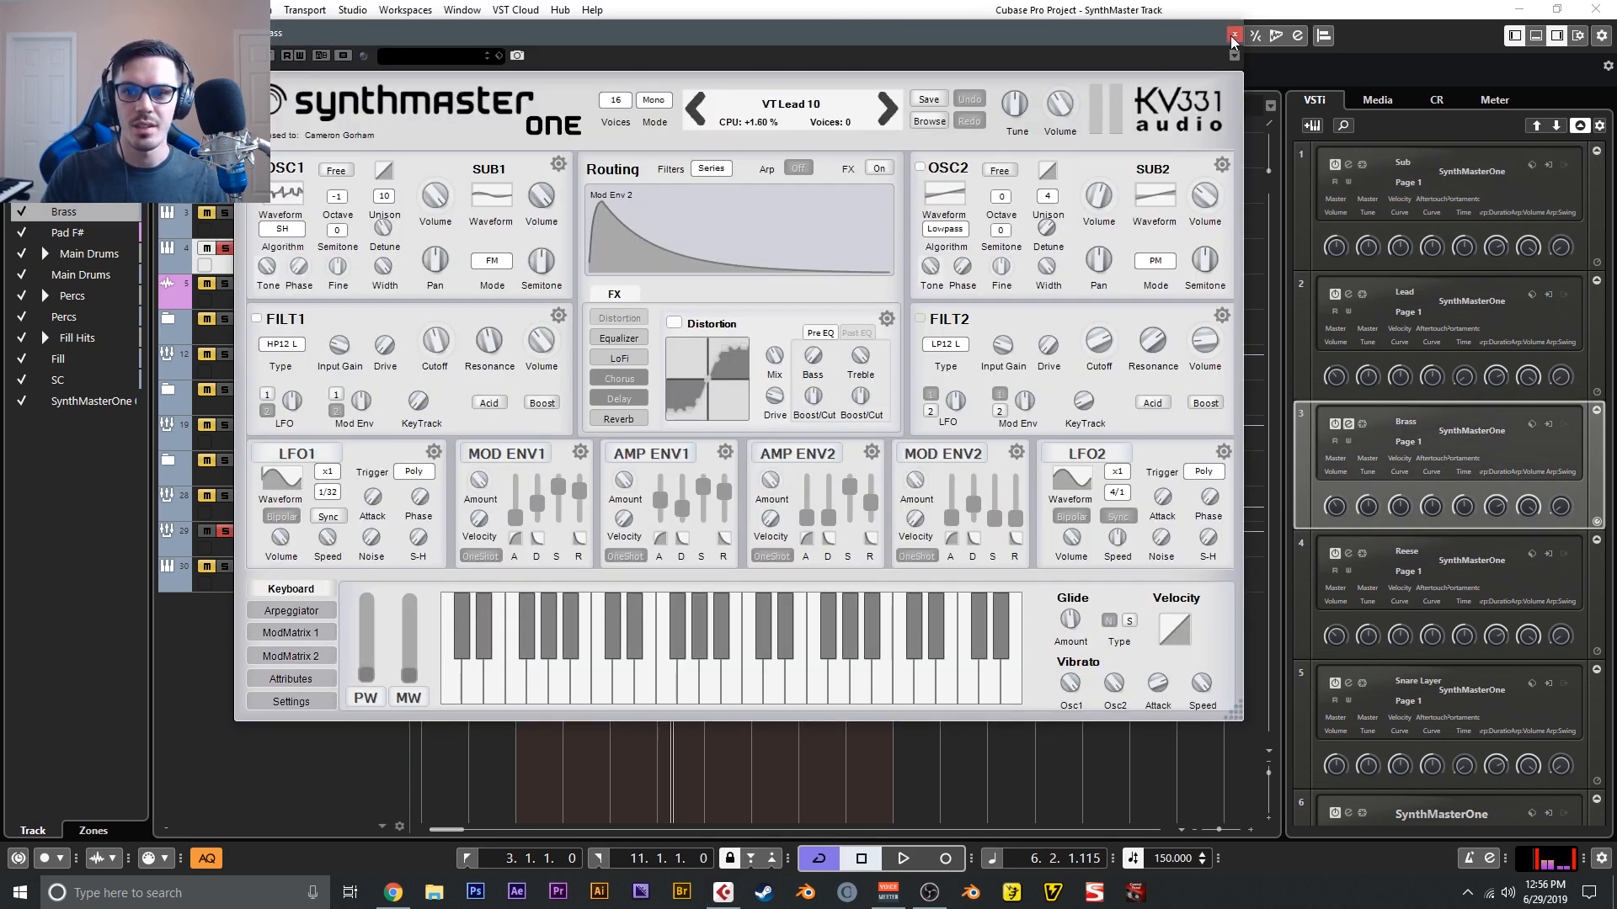
pyautogui.click(1231, 35)
# - Play the soloed Brass part from bar 3, clear the solo and return the playback position to bar 3
pyautogui.click(514, 113)
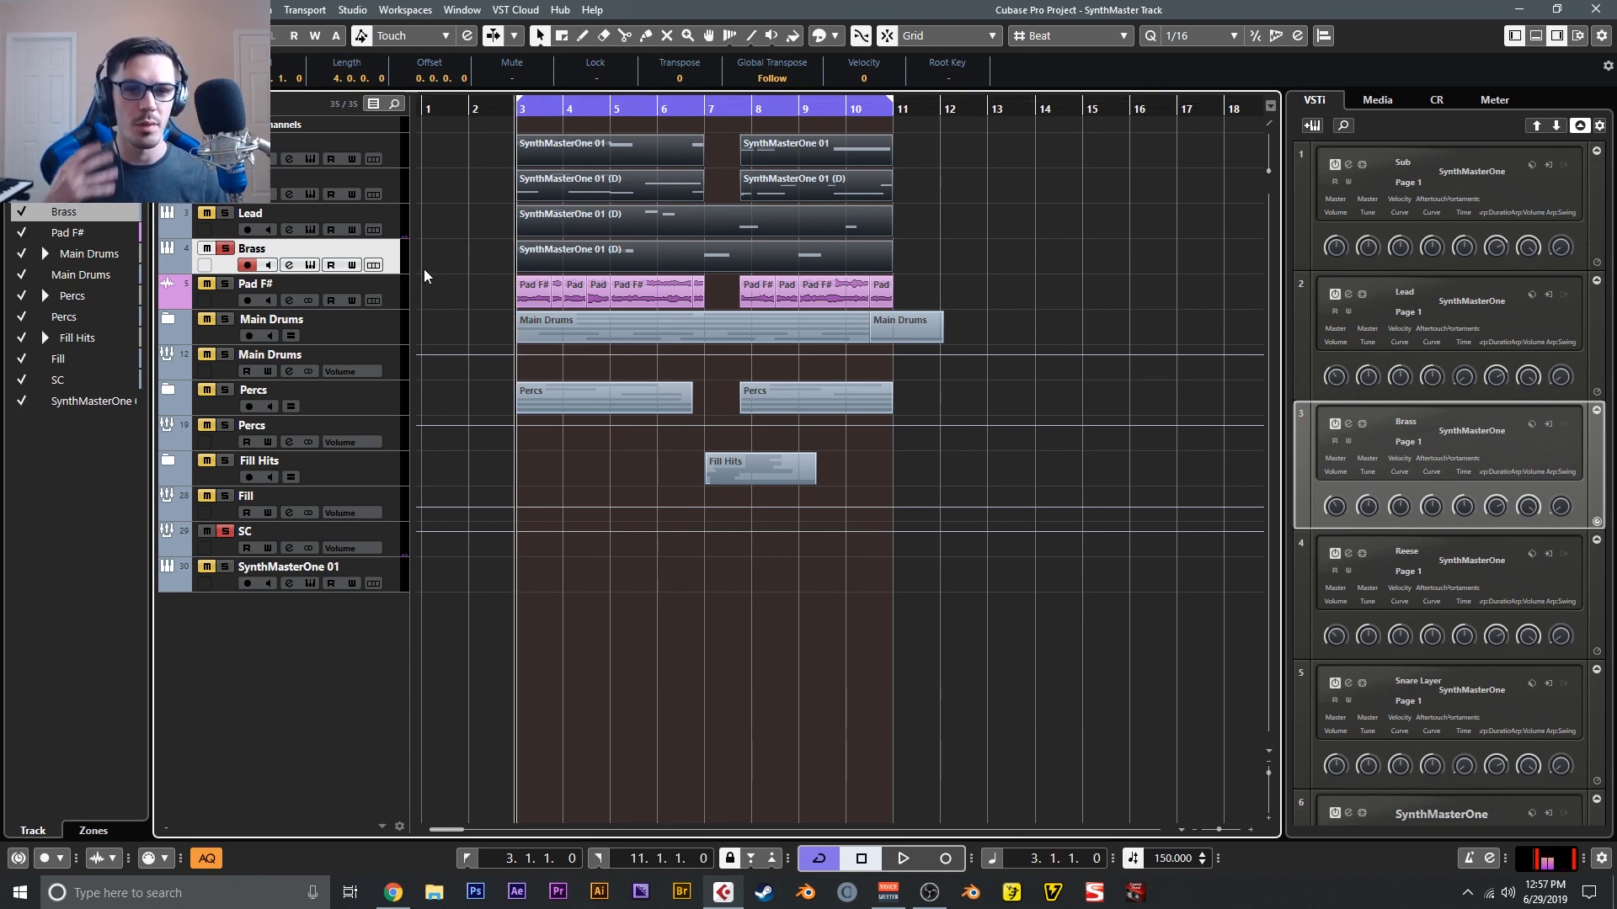
pyautogui.press('space')
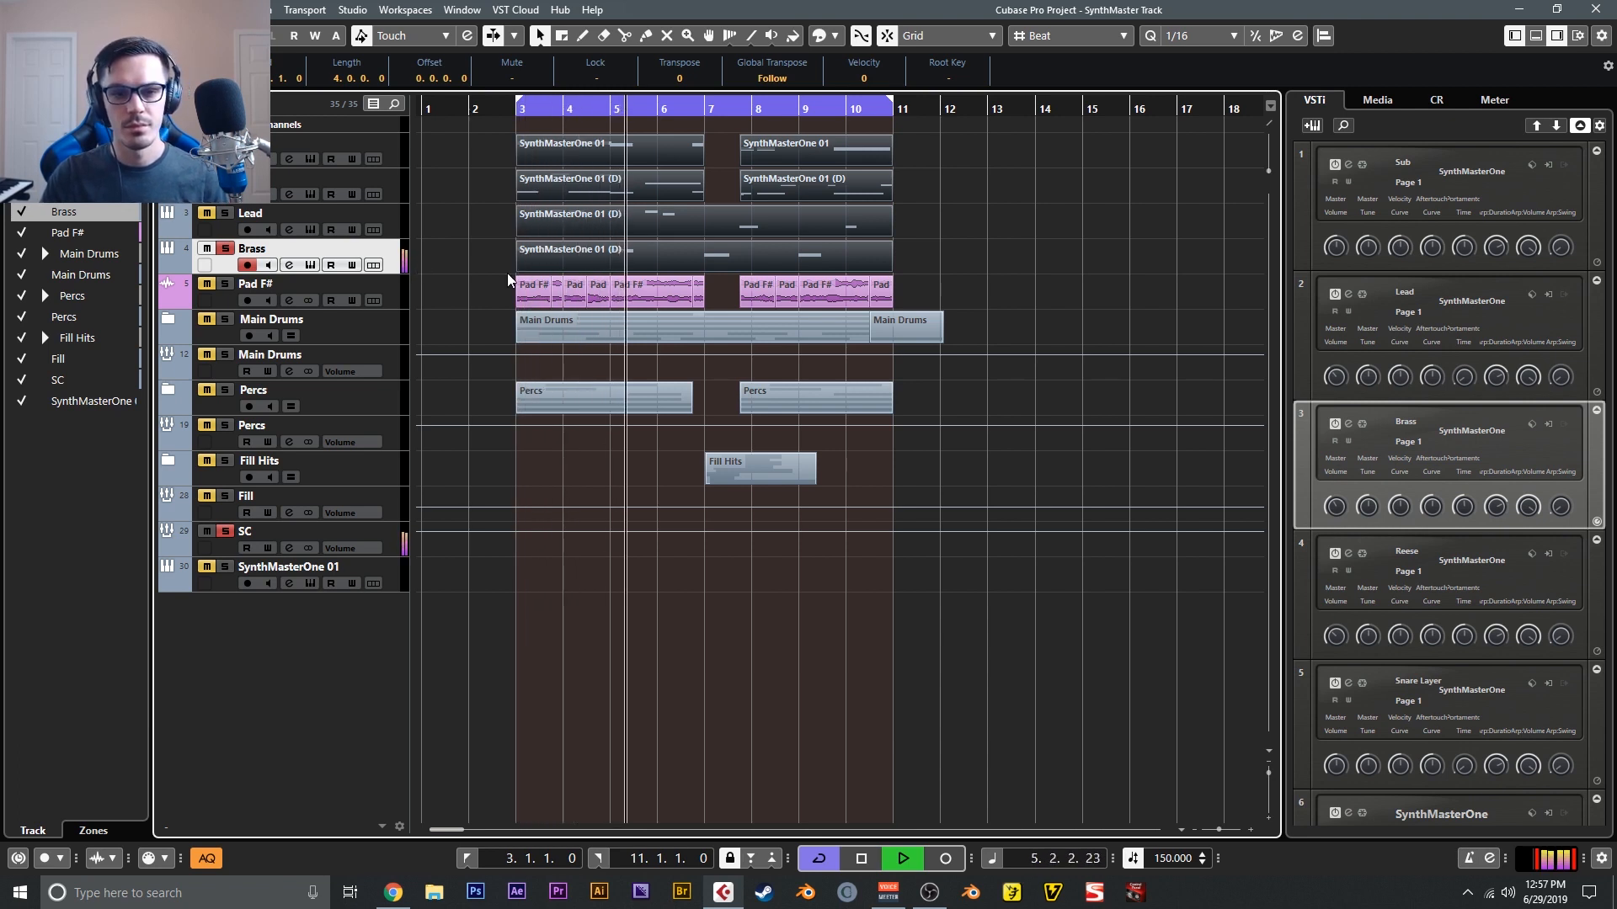
pyautogui.press('space')
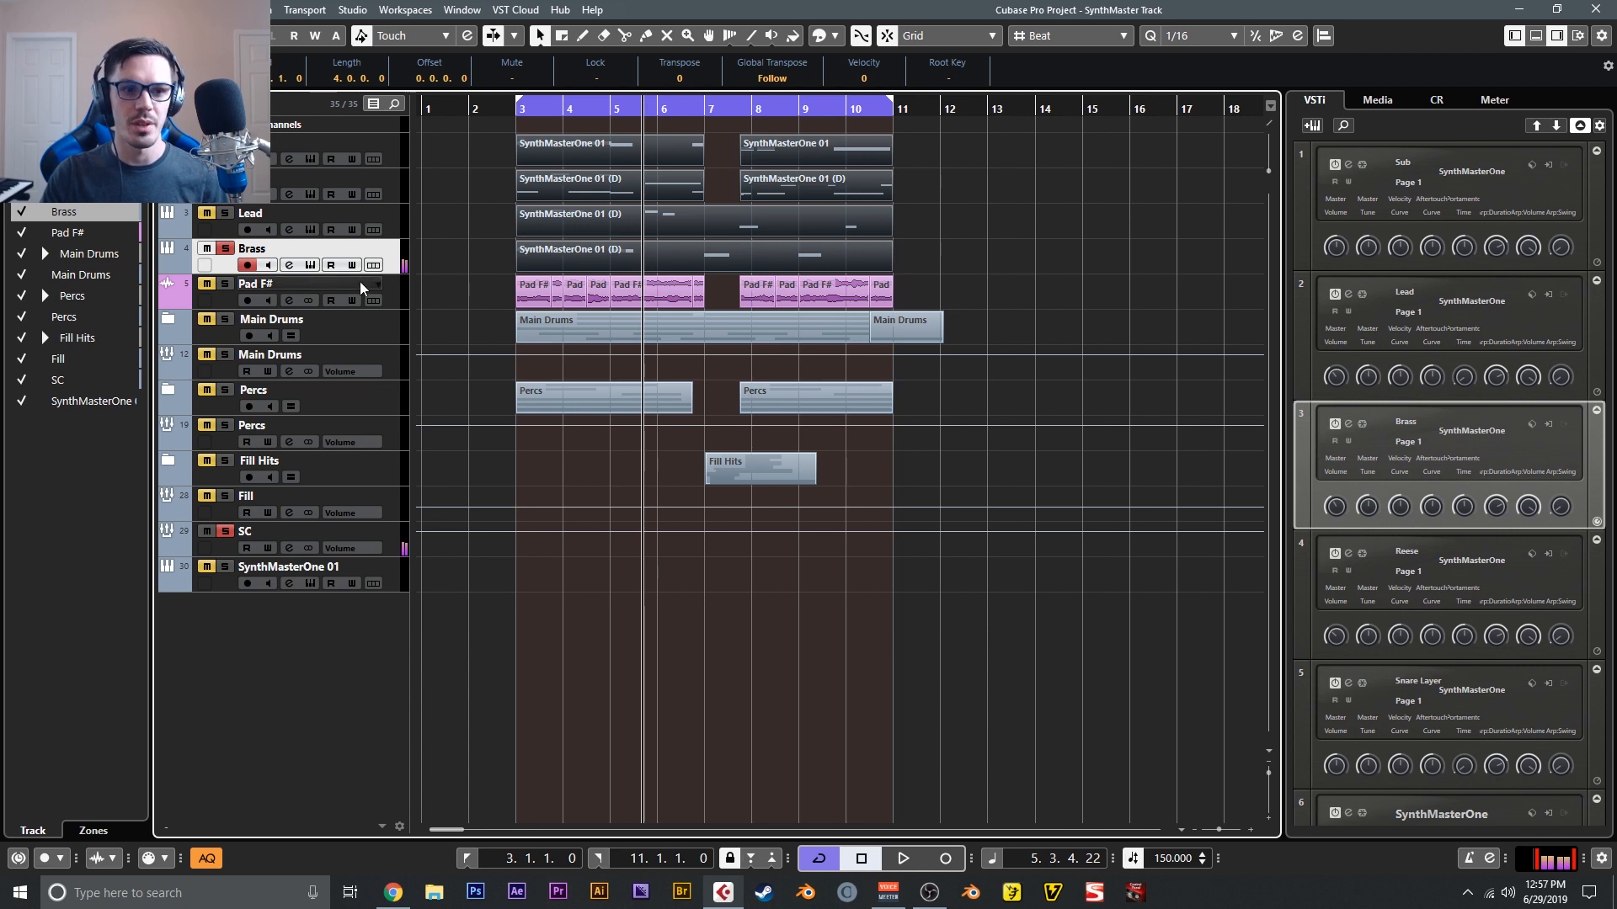
pyautogui.click(225, 249)
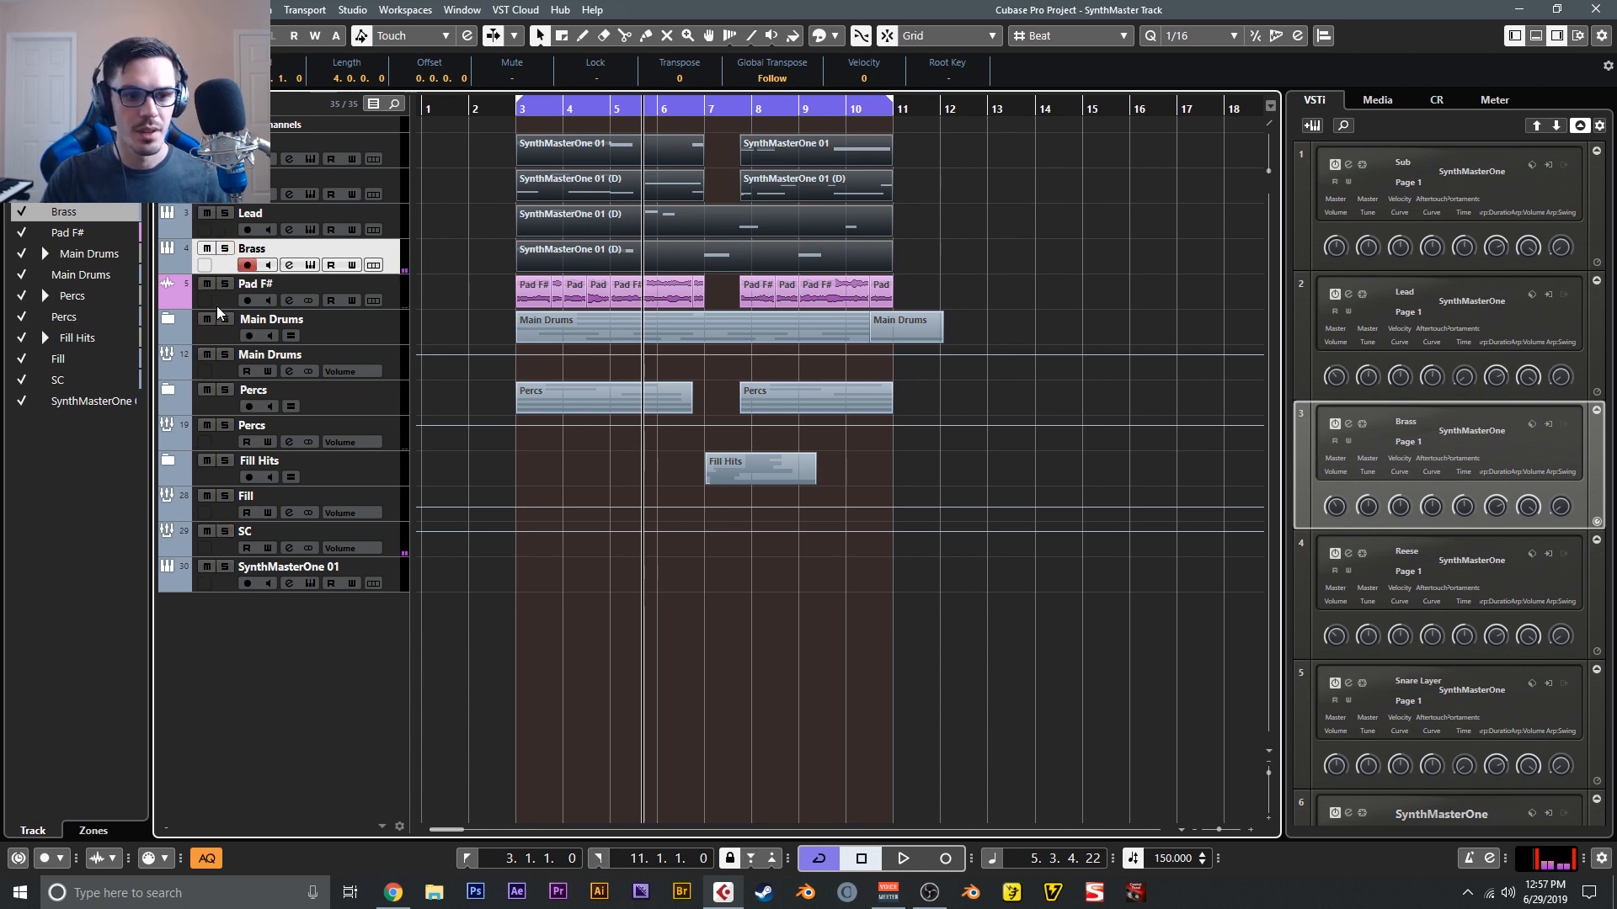
pyautogui.click(512, 110)
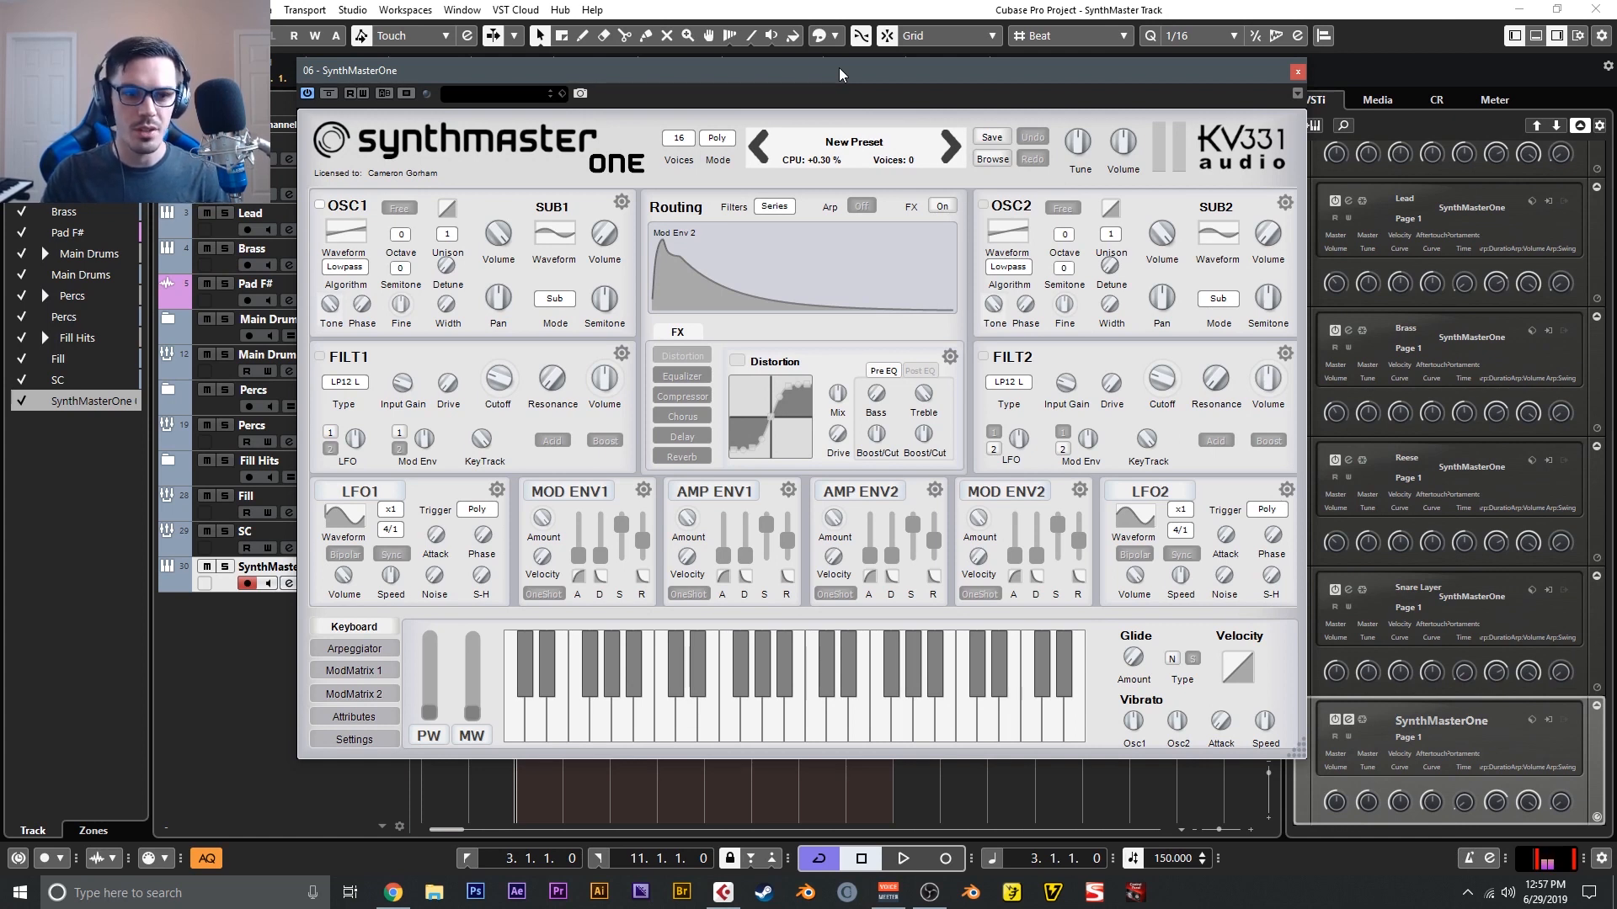
# - In the new SynthMasterOne preset, set oscillator 1's waveform to Sine and its algorithm to Bend+/-
pyautogui.click(351, 249)
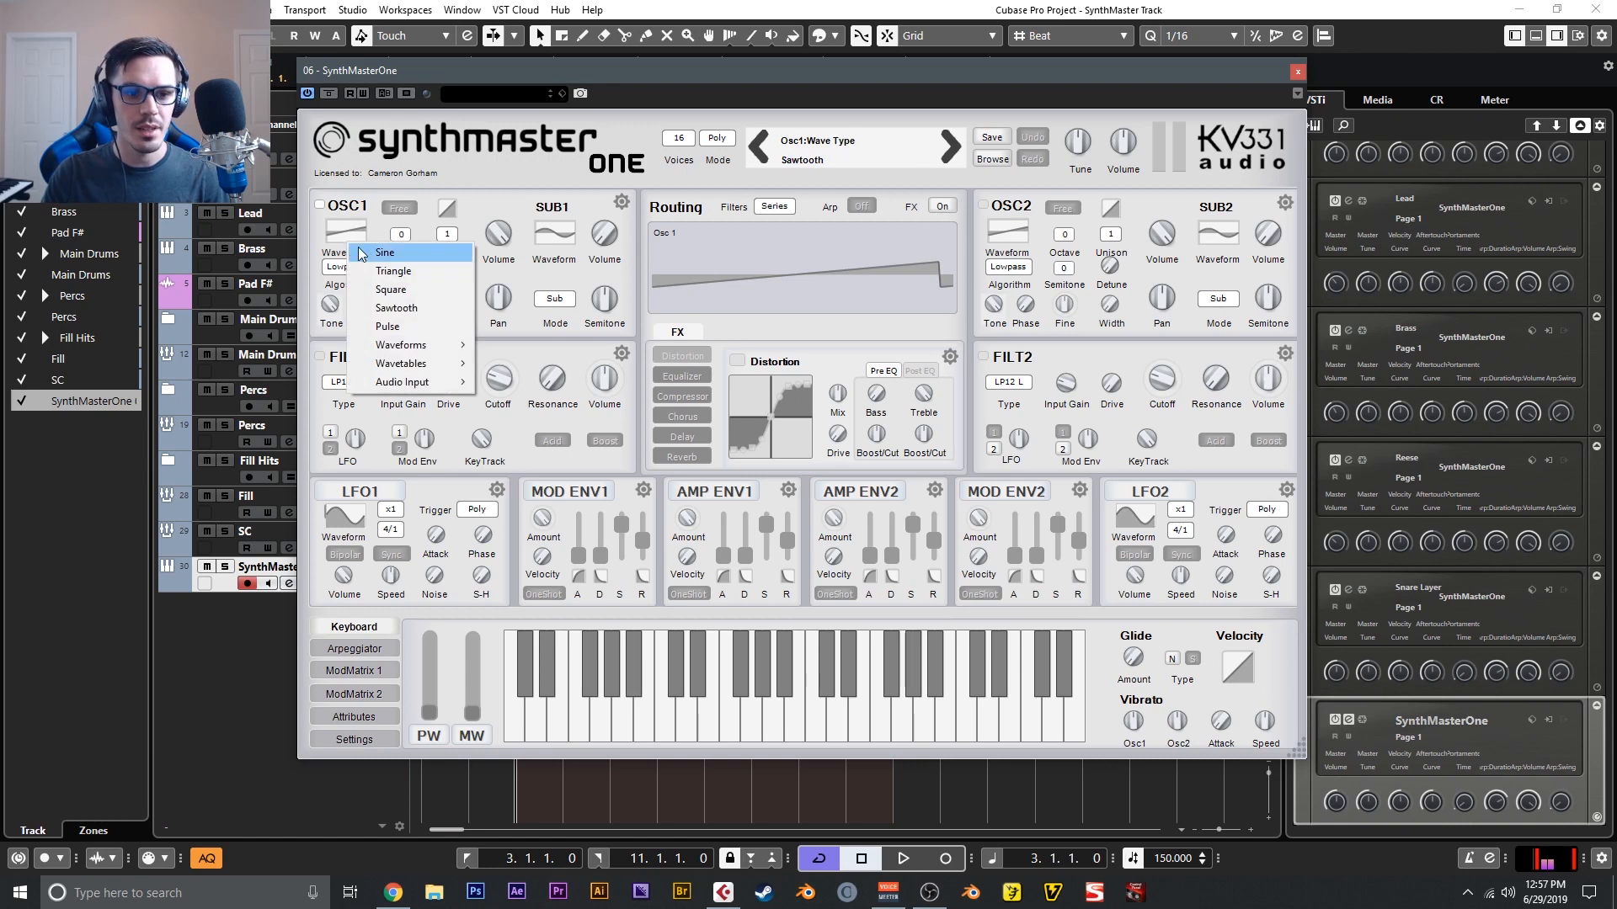
pyautogui.click(401, 273)
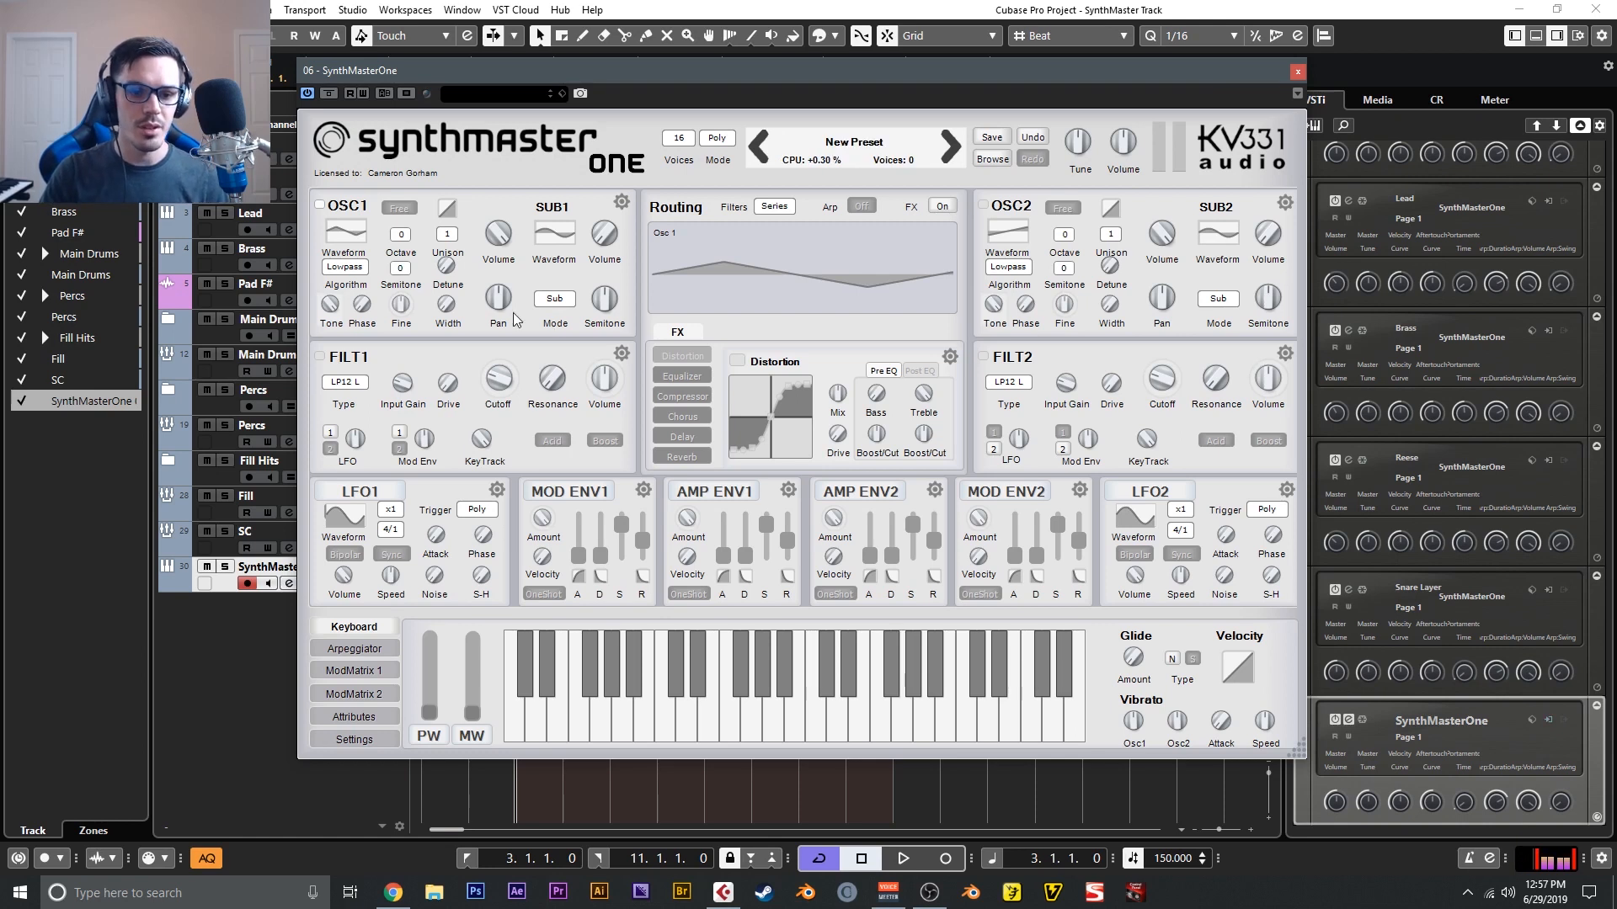
pyautogui.click(349, 268)
pyautogui.moveTo(404, 317)
pyautogui.click(538, 355)
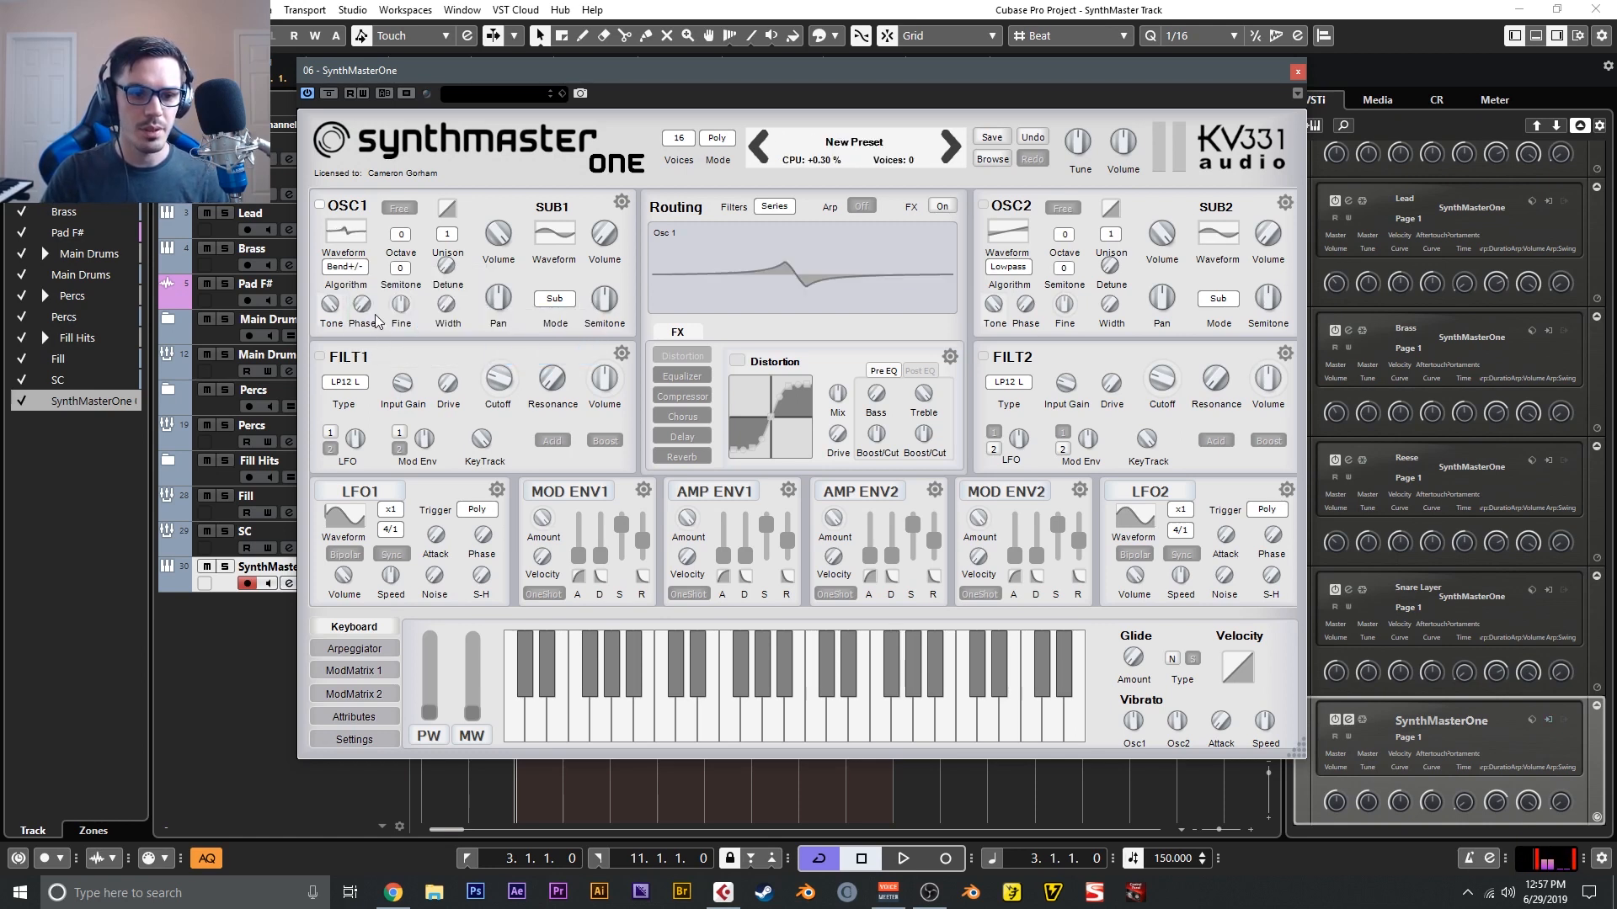
# - Adjust oscillator 1's phase and have LFO 1 modulate it, showing the routing in the modulation matrix
pyautogui.moveTo(367, 303); pyautogui.dragTo(384, 286)
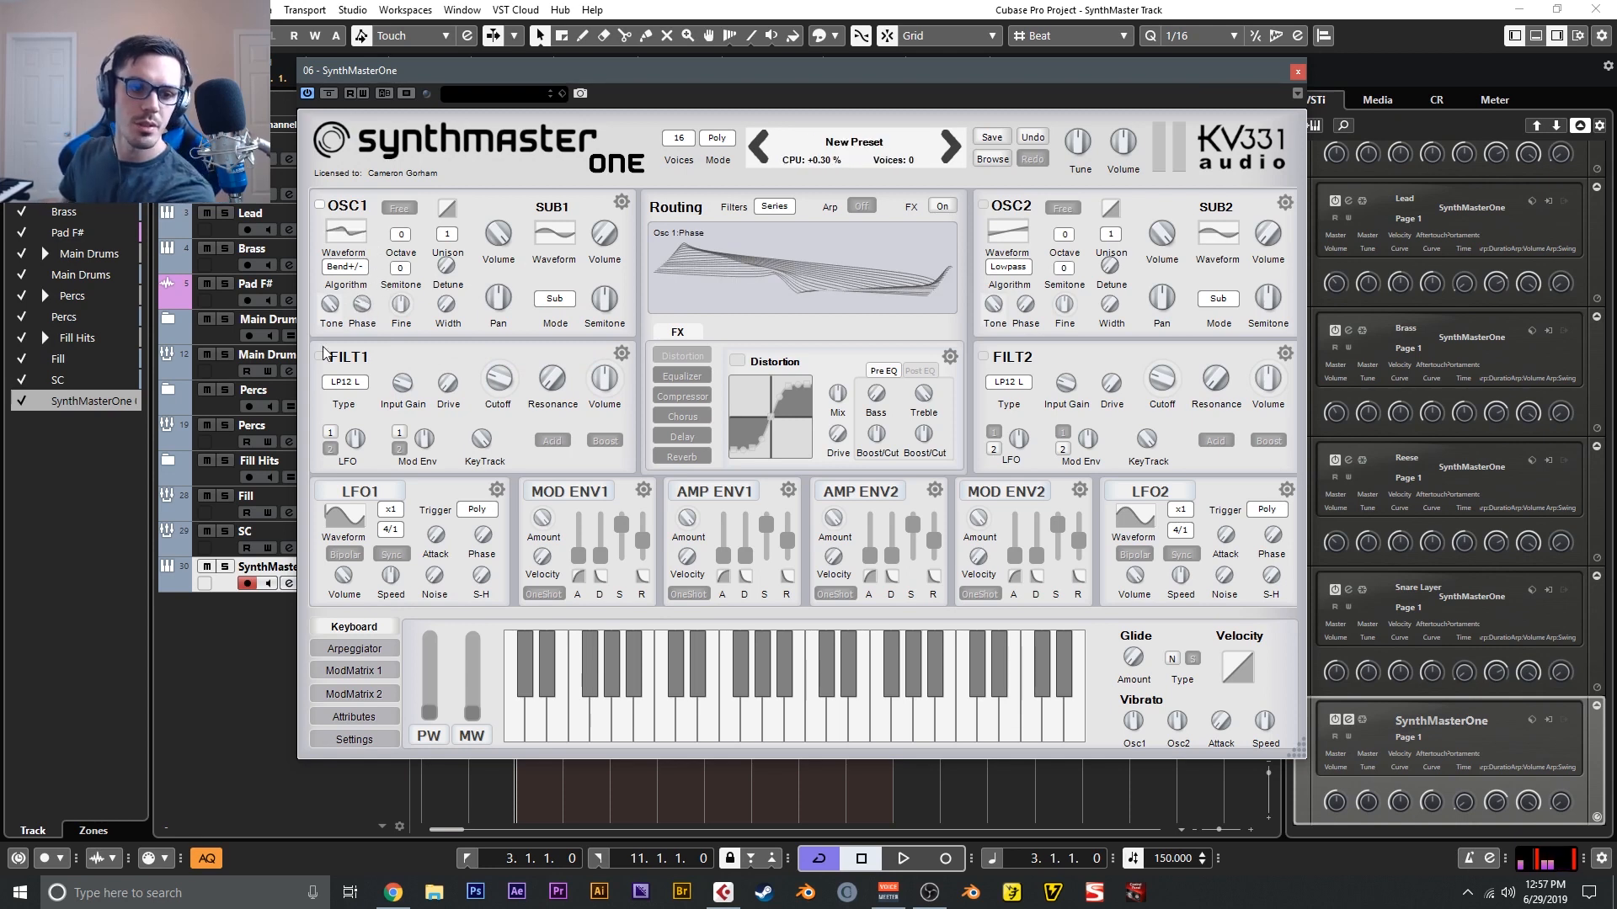
pyautogui.moveTo(362, 309); pyautogui.dragTo(370, 313)
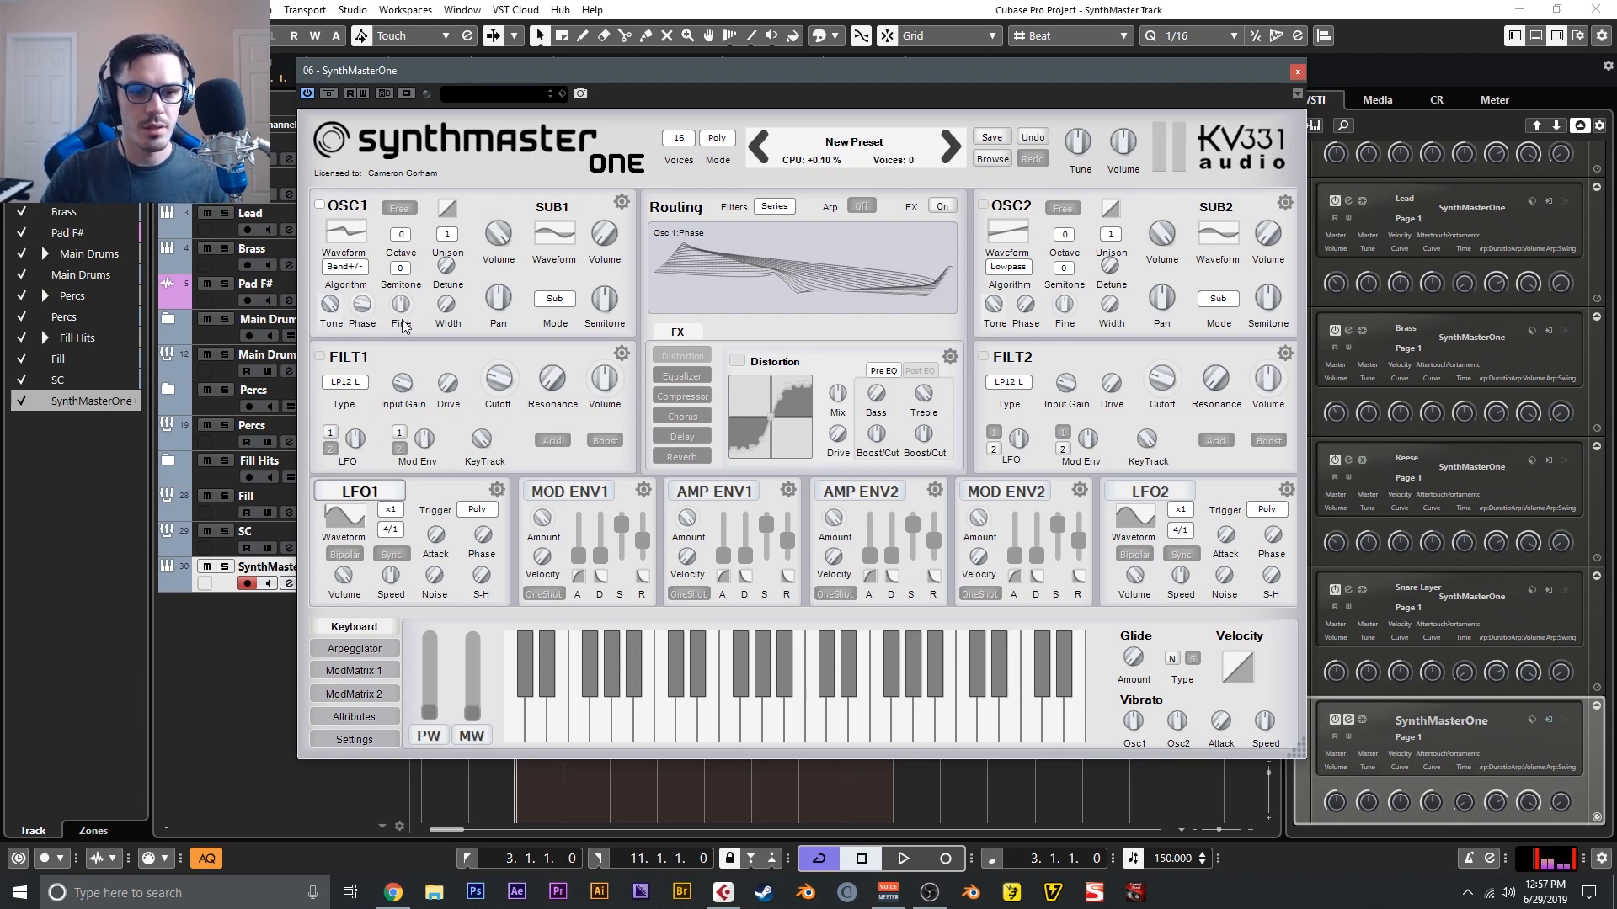
pyautogui.click(372, 671)
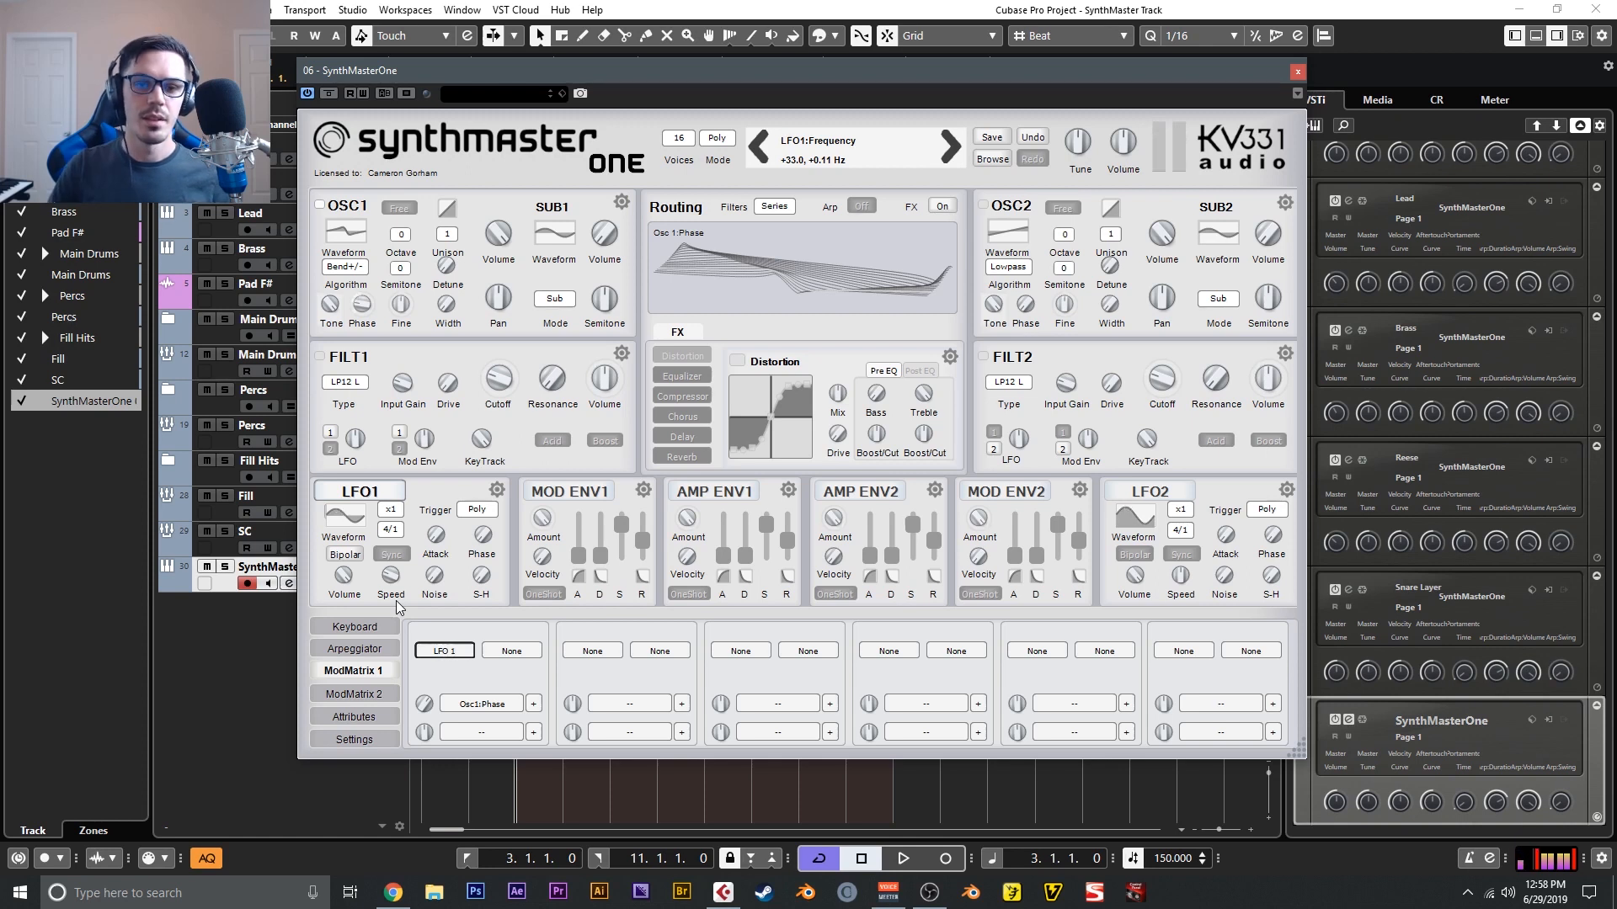
# - Set oscillator 1 to 2 unison voices and enable its Free mode
pyautogui.click(447, 235)
pyautogui.click(451, 246)
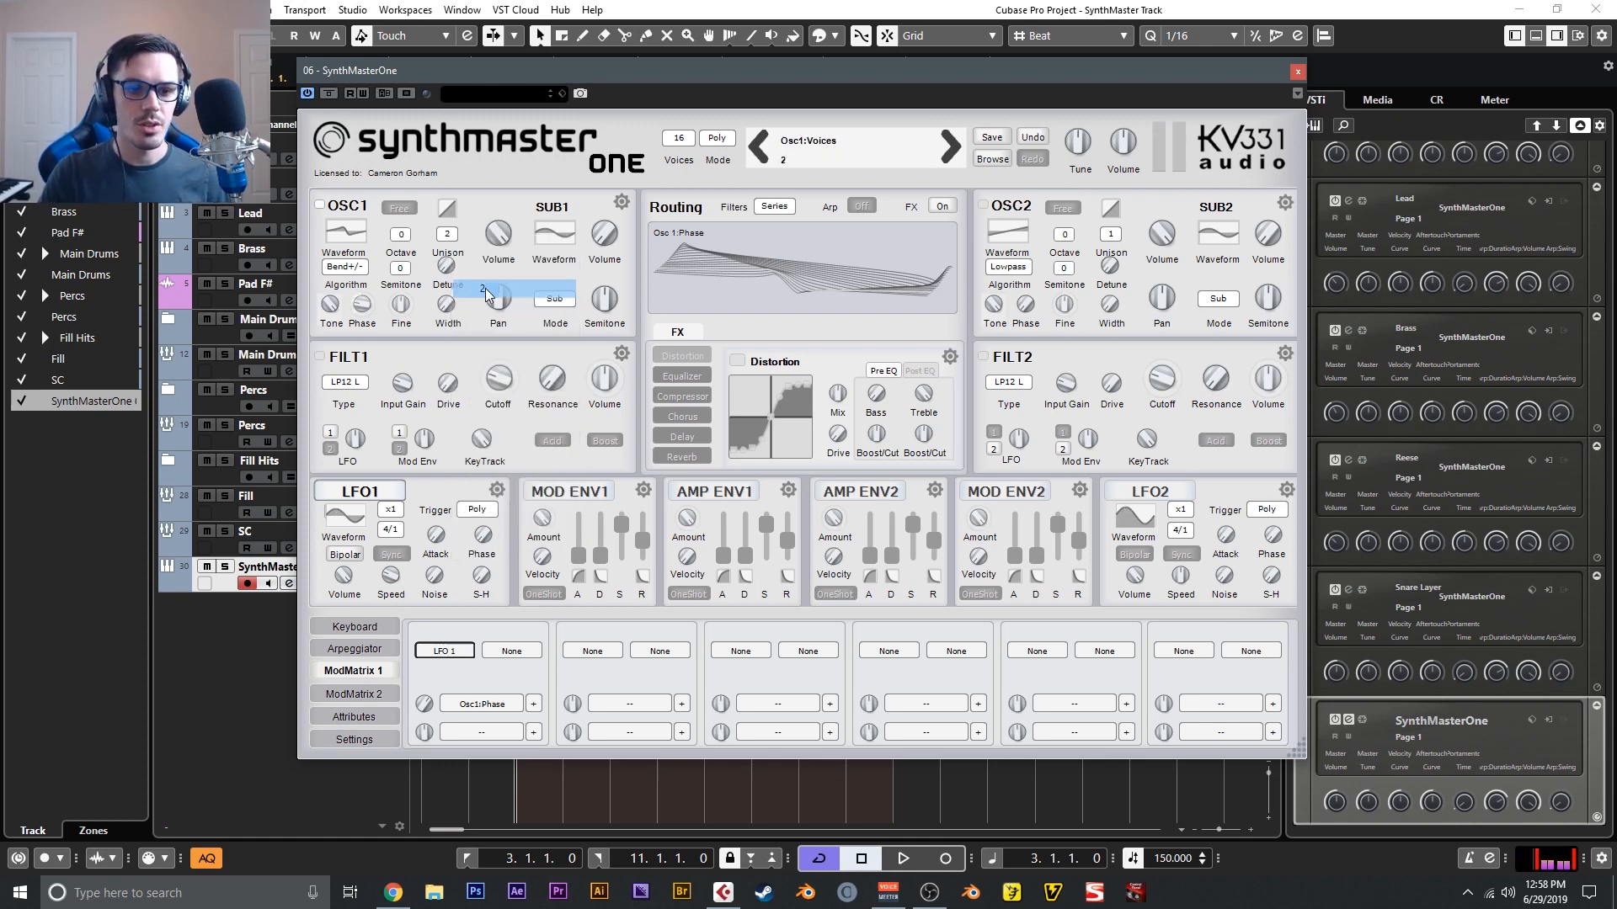
pyautogui.click(410, 209)
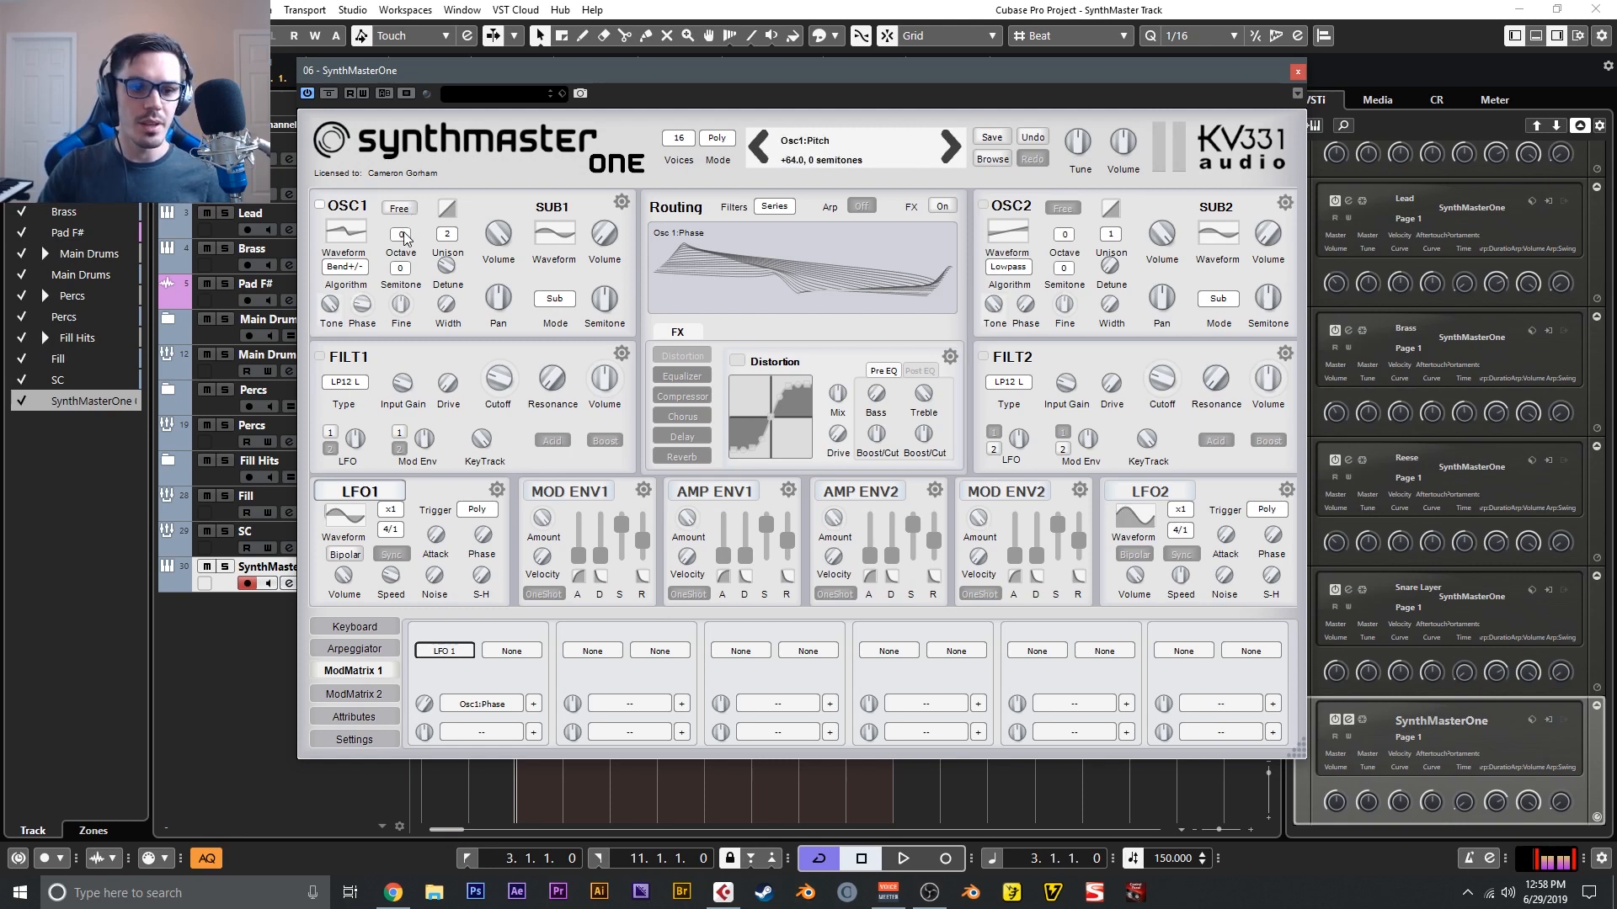
# - Try oscillator 1's octave at -1 and change it to +1
pyautogui.click(404, 235)
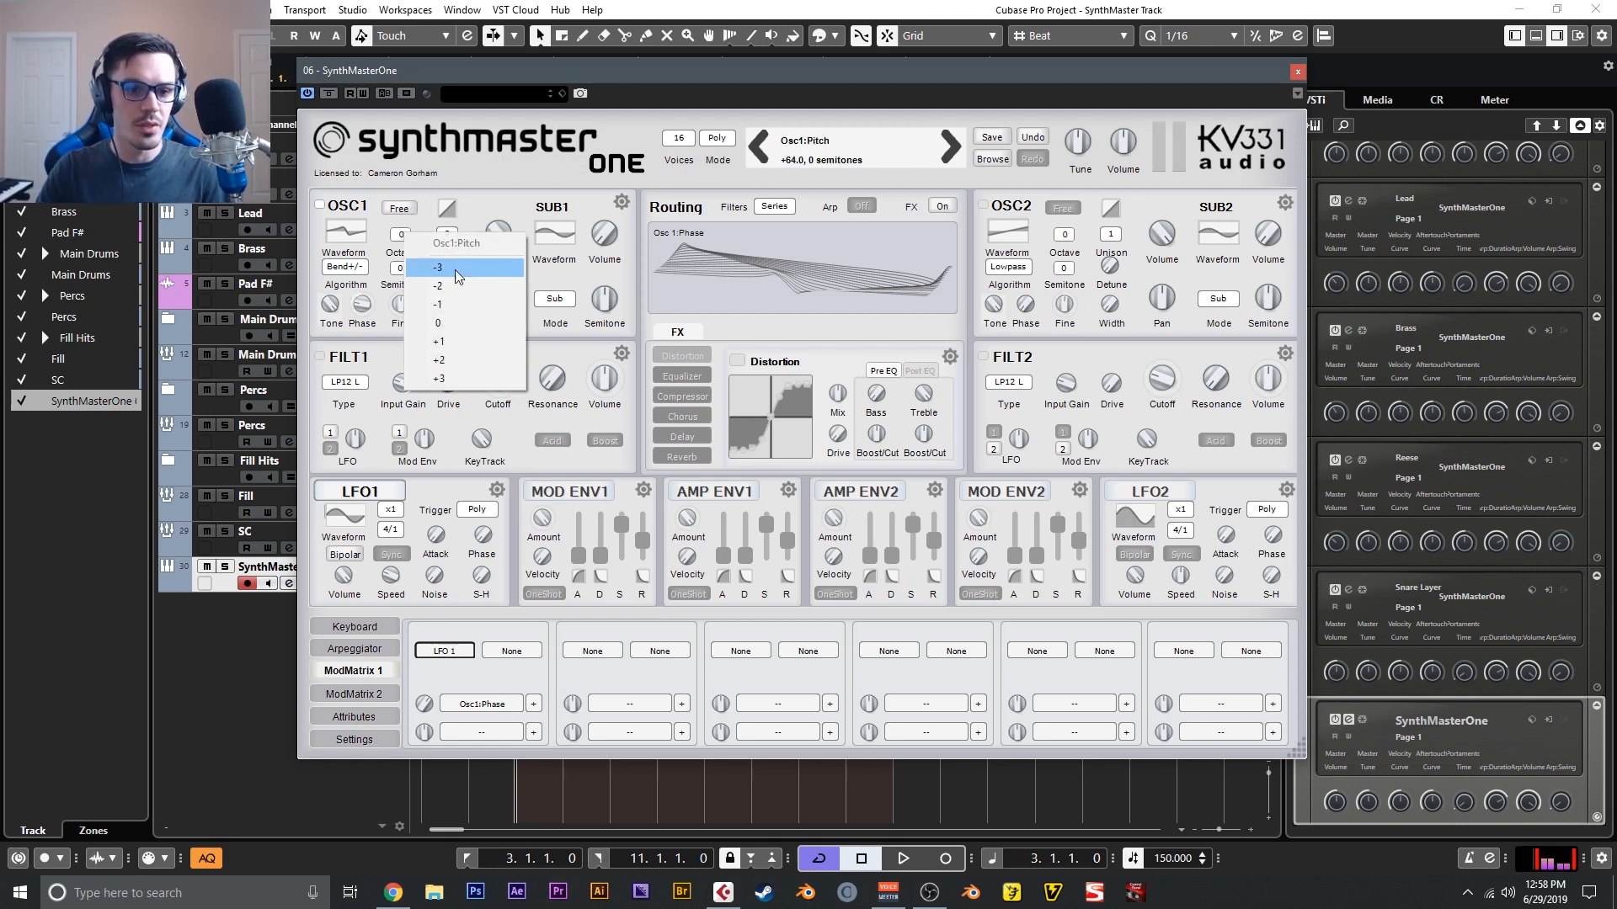
pyautogui.click(458, 297)
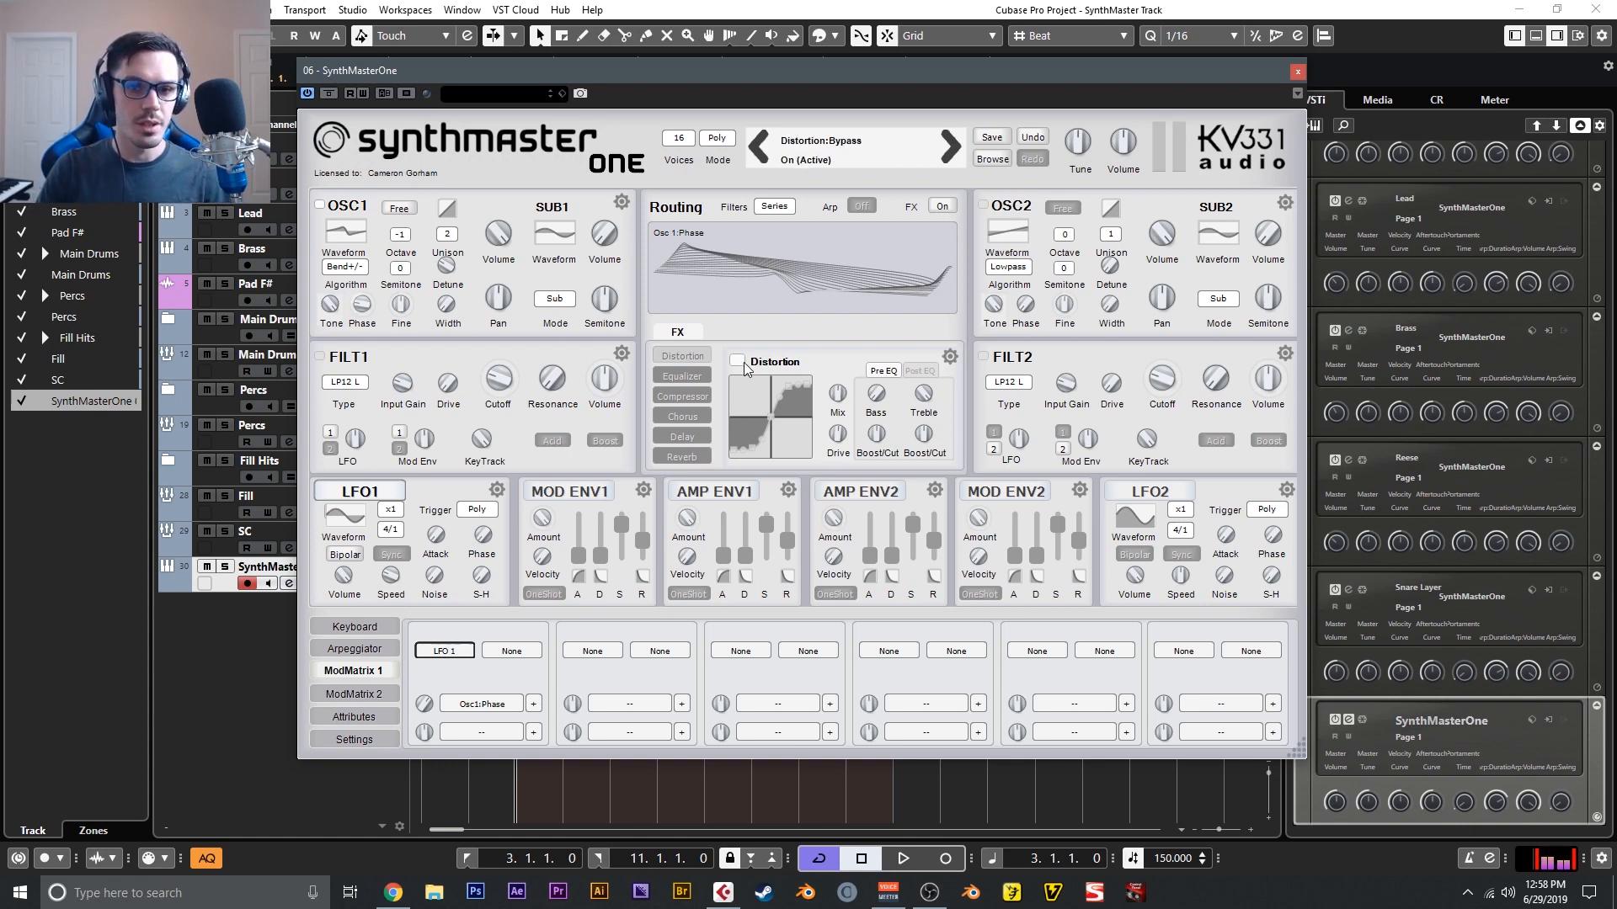
pyautogui.click(405, 245)
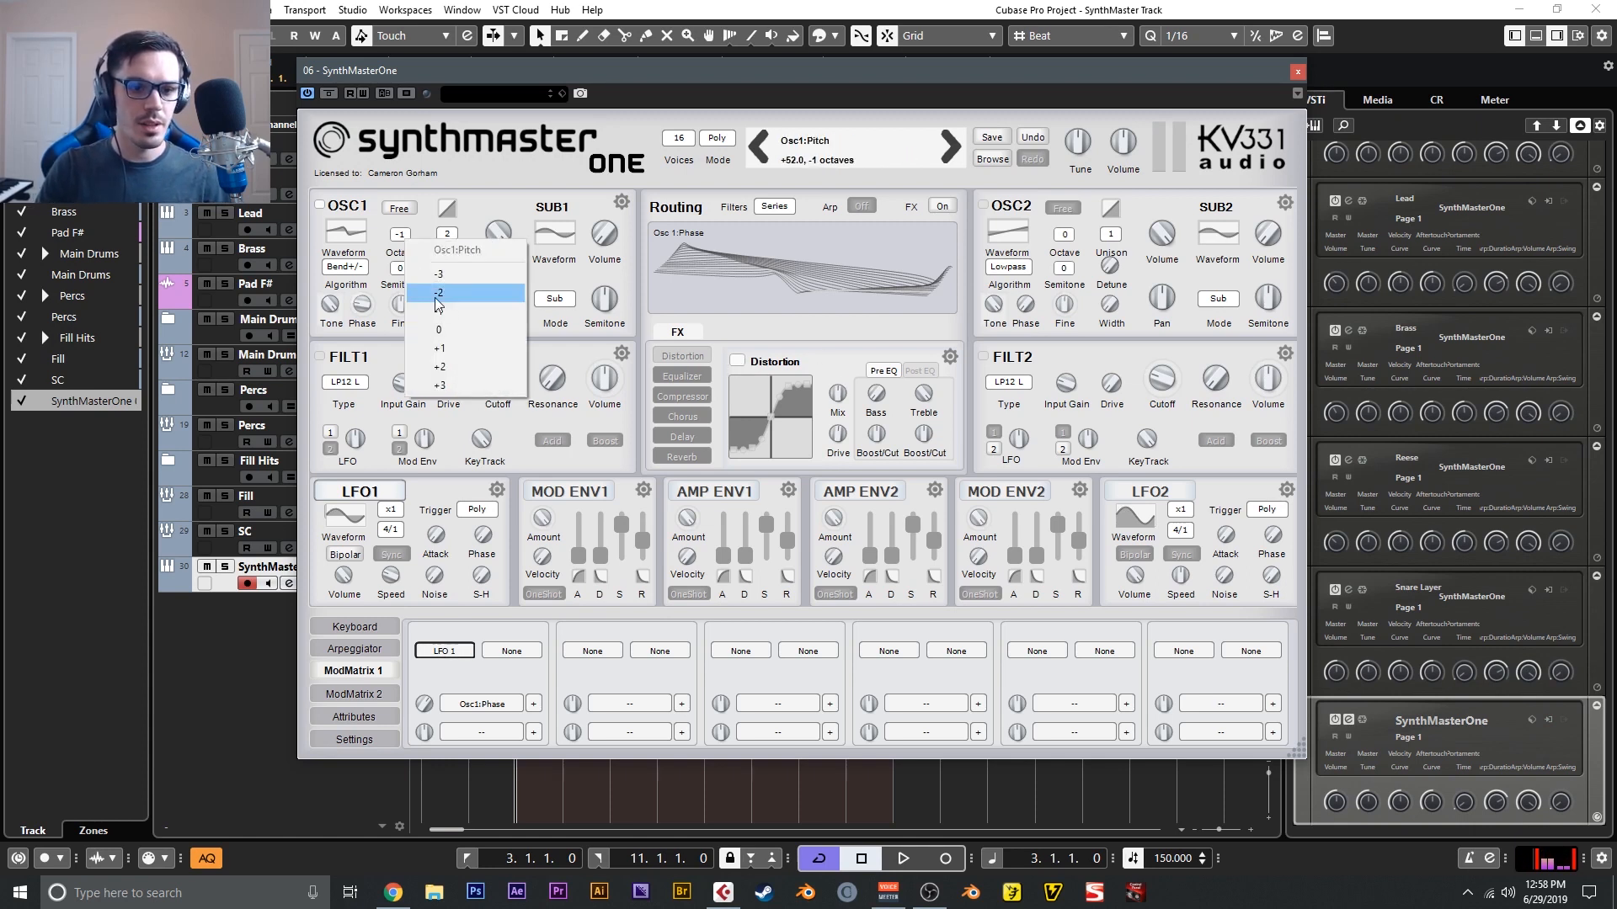
pyautogui.click(450, 335)
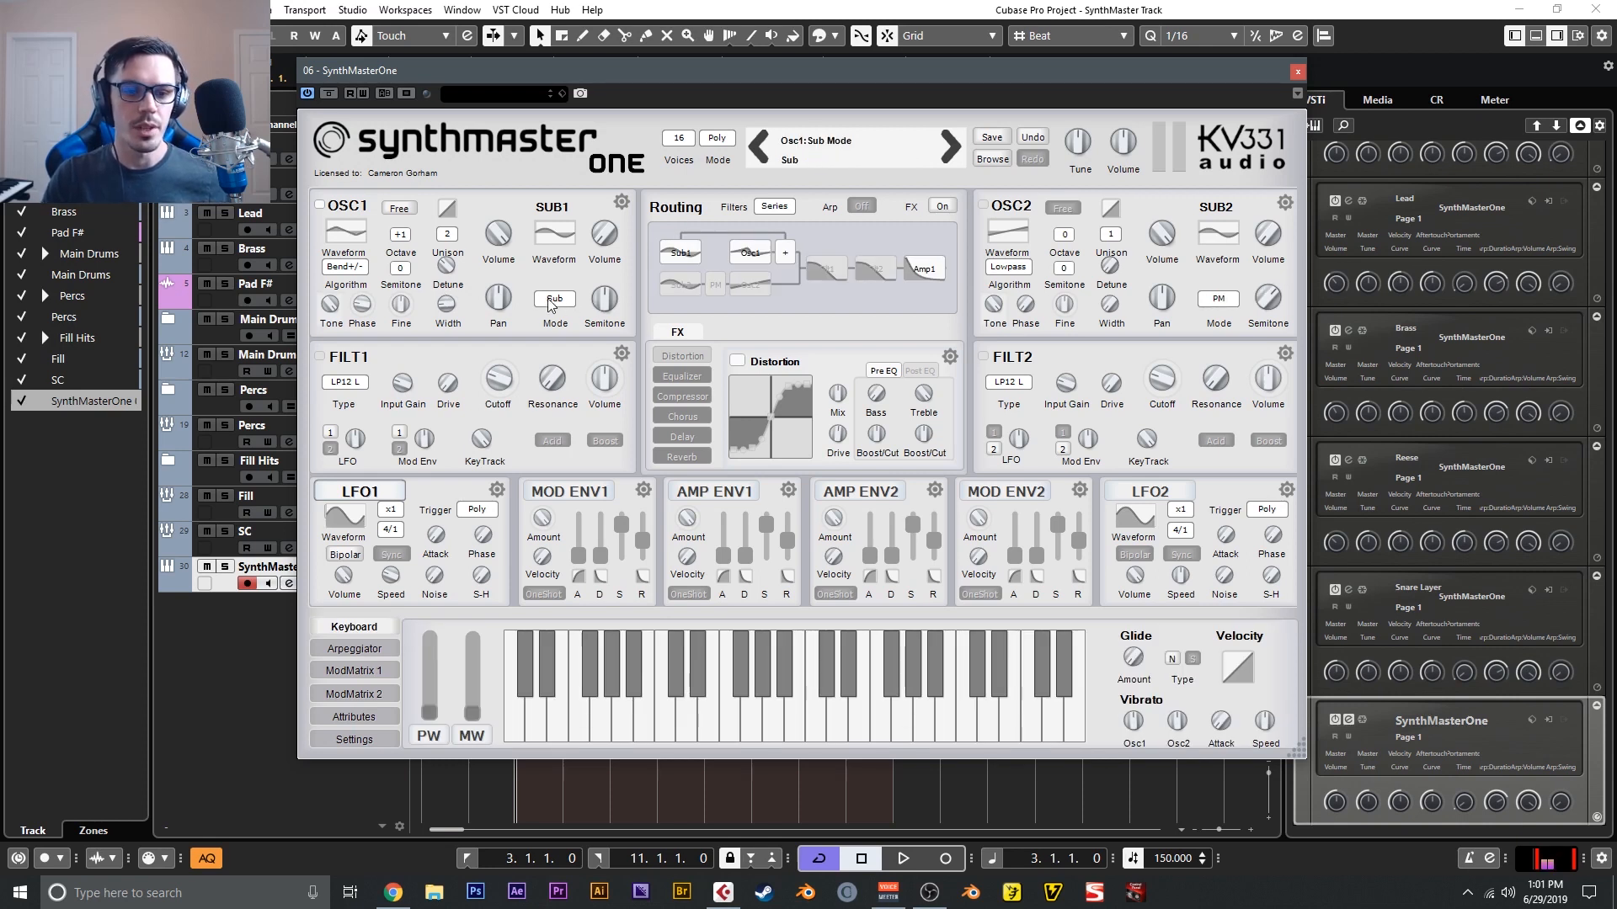
# - Set oscillator 1's sub to Sub mode, lower its semitone pitch and bring its volume down to 0
pyautogui.click(556, 299)
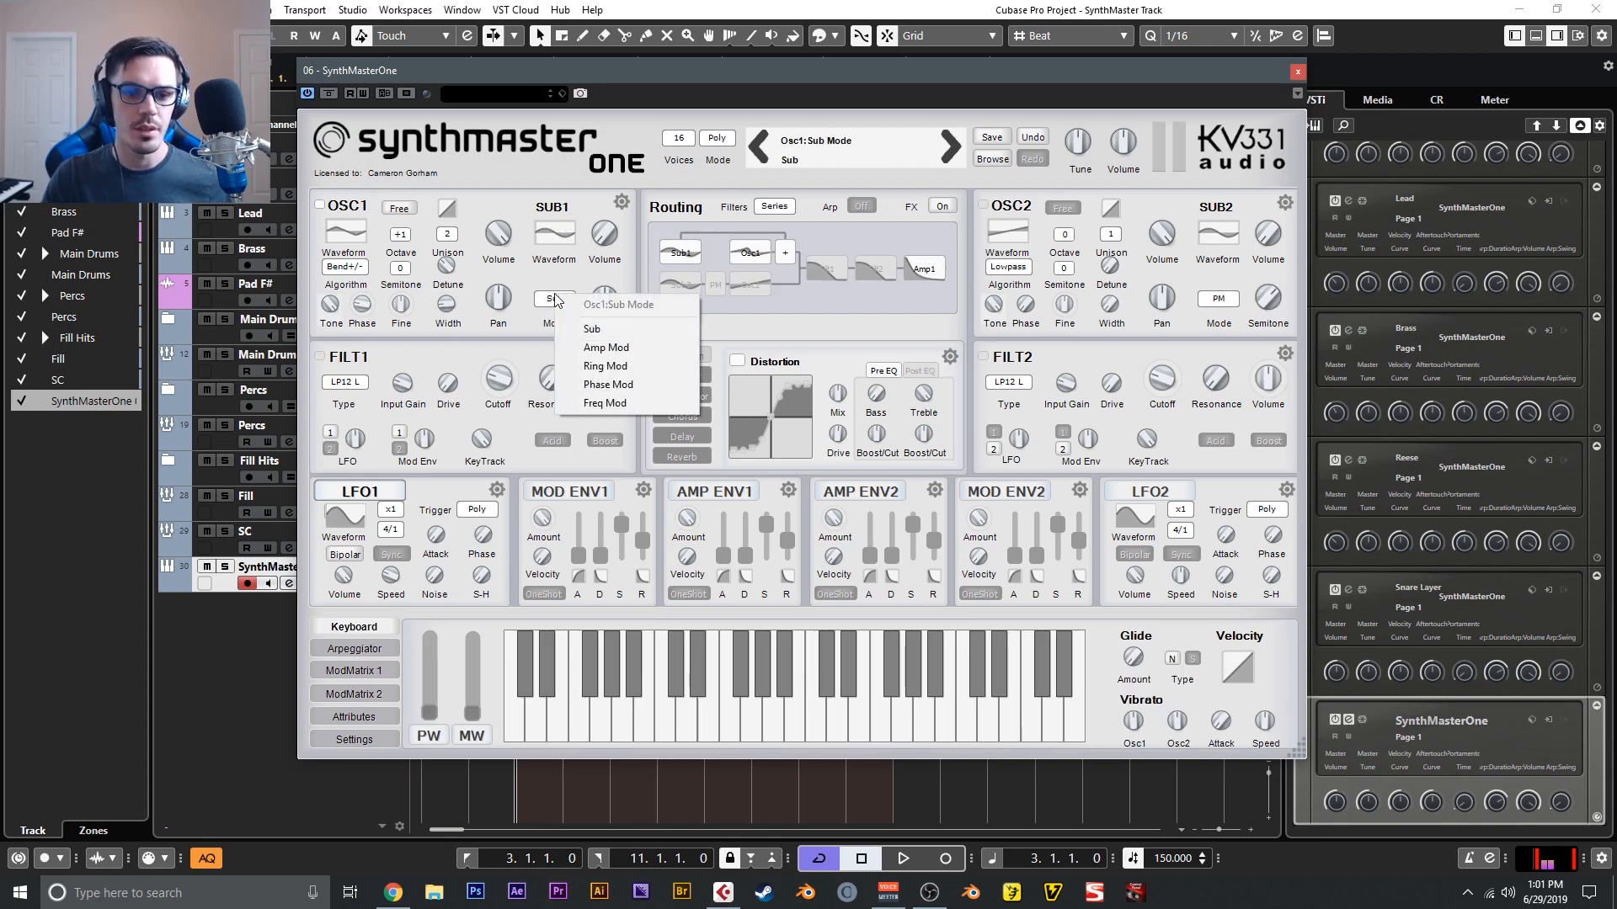
pyautogui.click(591, 328)
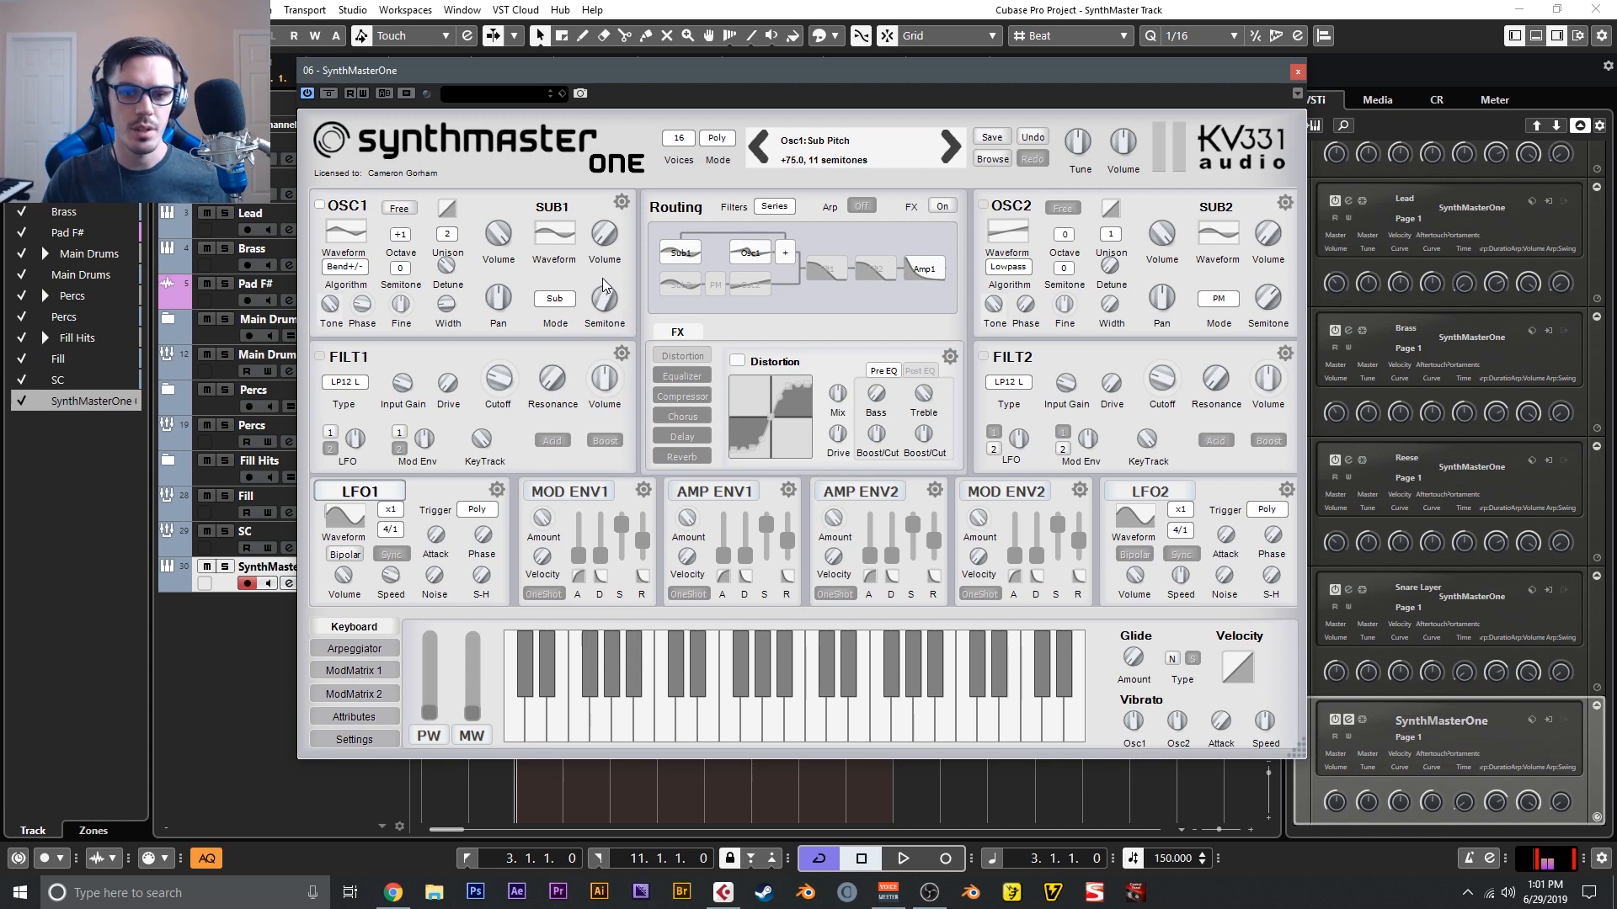
pyautogui.scroll(-2, 603, 287)
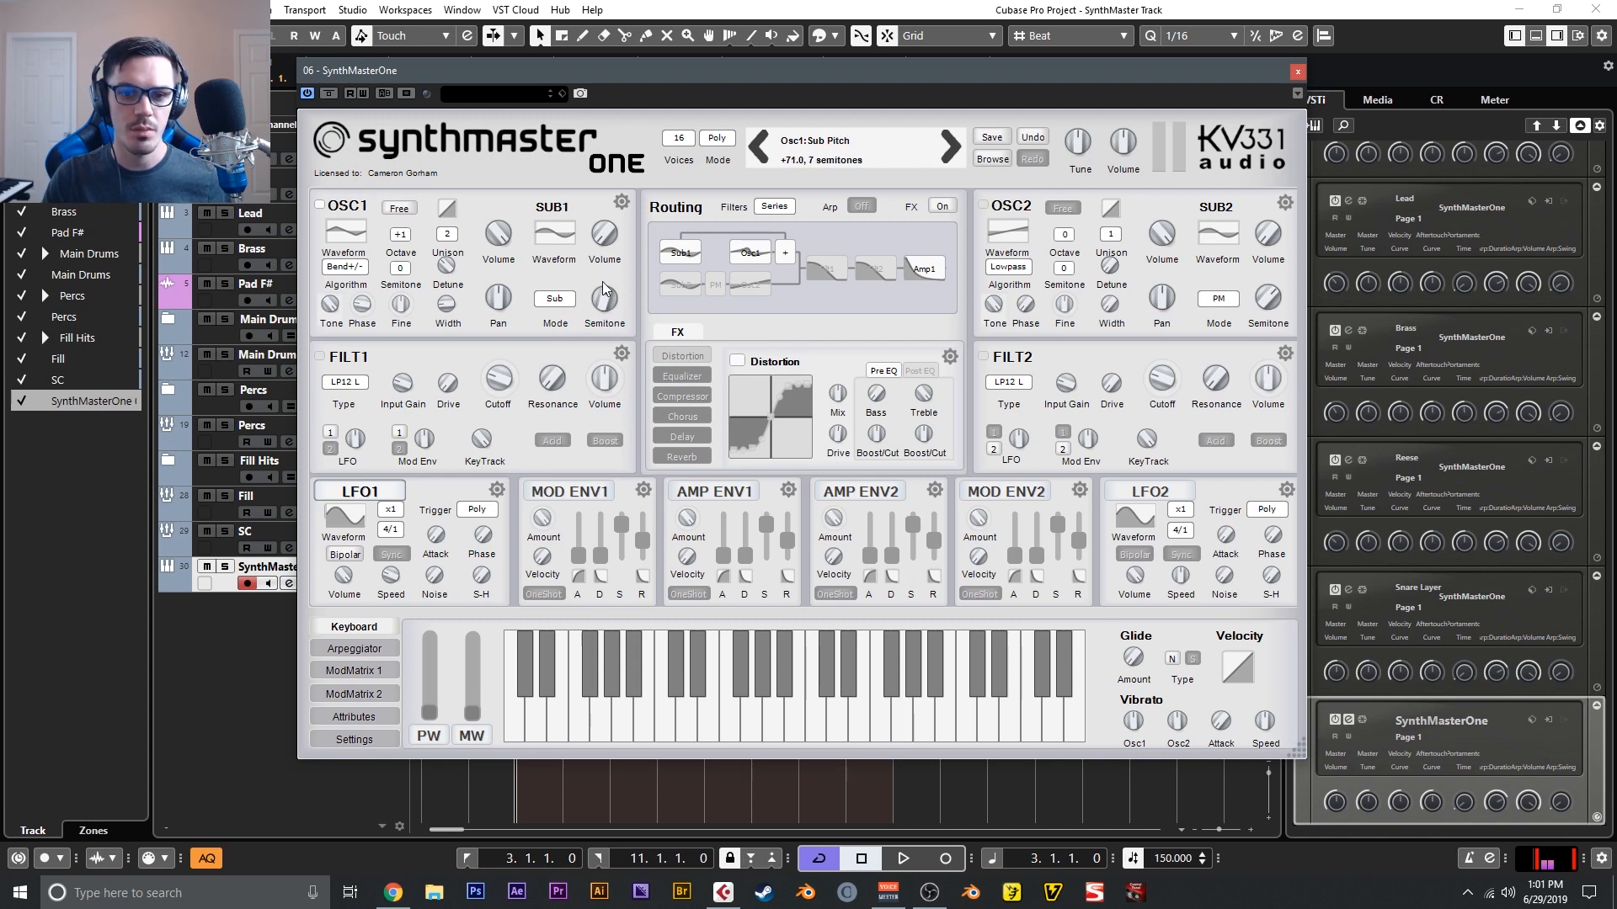
pyautogui.scroll(-4, 601, 235)
pyautogui.moveTo(599, 229); pyautogui.dragTo(596, 317)
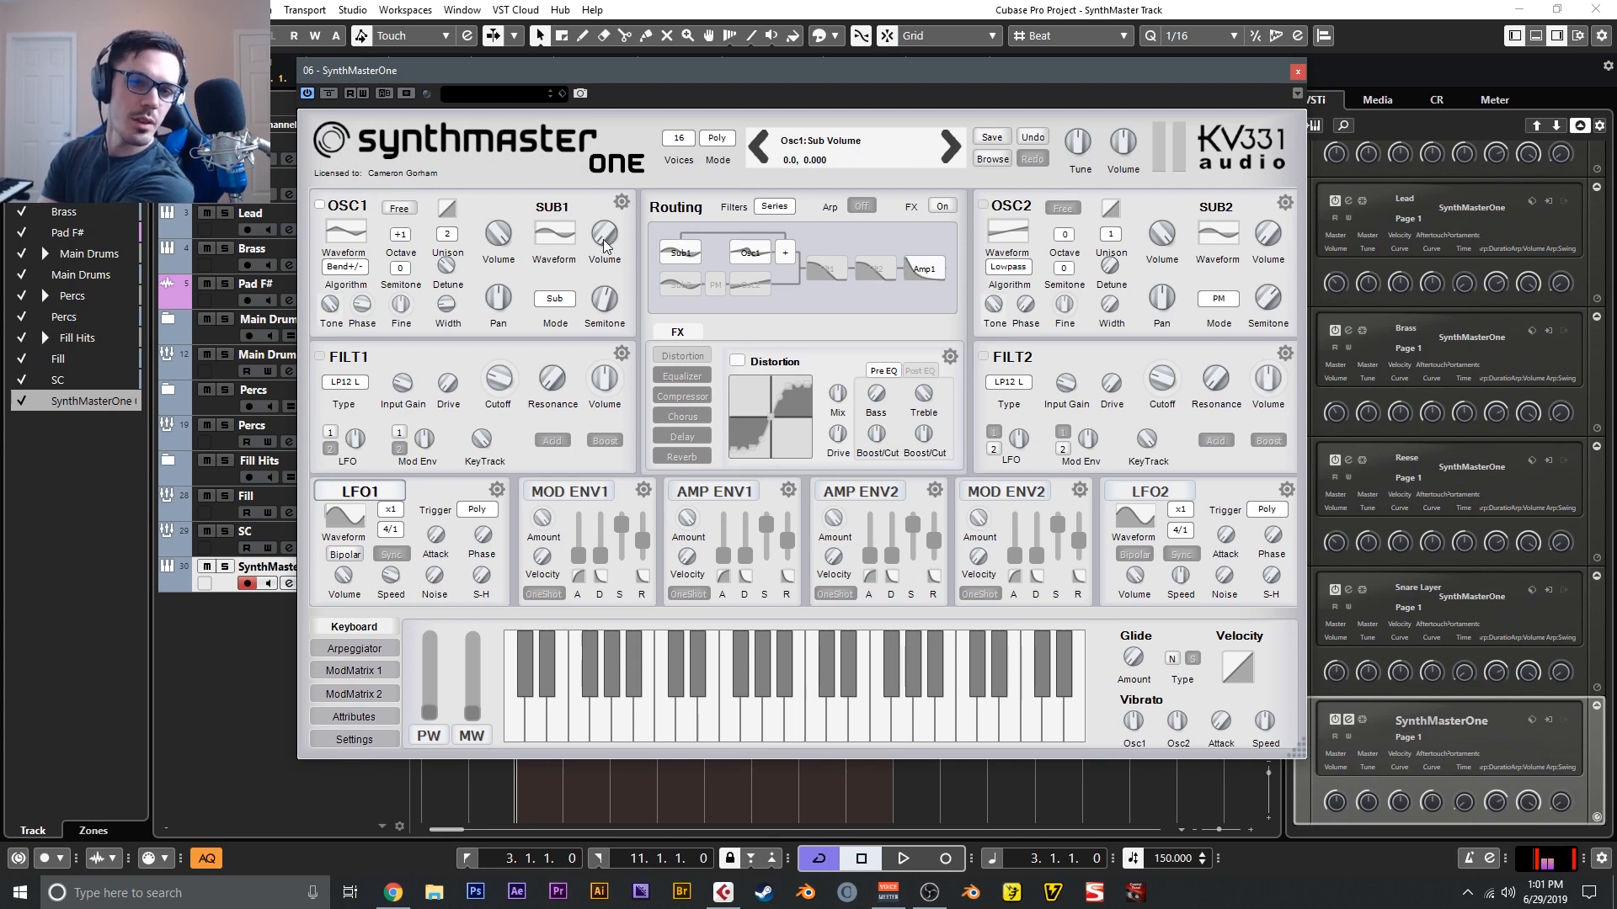
pyautogui.moveTo(613, 241); pyautogui.dragTo(602, 179)
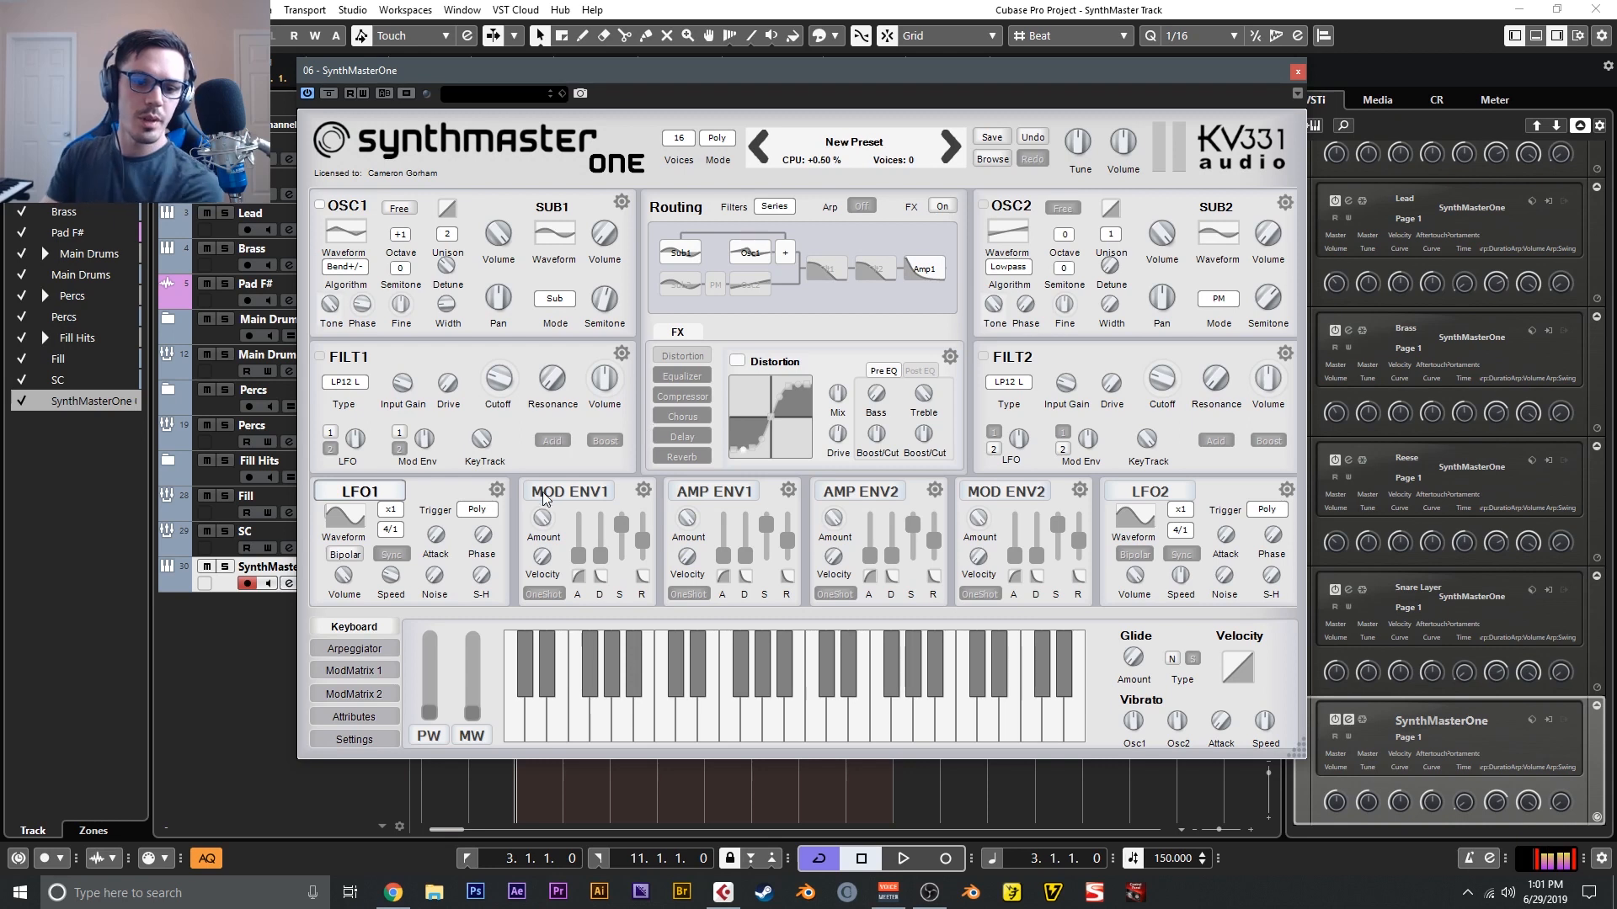
# - Have Mod Env 1 modulate oscillator 1's sub volume, lengthen its attack and adjust the modulation amount in the matrix
pyautogui.moveTo(536, 496); pyautogui.dragTo(598, 238)
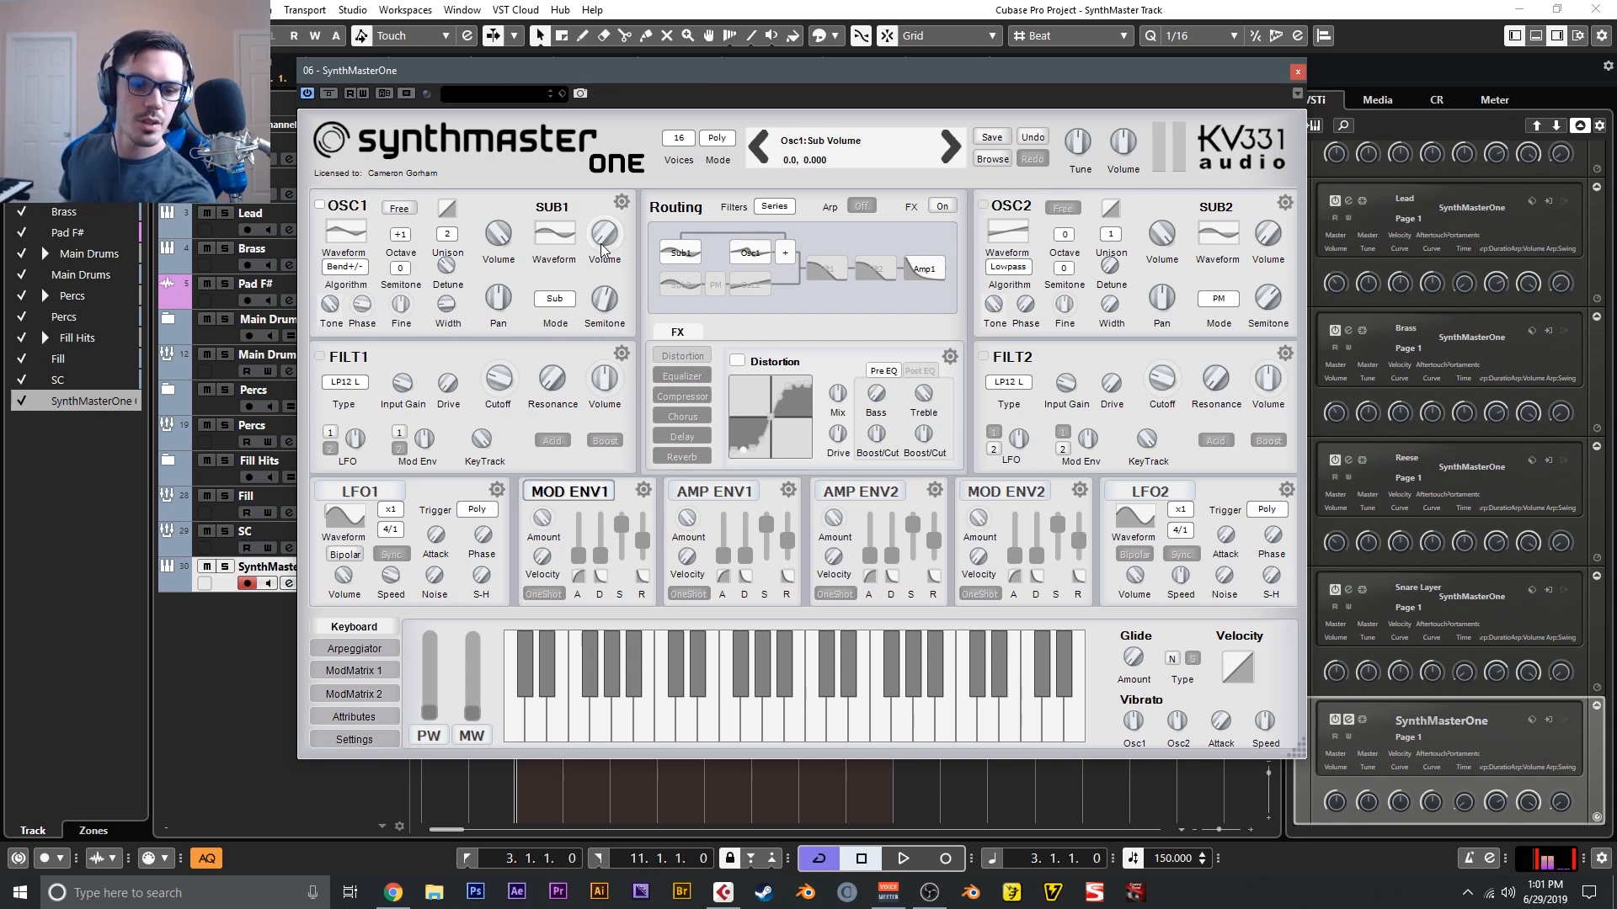
pyautogui.click(576, 558)
pyautogui.moveTo(576, 558); pyautogui.dragTo(584, 529)
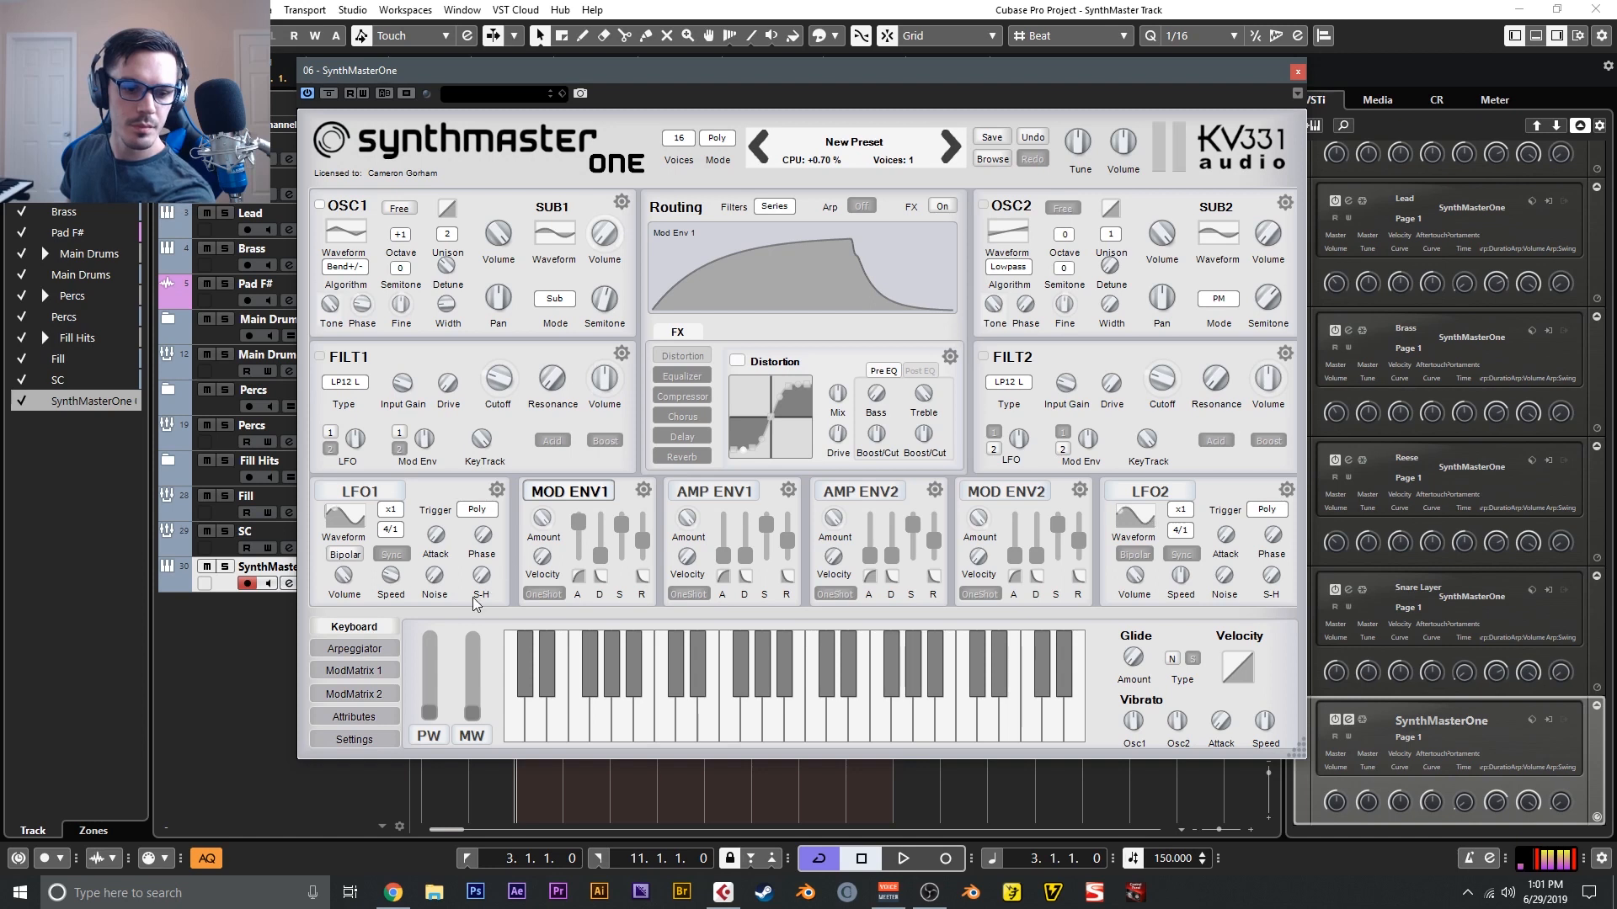
pyautogui.click(397, 670)
pyautogui.moveTo(573, 703); pyautogui.dragTo(575, 726)
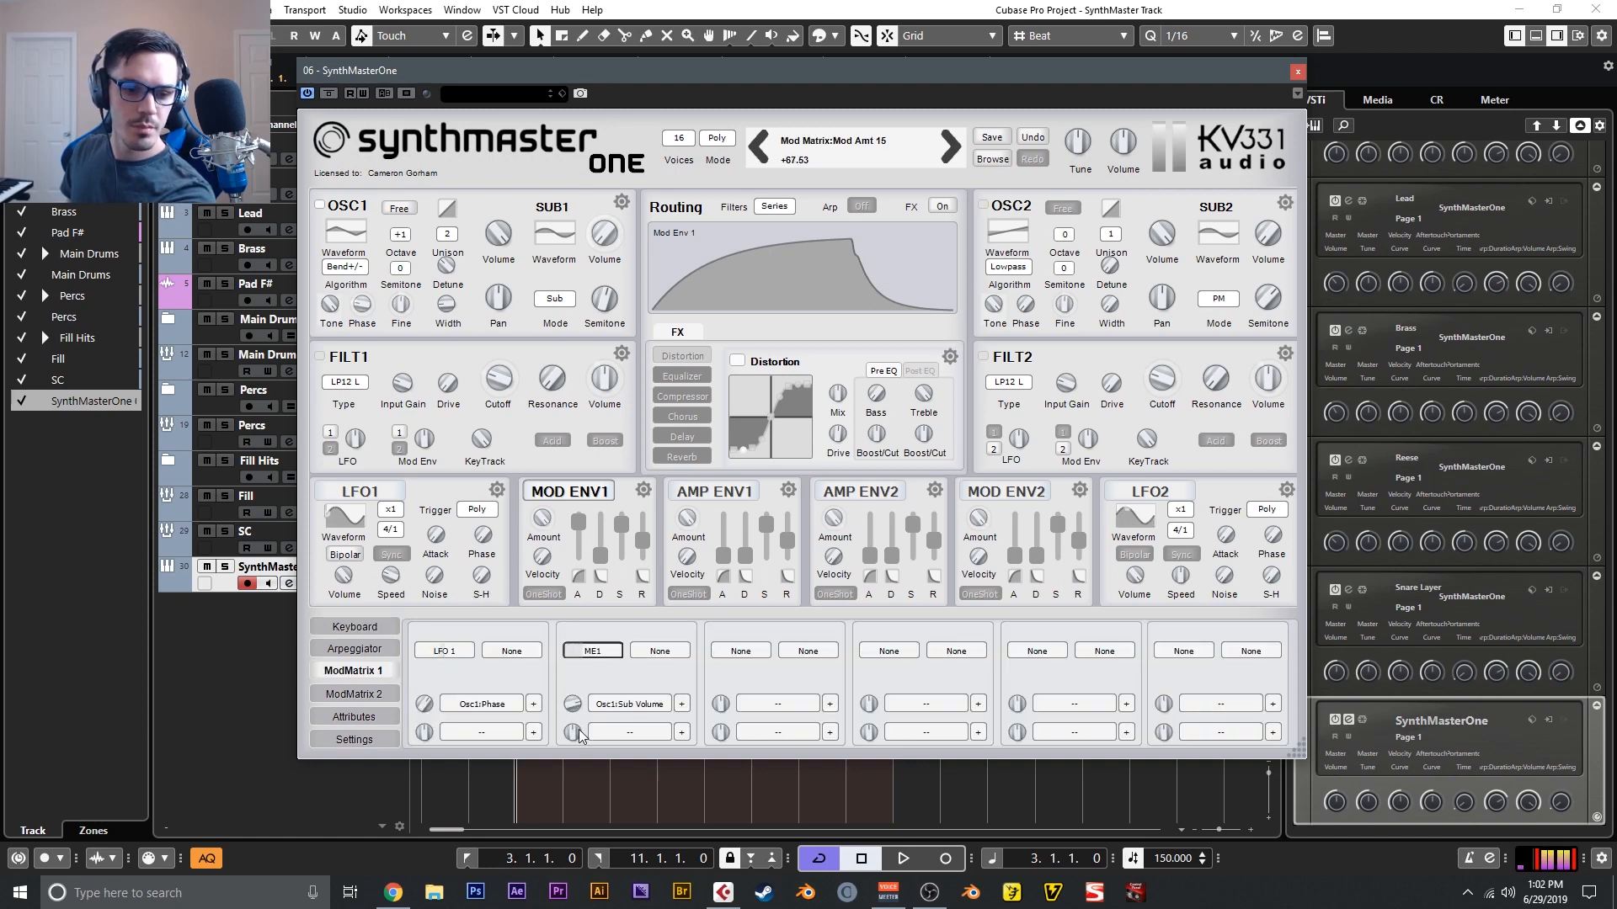
pyautogui.moveTo(587, 744); pyautogui.dragTo(586, 745)
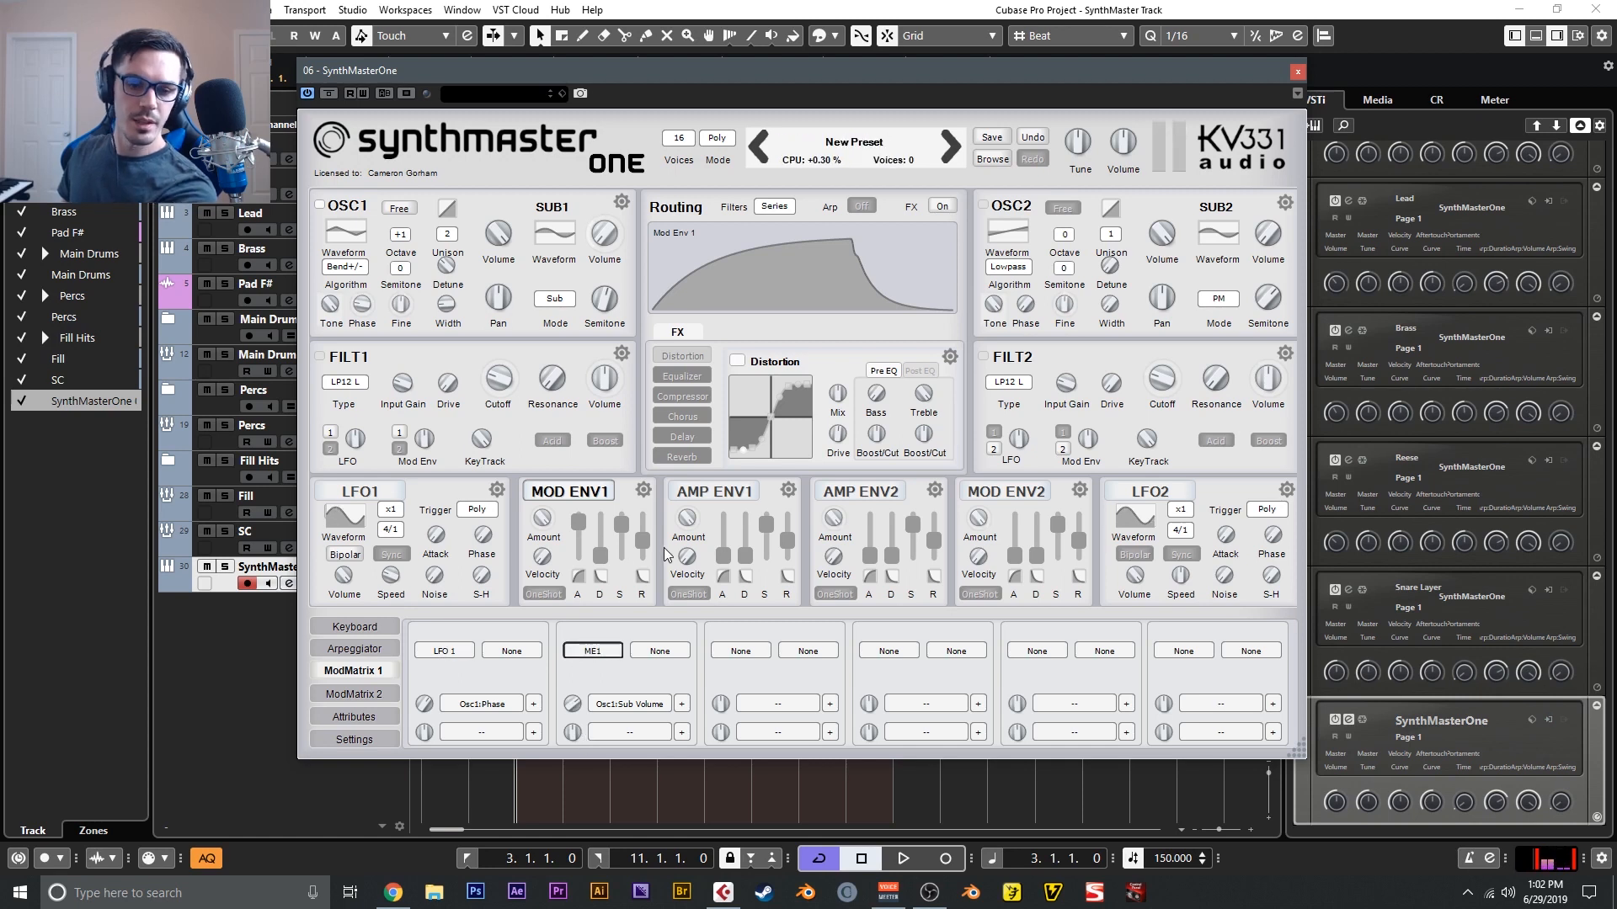
# - Shape Amp Env 1 with minimum sustain, a longer decay and a release of 35 ms
pyautogui.moveTo(769, 527)
pyautogui.mouseDown()
pyautogui.moveTo(767, 556)
pyautogui.moveTo(748, 528)
pyautogui.mouseUp()
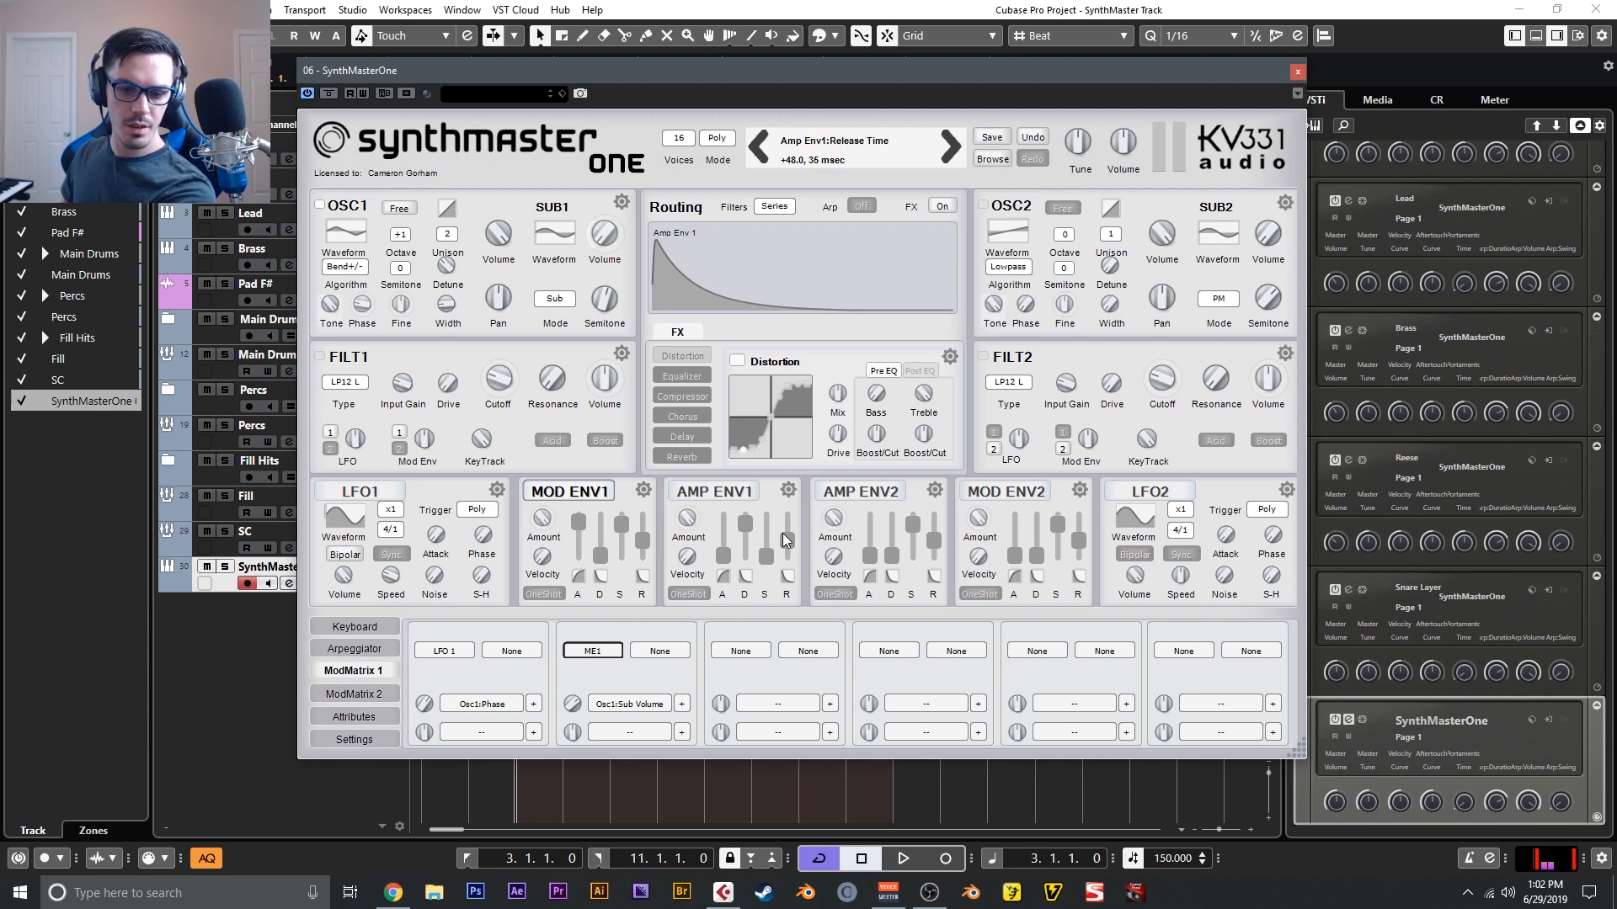
pyautogui.moveTo(751, 527); pyautogui.dragTo(754, 529)
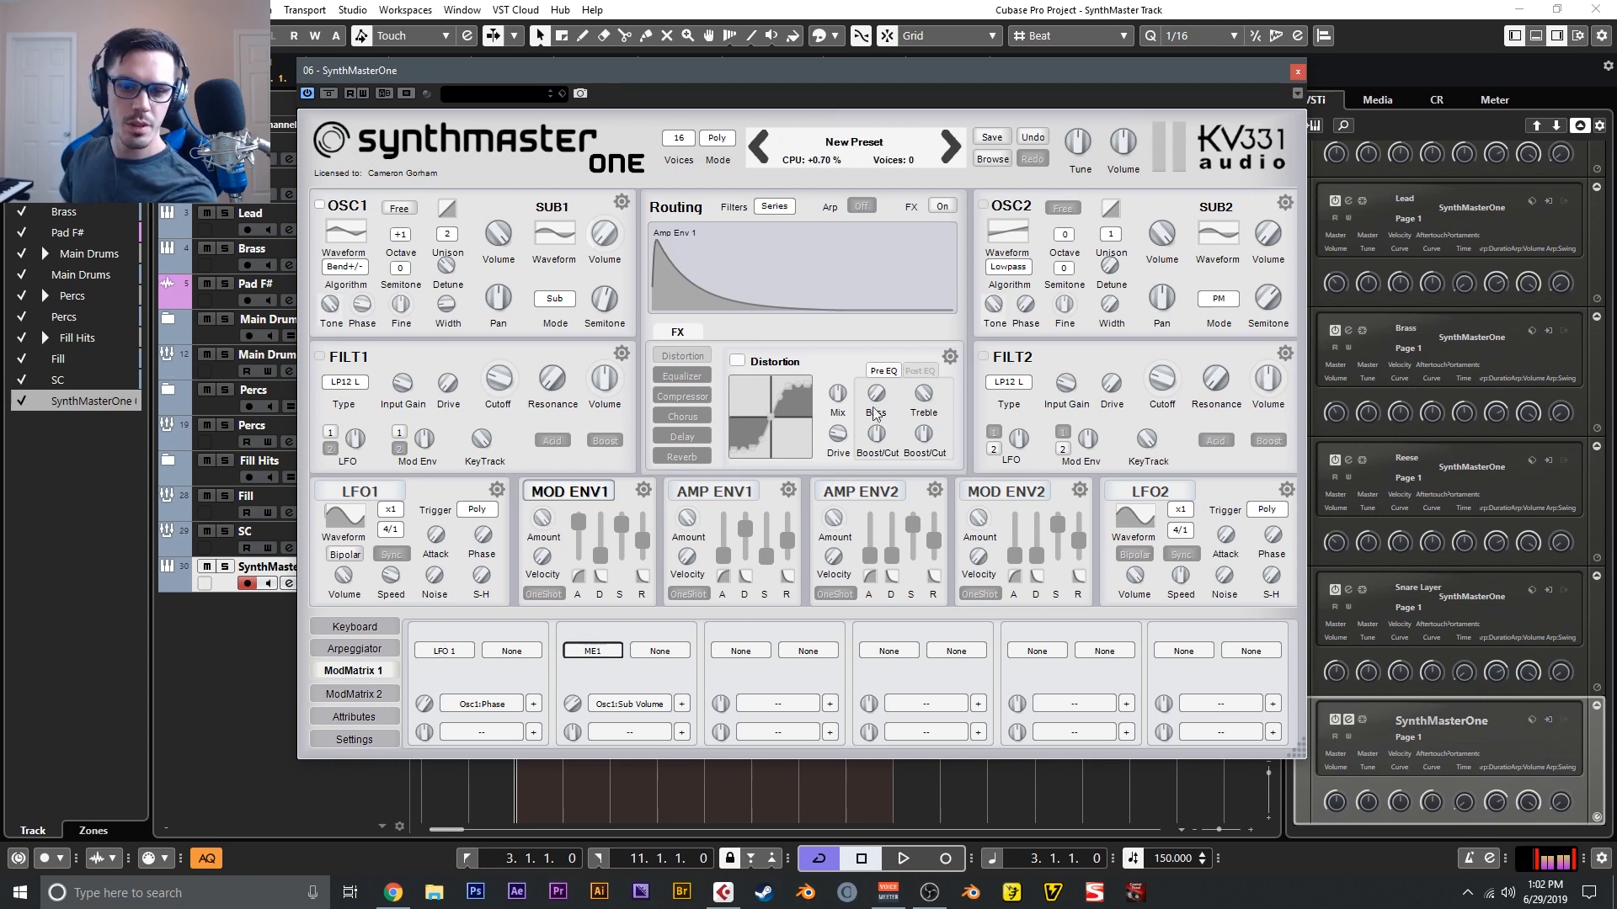
# - Adjust the bass boost/cut and low frequency of the Distortion effect's pre EQ
pyautogui.moveTo(875, 437); pyautogui.dragTo(876, 386)
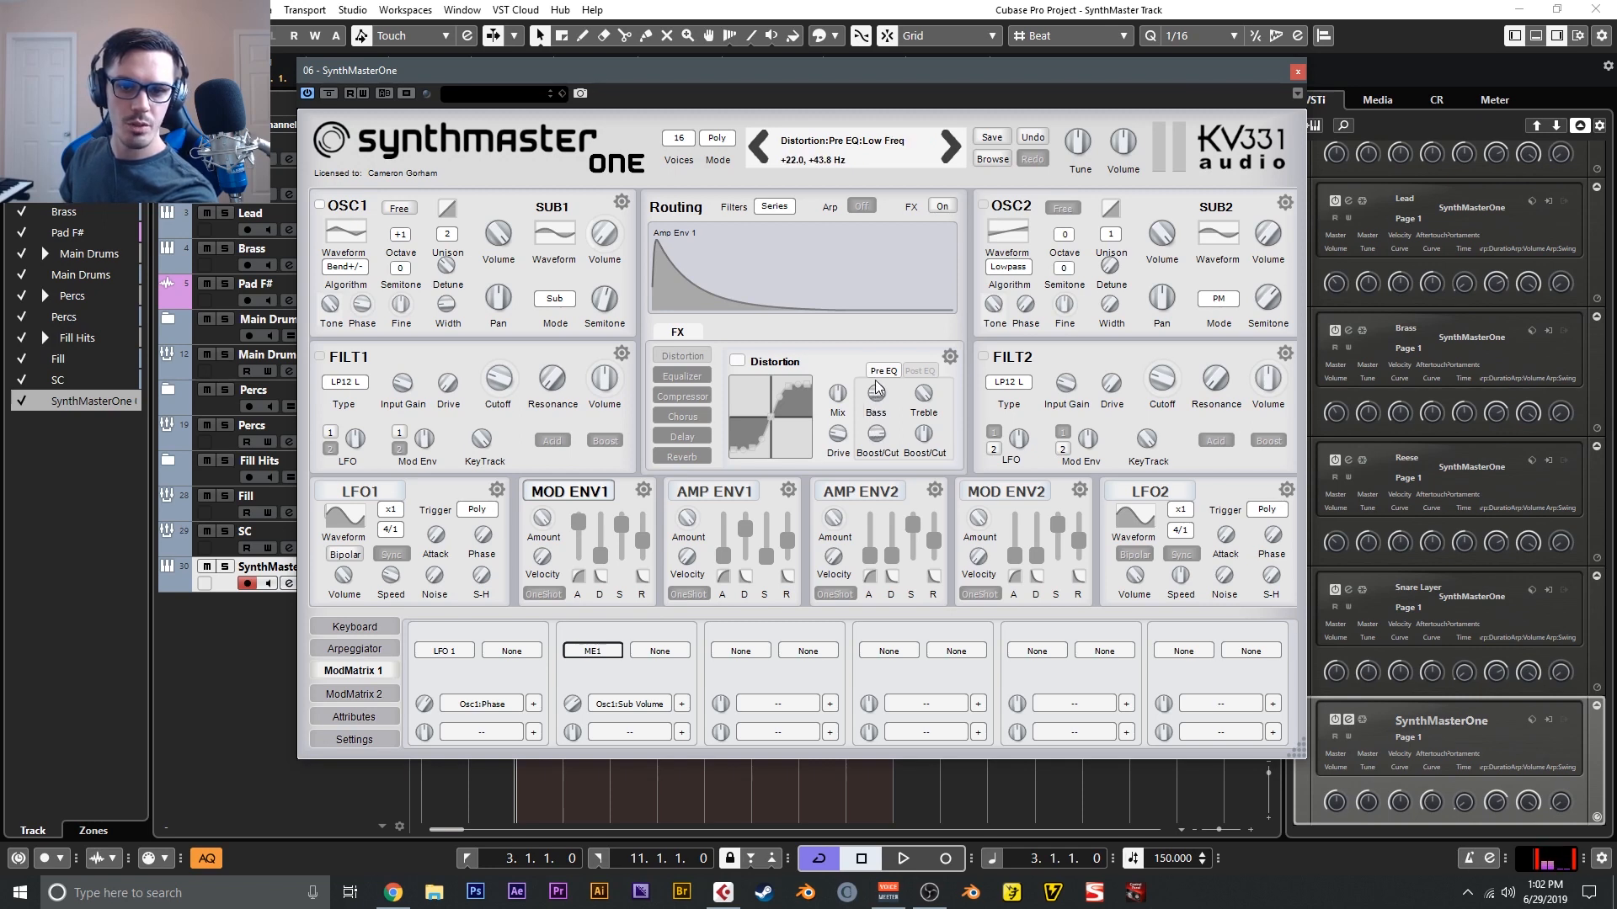
pyautogui.moveTo(875, 377); pyautogui.dragTo(876, 347)
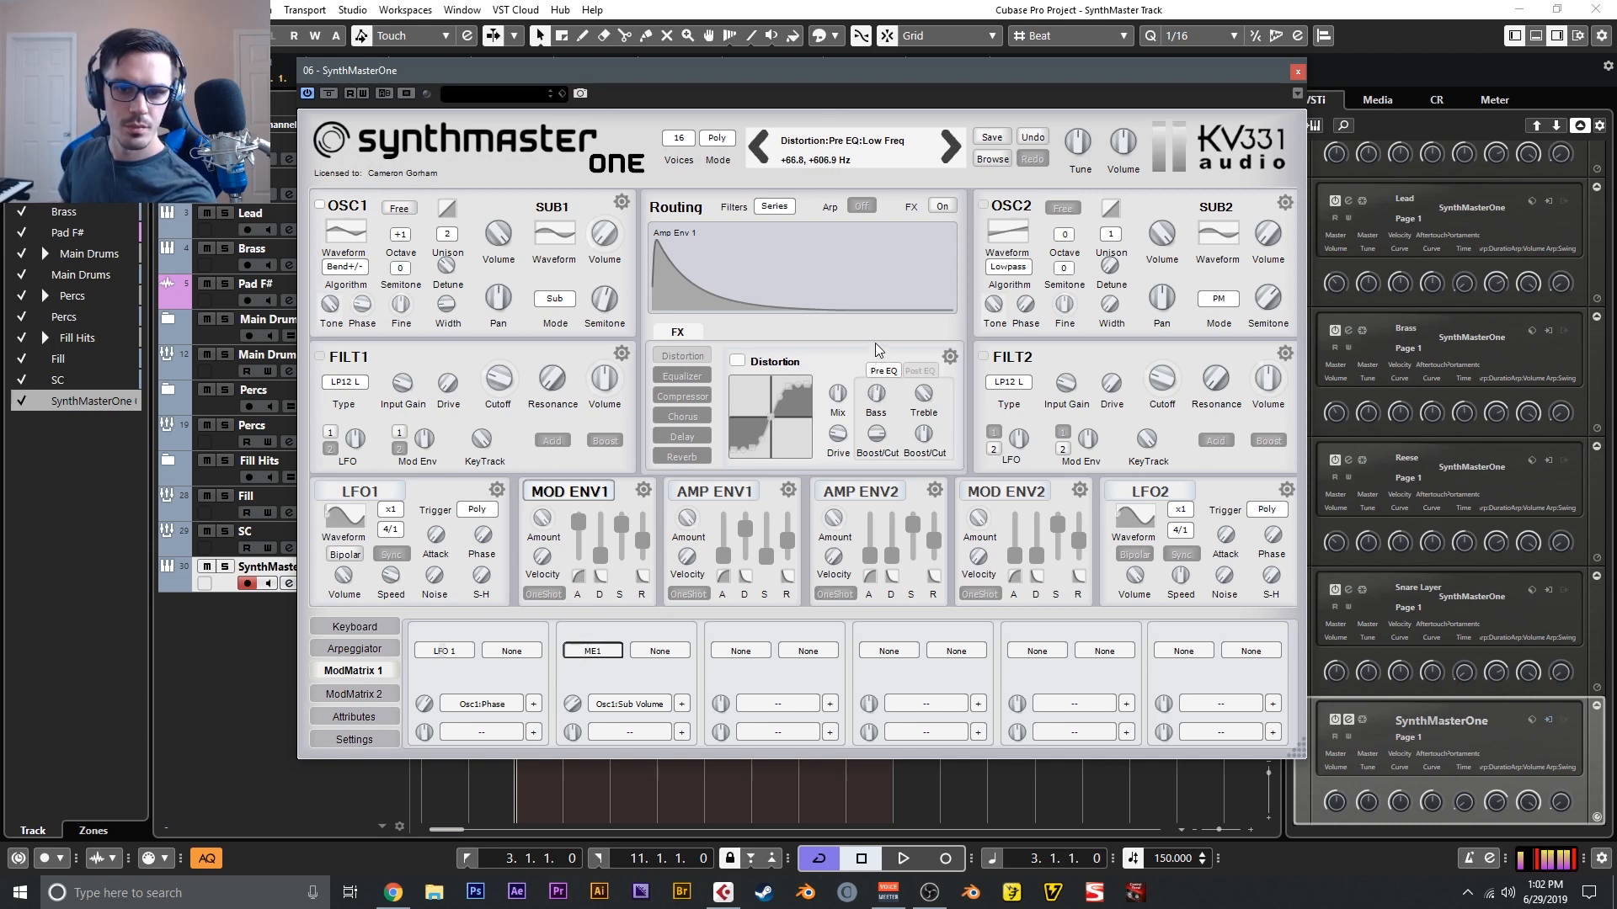
pyautogui.moveTo(879, 395)
pyautogui.scroll(-2, 879, 395)
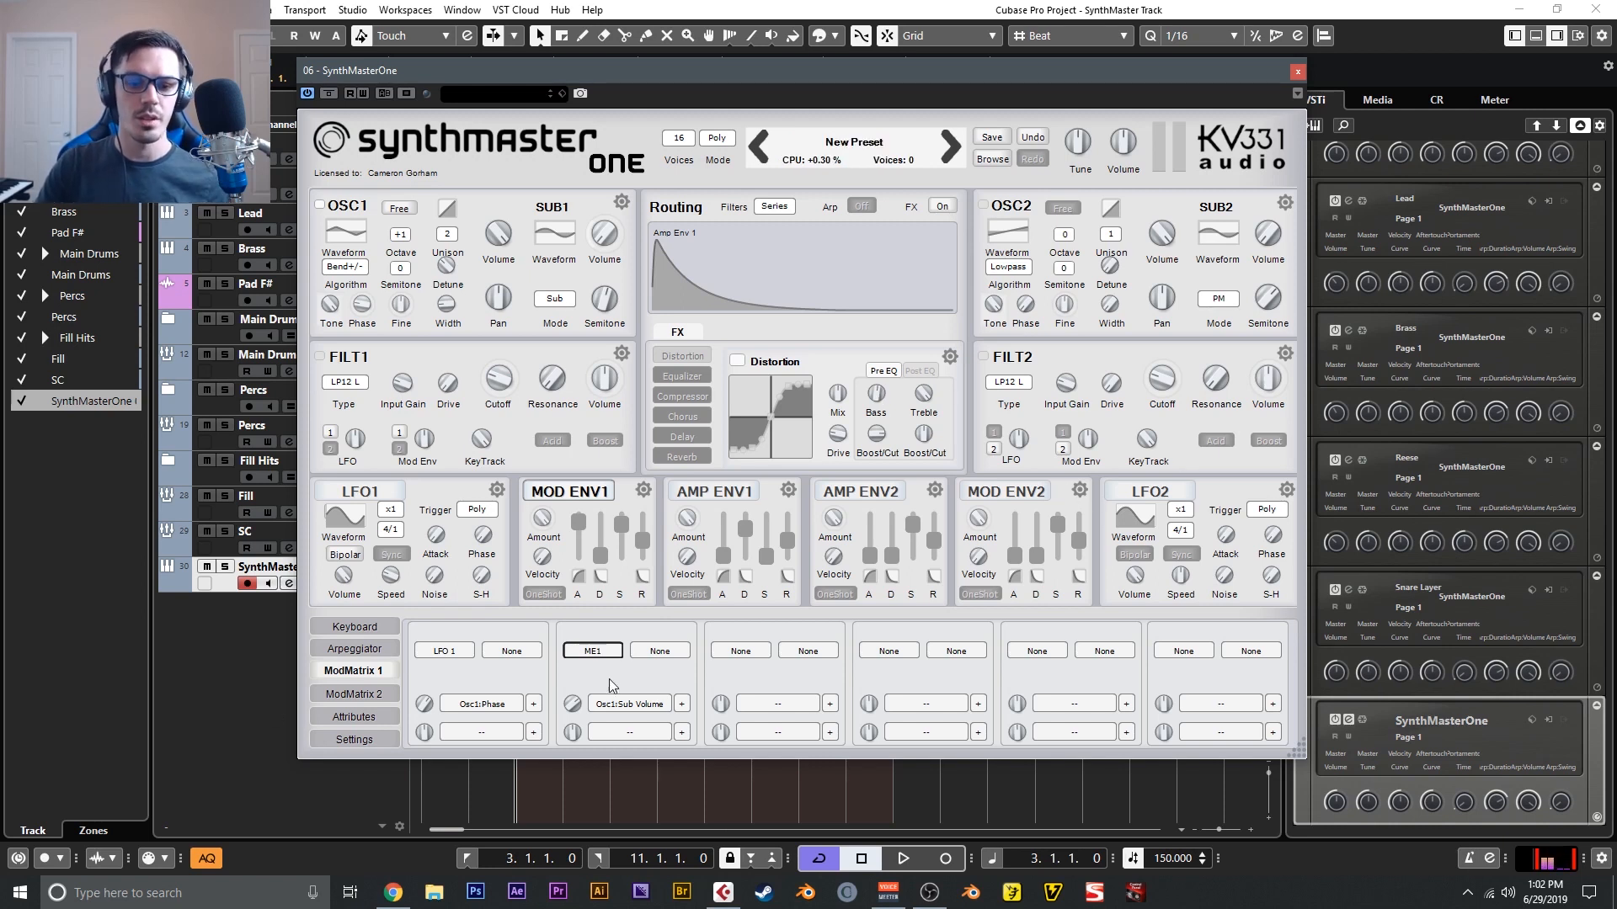
# - Route Mod Envelope 2 to oscillator 1's pitch in the modulation matrix and lower that envelope's sustain
pyautogui.click(735, 653)
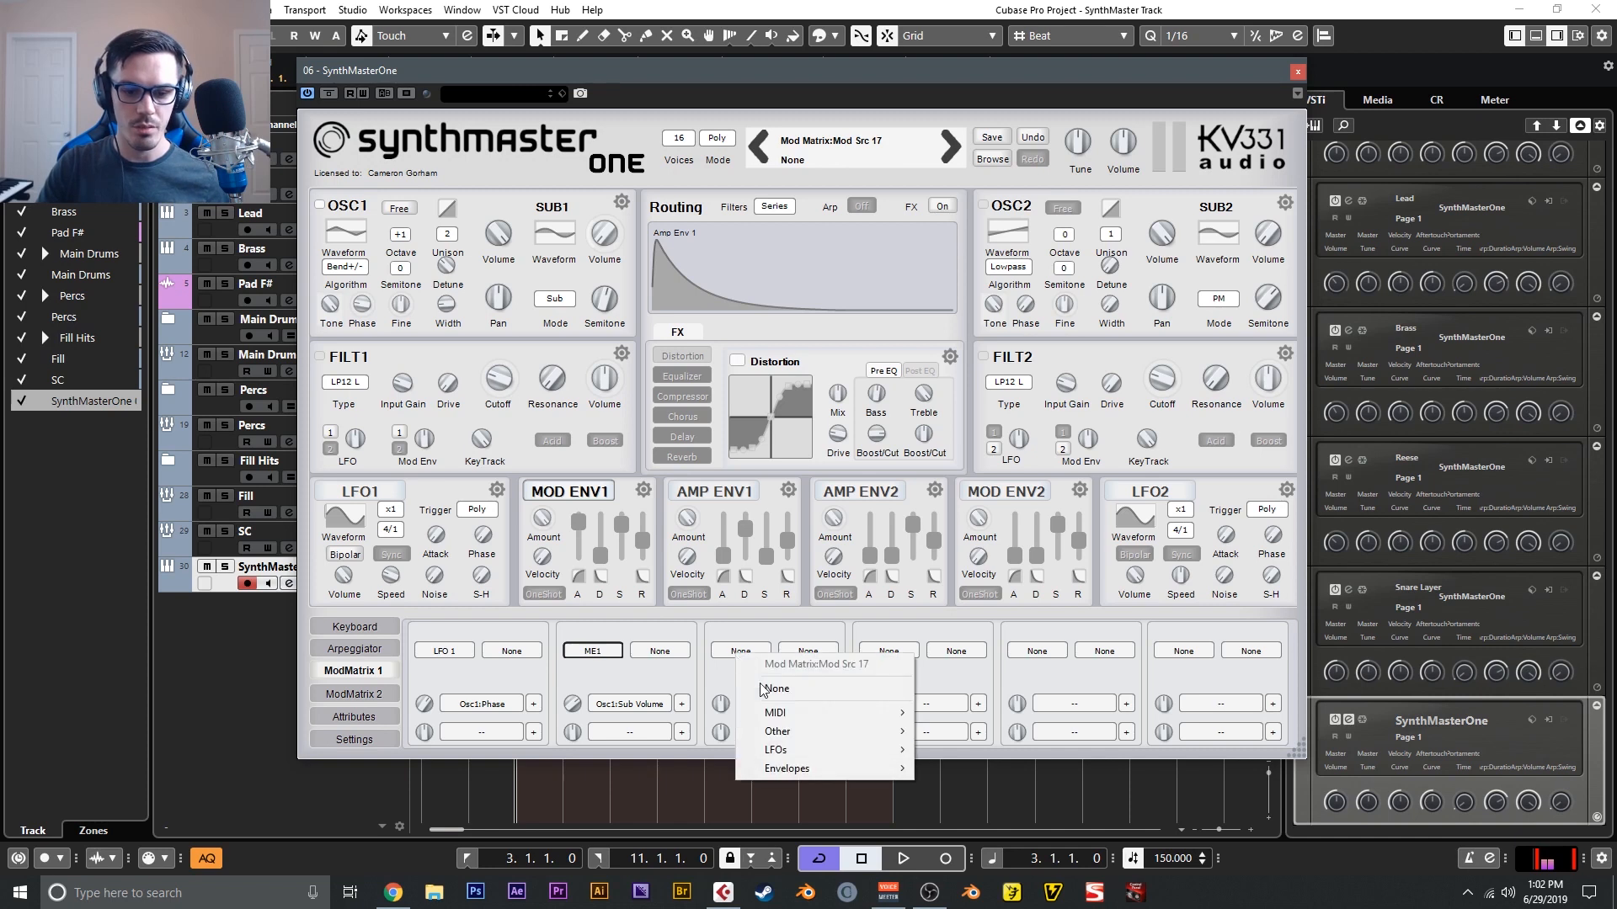
pyautogui.moveTo(807, 770)
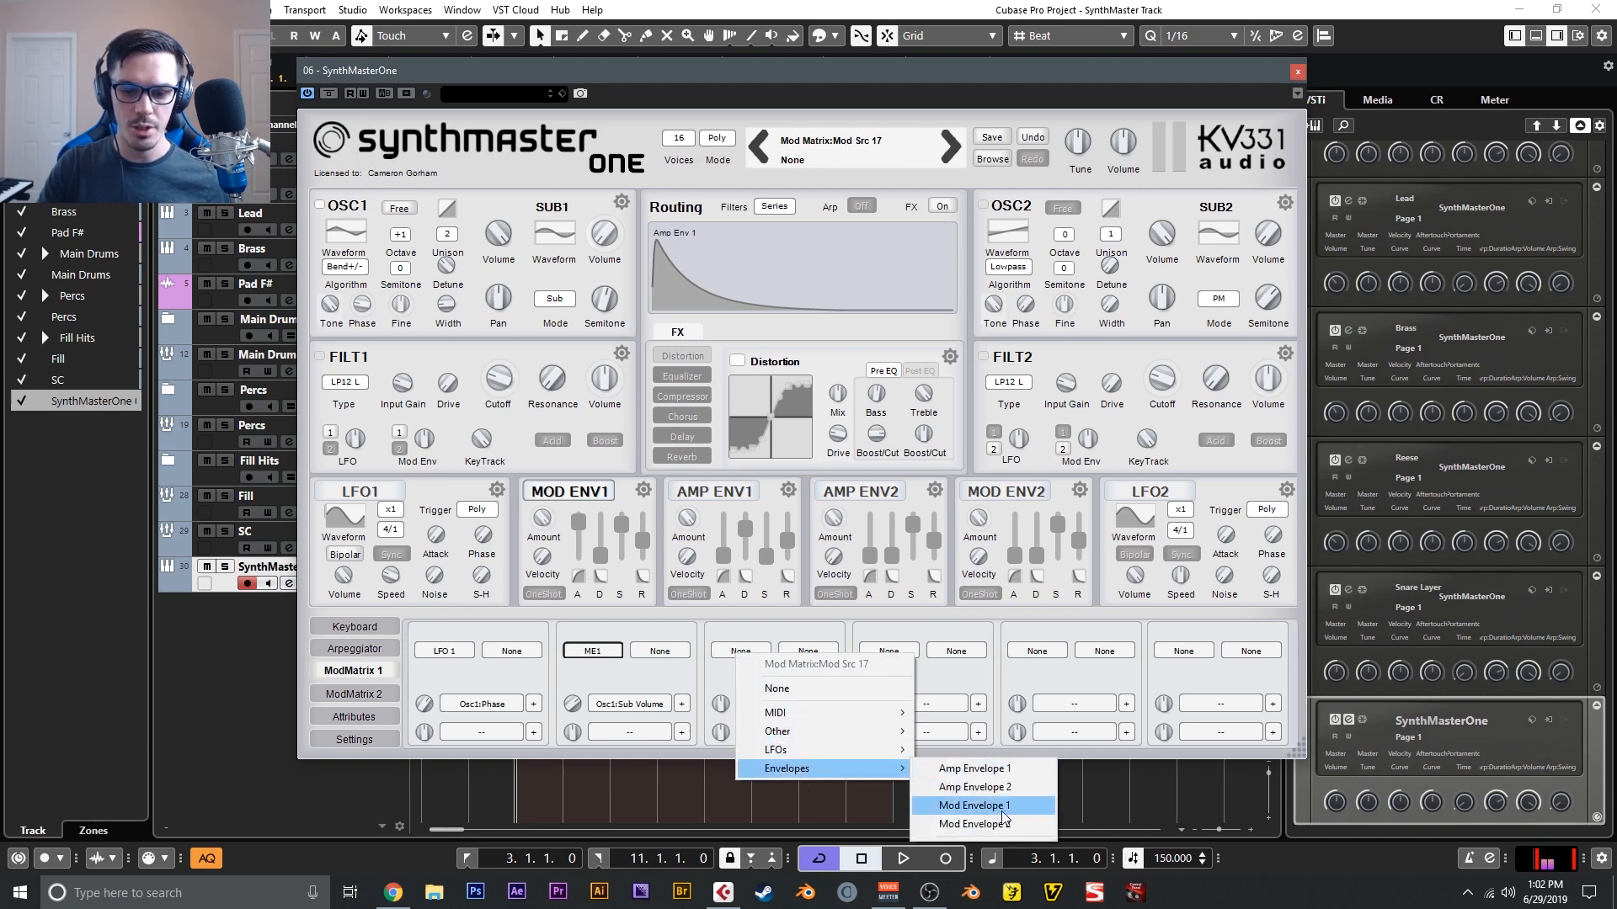
pyautogui.click(968, 823)
pyautogui.click(785, 706)
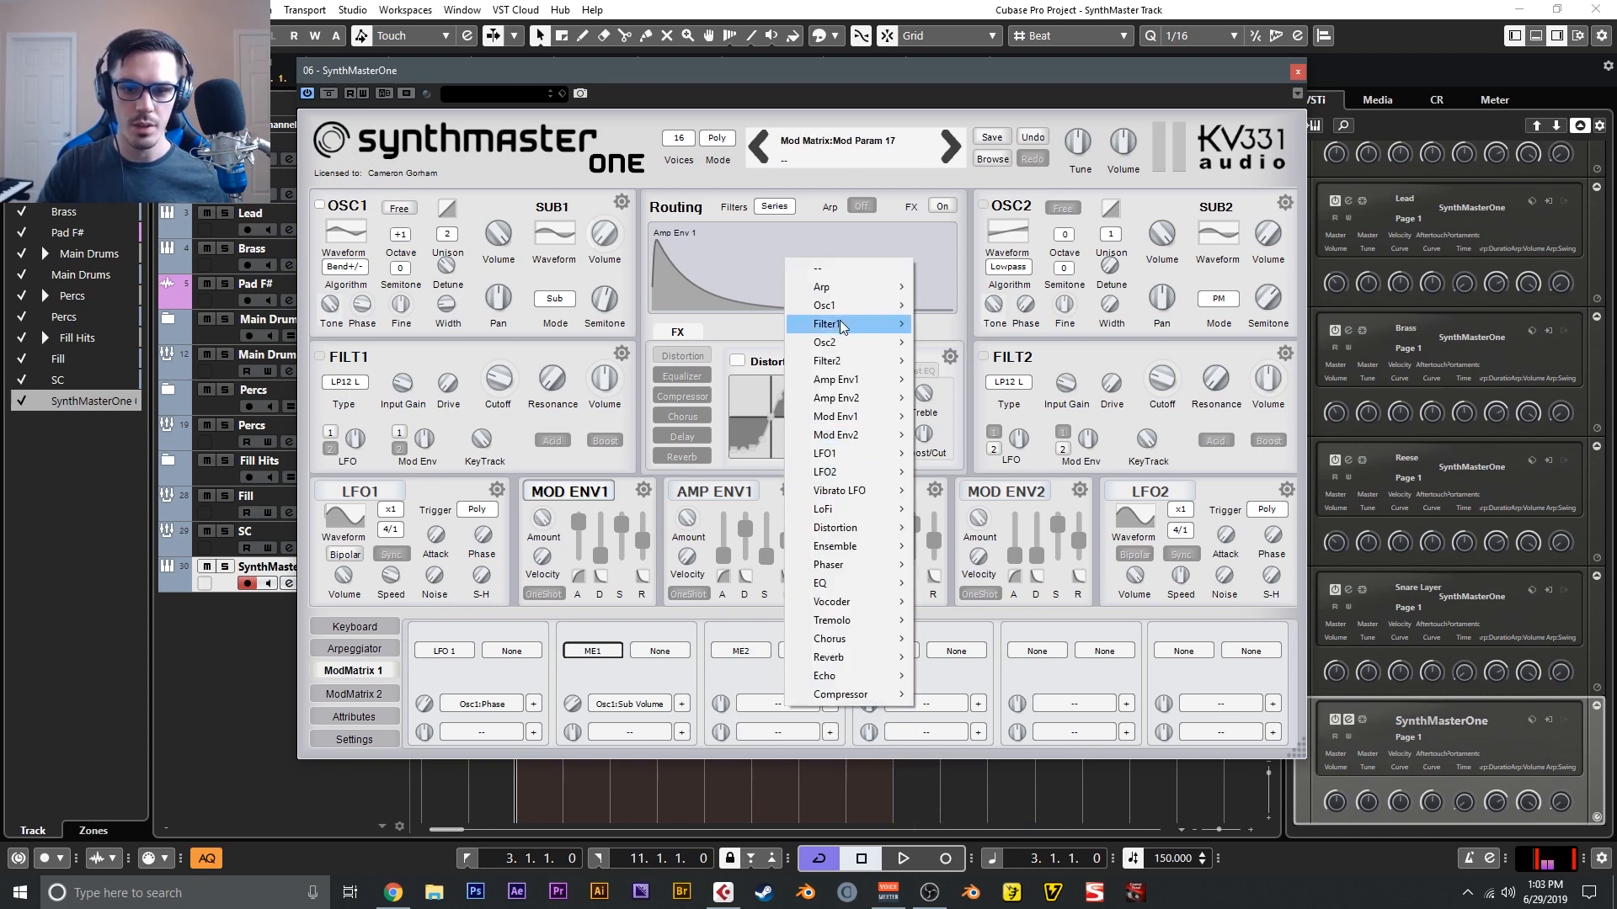
pyautogui.moveTo(842, 308)
pyautogui.click(977, 380)
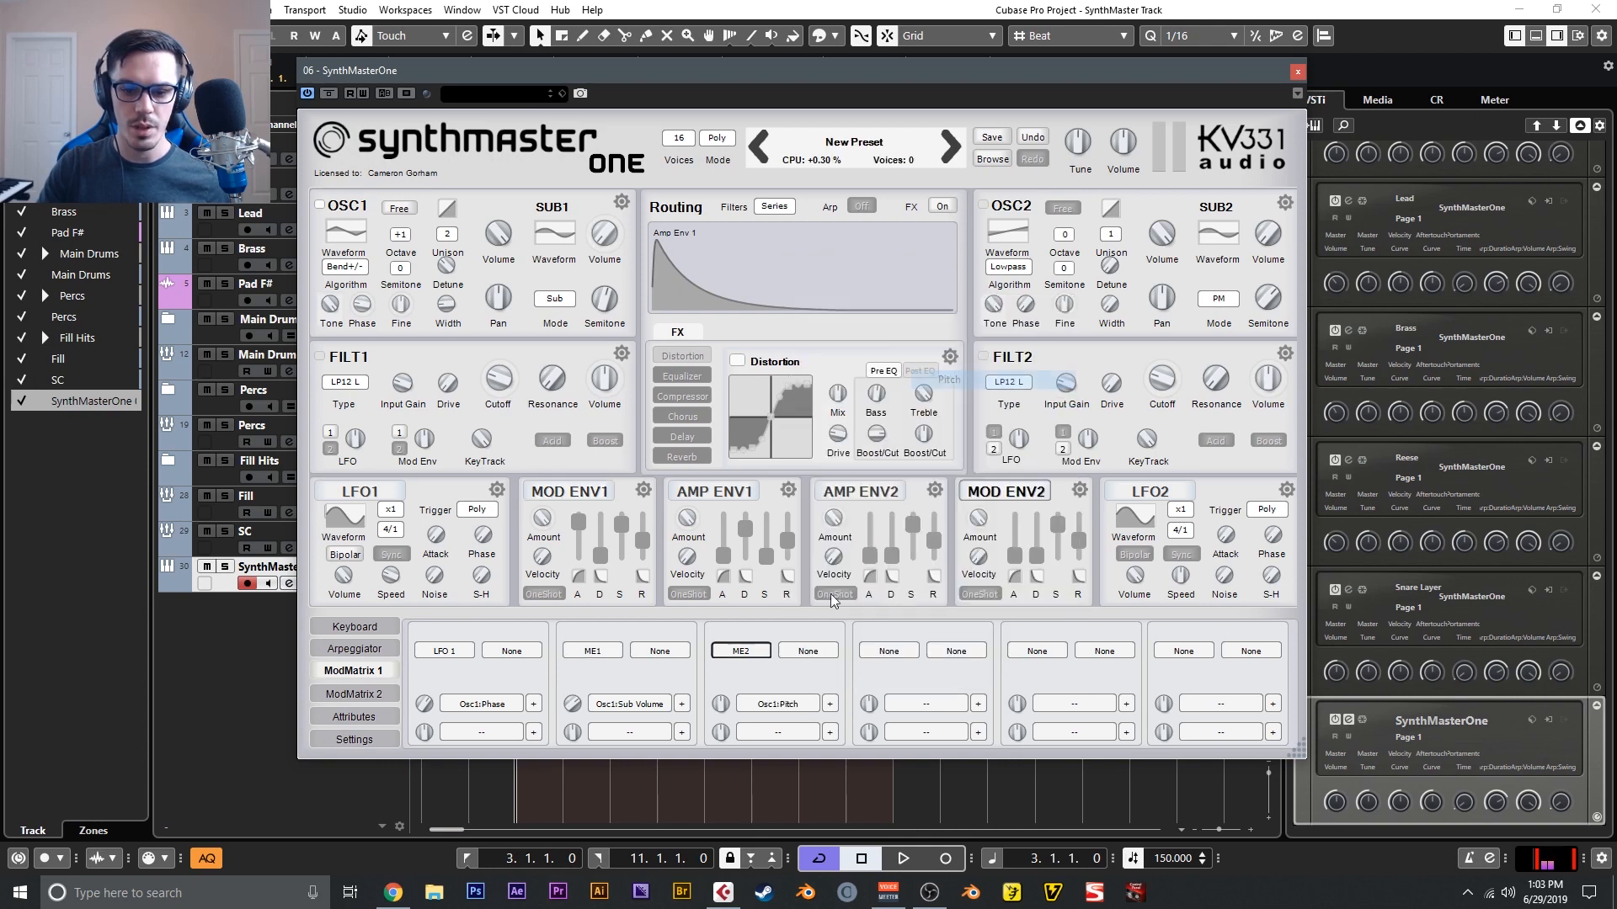
pyautogui.moveTo(1056, 525)
pyautogui.mouseDown()
pyautogui.moveTo(1054, 562)
pyautogui.moveTo(1077, 565)
pyautogui.moveTo(1017, 569)
pyautogui.moveTo(1041, 548)
pyautogui.mouseUp()
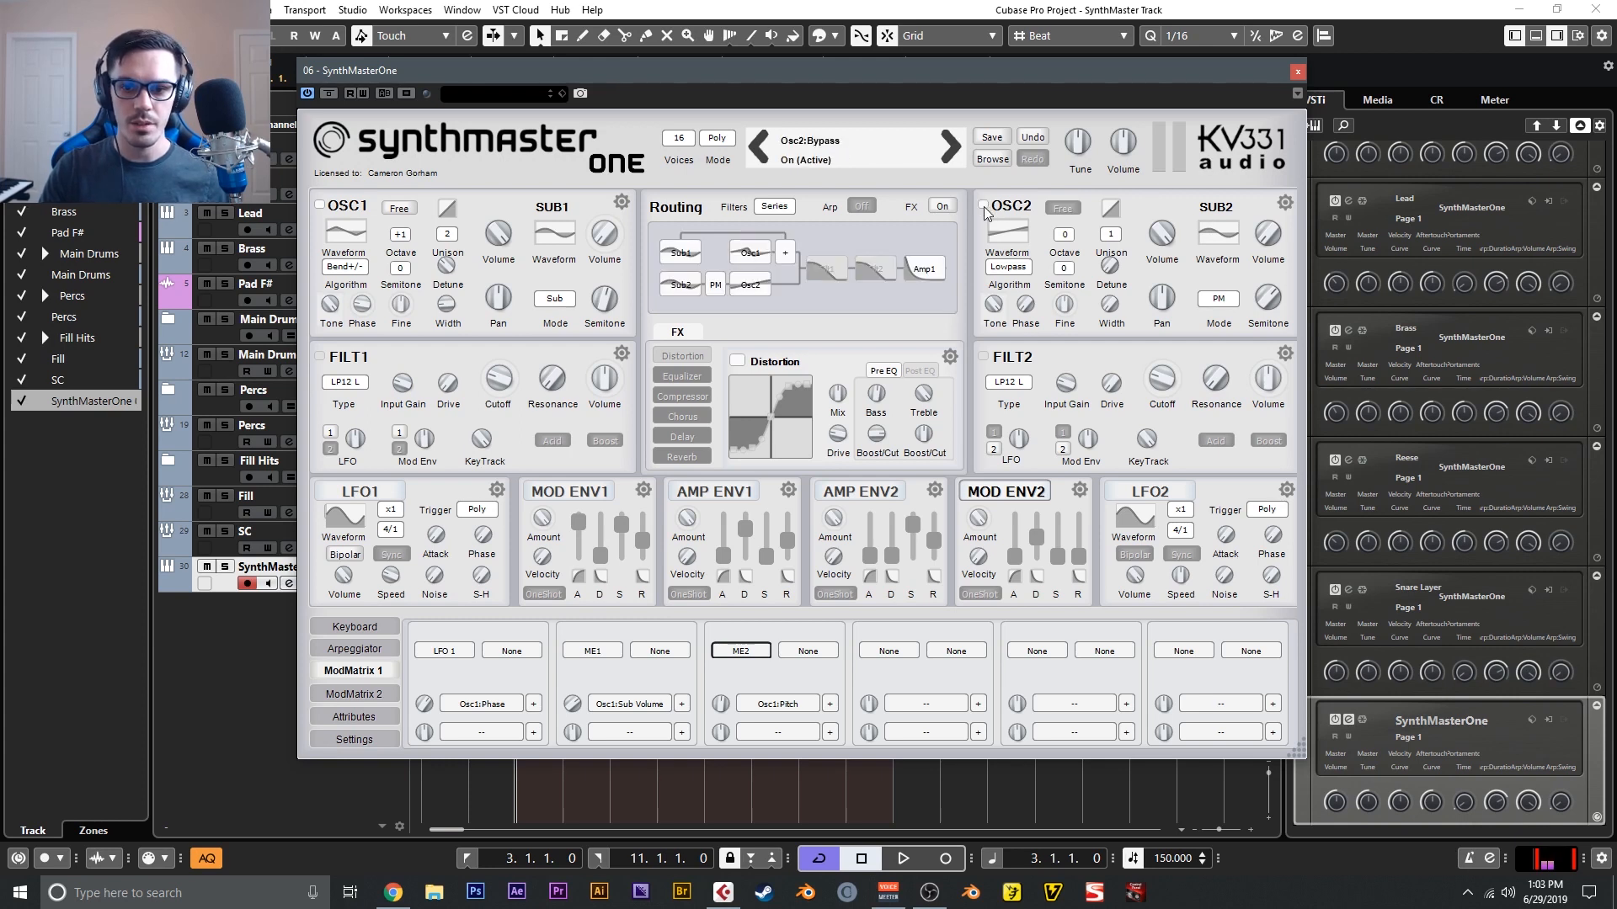
# - Turn on oscillator 2, load a Digital wavetable into it and have Mod Env 2 modulate its wave index
pyautogui.click(1007, 229)
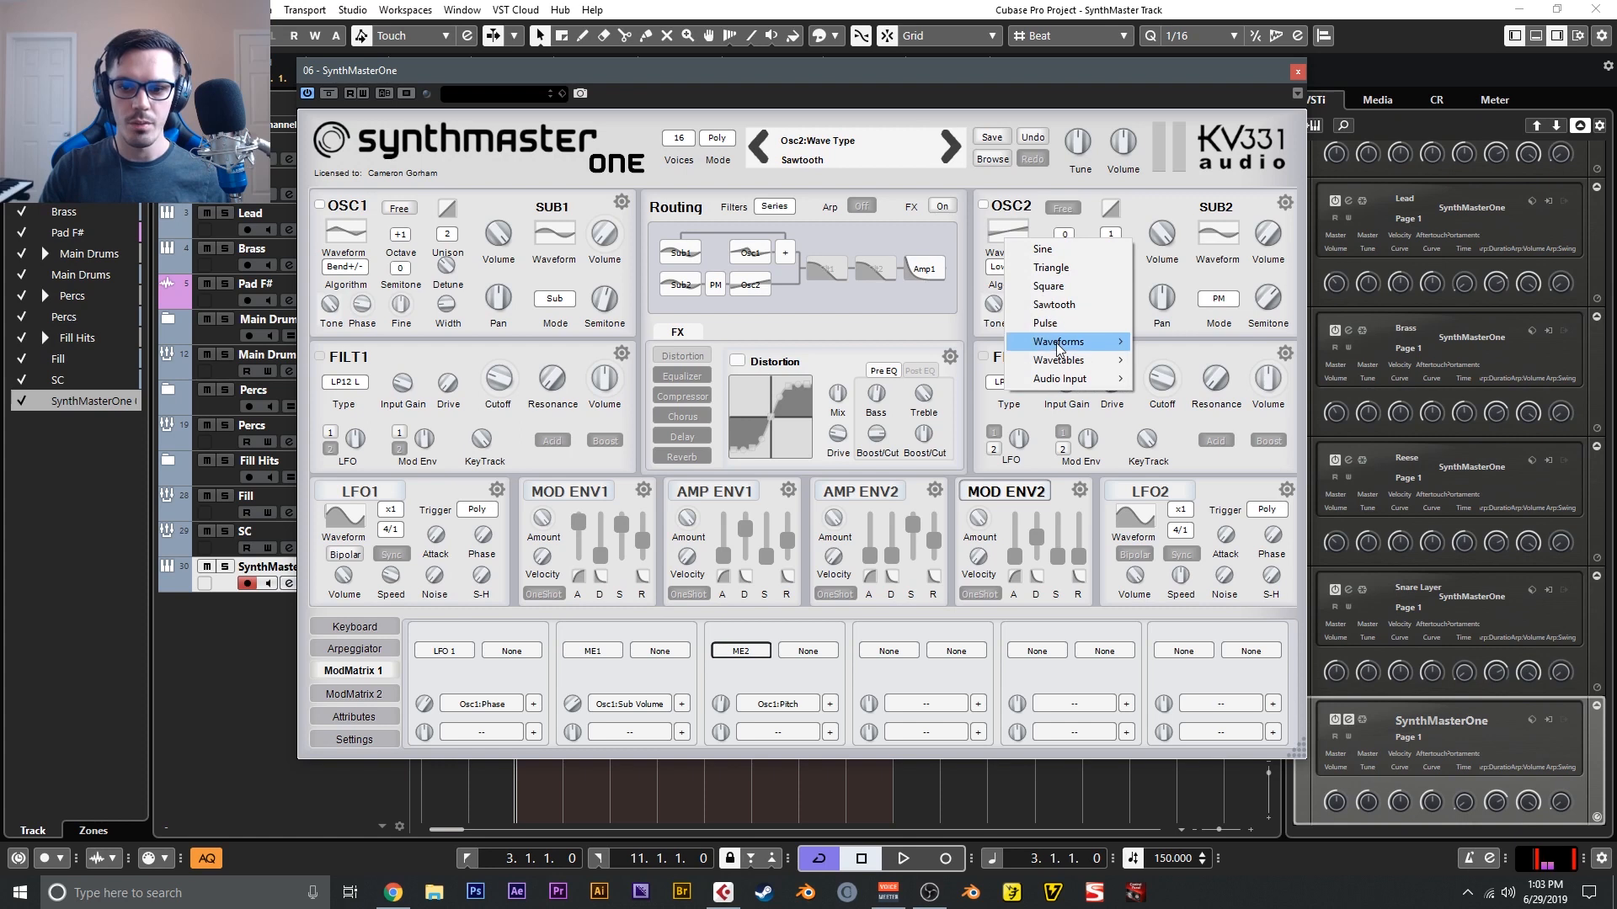
pyautogui.moveTo(1067, 361)
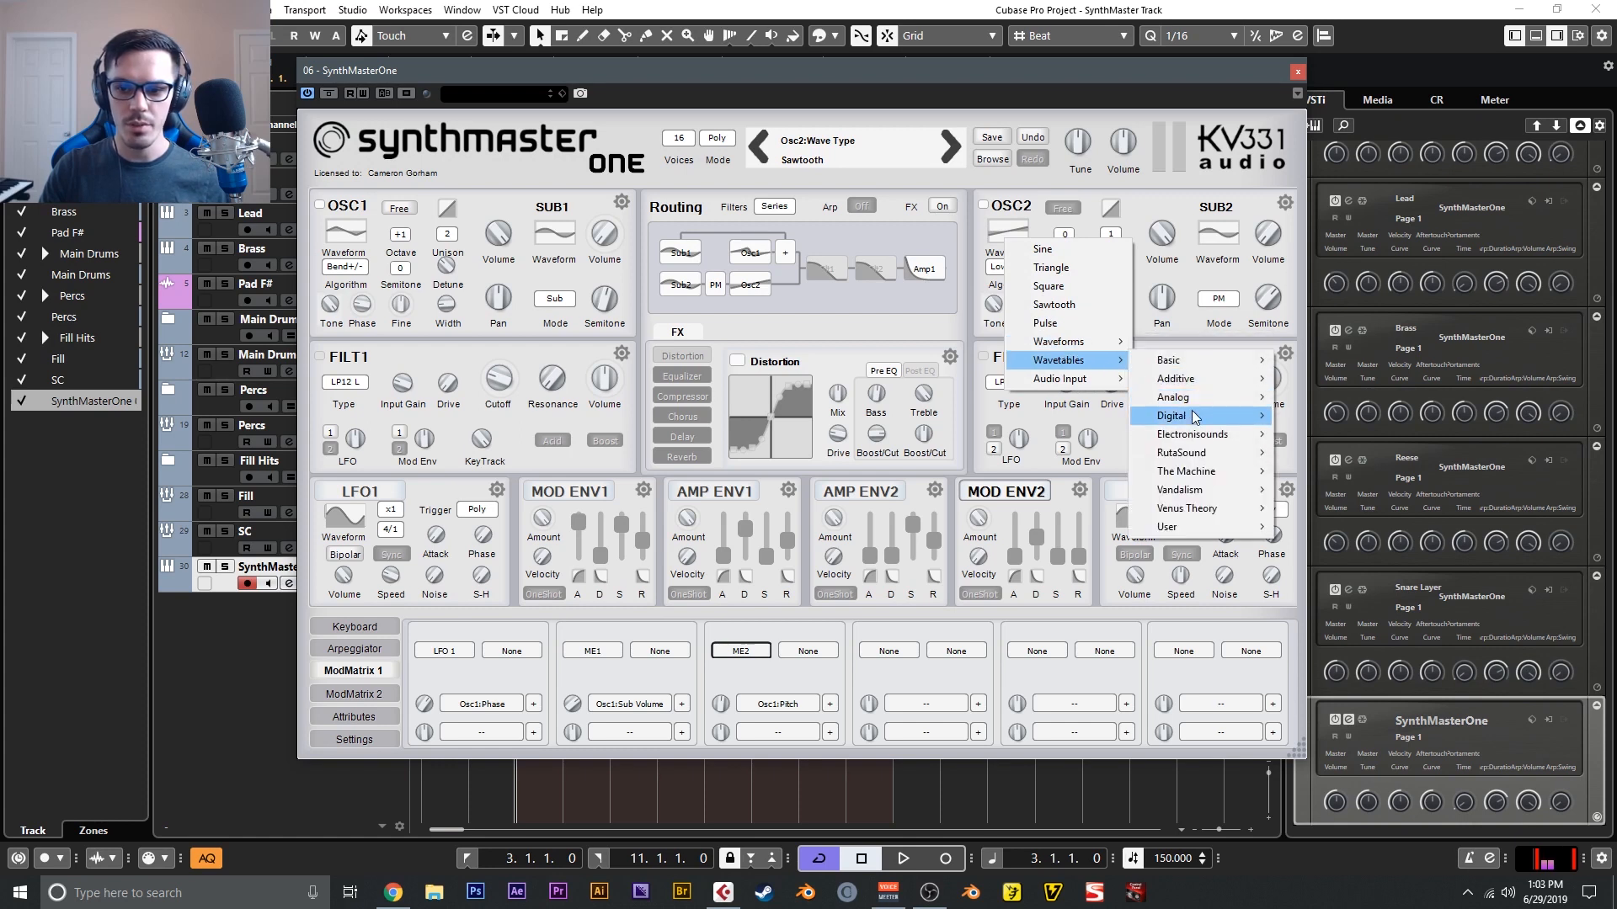
pyautogui.moveTo(1195, 416)
pyautogui.moveTo(1339, 418)
pyautogui.click(1454, 471)
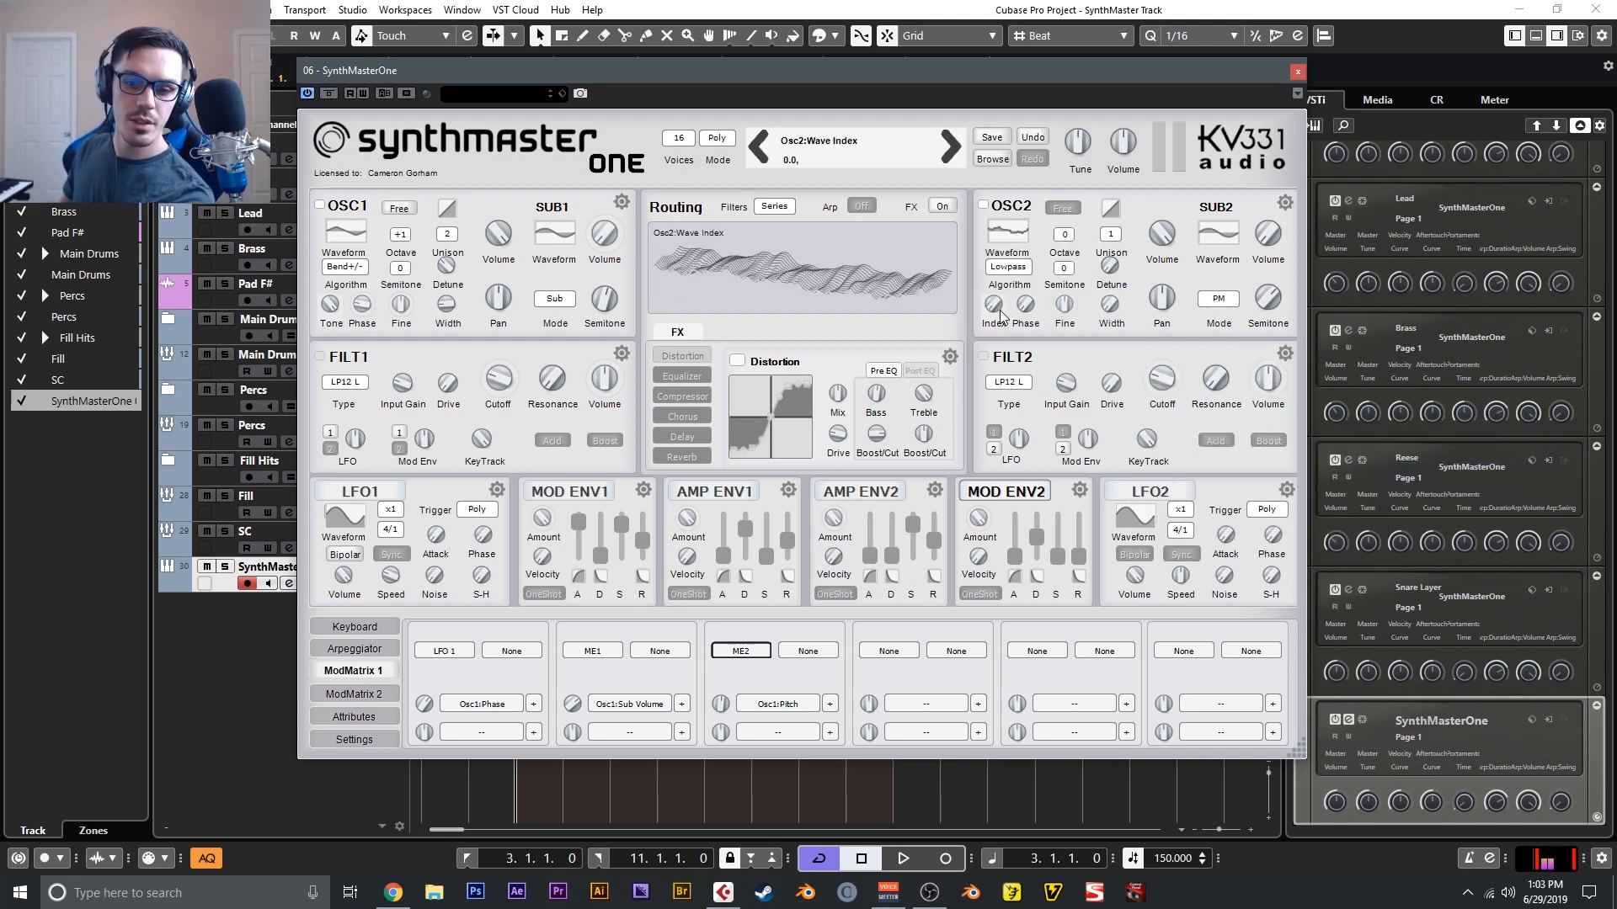
pyautogui.moveTo(1001, 316); pyautogui.dragTo(1000, 300)
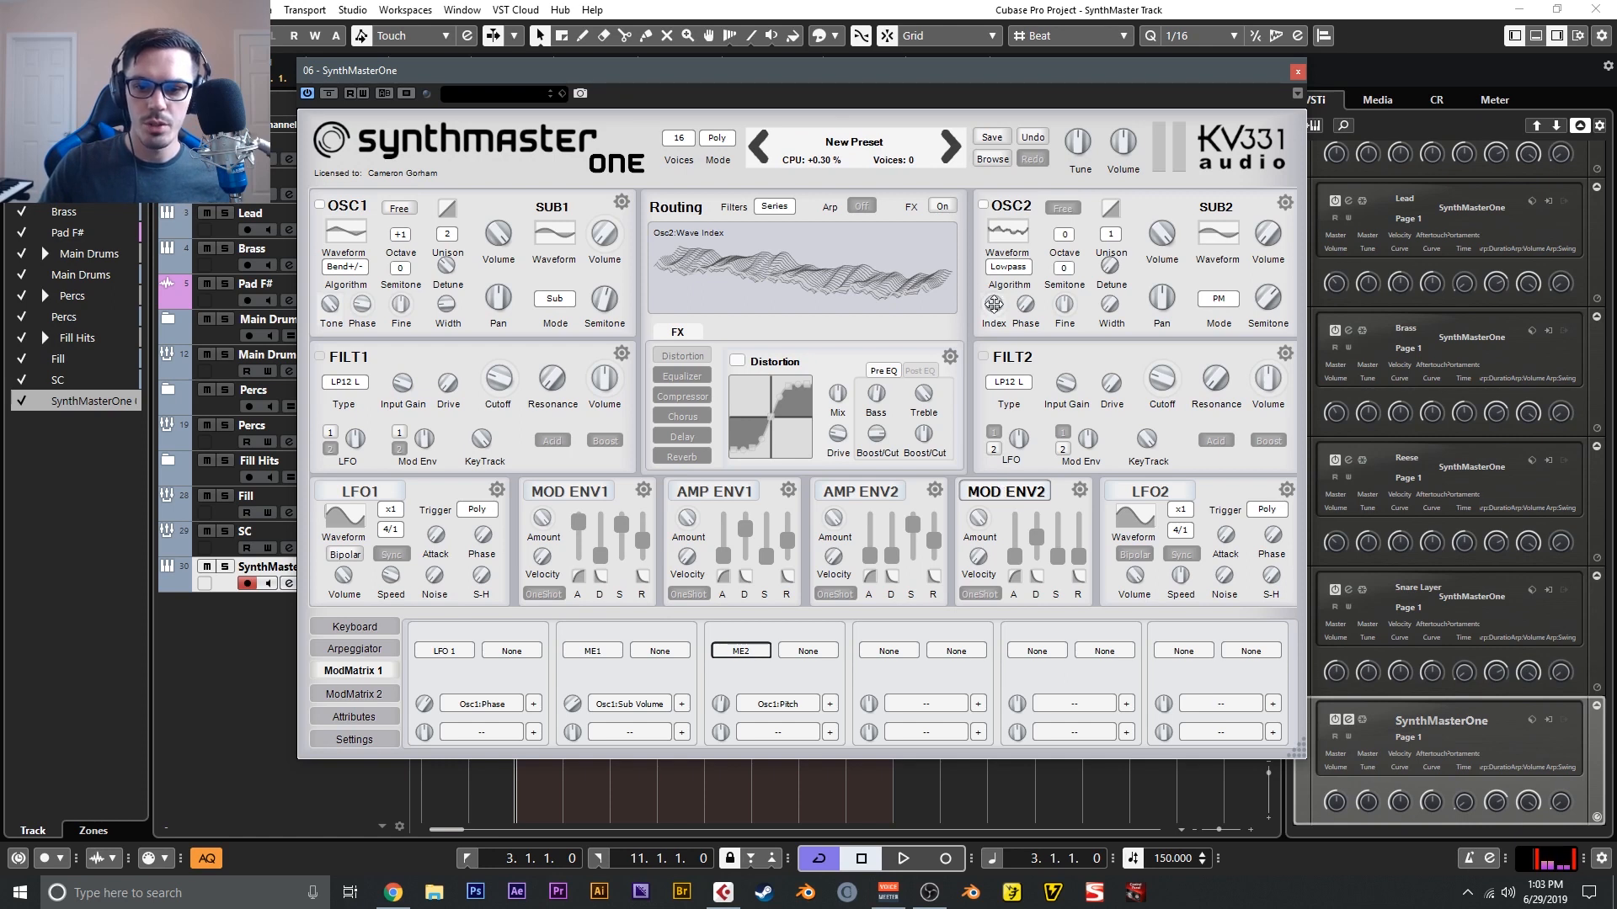
pyautogui.moveTo(994, 304); pyautogui.dragTo(993, 304)
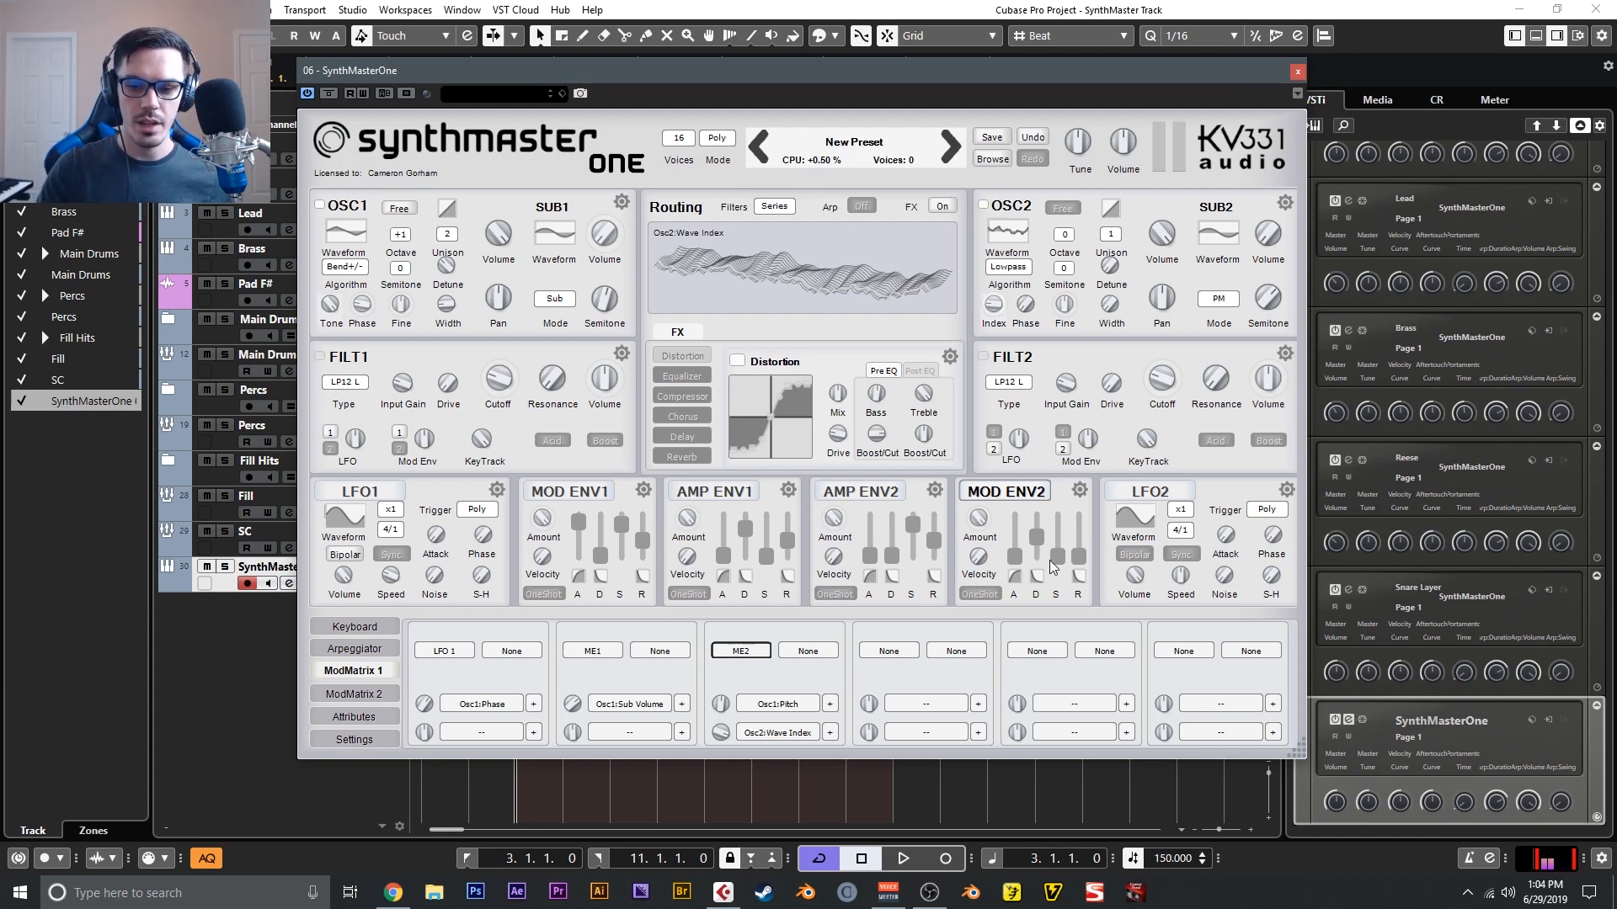
# - Route LFO 2 to the pitch of both oscillator 1 and oscillator 2 in the modulation matrix
pyautogui.click(889, 652)
pyautogui.moveTo(956, 749)
pyautogui.click(1110, 767)
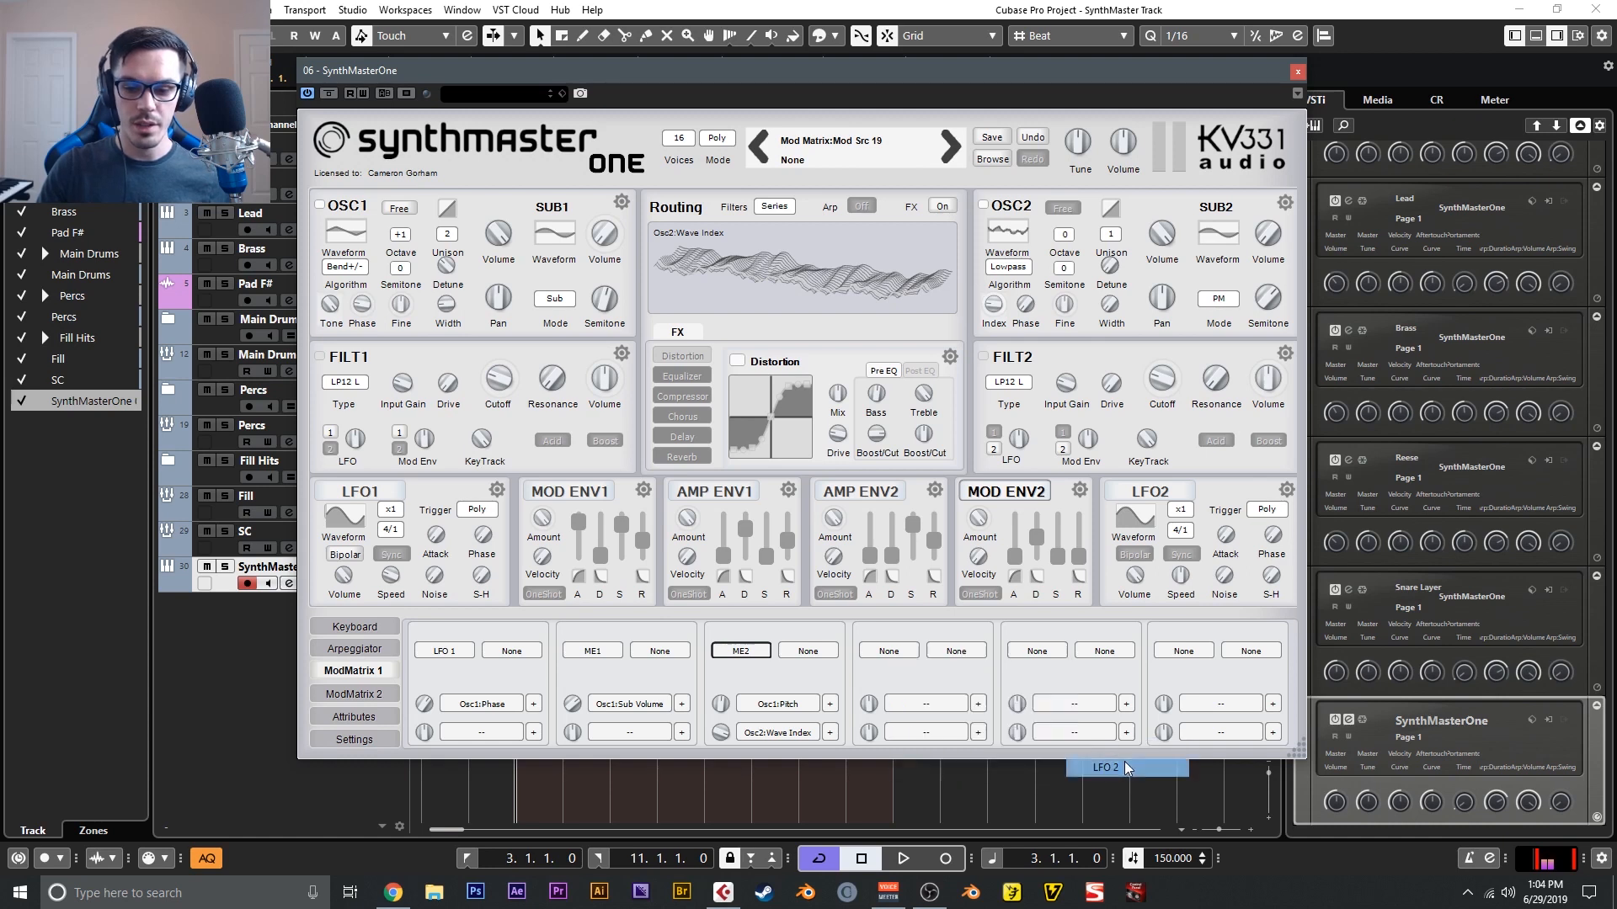
pyautogui.click(930, 704)
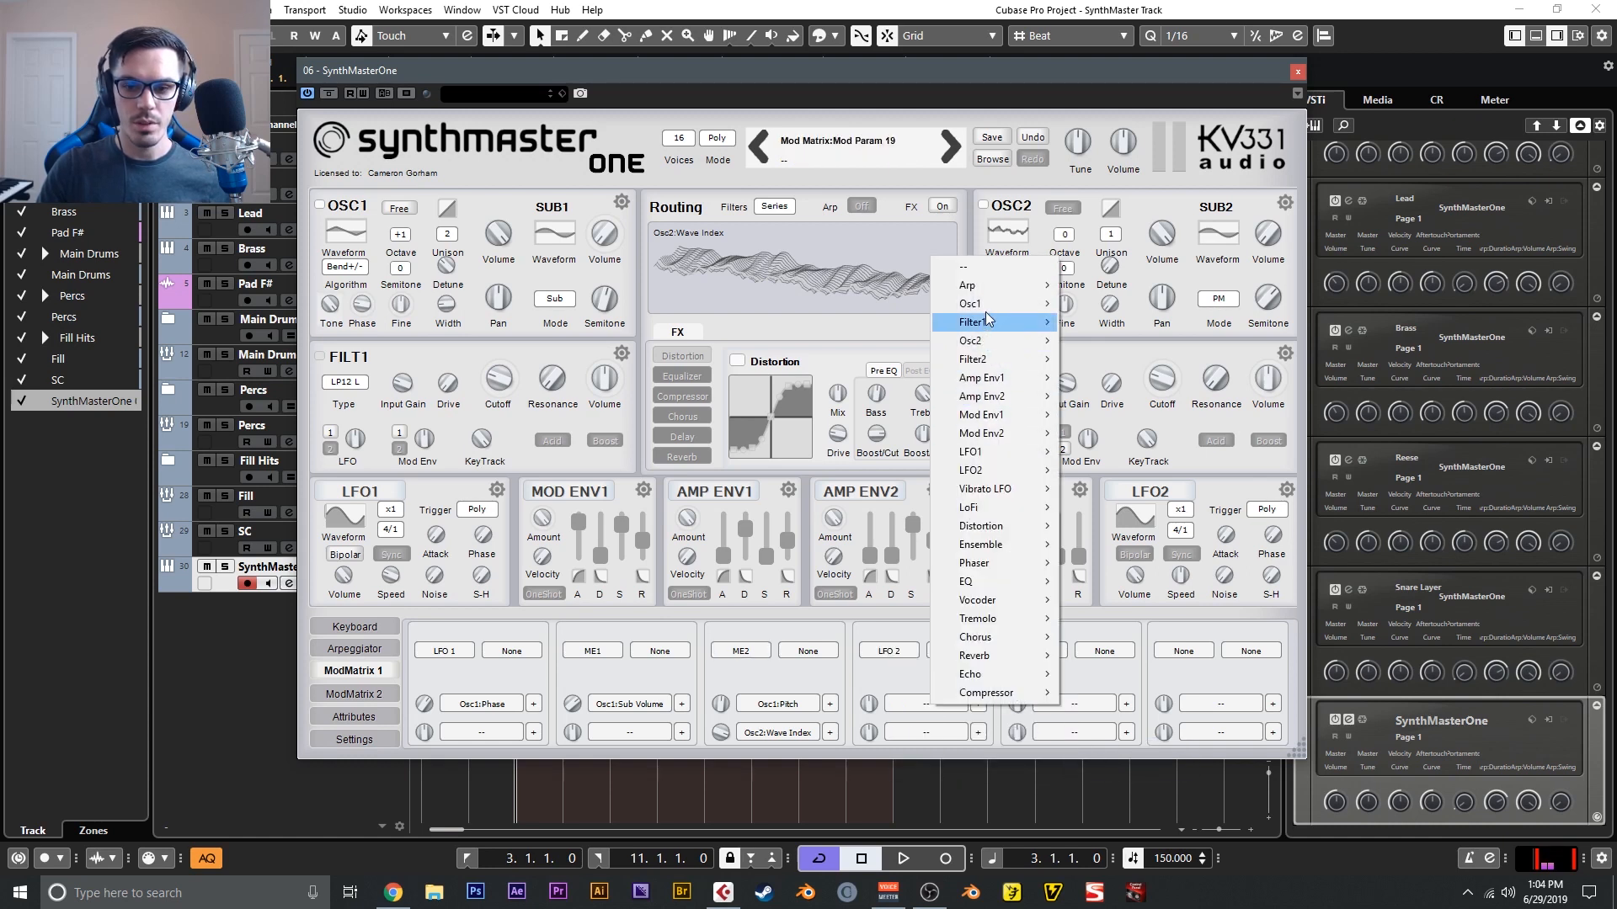
pyautogui.moveTo(976, 304)
pyautogui.click(1132, 381)
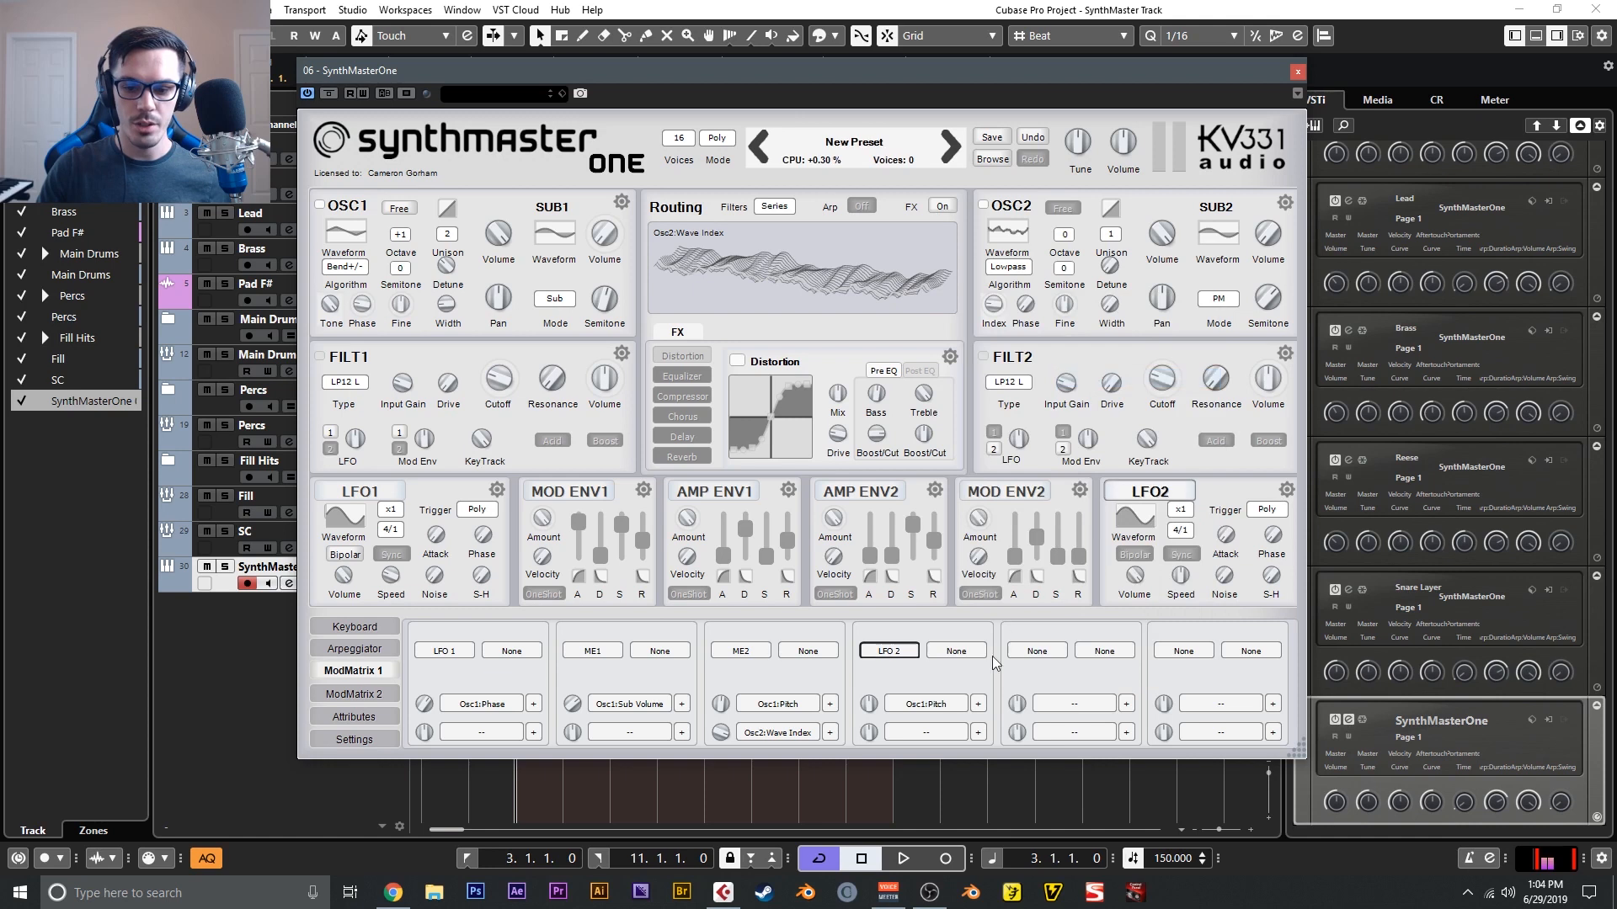
pyautogui.click(950, 734)
pyautogui.moveTo(1031, 389)
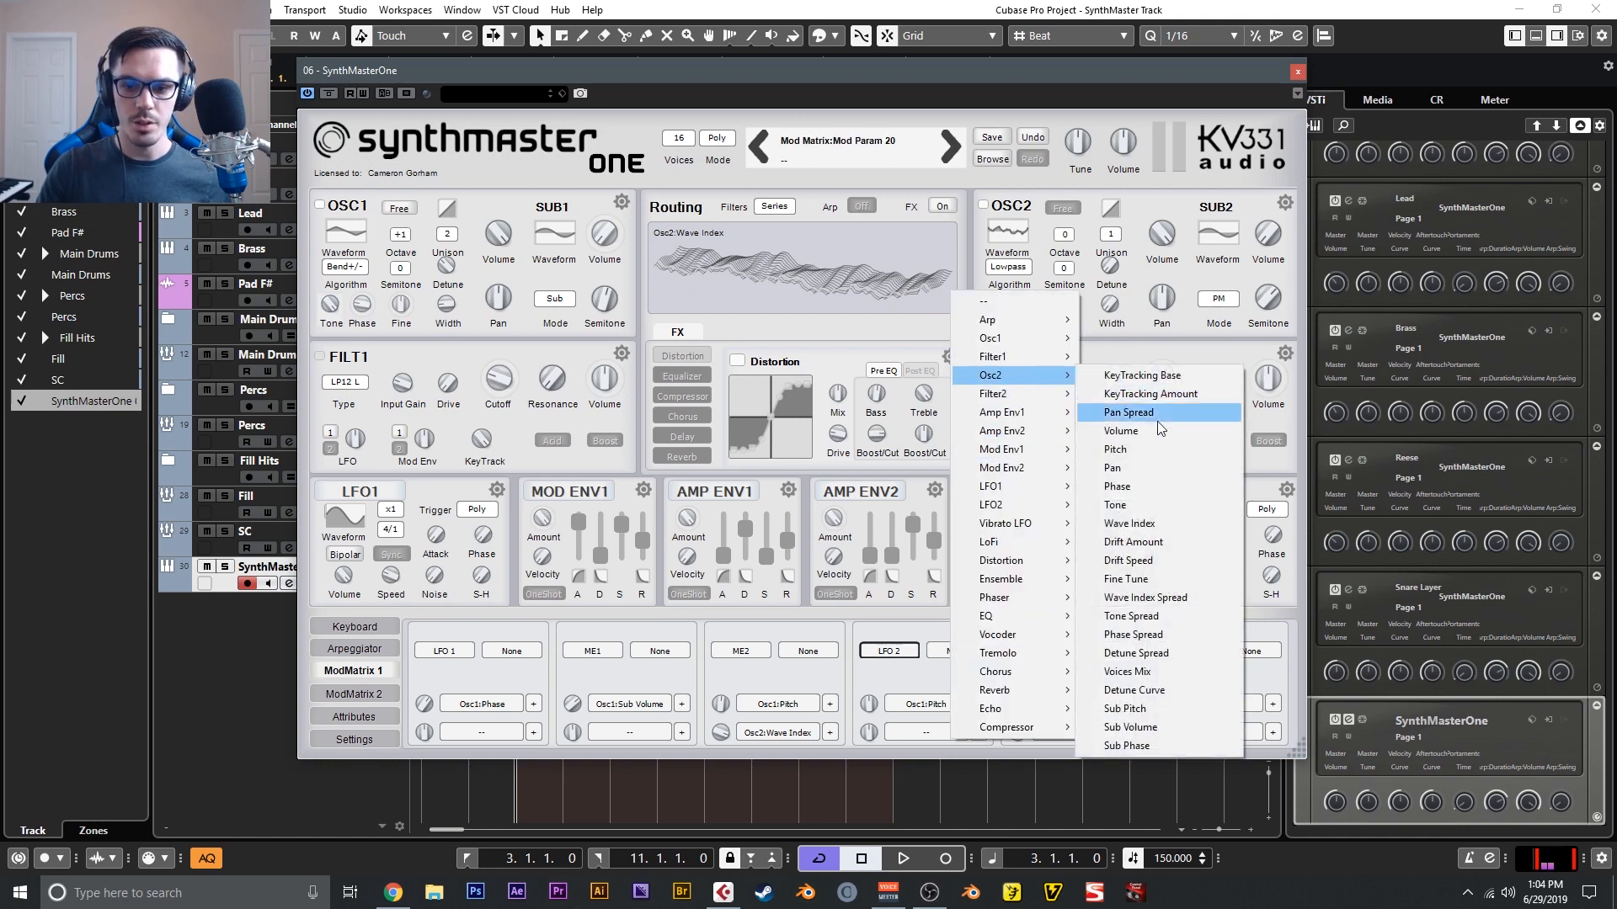
pyautogui.click(1136, 452)
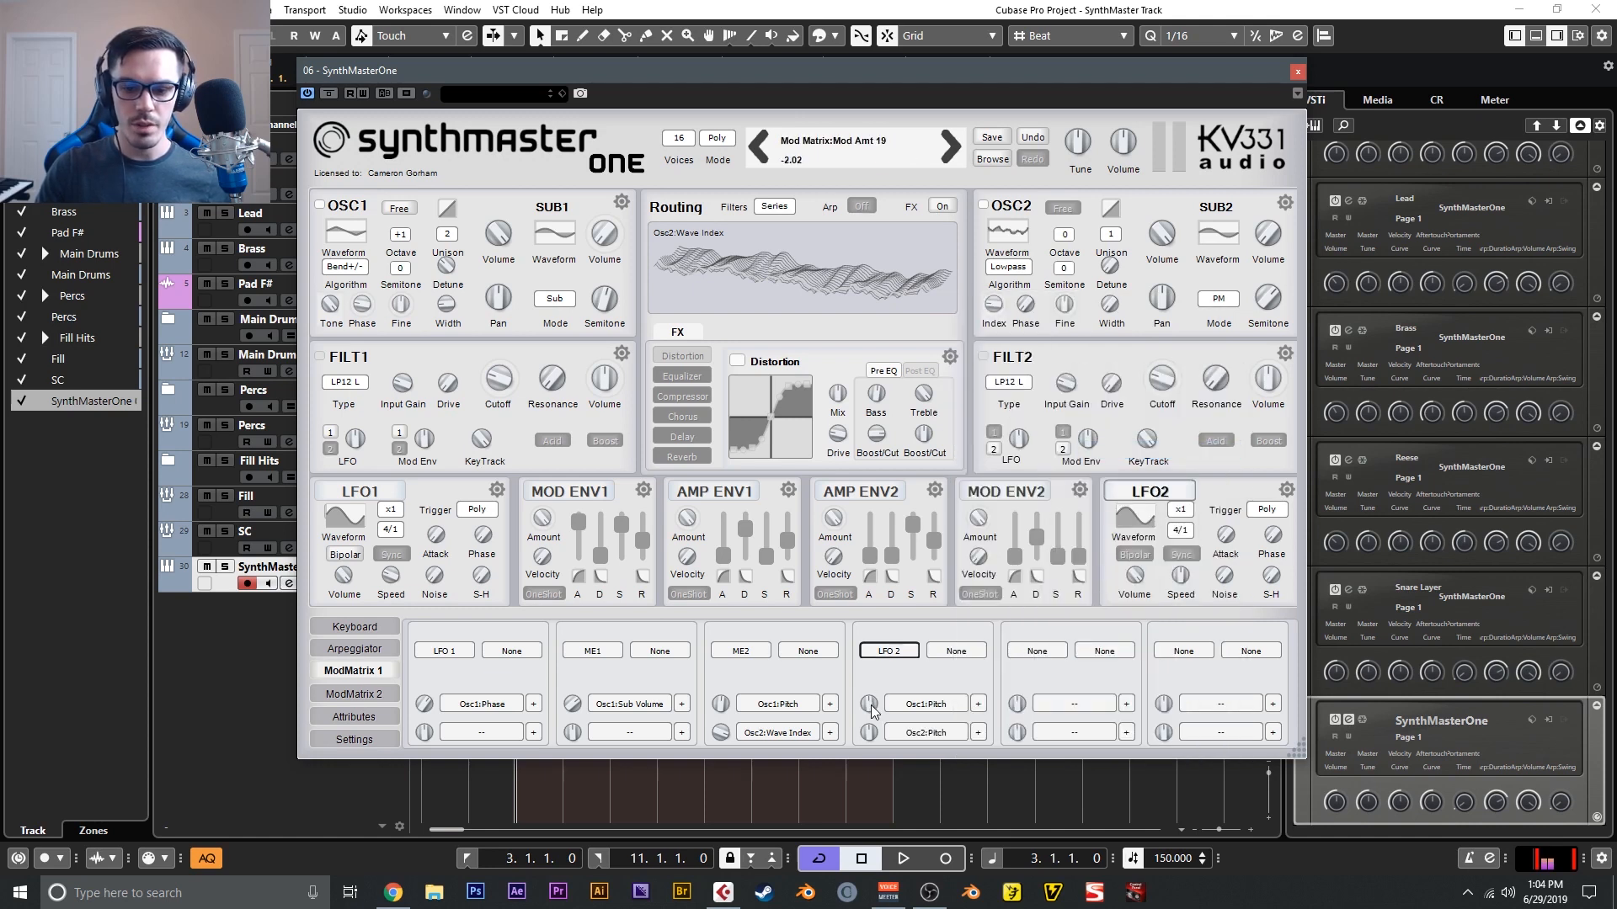
# - Adjust LFO 2's pitch modulation amounts and speed, lower its volume and switch it to Bipolar
pyautogui.moveTo(868, 732); pyautogui.dragTo(868, 734)
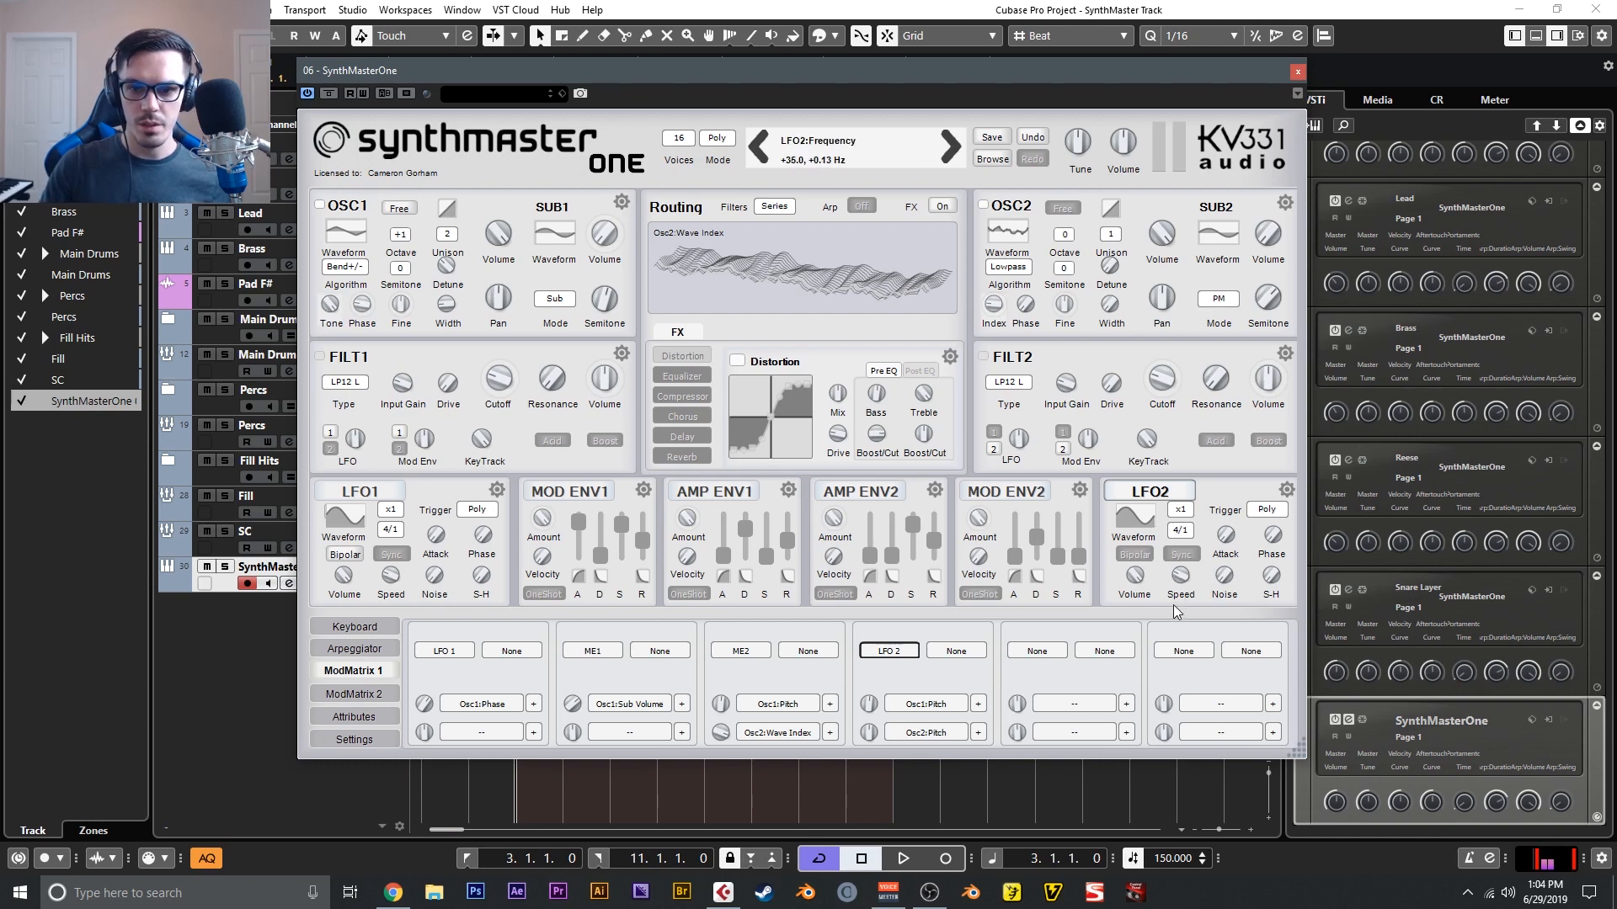
pyautogui.moveTo(1136, 575); pyautogui.dragTo(1146, 645)
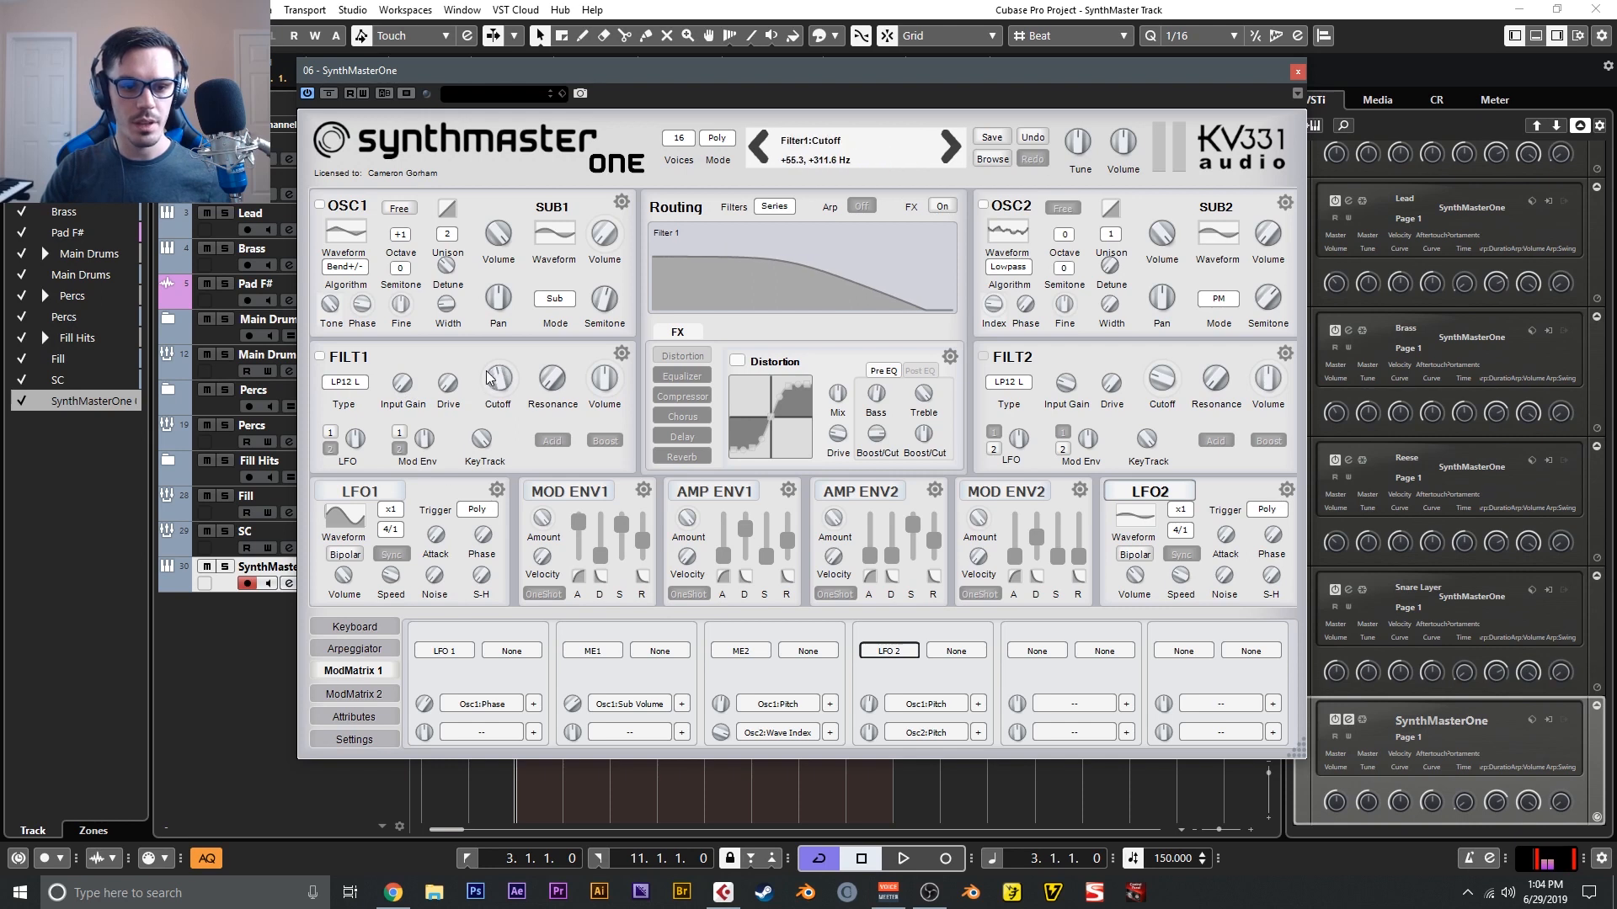
# - Set filter 1 to the Ladder Lowpass 24 type, raise its resonance and set its cutoff to about 2102 Hz
pyautogui.click(361, 382)
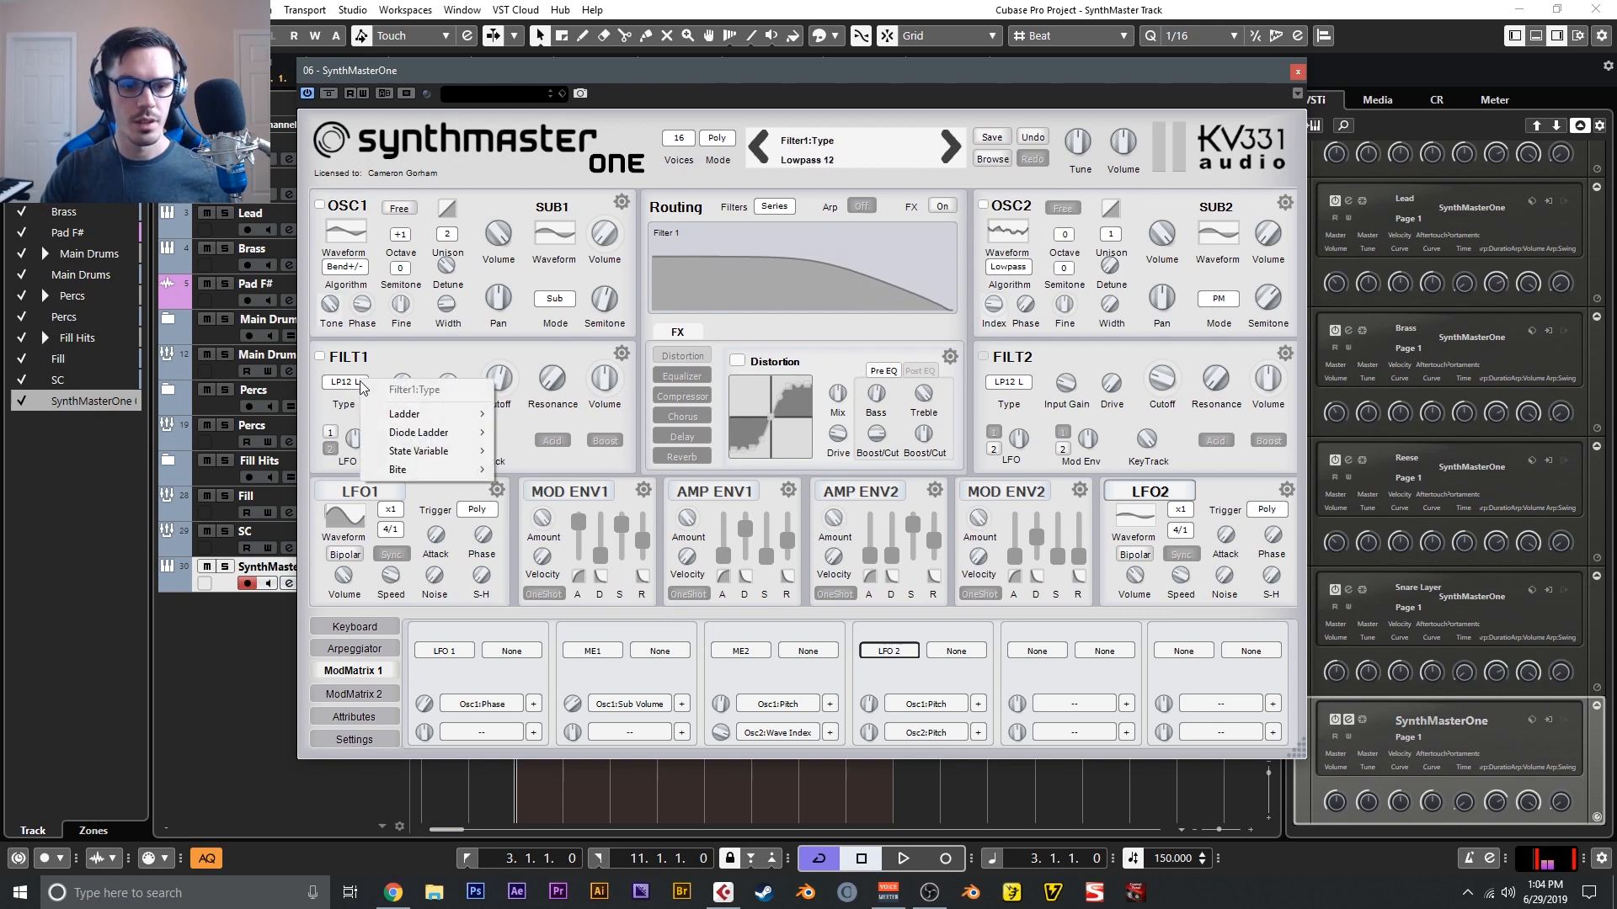
pyautogui.moveTo(406, 413)
pyautogui.click(535, 432)
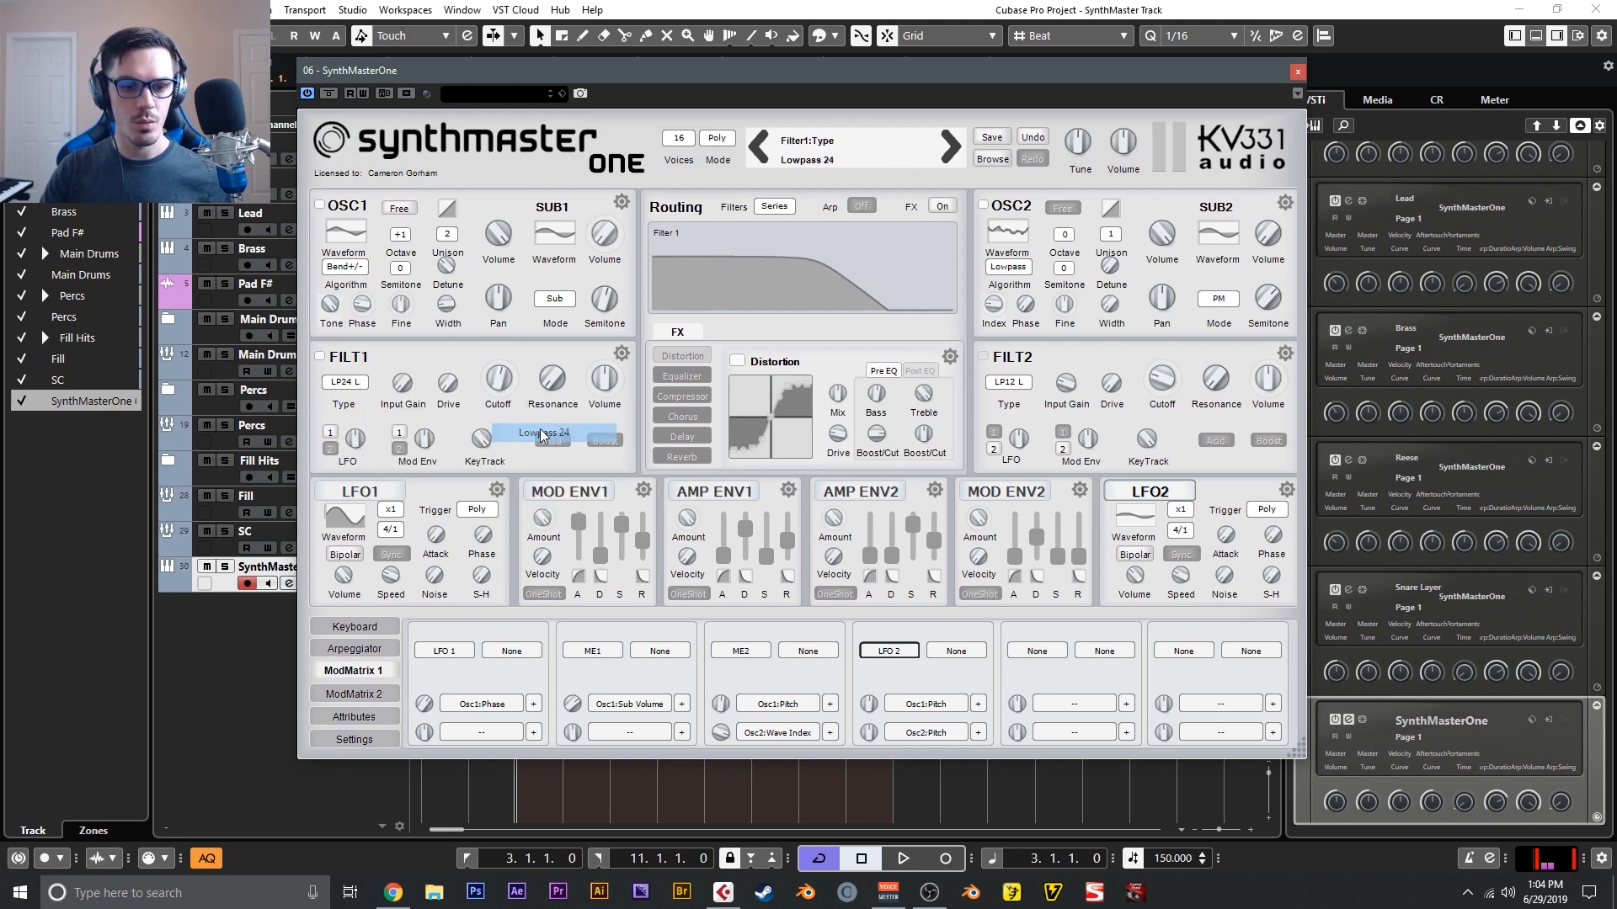
pyautogui.moveTo(545, 386); pyautogui.dragTo(508, 375)
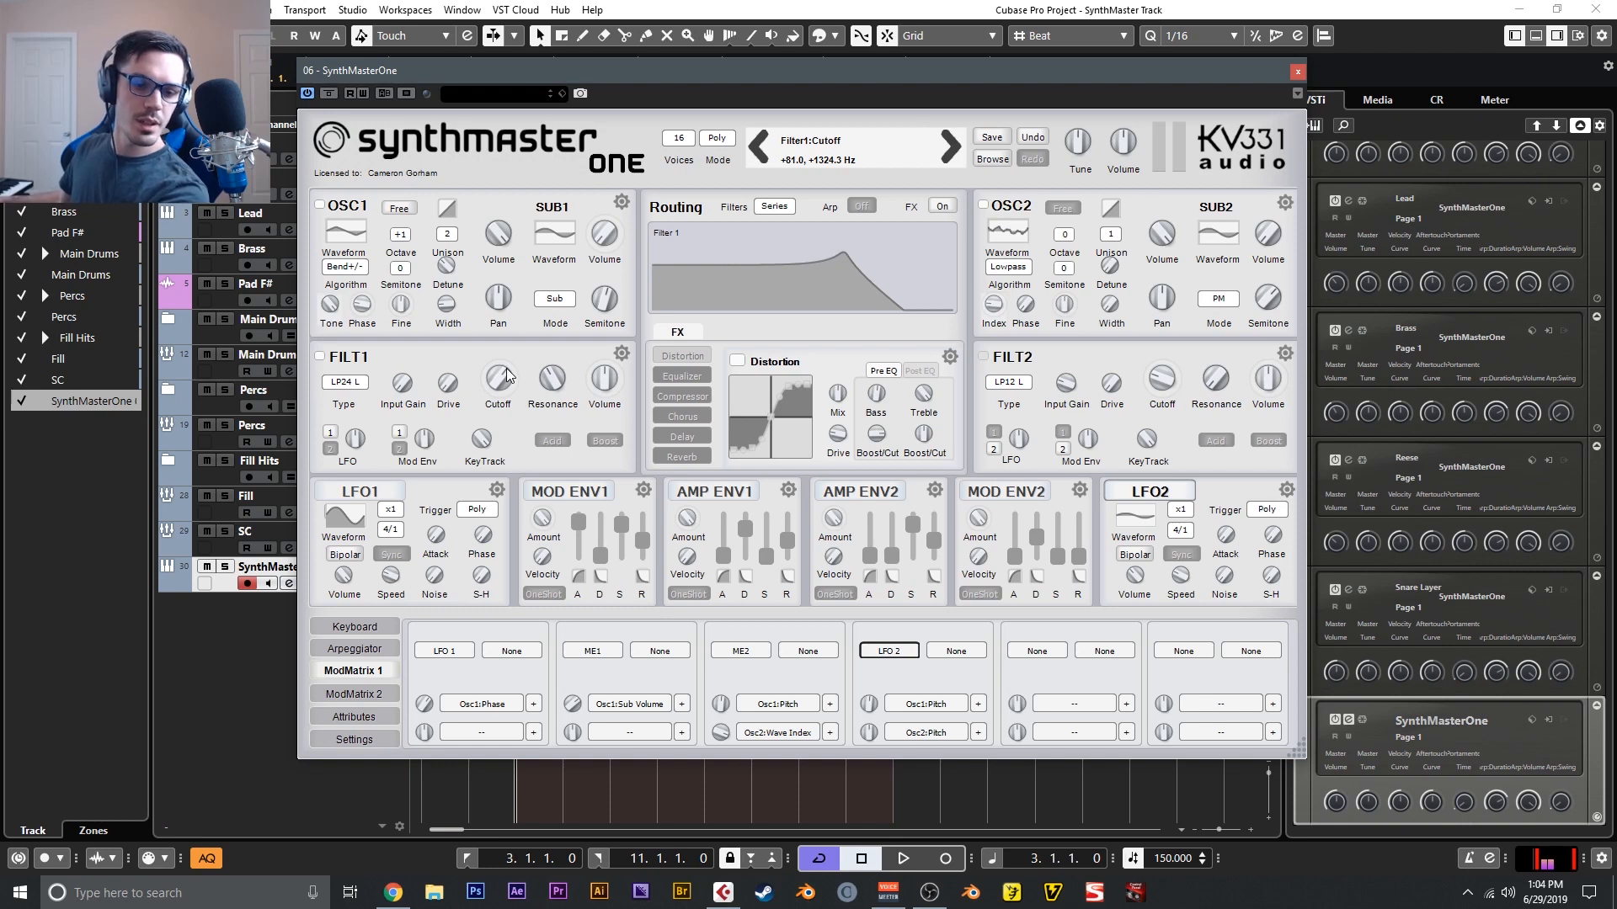
pyautogui.moveTo(508, 375); pyautogui.dragTo(505, 368)
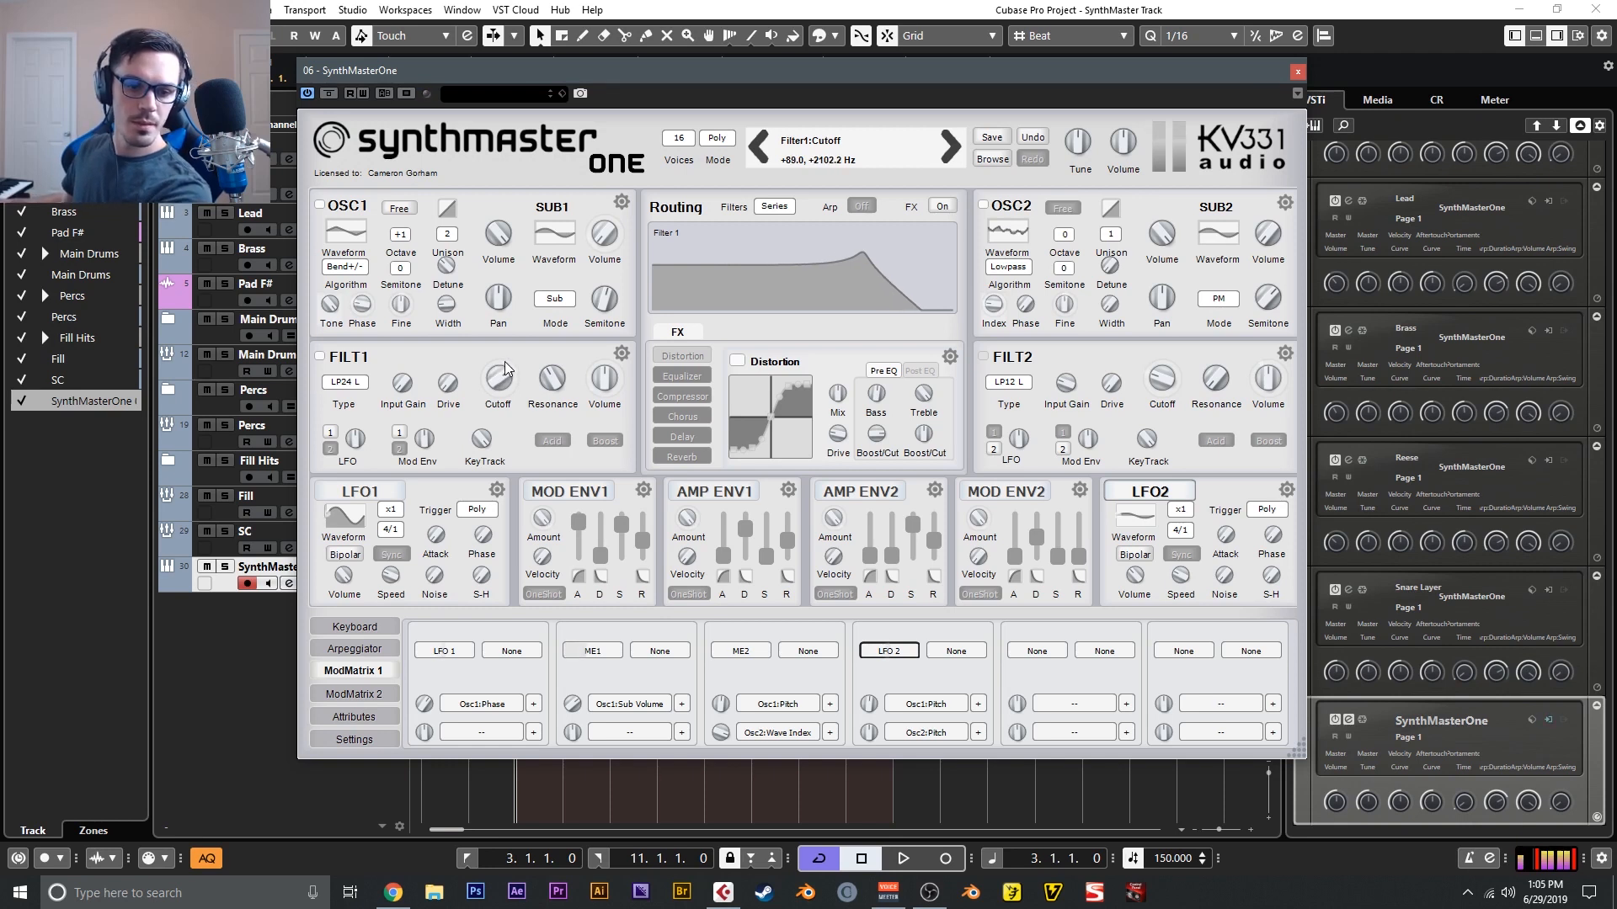
# - Route Mod Env 2 to filter 1's cutoff in the modulation matrix and raise its modulation amount
pyautogui.click(994, 494)
pyautogui.click(504, 375)
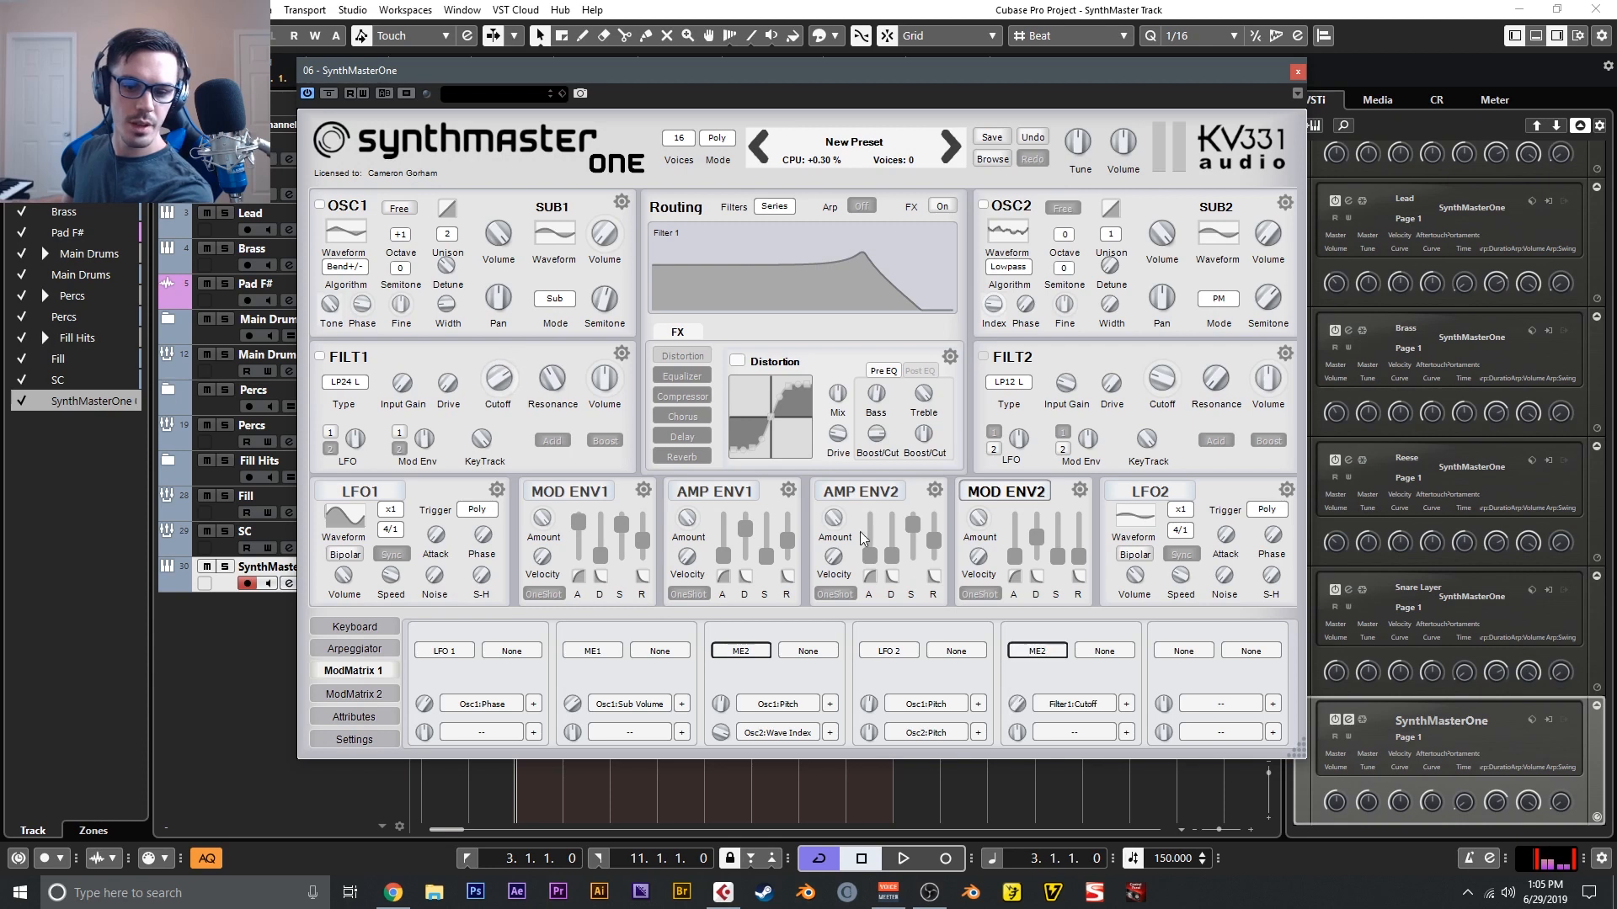
pyautogui.moveTo(1018, 704)
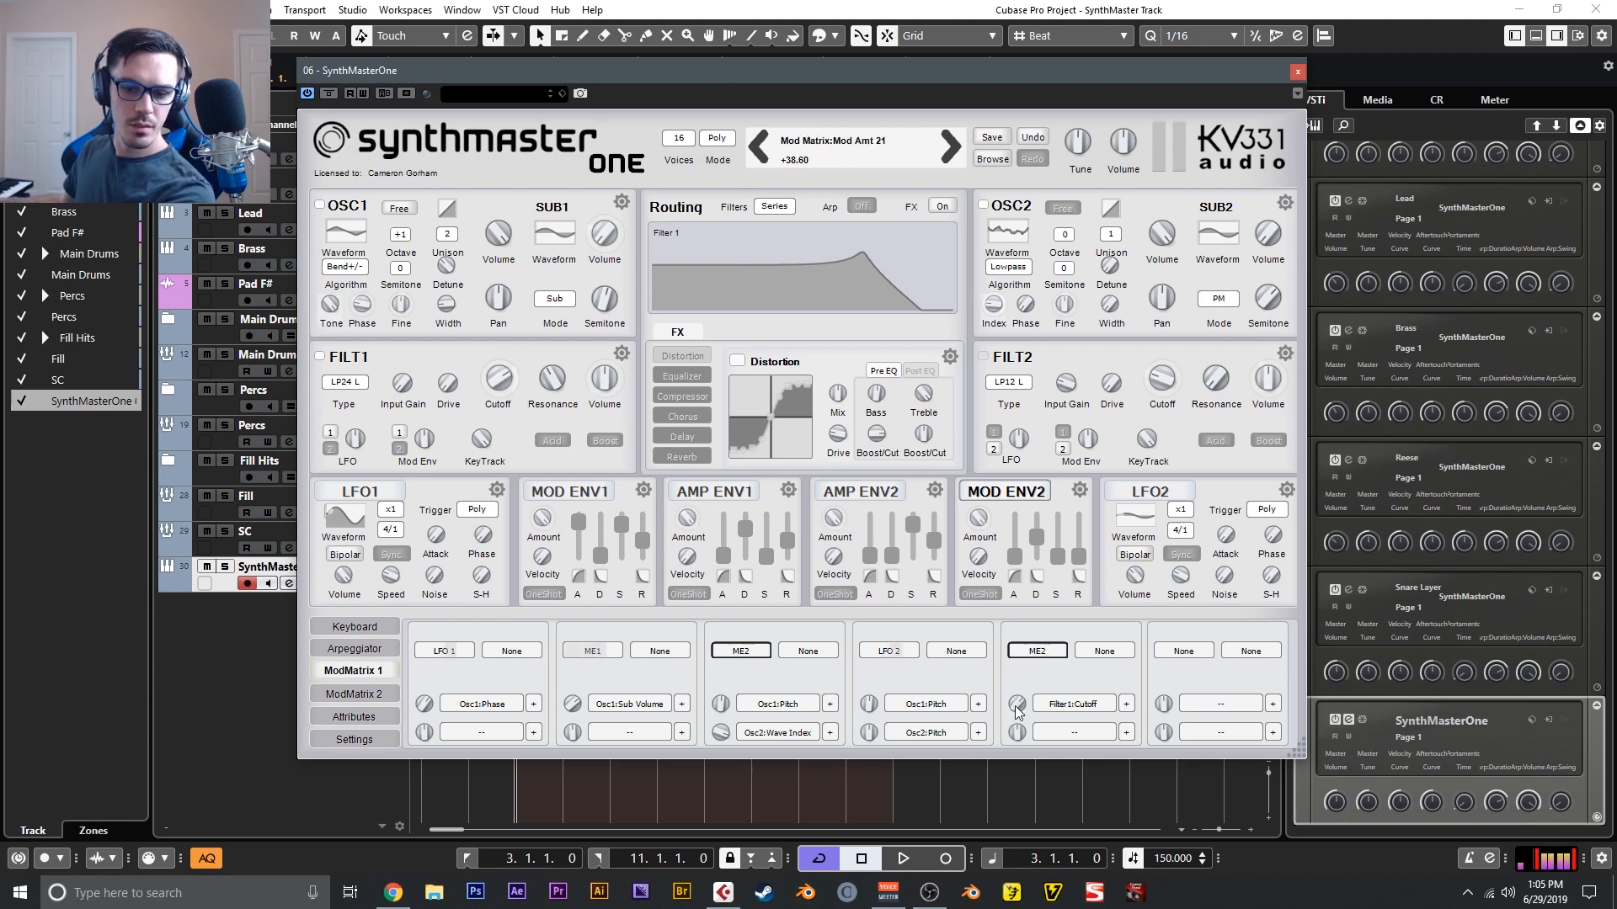
pyautogui.moveTo(1018, 706); pyautogui.dragTo(1013, 655)
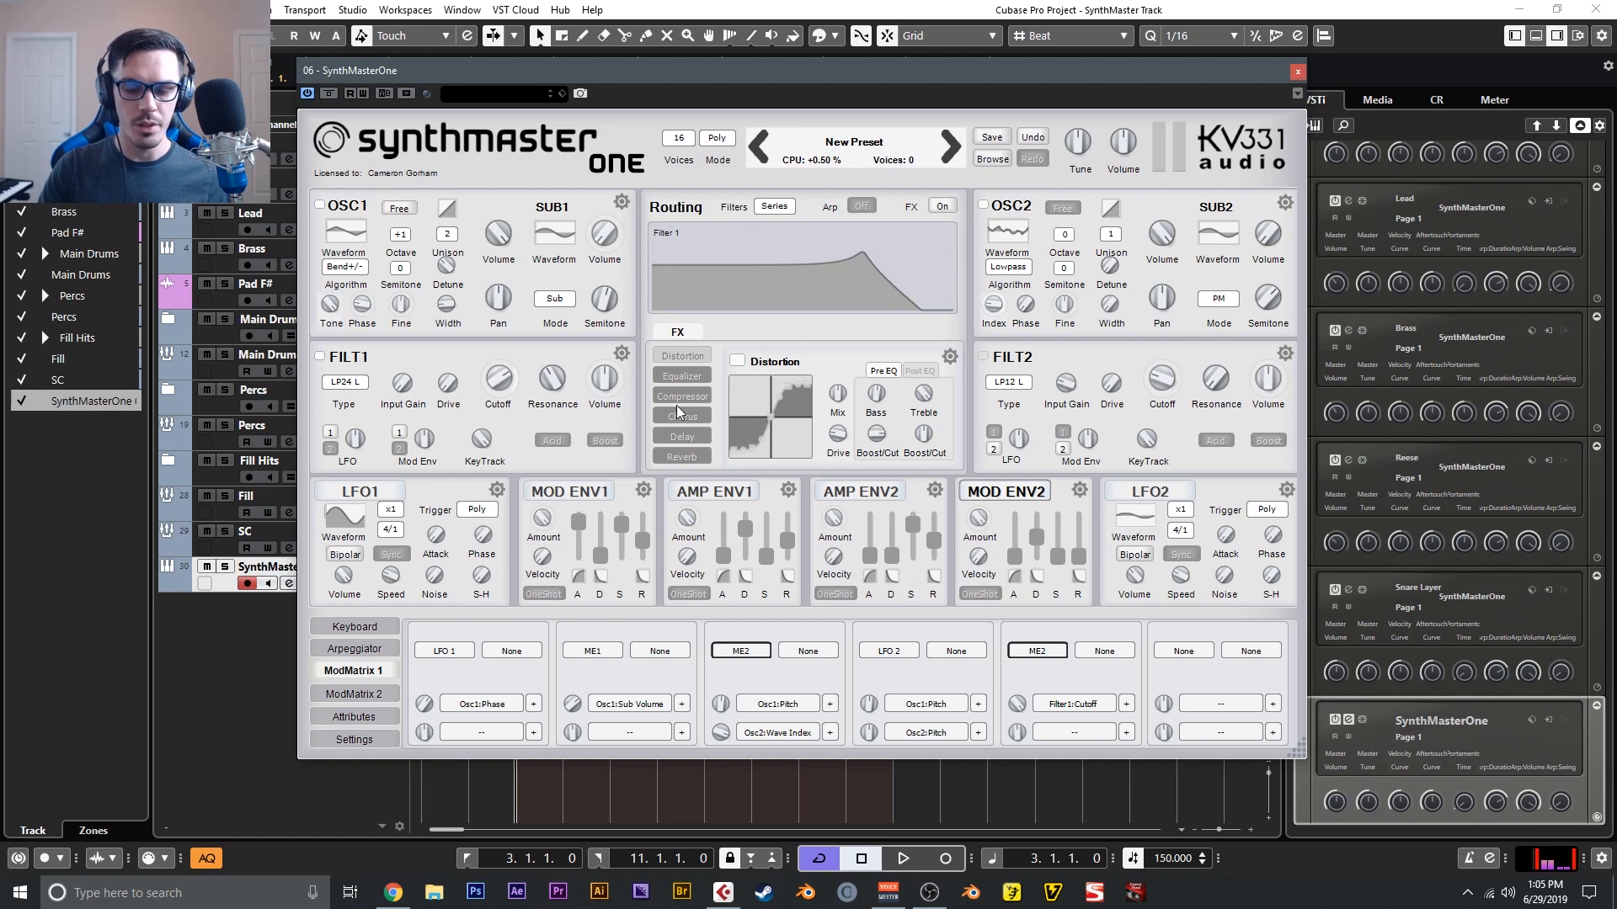
# - Replace the Equalizer in insert 2 with LoFi, turn it on, and set its S&H interval to about 6.1 samples
pyautogui.click(684, 376)
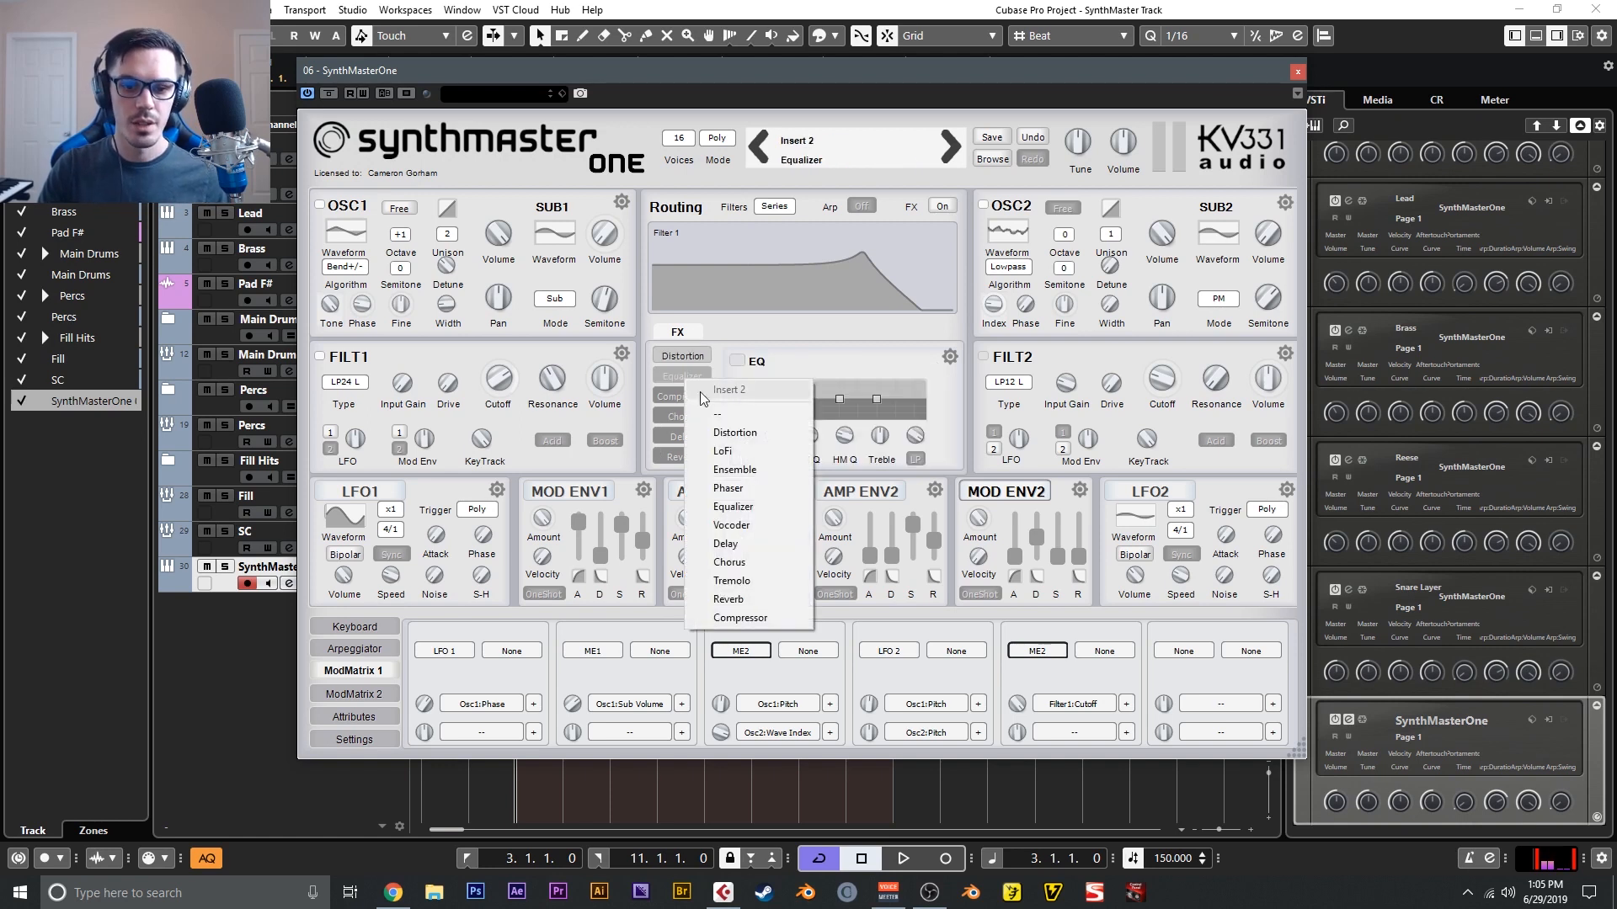
pyautogui.click(722, 451)
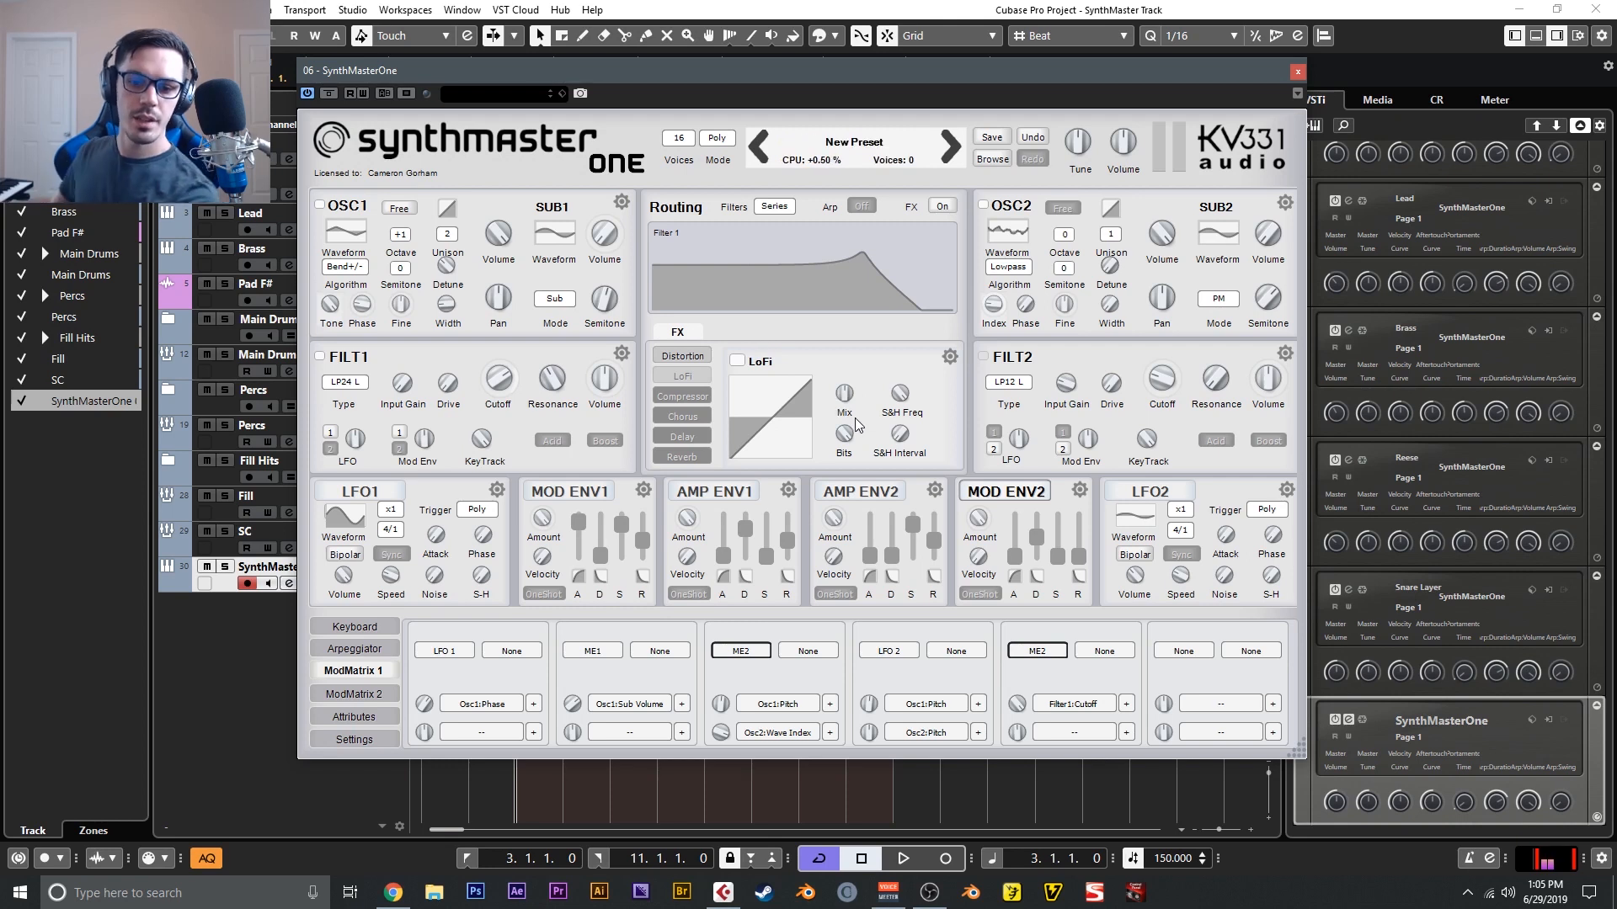
pyautogui.moveTo(898, 390); pyautogui.dragTo(855, 495)
pyautogui.moveTo(845, 401); pyautogui.dragTo(901, 447)
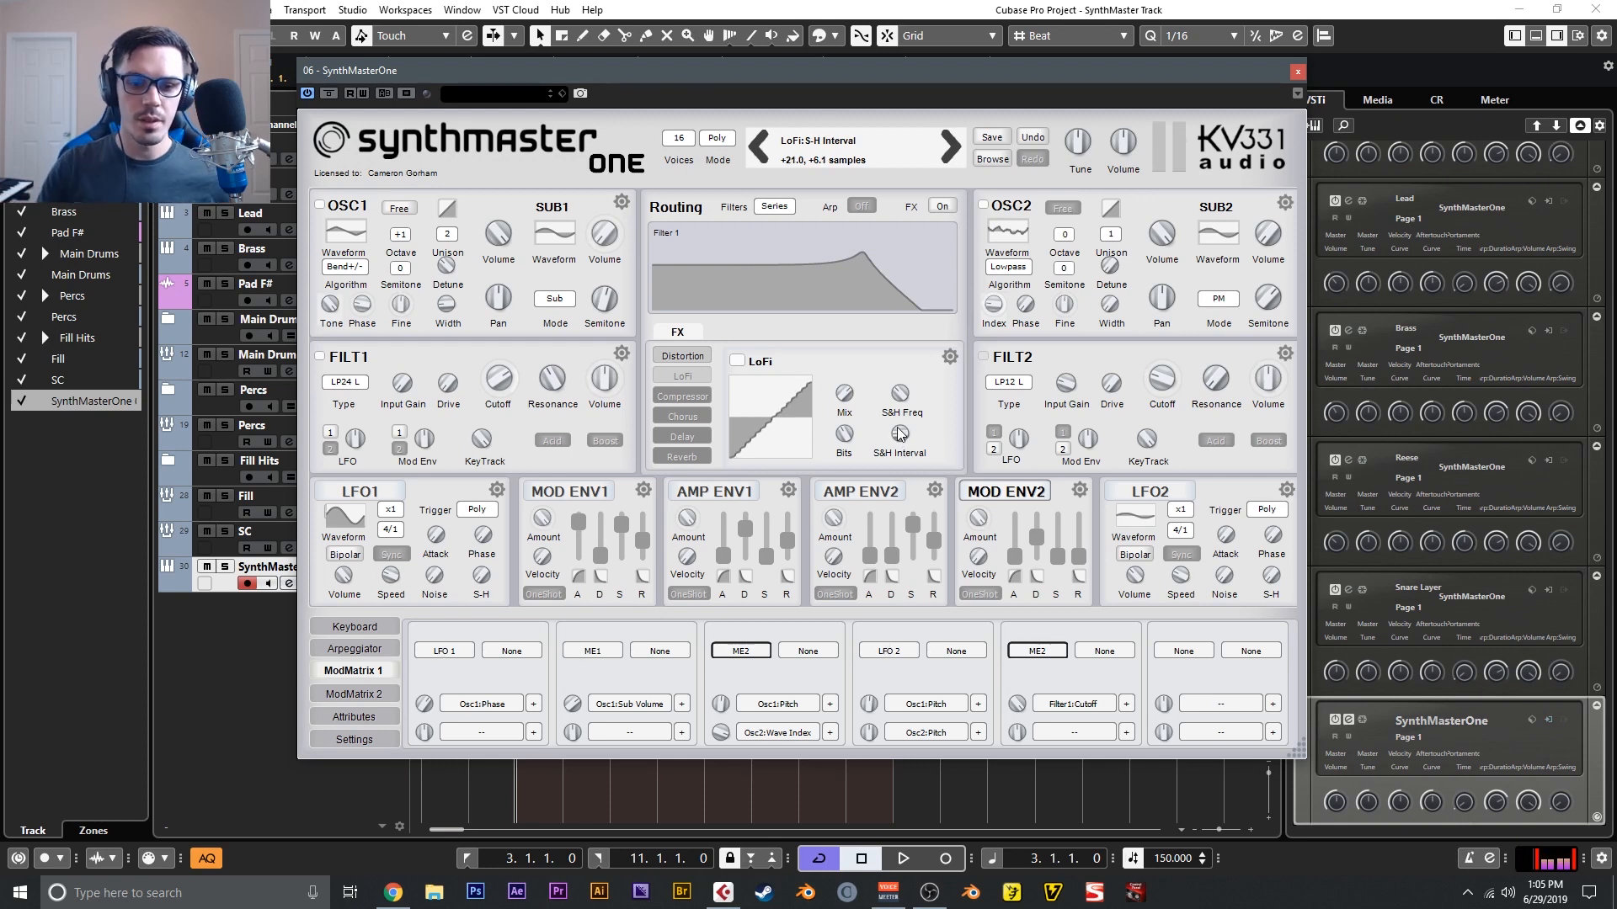
# - Replace the Compressor in insert 3 with an Equalizer
pyautogui.click(682, 396)
pyautogui.rightClick(682, 396)
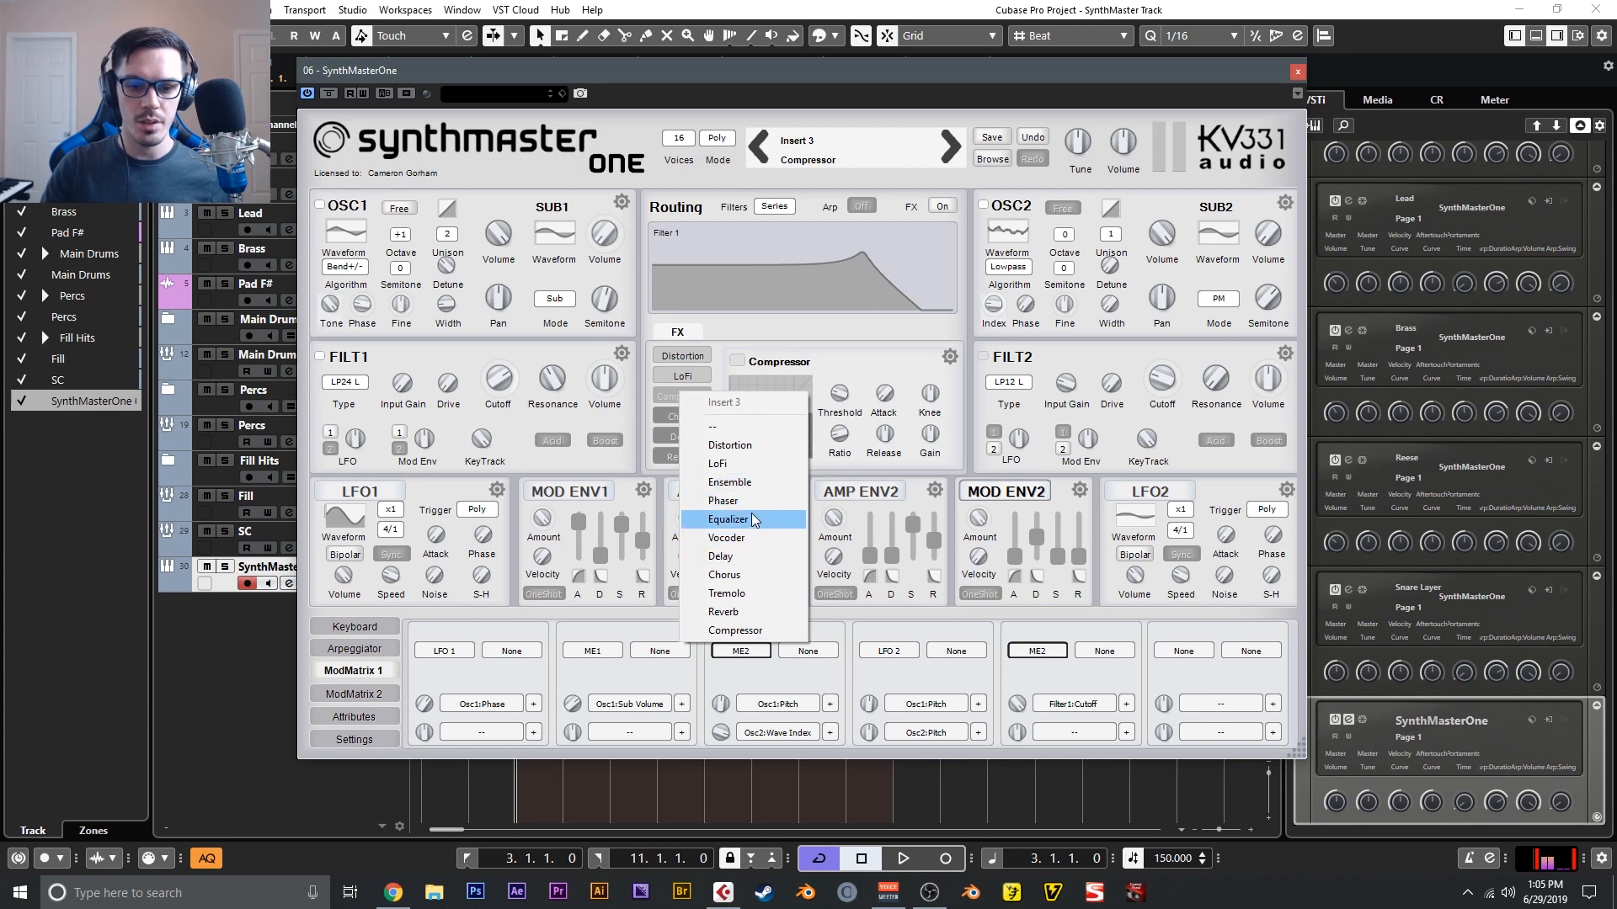
pyautogui.click(754, 520)
pyautogui.click(694, 398)
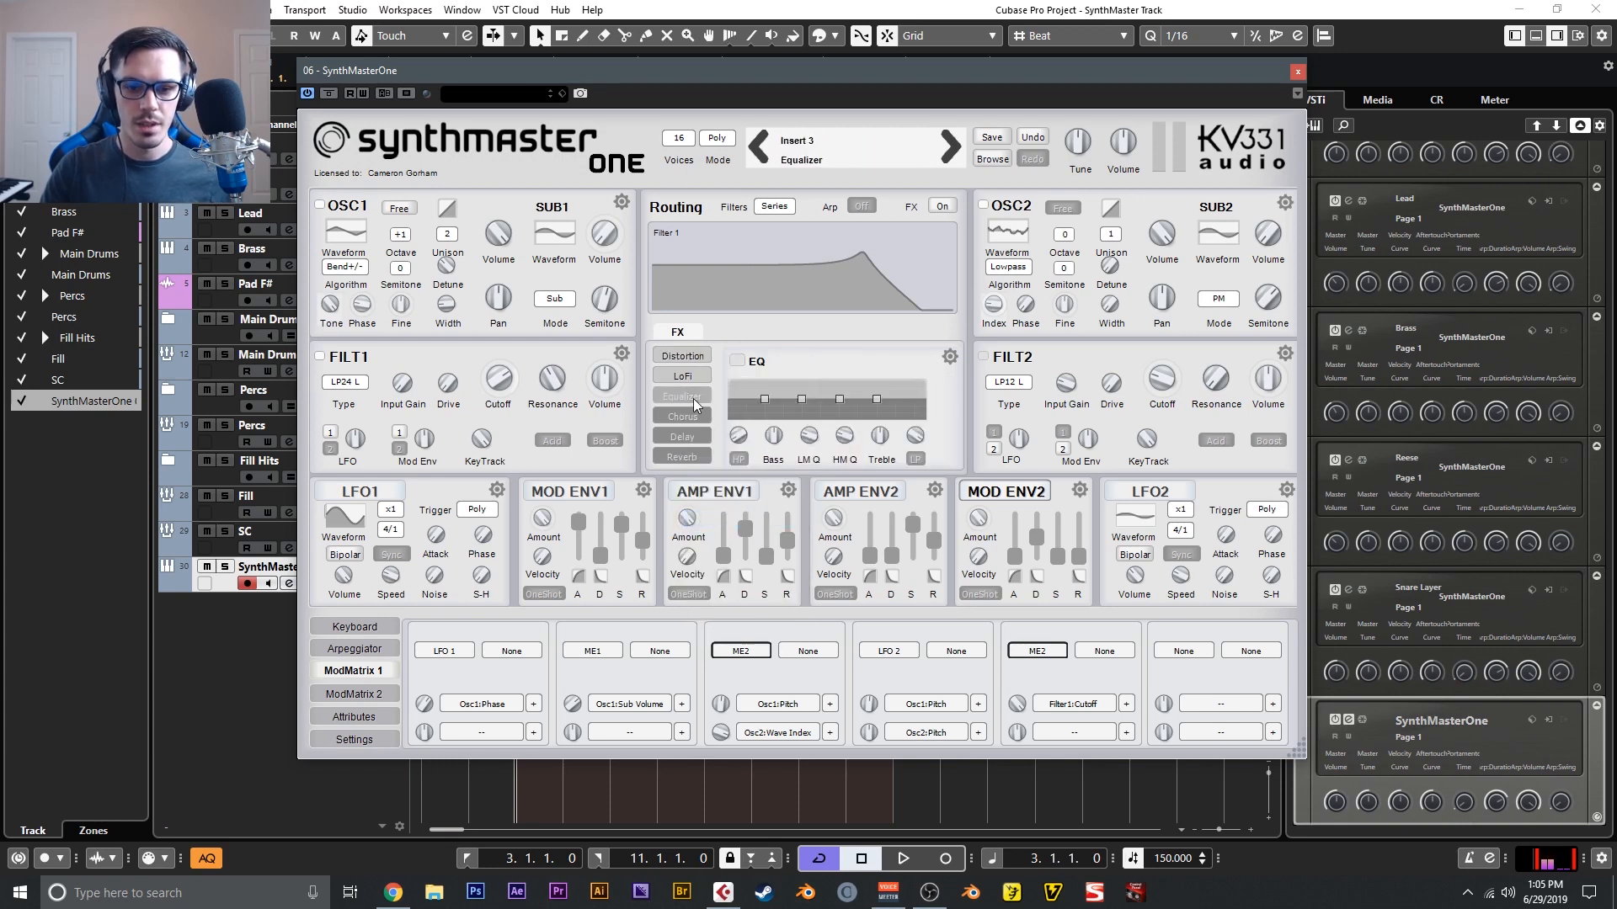
pyautogui.rightClick(699, 400)
pyautogui.click(687, 396)
# - Turn on the EQ with a high-pass at about 221 Hz and boost the treble by about 9.2 dB
pyautogui.click(735, 362)
pyautogui.click(739, 458)
pyautogui.moveTo(738, 439); pyautogui.dragTo(739, 427)
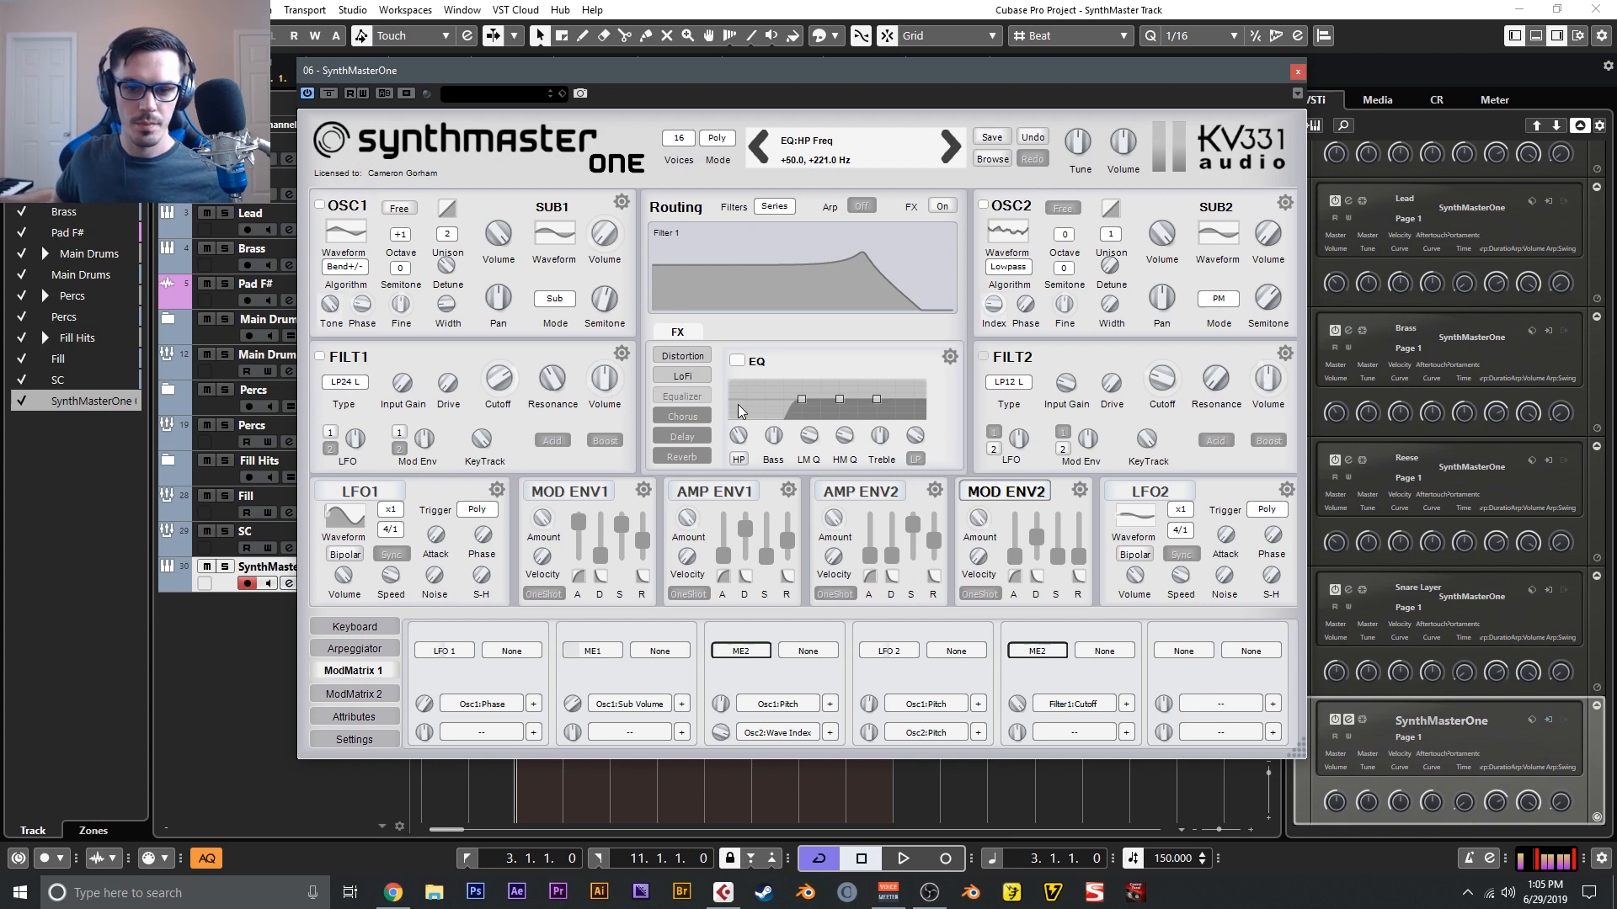
pyautogui.moveTo(879, 433); pyautogui.dragTo(880, 428)
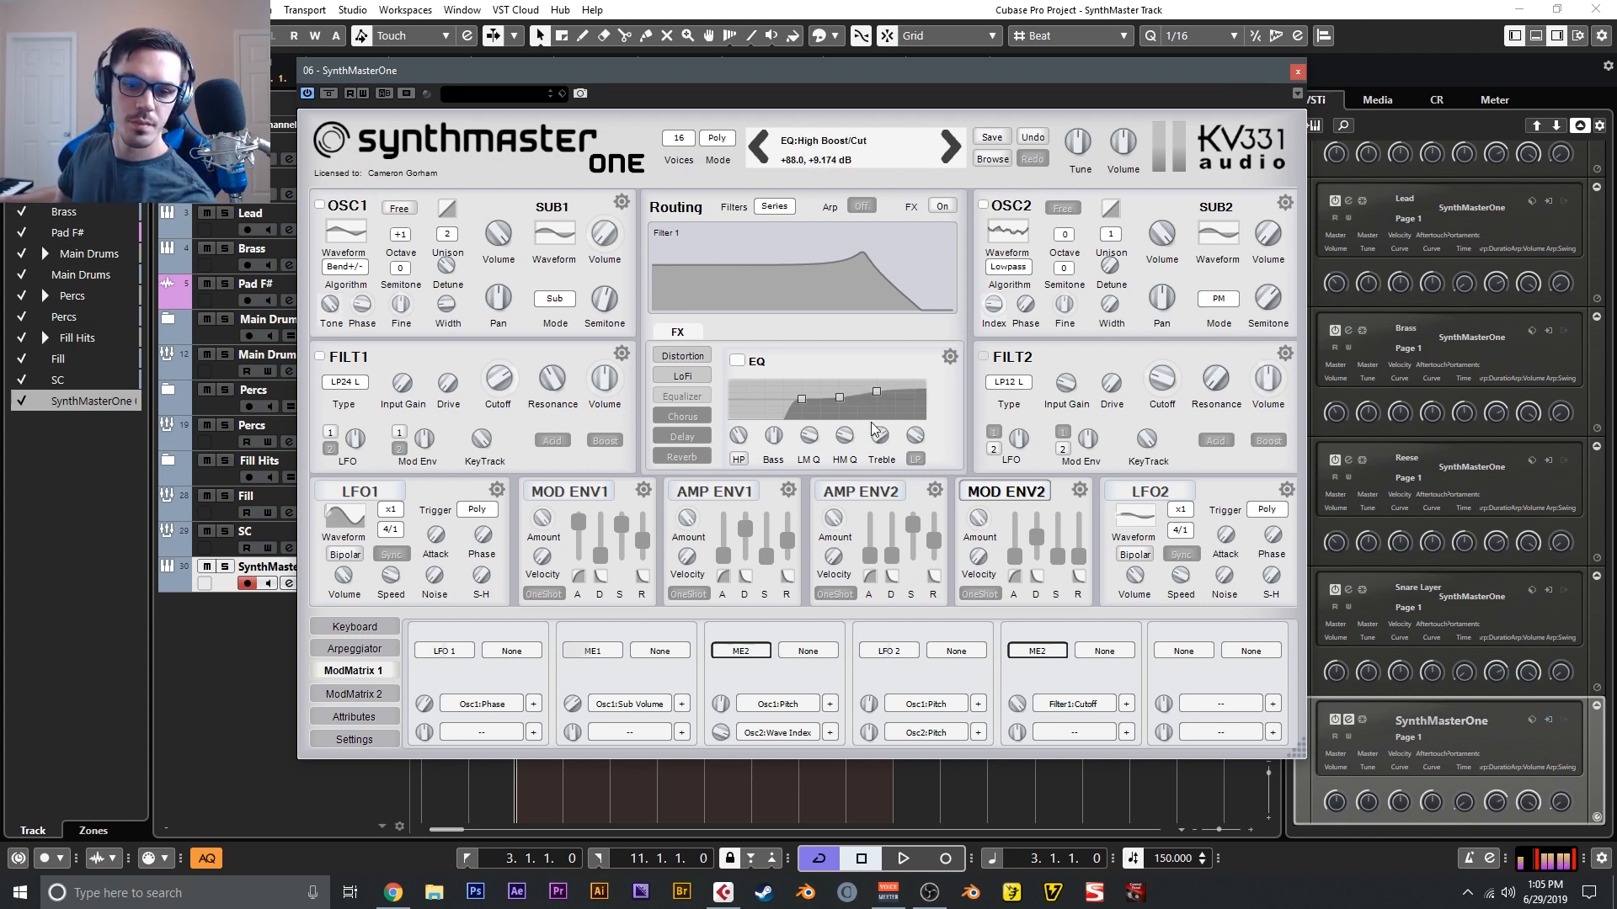
# - Readjust LoFi's bits and S&H interval, raise its mix to about 0.998, and set its S&H filter cutoff to about 4476 Hz
pyautogui.click(687, 376)
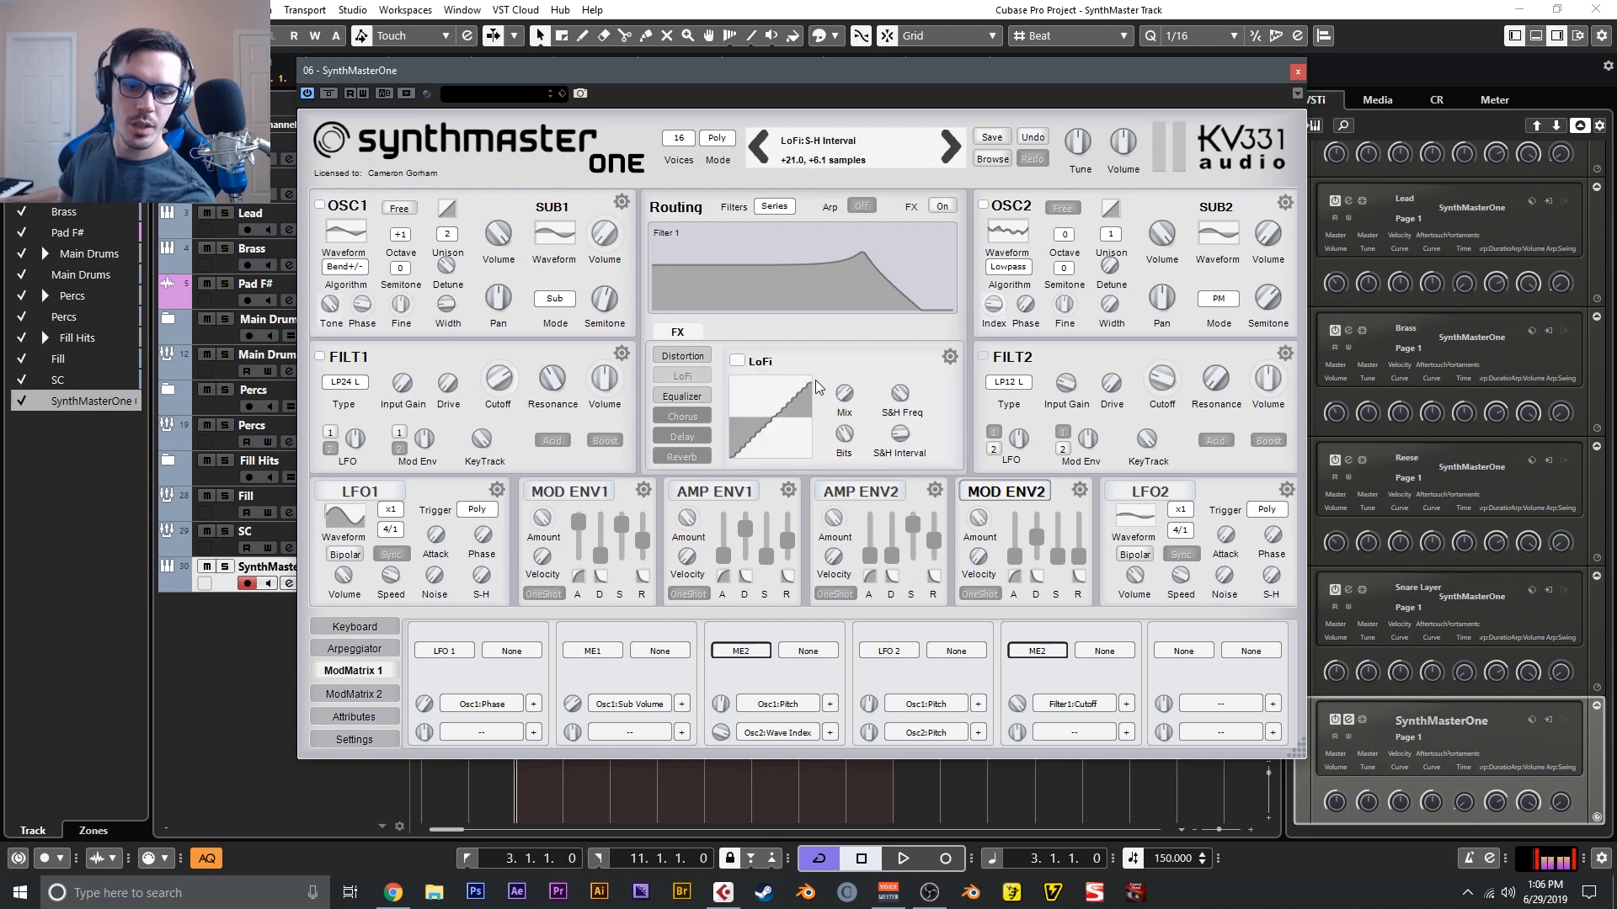
pyautogui.moveTo(845, 434); pyautogui.dragTo(851, 463)
pyautogui.moveTo(845, 393); pyautogui.dragTo(848, 360)
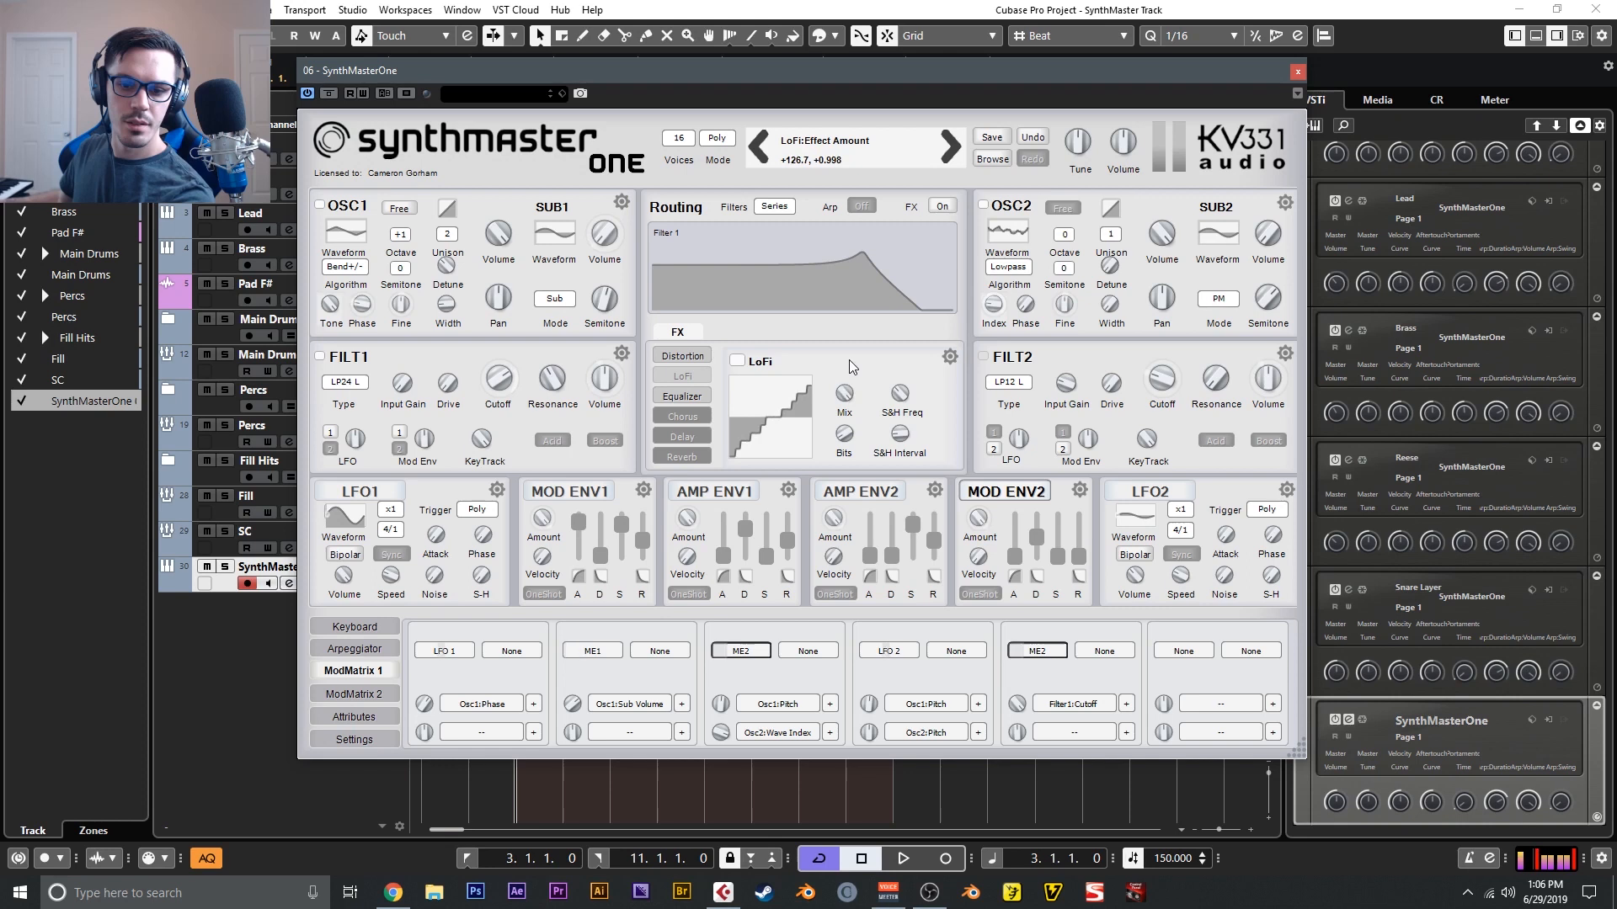
pyautogui.moveTo(899, 433); pyautogui.dragTo(906, 347)
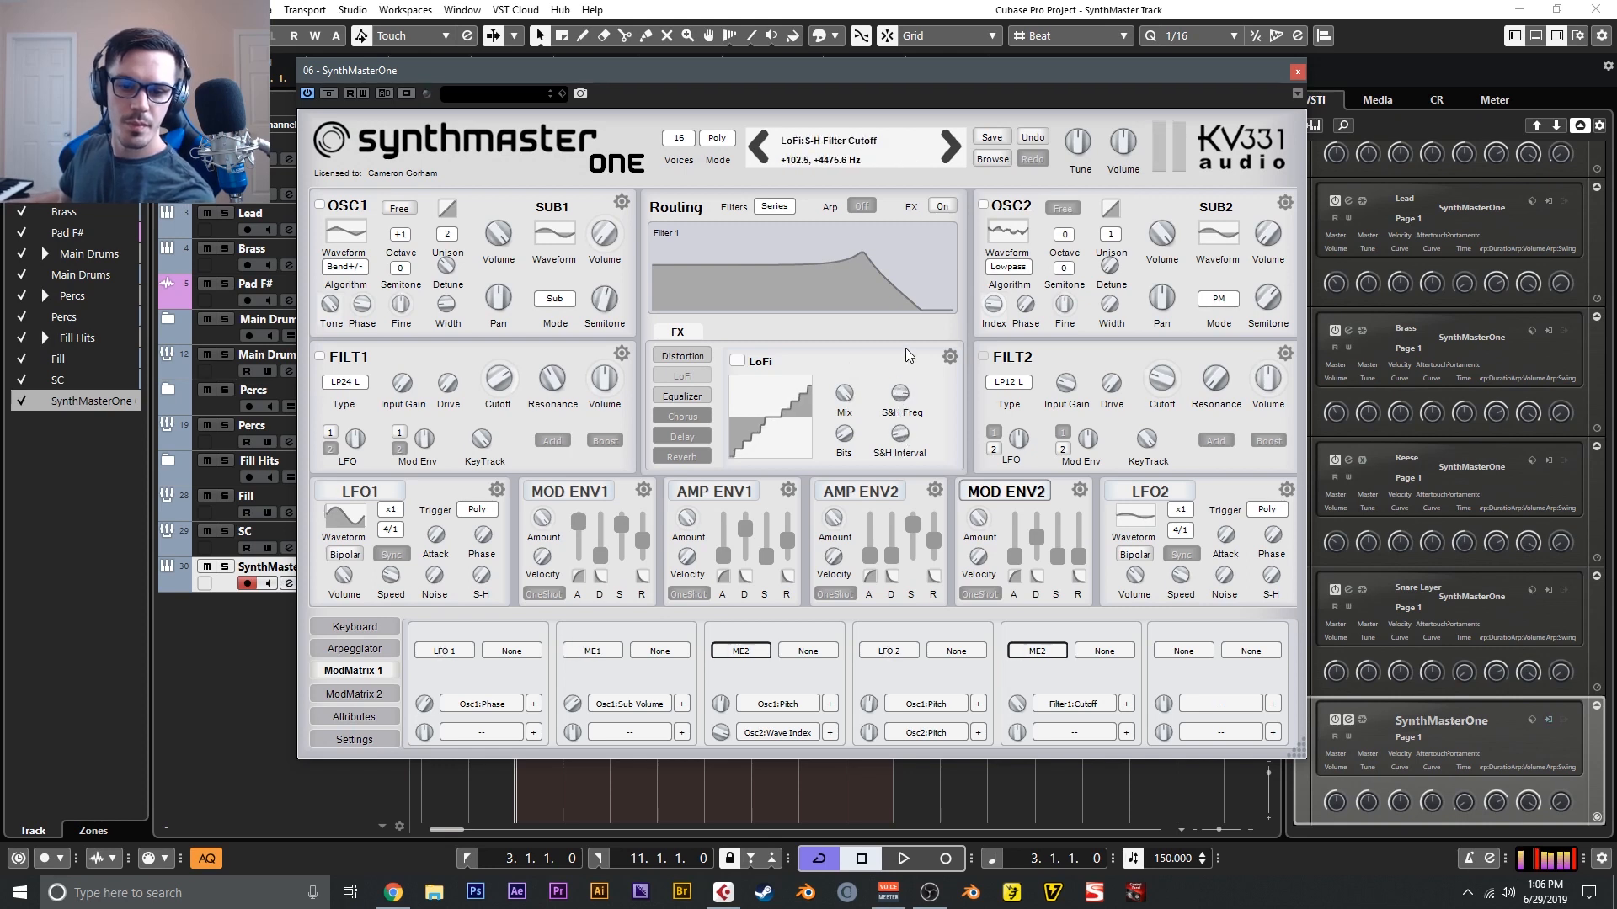
pyautogui.moveTo(844, 433)
pyautogui.mouseDown()
pyautogui.moveTo(848, 409)
pyautogui.moveTo(852, 436)
pyautogui.mouseUp()
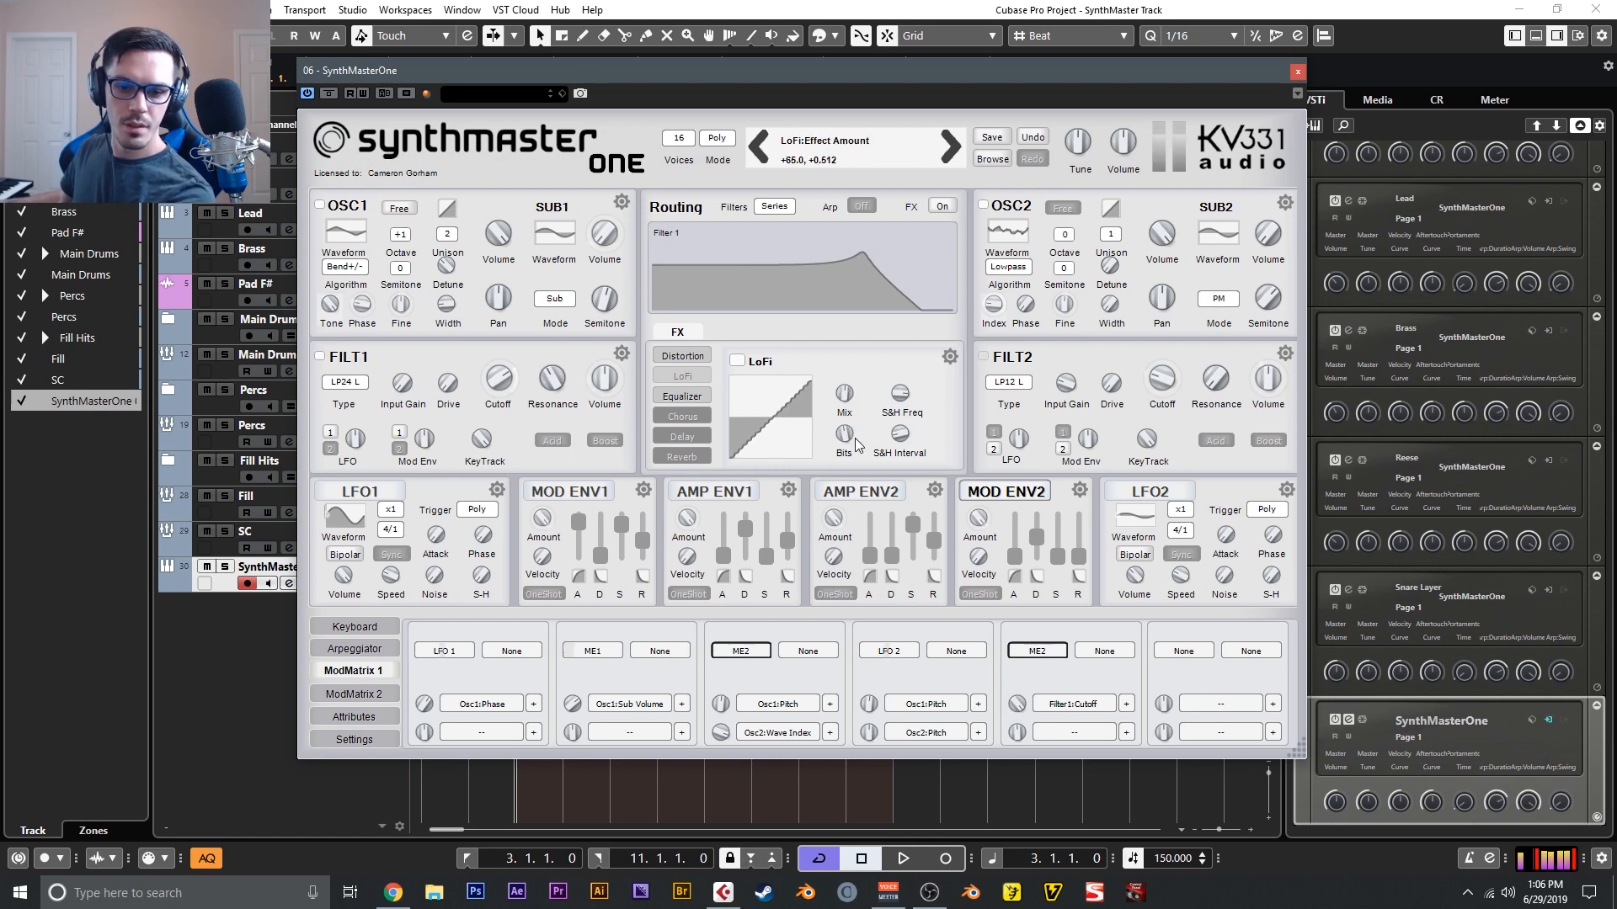
# - Turn on the Chorus, and turn on the Delay in Pong mode with a lower mix
pyautogui.click(690, 412)
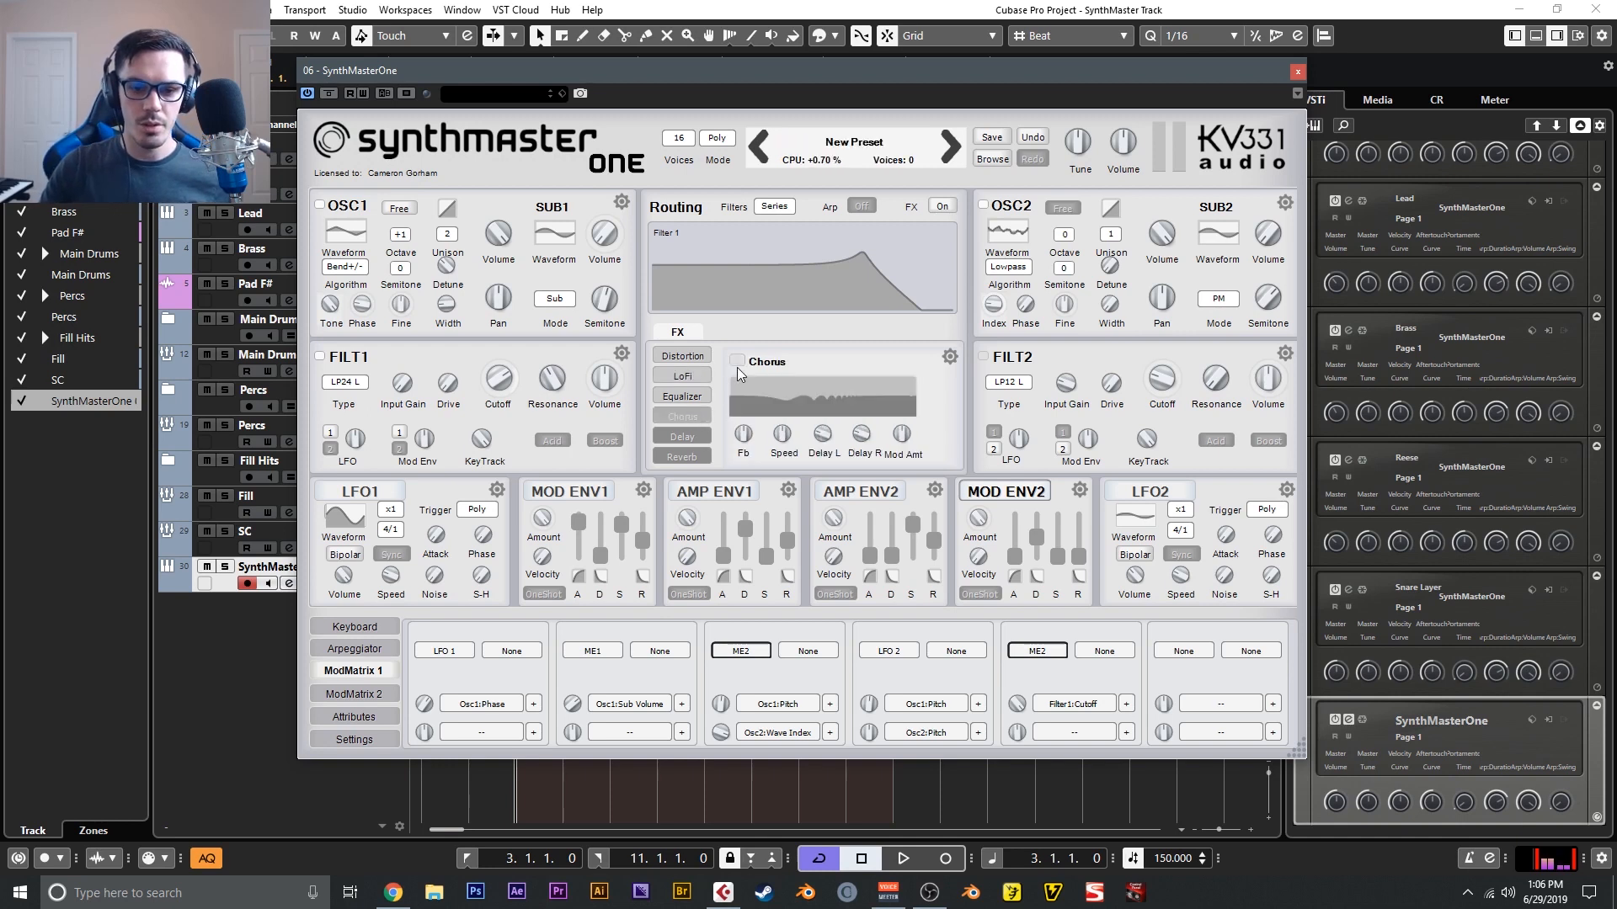
pyautogui.moveTo(902, 447)
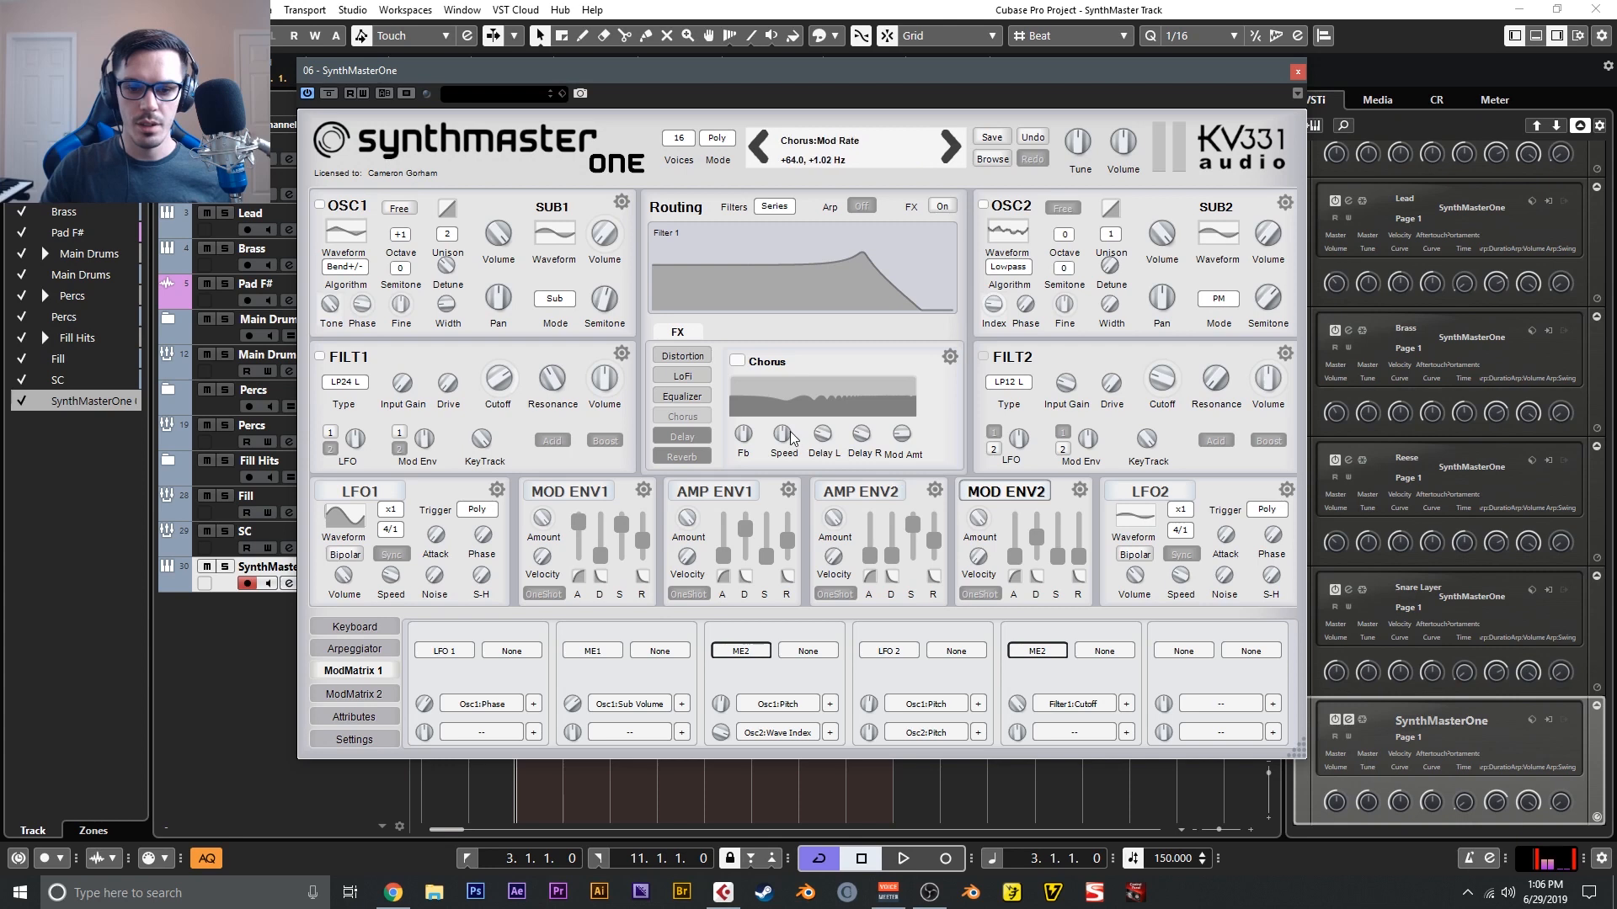
pyautogui.rightClick(700, 434)
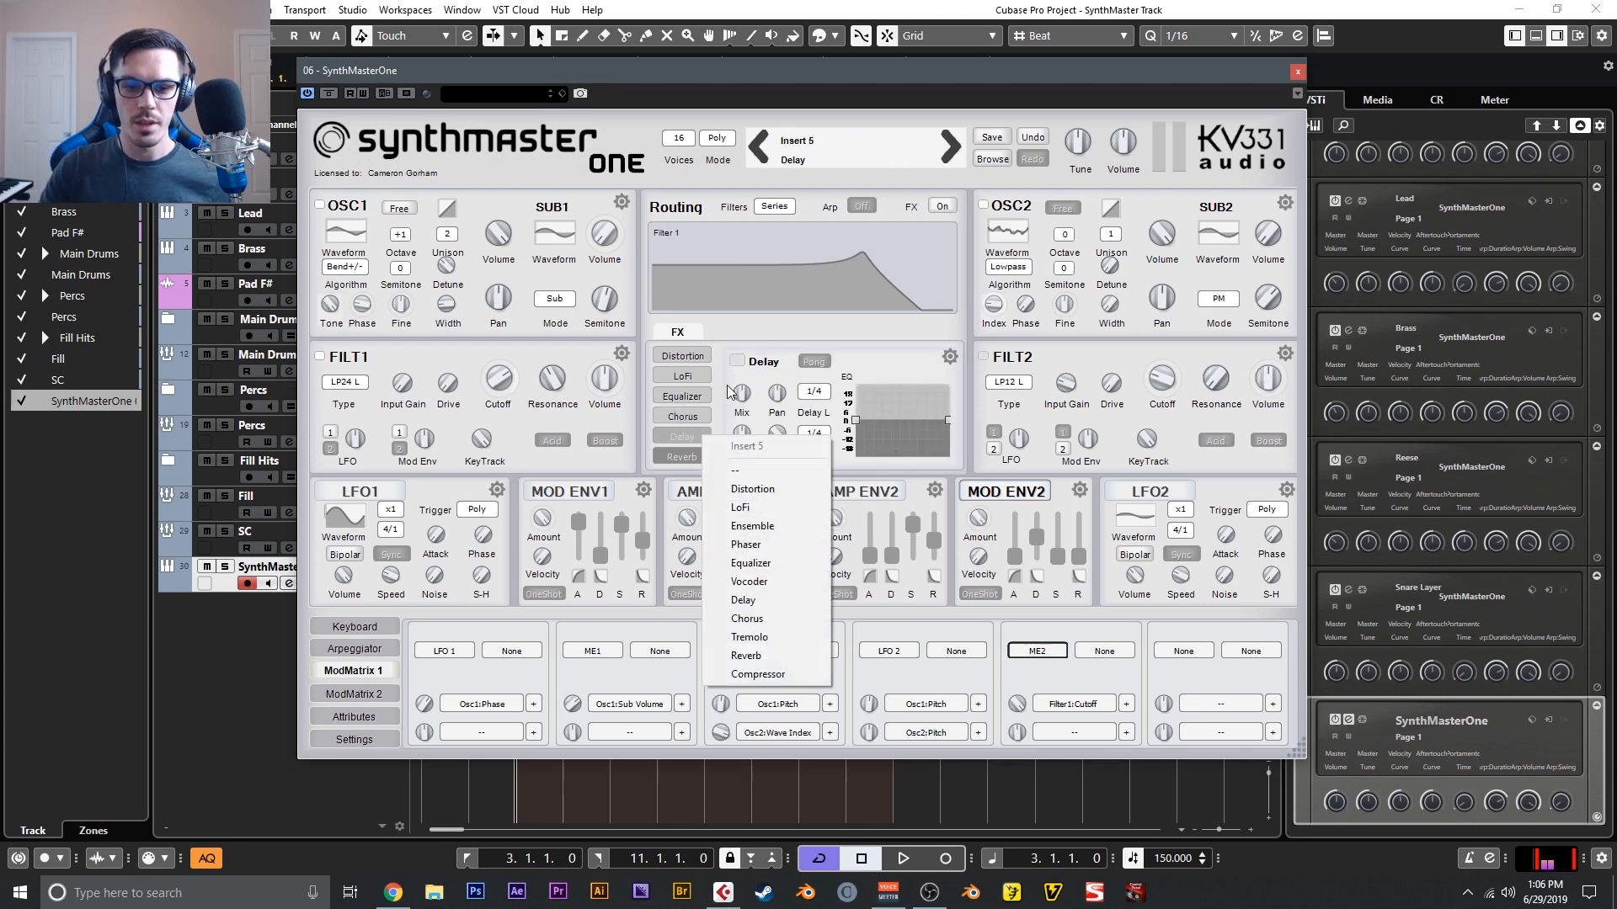
pyautogui.click(739, 362)
pyautogui.click(813, 363)
pyautogui.moveTo(741, 394); pyautogui.dragTo(748, 425)
# - Narrow the delay EQ by cutting its lows and highs, and set the delay times to 1/2 dot left and 1/4 dot right
pyautogui.moveTo(855, 420); pyautogui.dragTo(892, 424)
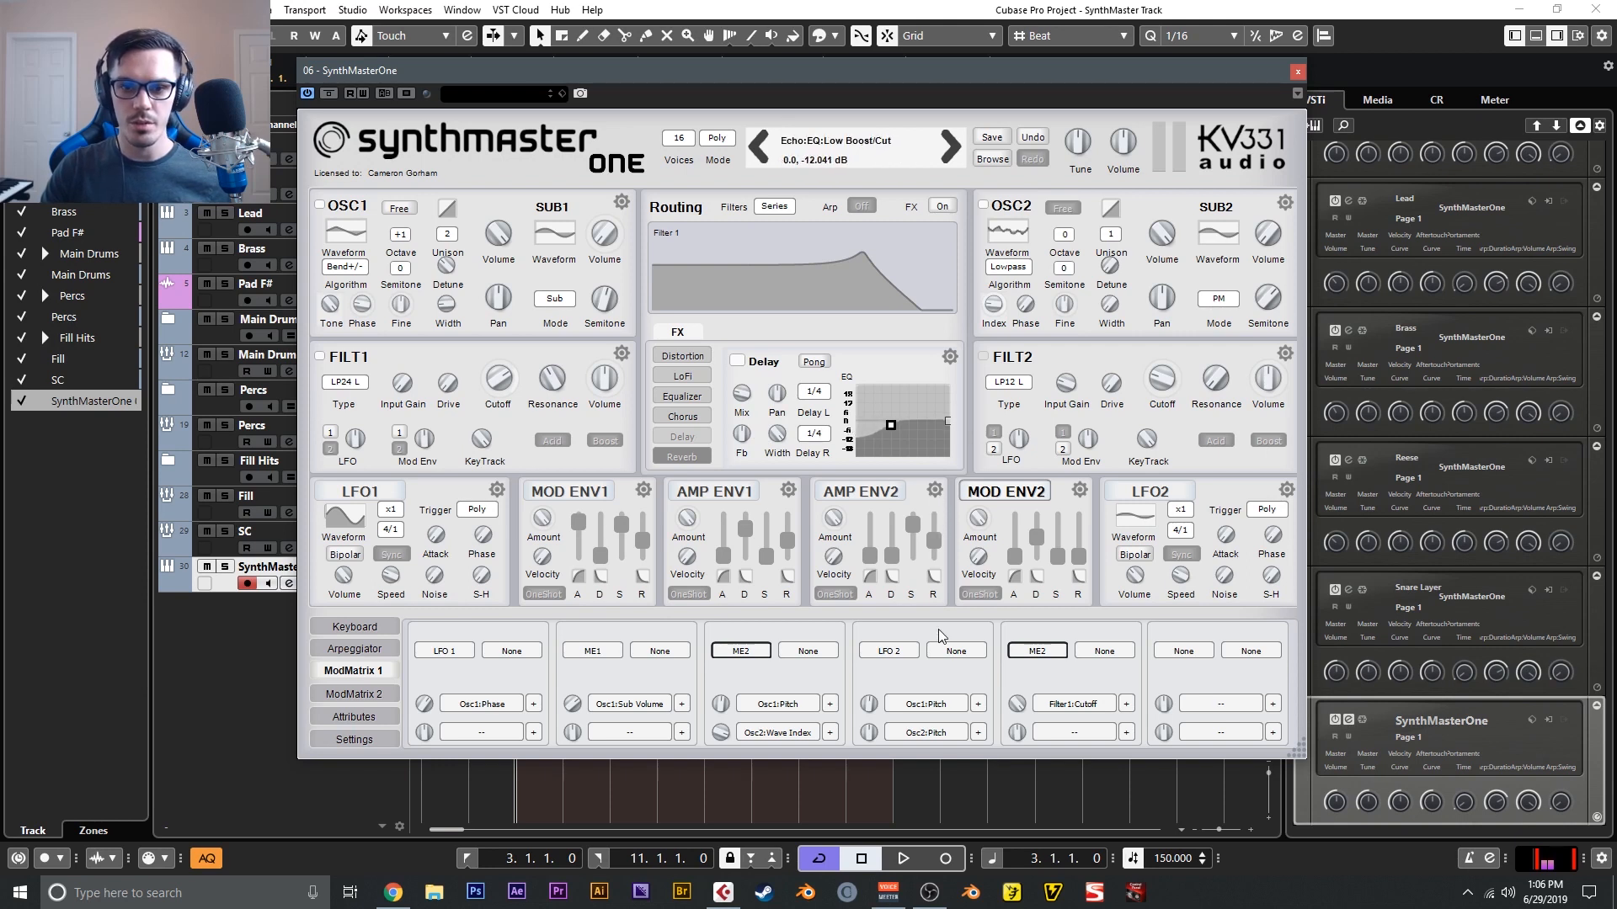
pyautogui.click(947, 421)
pyautogui.moveTo(948, 423); pyautogui.dragTo(896, 427)
pyautogui.click(813, 433)
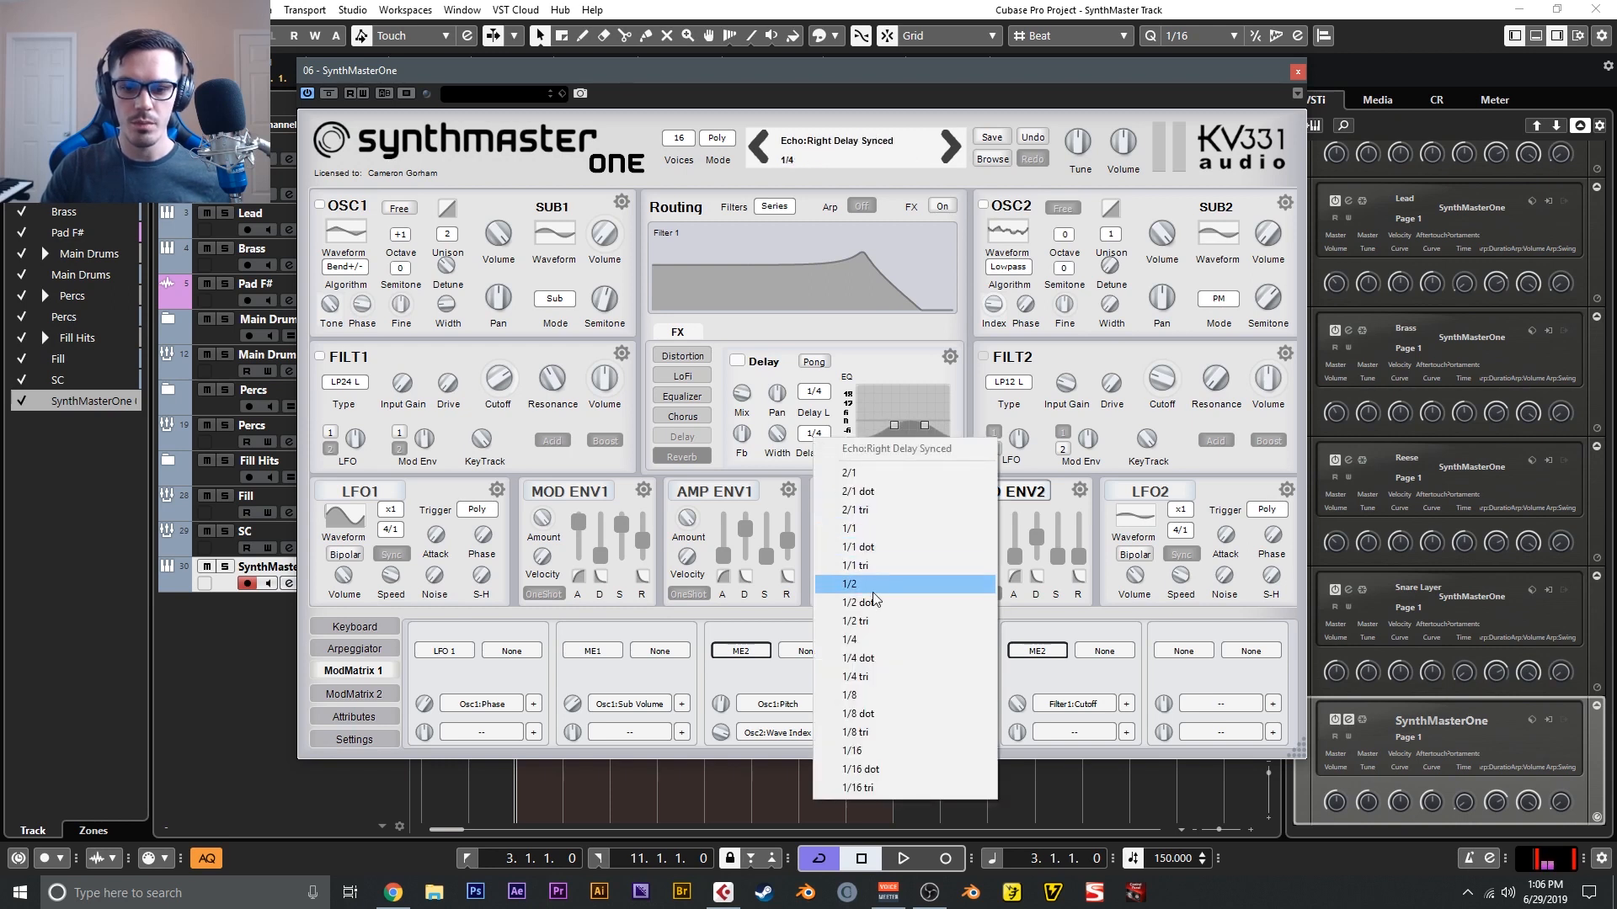
pyautogui.click(891, 659)
pyautogui.click(813, 391)
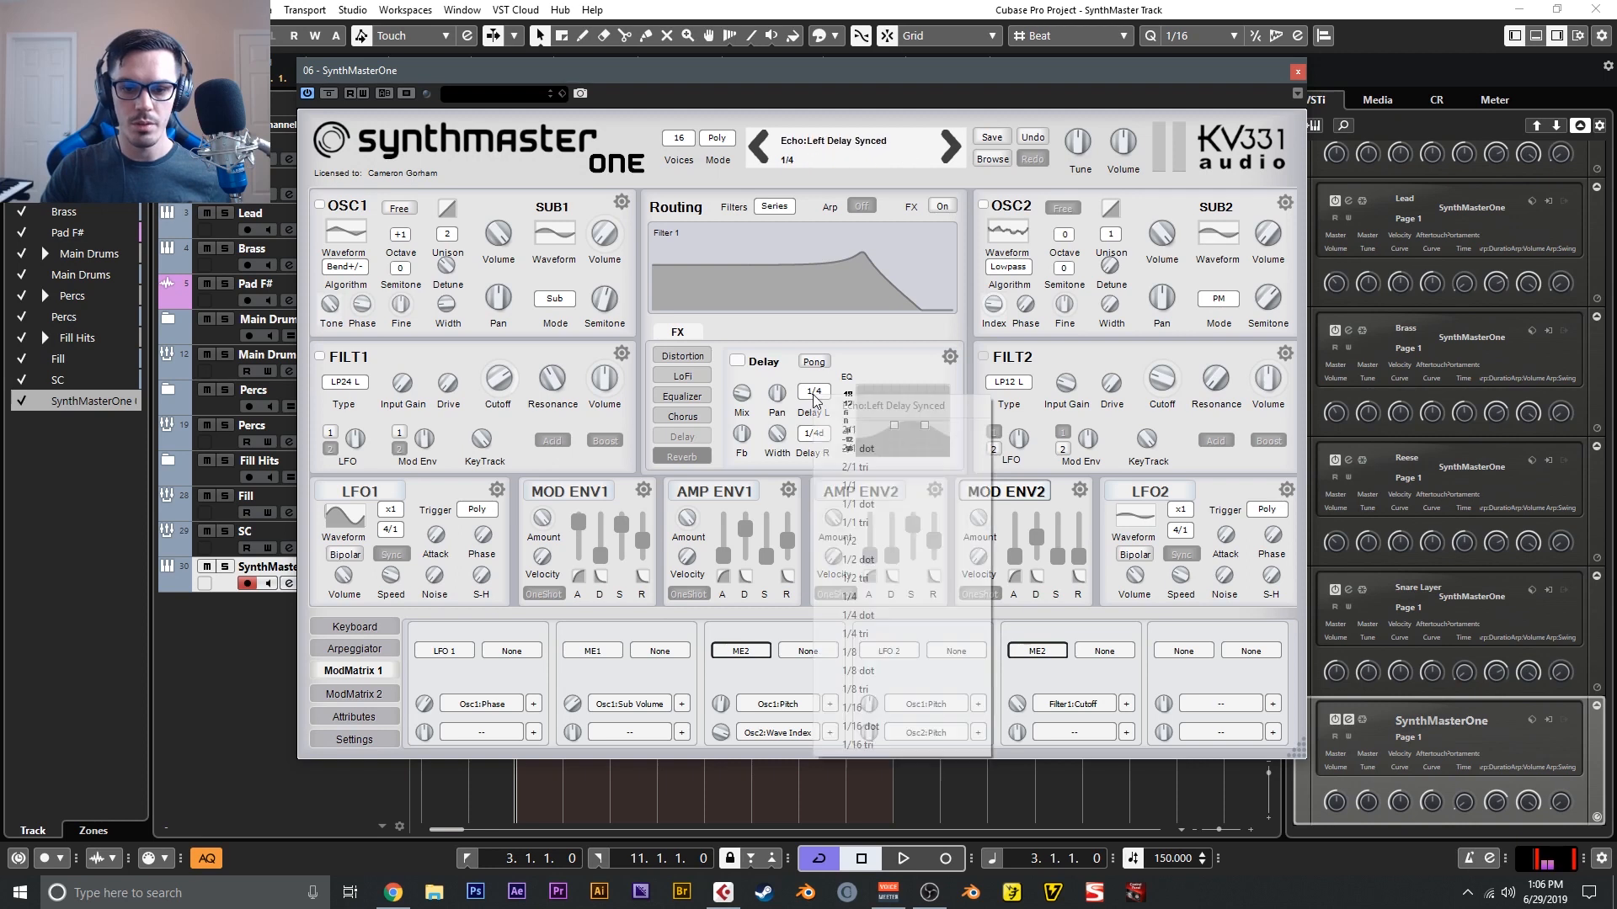
pyautogui.click(875, 563)
# - Turn on the Reverb and set its modulation amount to 23
pyautogui.click(682, 456)
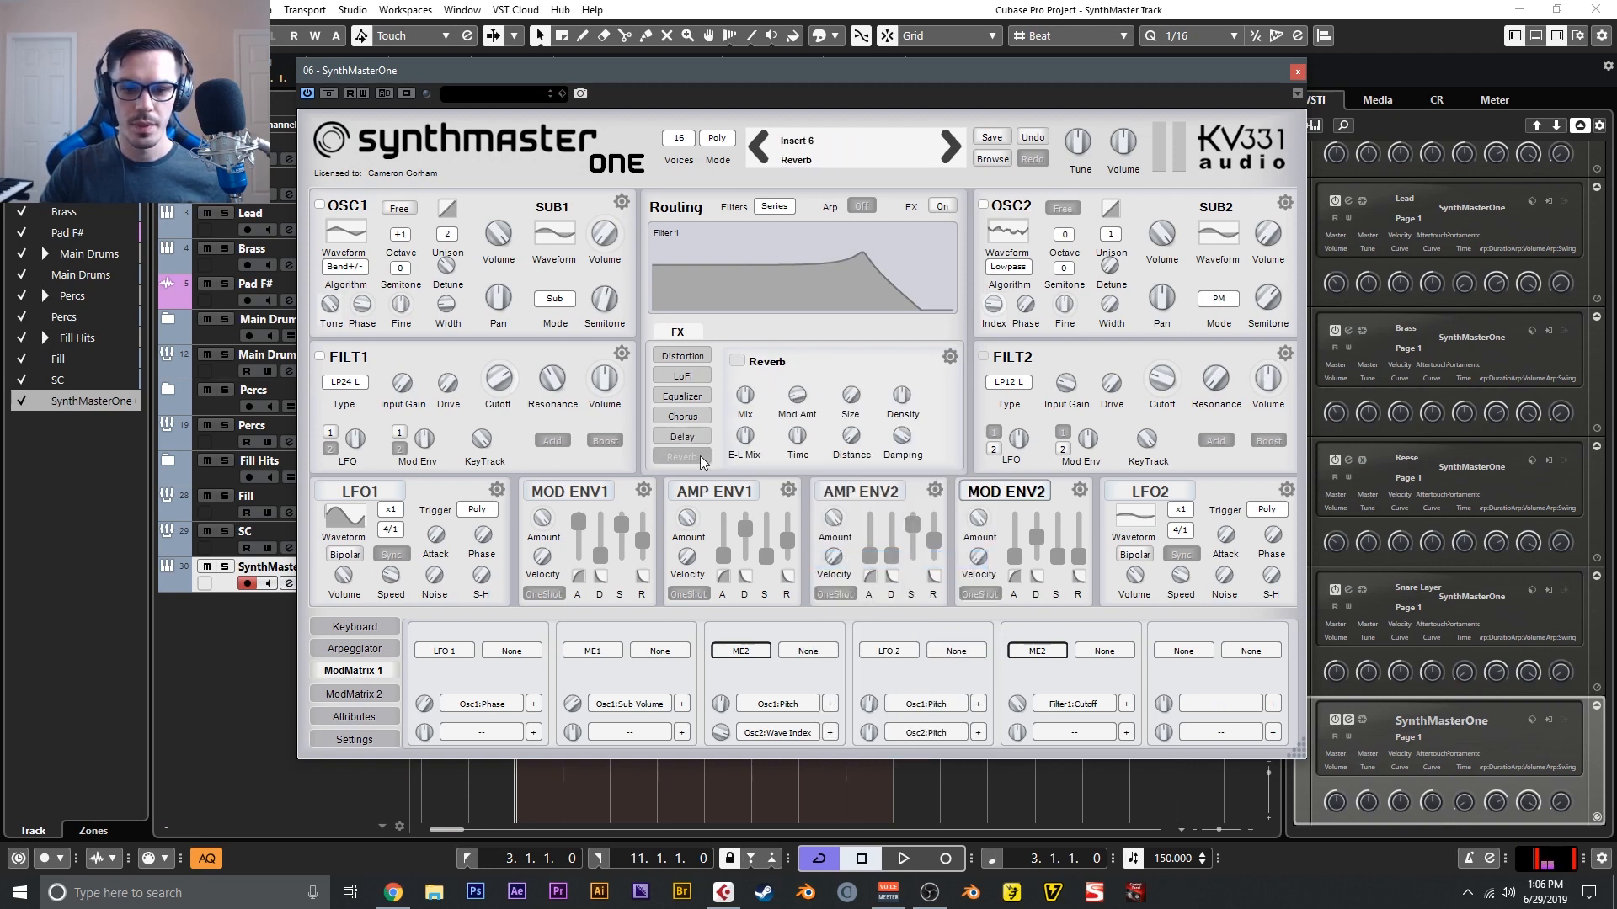
pyautogui.click(734, 357)
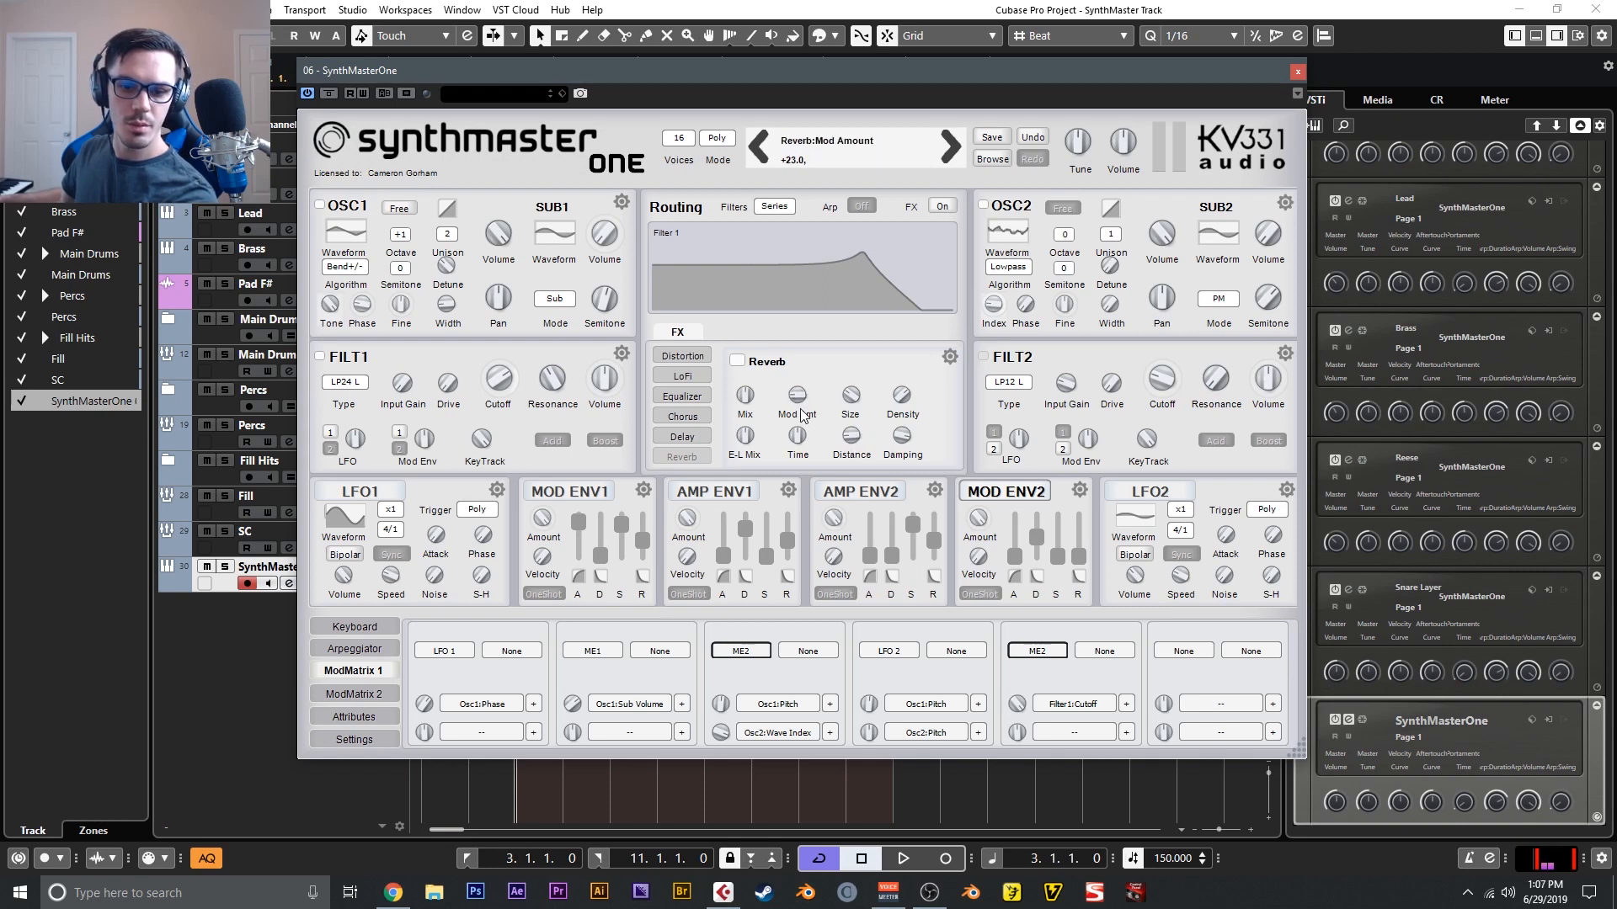
pyautogui.moveTo(798, 414); pyautogui.dragTo(800, 399)
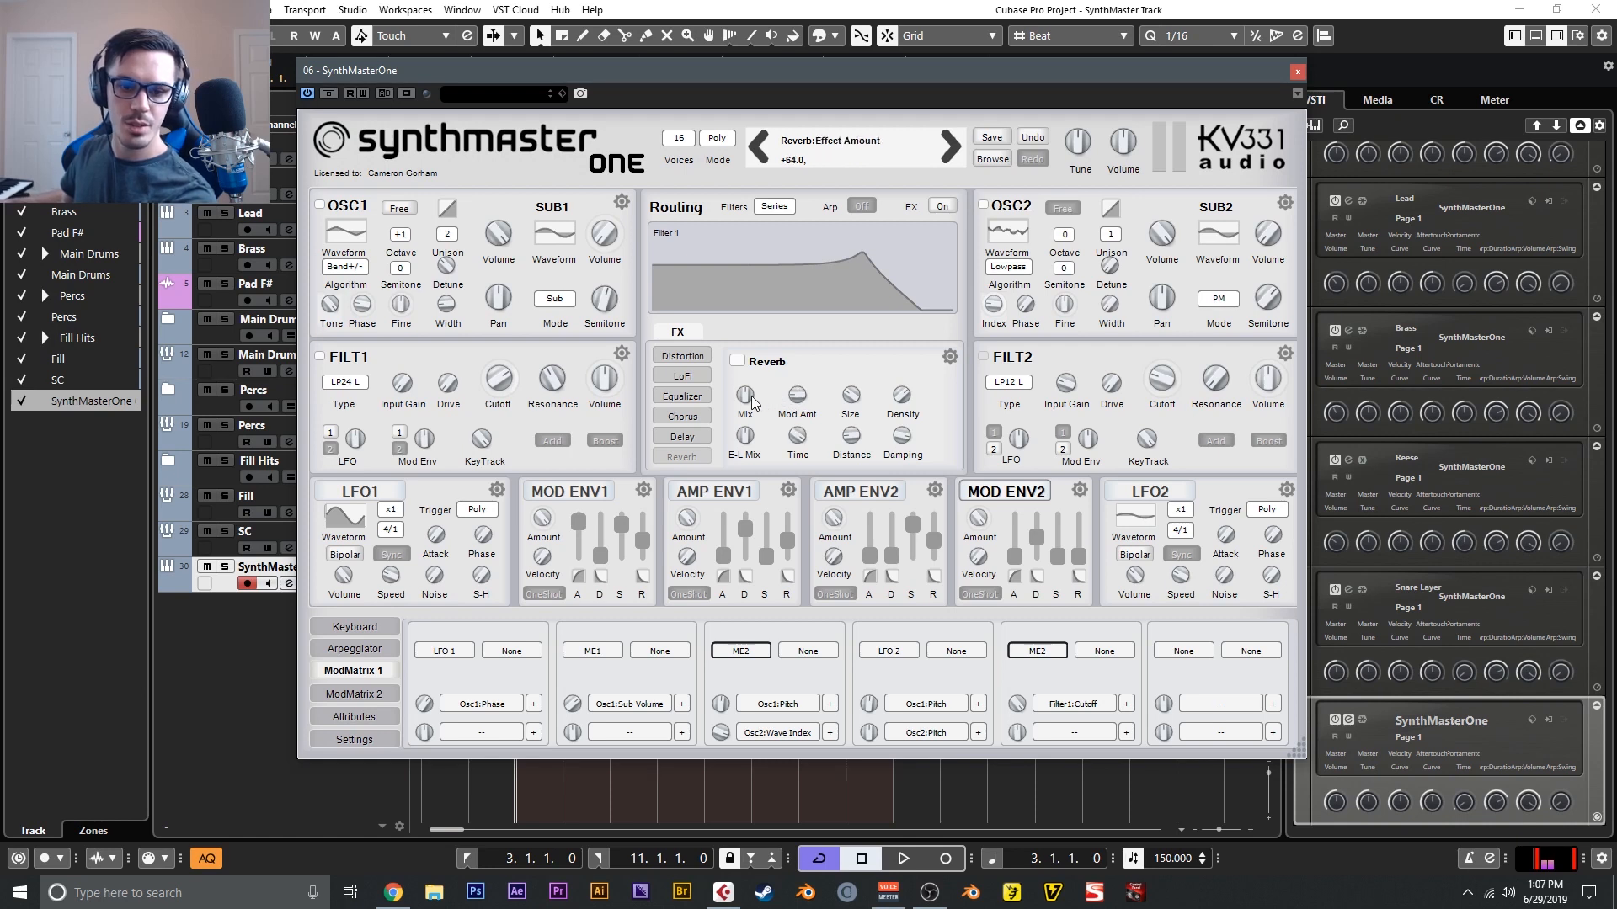
# - Set the Delay effect's left delay time to 1/8 dot
pyautogui.click(682, 437)
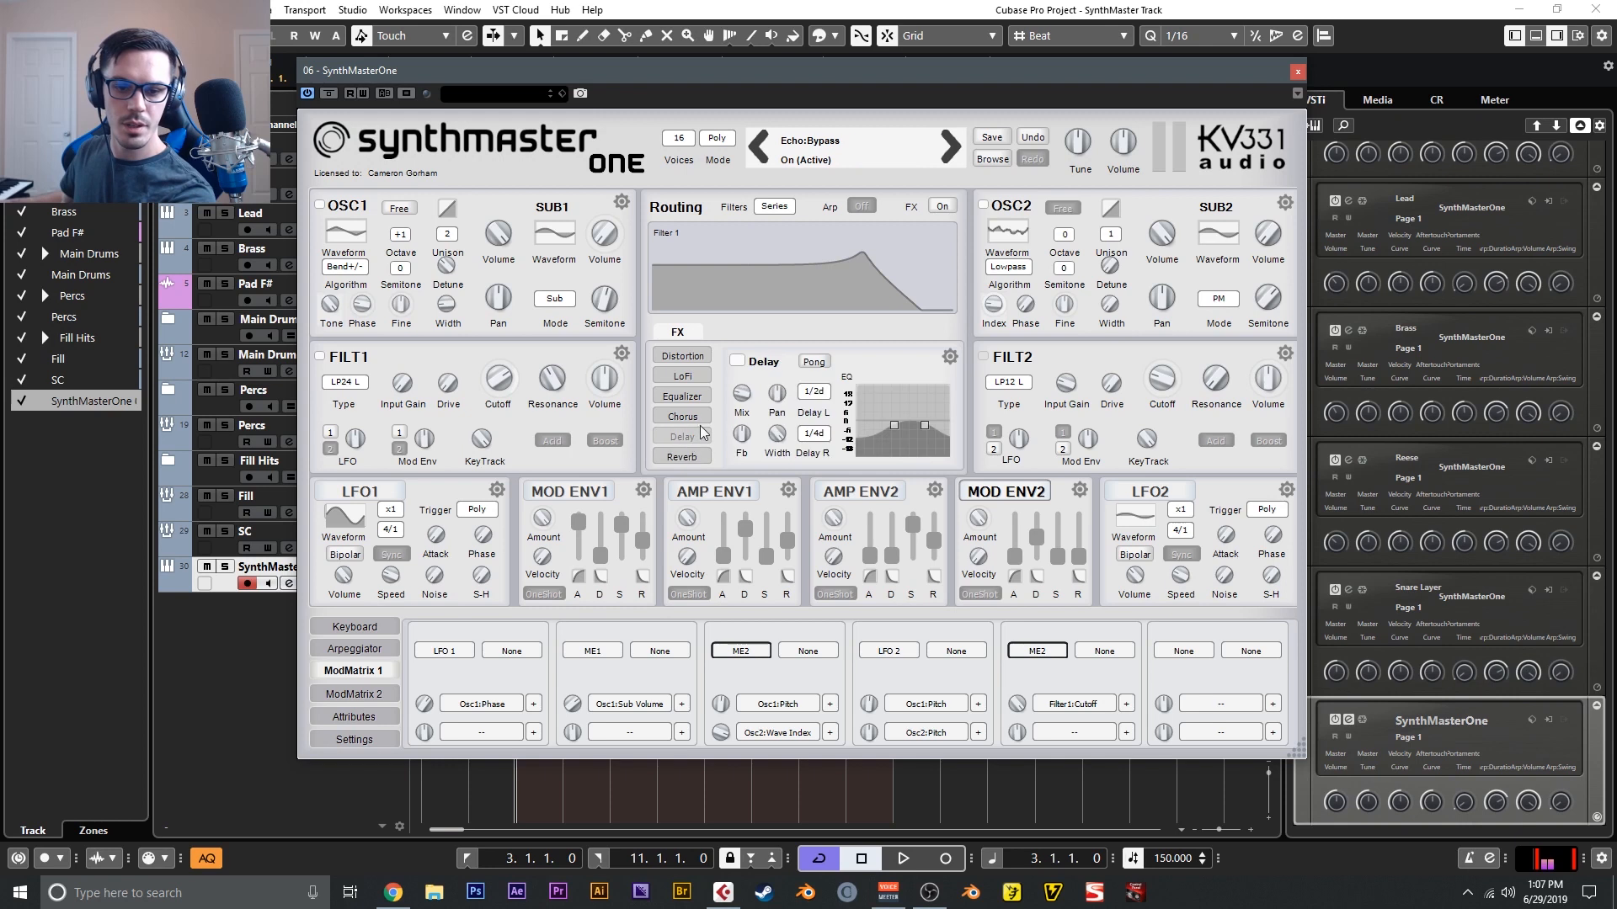
pyautogui.click(811, 394)
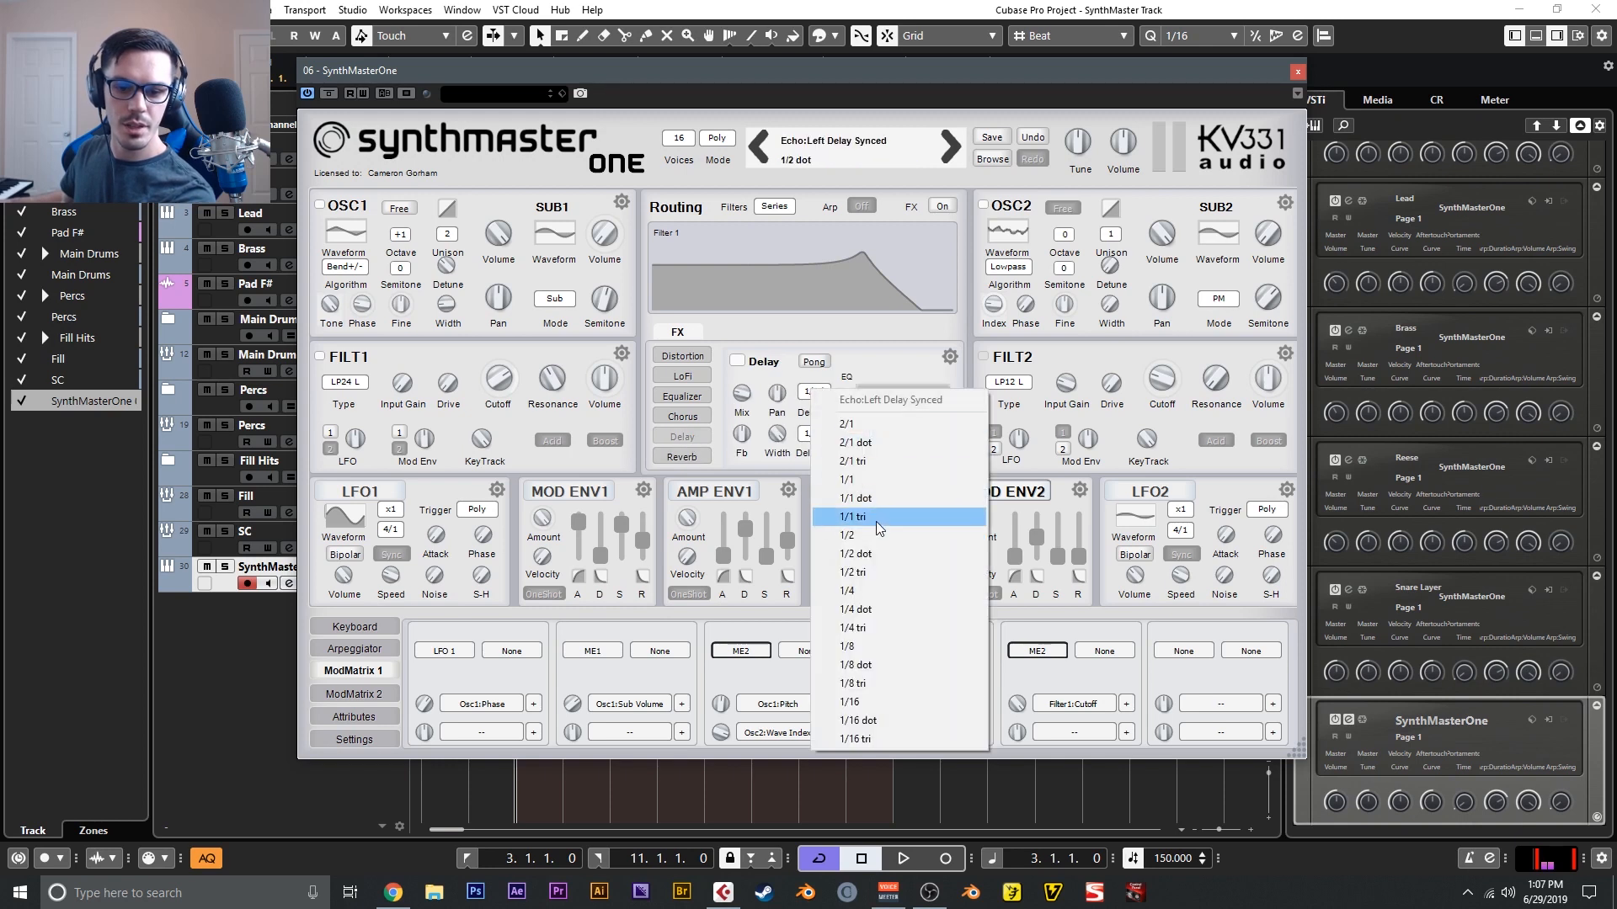
pyautogui.click(880, 665)
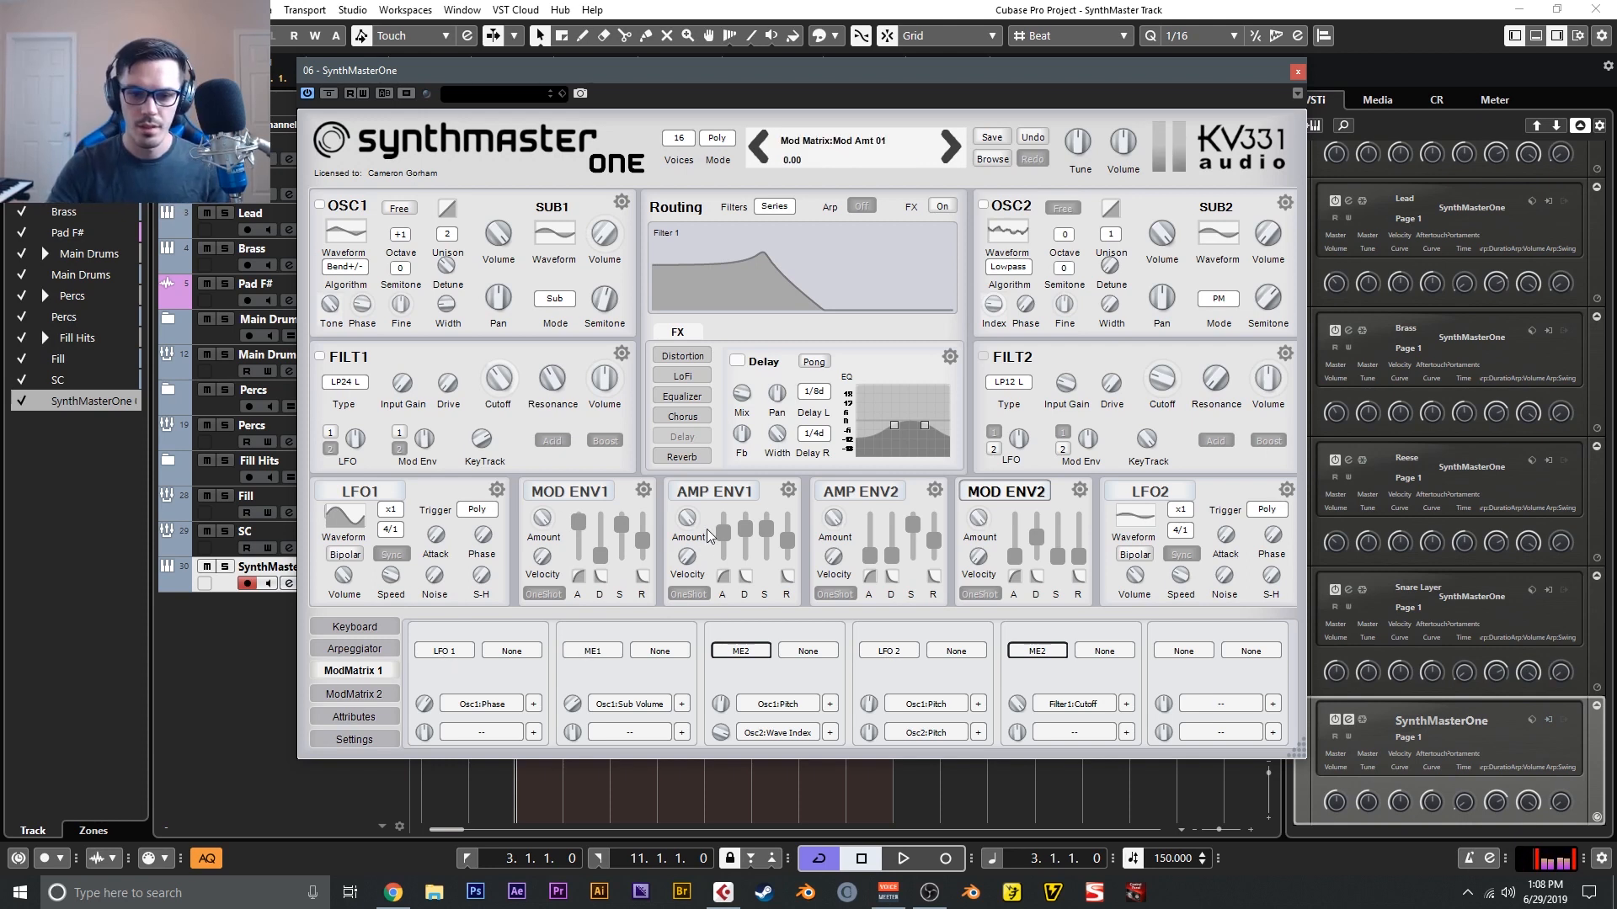
# - Increase the reverb's size and set its reverb time to about 0.16 sec
pyautogui.click(682, 456)
pyautogui.moveTo(798, 435); pyautogui.dragTo(834, 530)
pyautogui.moveTo(851, 395); pyautogui.dragTo(847, 356)
pyautogui.moveTo(798, 440); pyautogui.dragTo(797, 444)
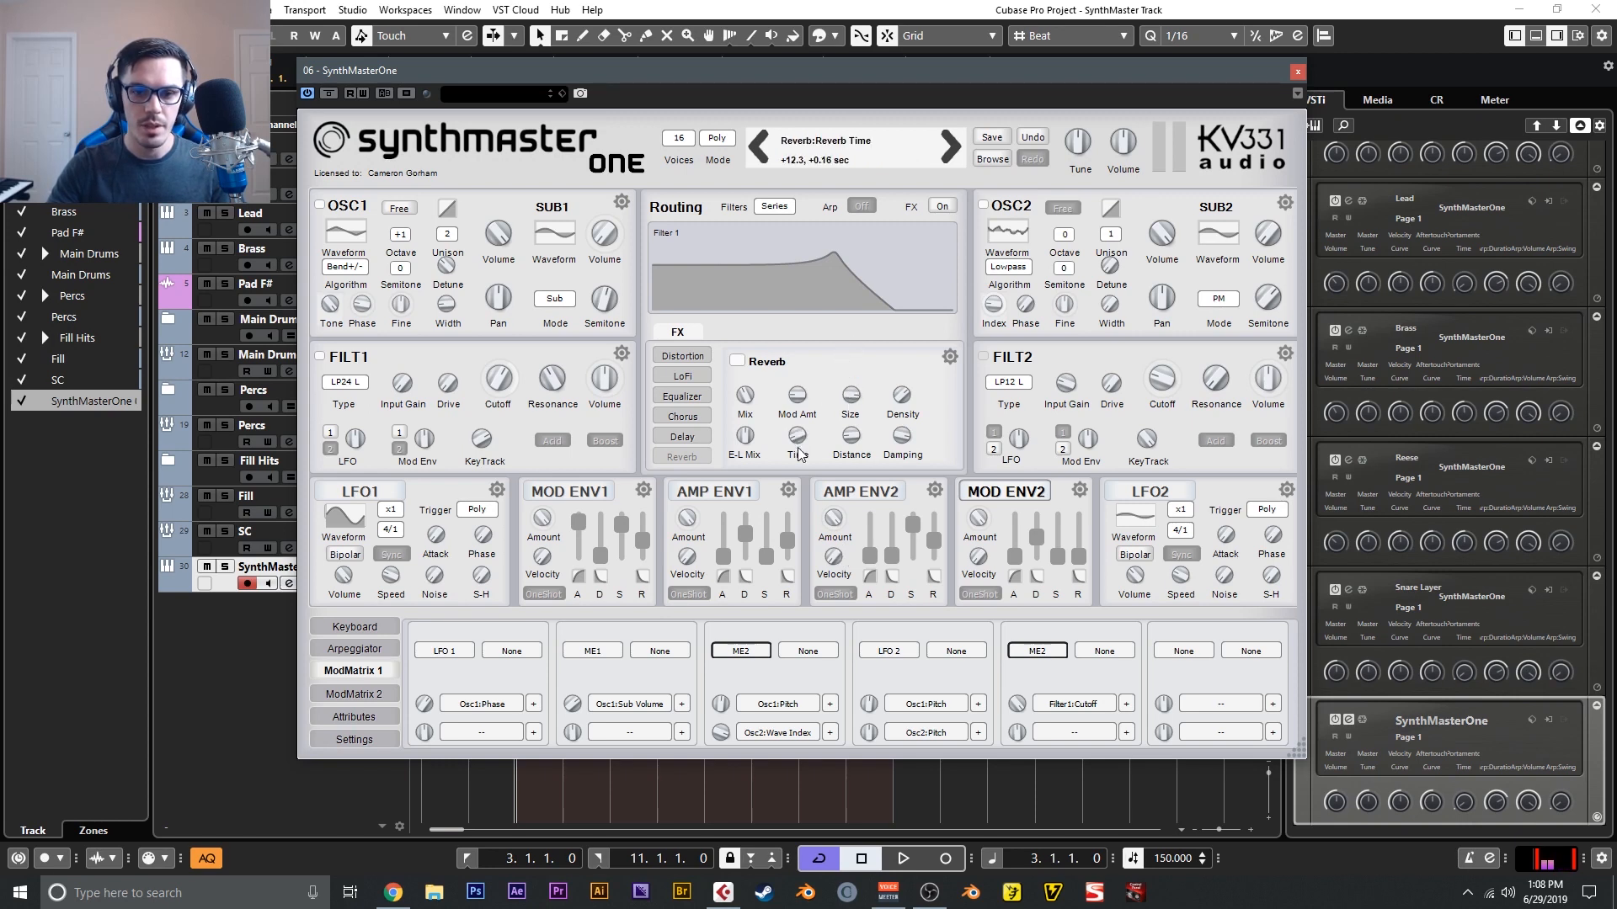
pyautogui.click(798, 396)
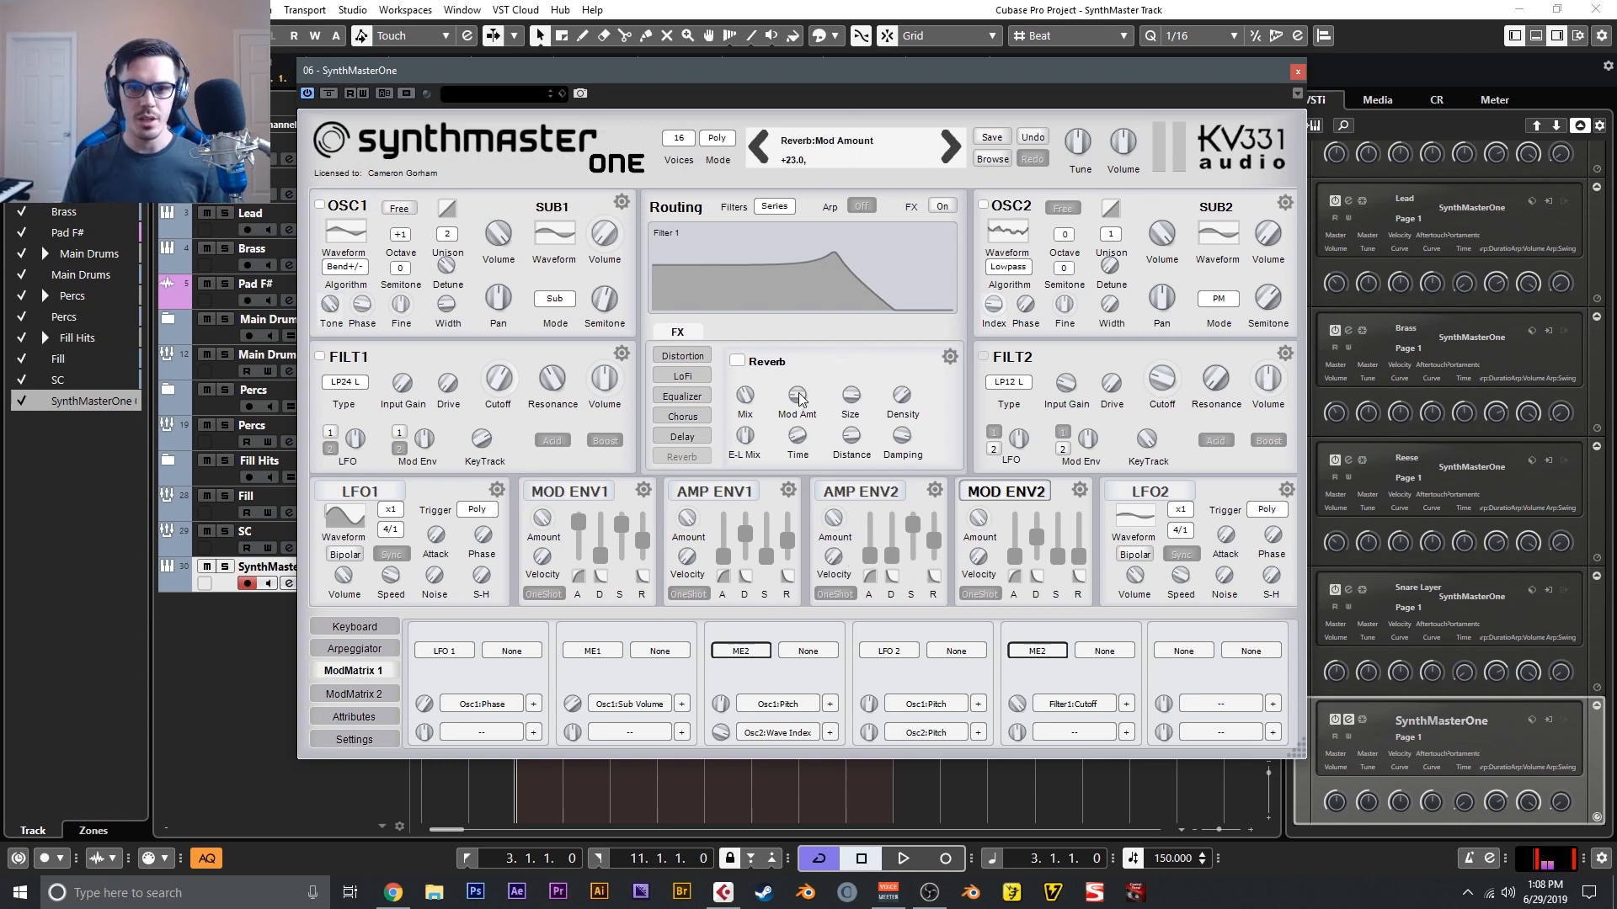